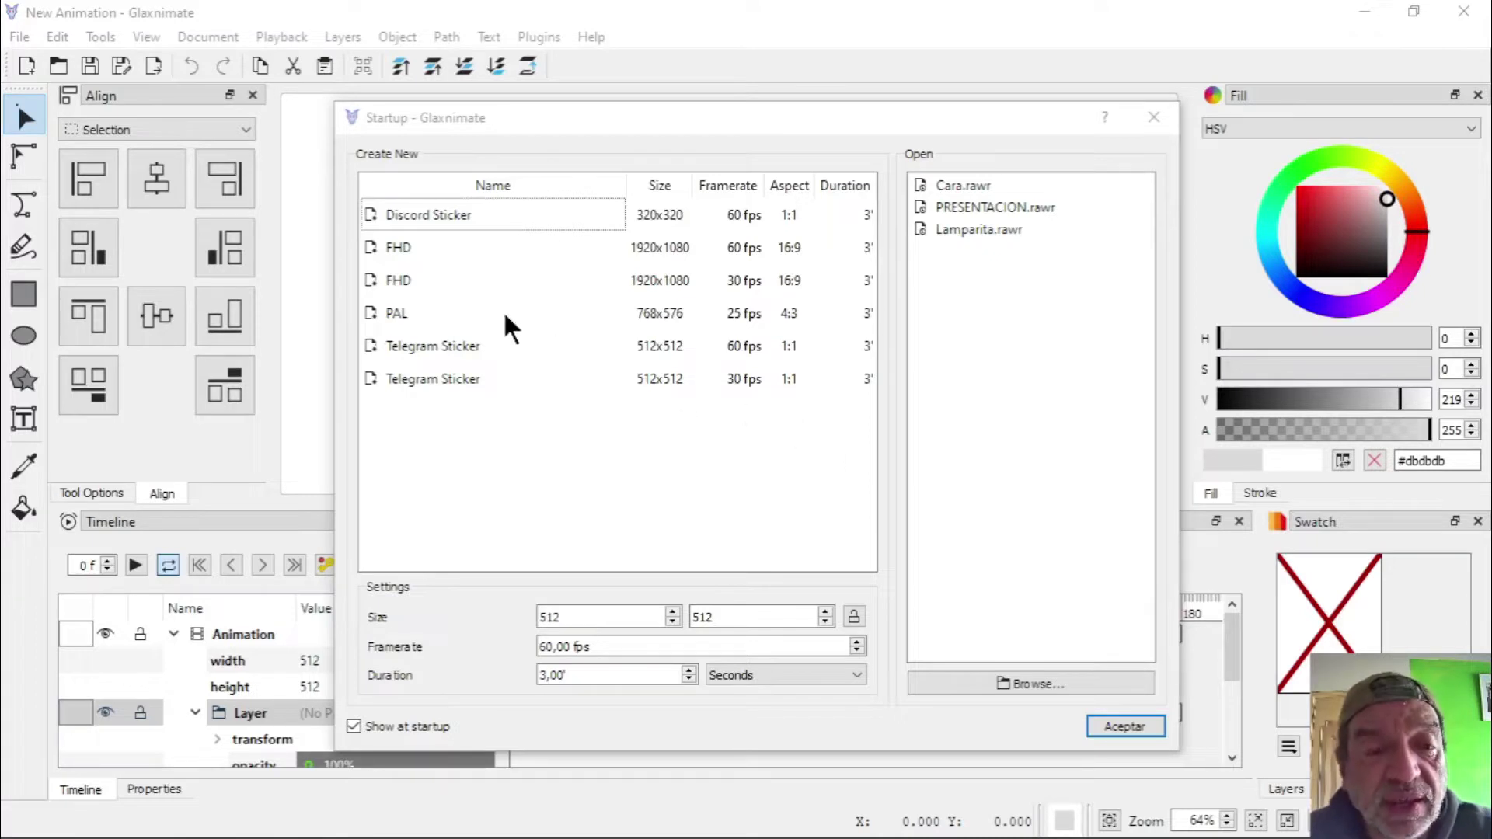
# Create a new animation from the FHD 1920x1080, 30 fps preset with a duration of 10 seconds
pyautogui.click(395, 285)
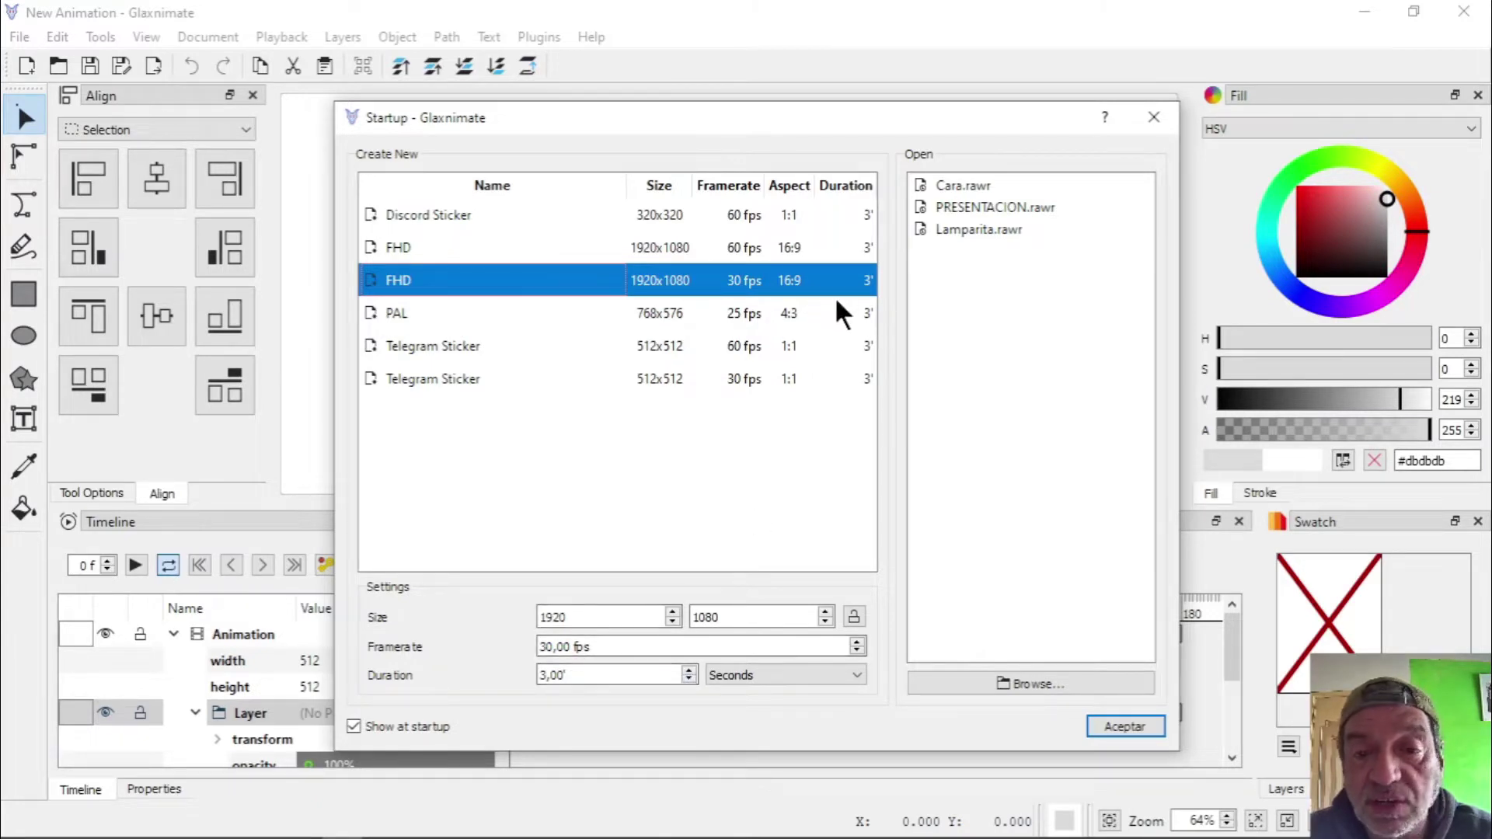
pyautogui.click(687, 670)
pyautogui.click(687, 670)
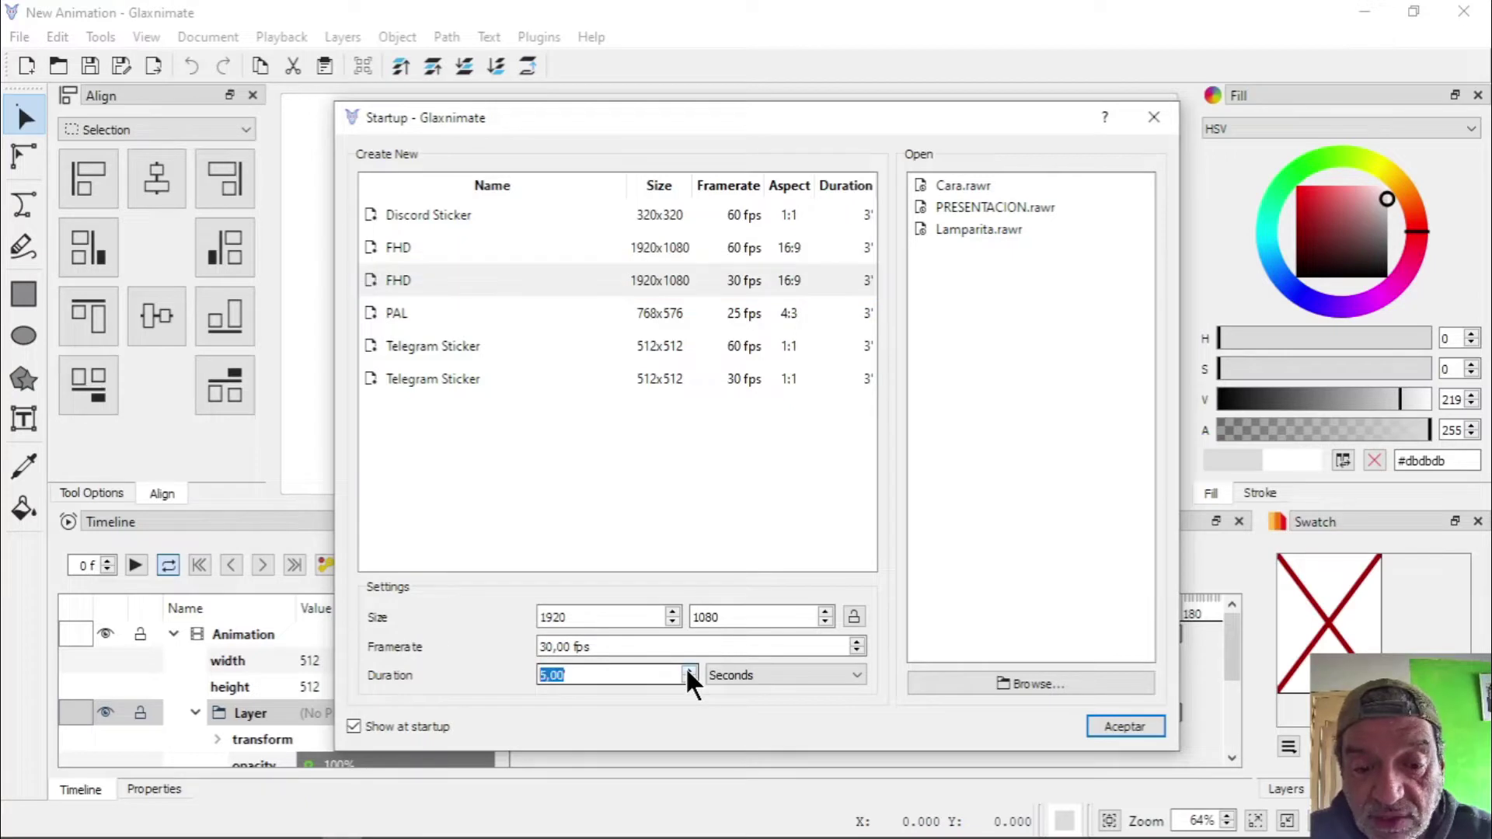
pyautogui.click(687, 670)
pyautogui.click(687, 670)
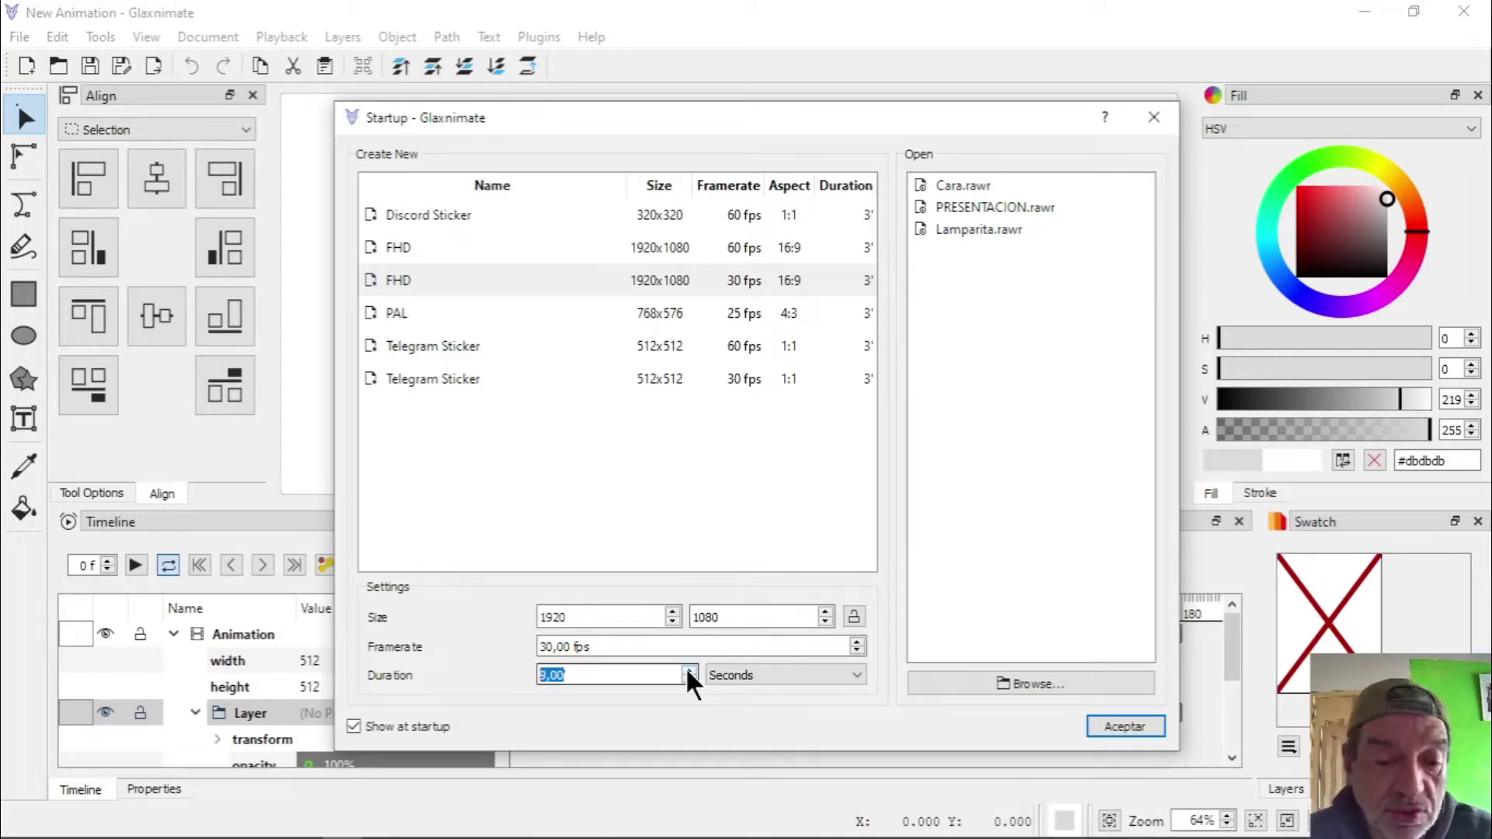
pyautogui.click(688, 670)
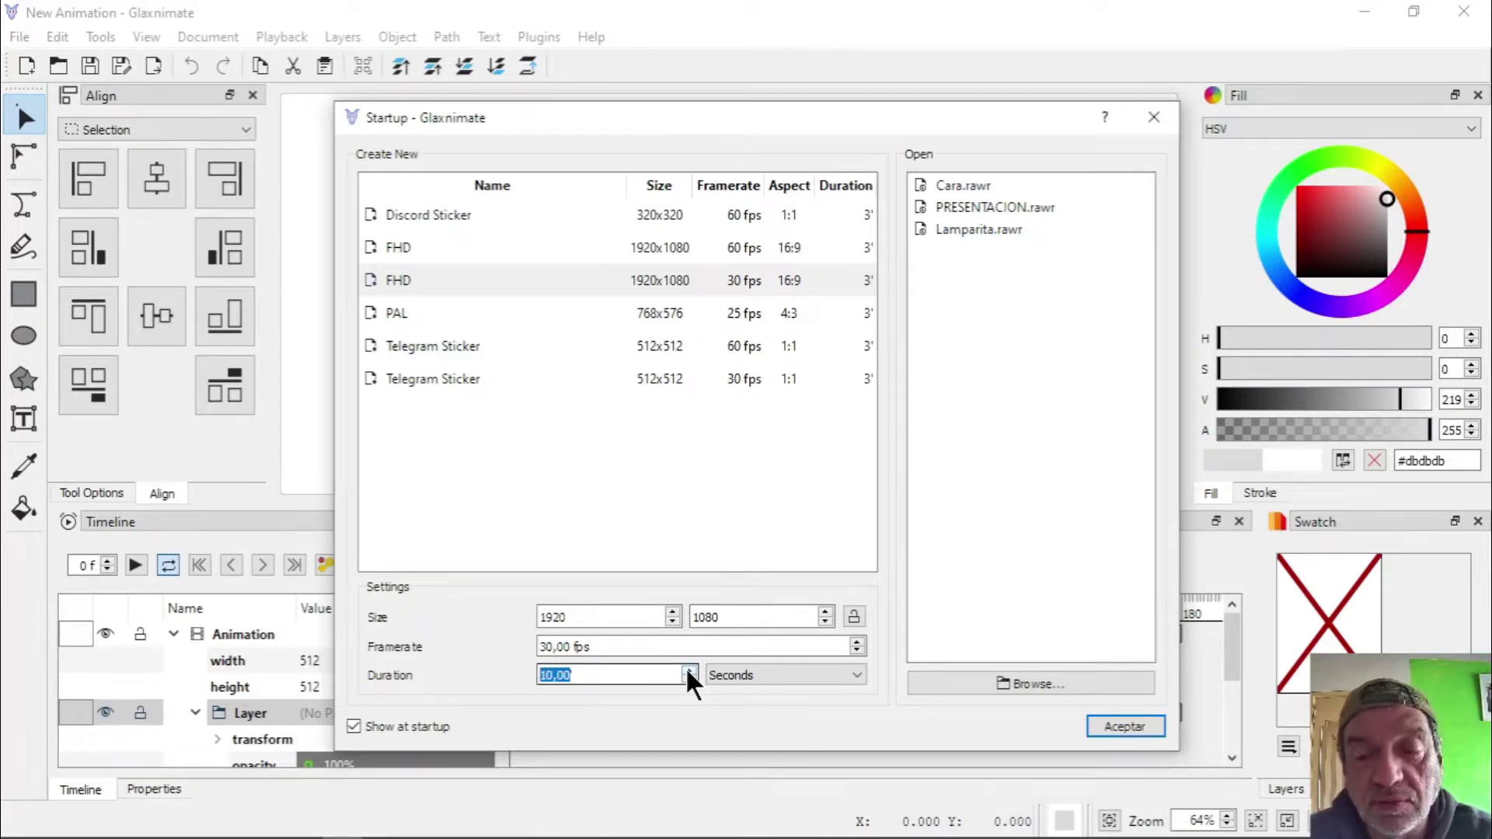
pyautogui.click(1126, 739)
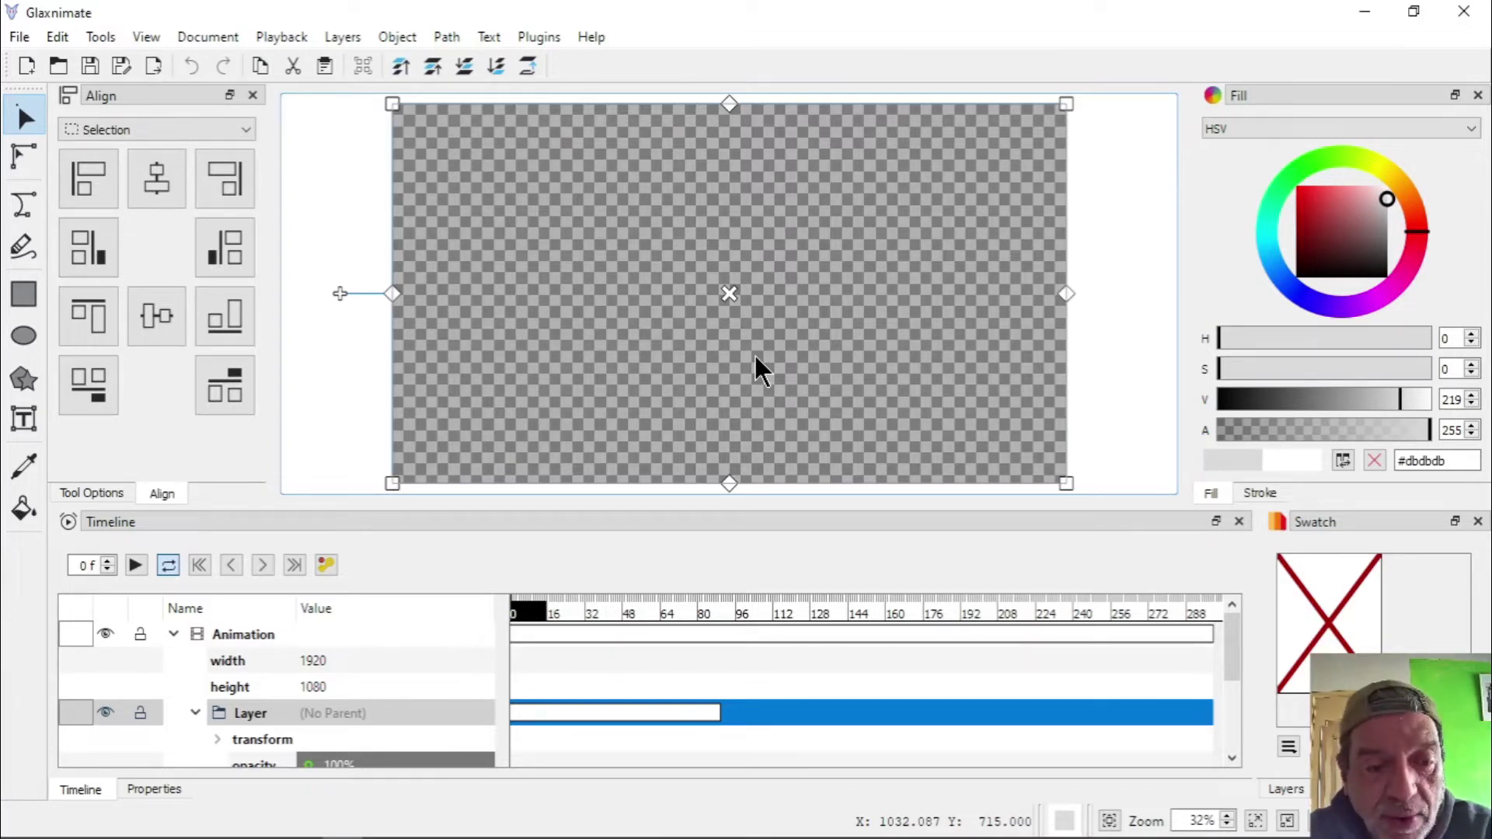
# Rename the default layer as Fondo Blanco
pyautogui.doubleClick(245, 713)
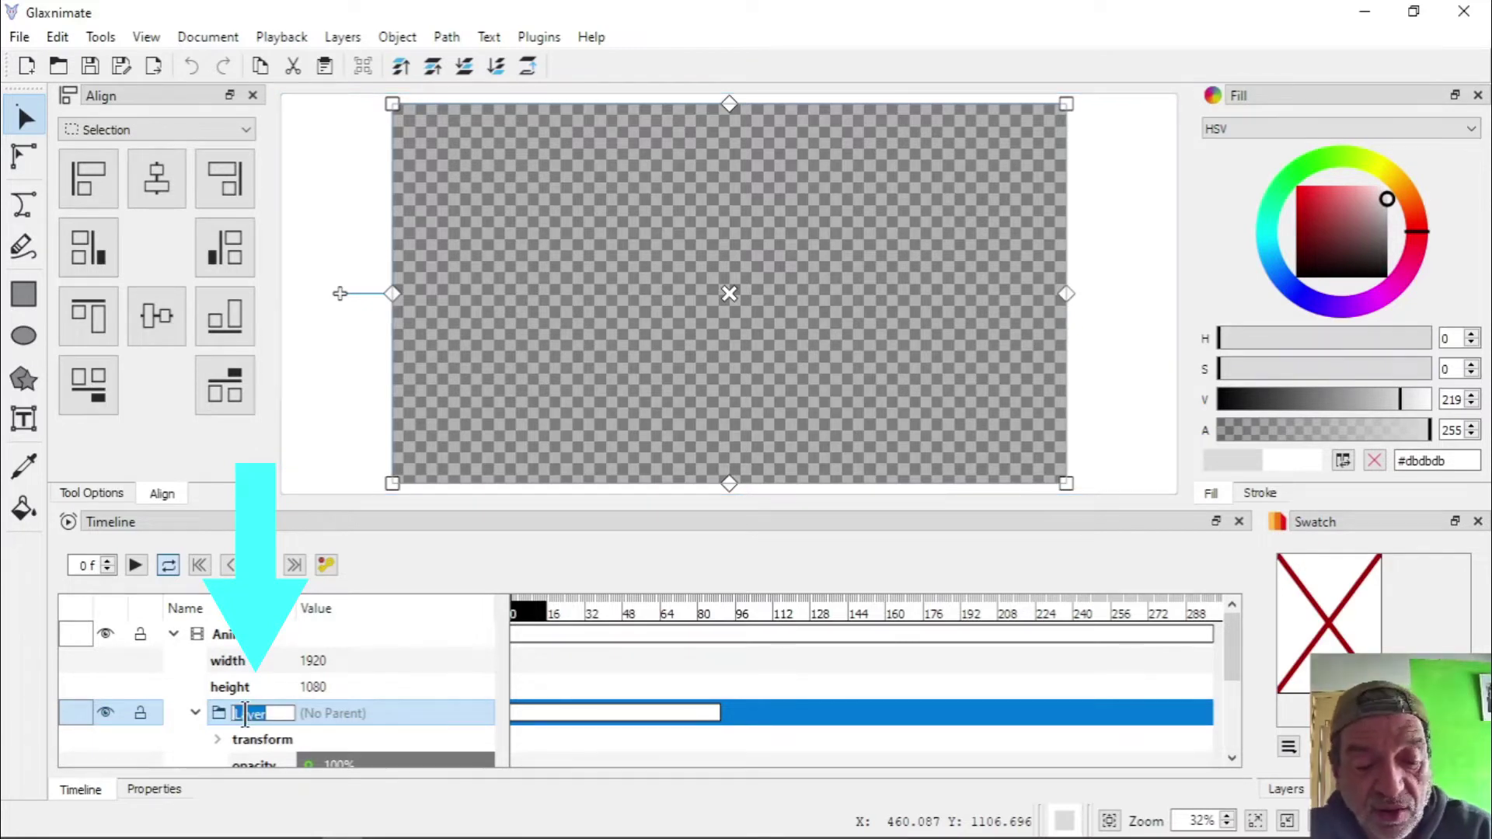
pyautogui.write('Fondo')
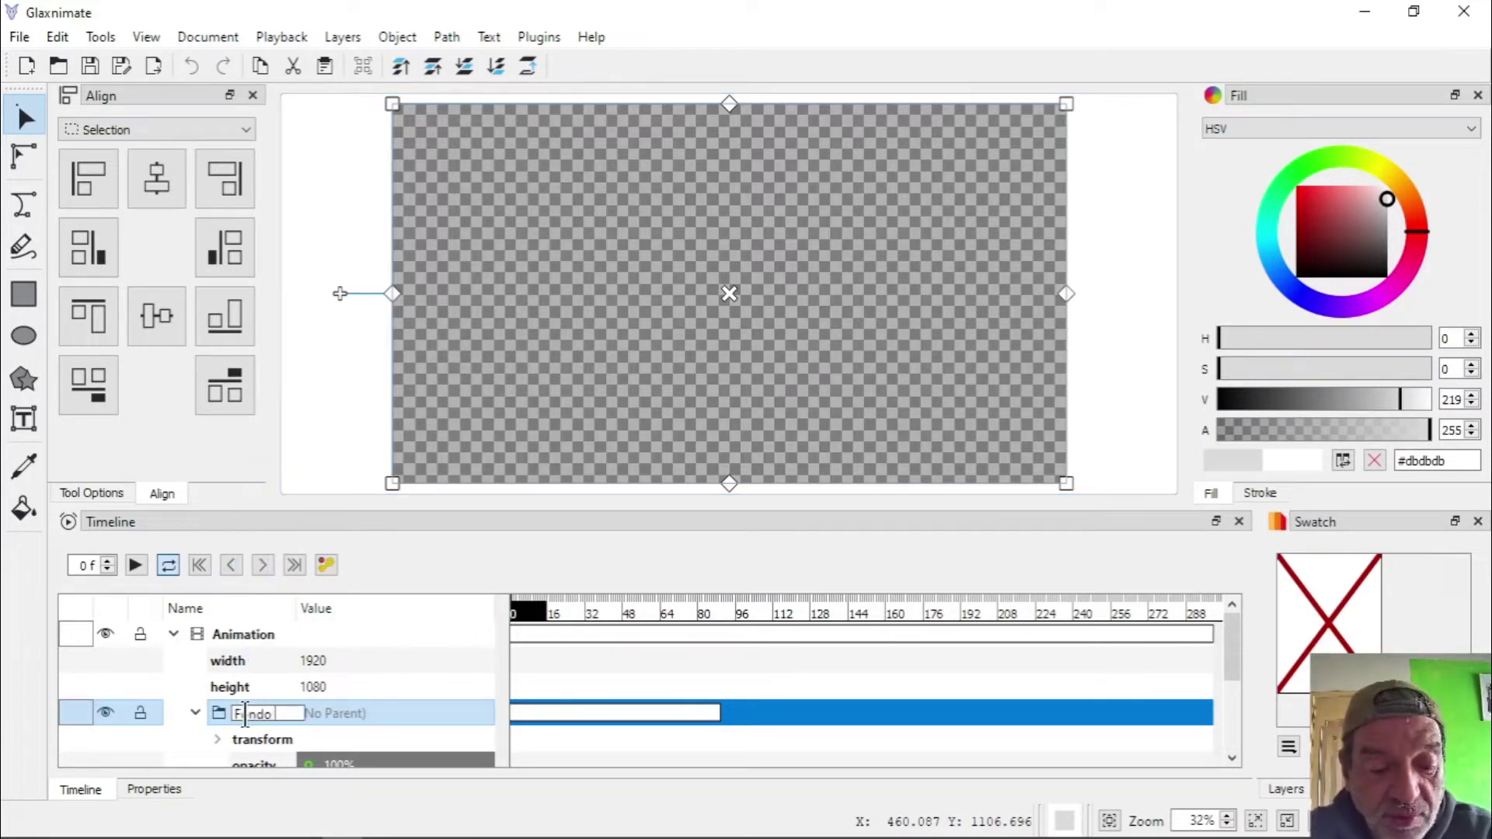
pyautogui.write(' Blanco')
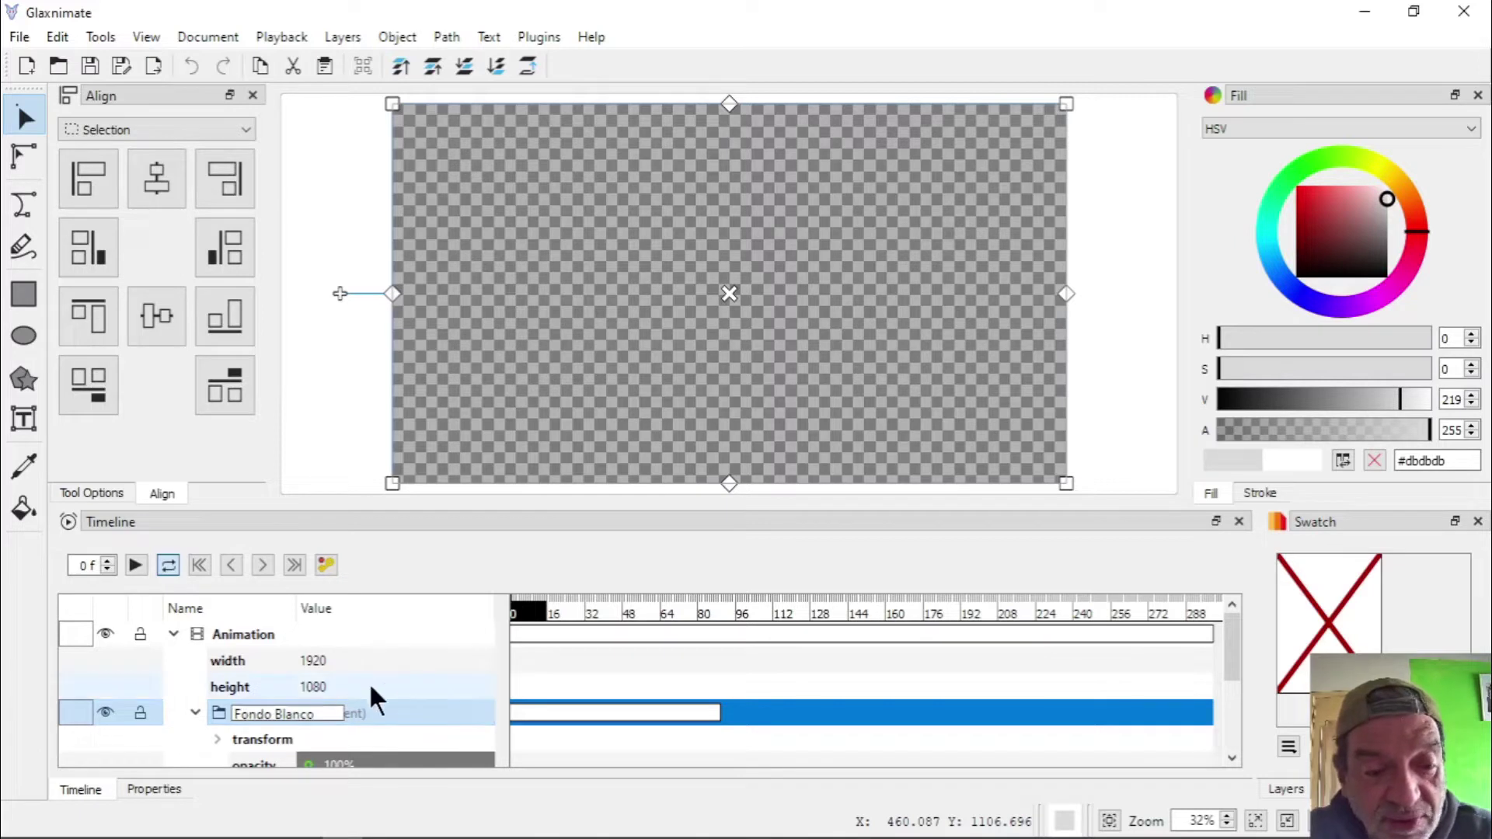
pyautogui.click(413, 677)
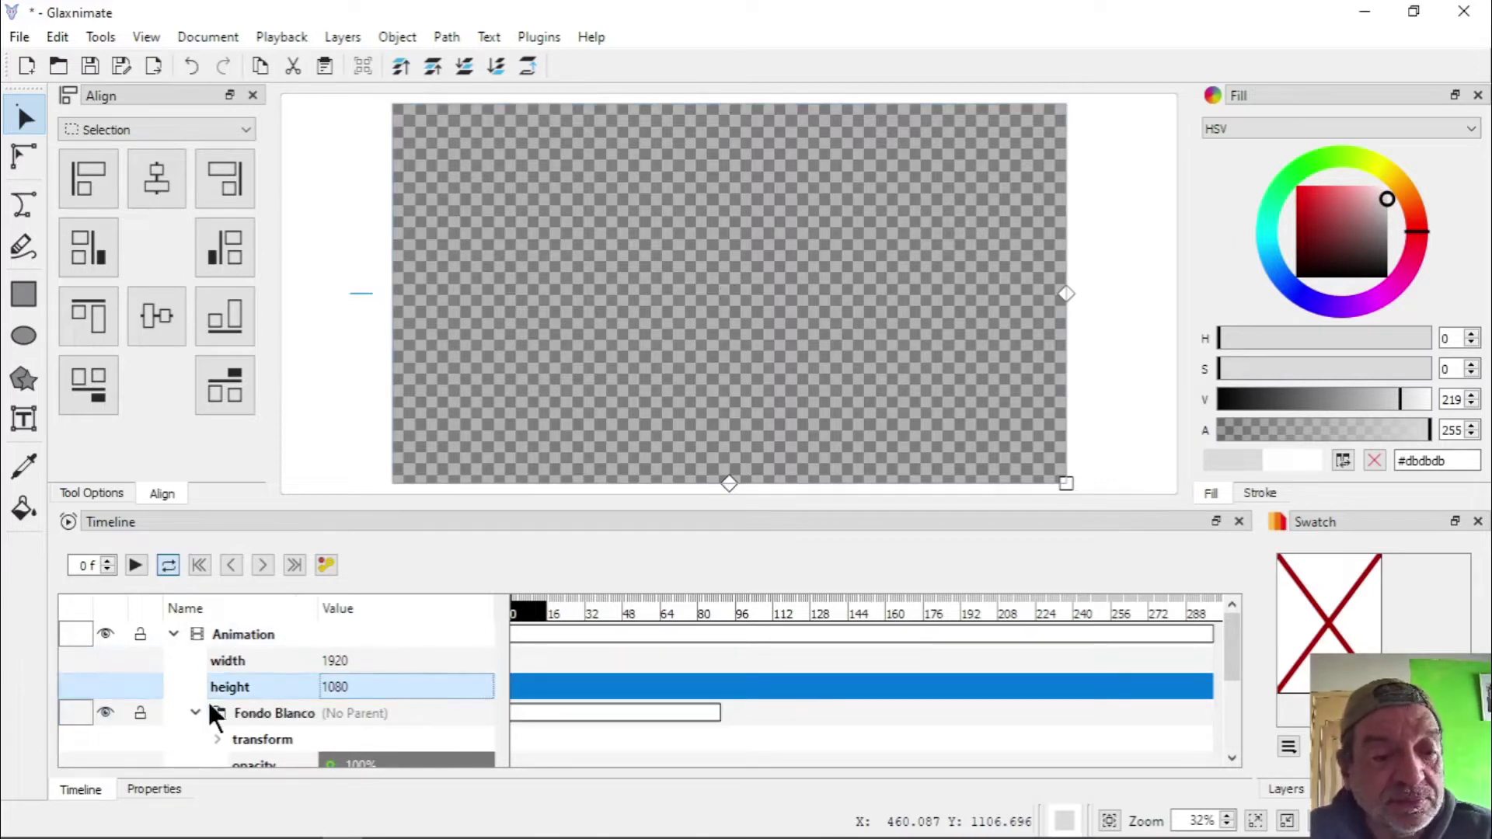
# Draw a rectangle covering the whole canvas on the Fondo Blanco layer and set its fill to white #ffffff
pyautogui.click(226, 724)
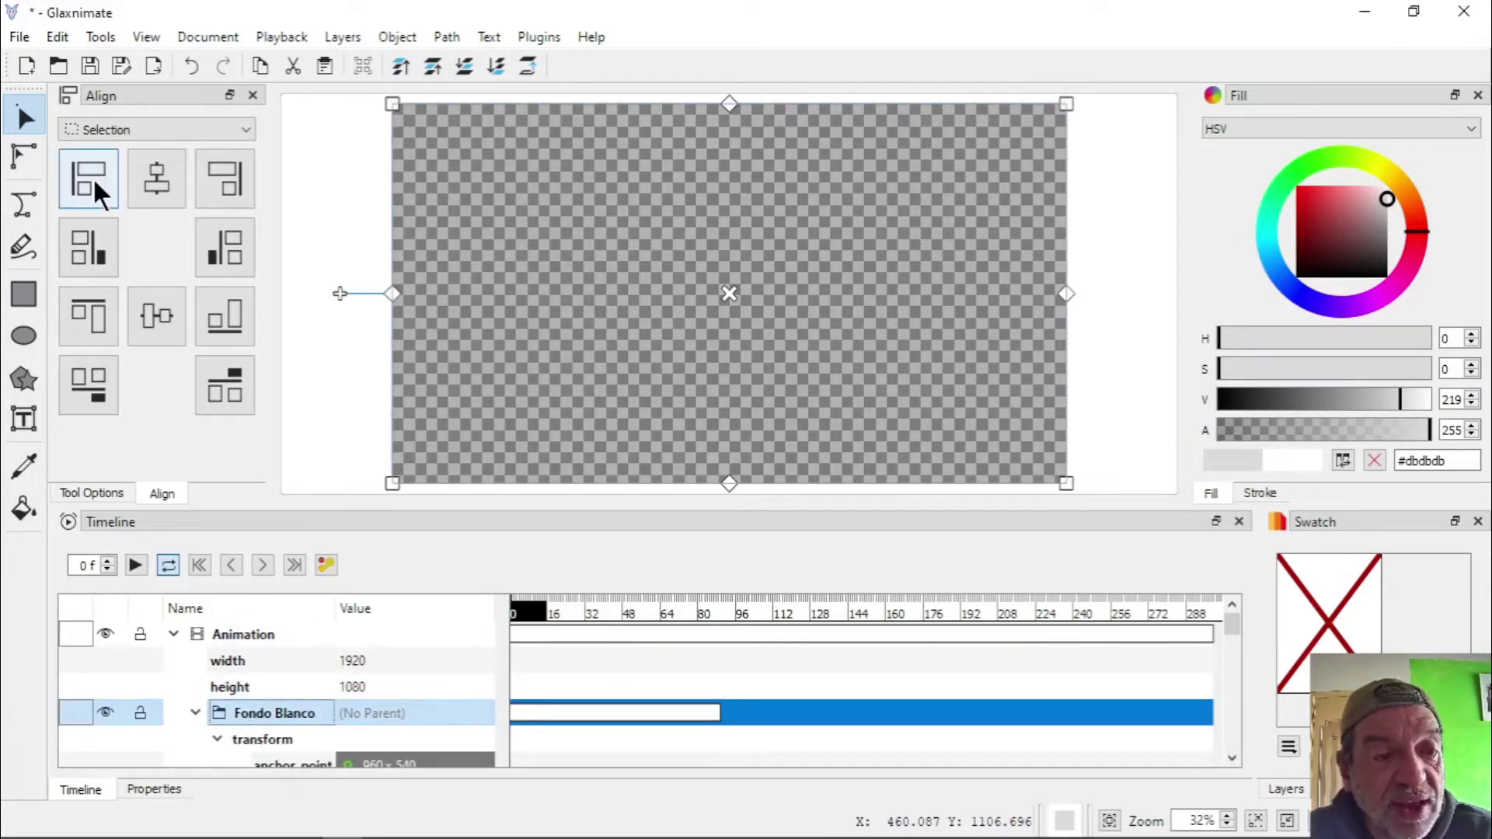
pyautogui.click(22, 295)
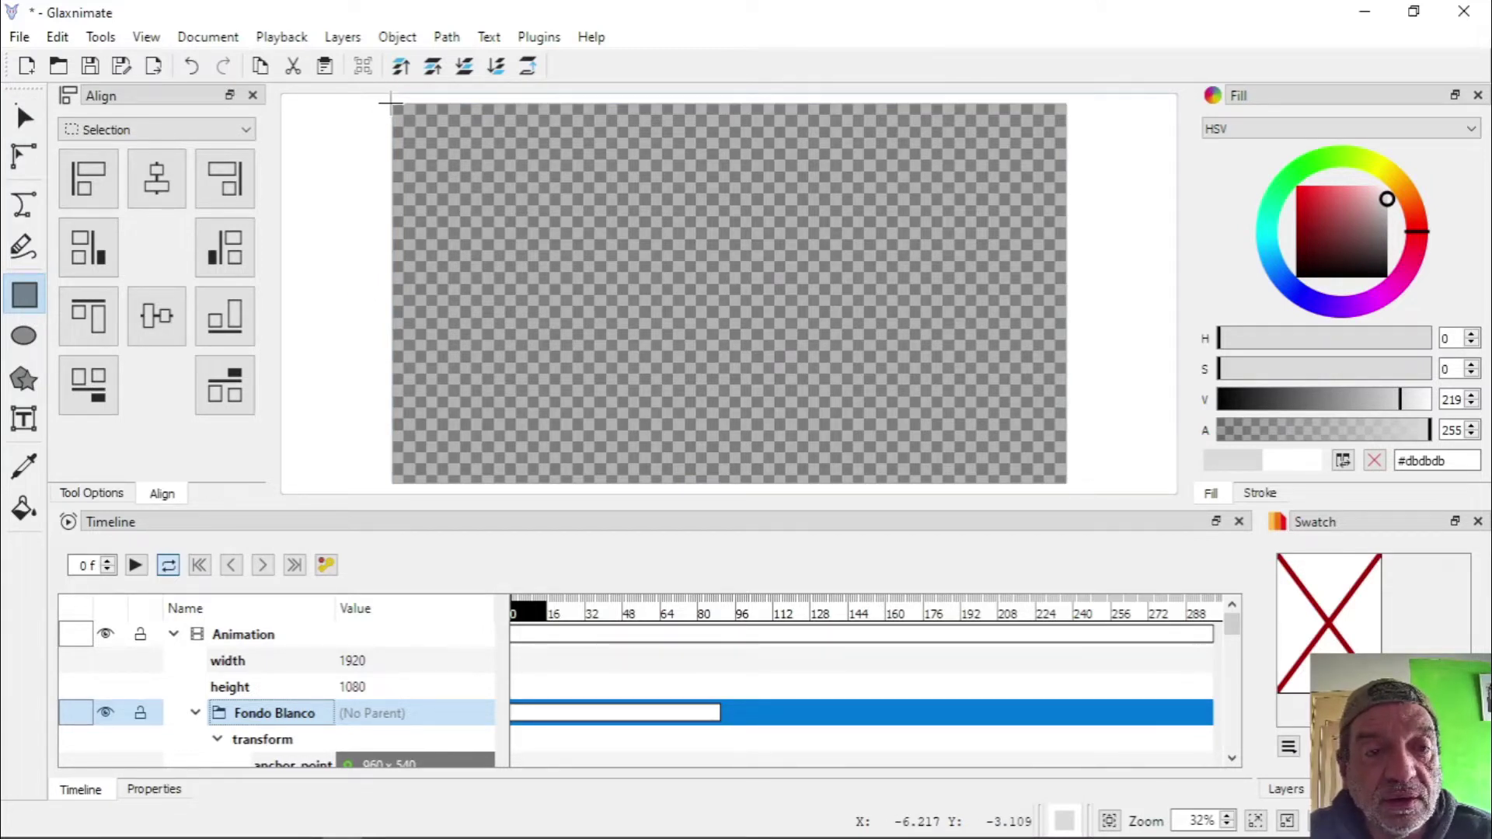
pyautogui.moveTo(393, 104)
pyautogui.mouseDown()
pyautogui.moveTo(536, 372)
pyautogui.moveTo(1068, 482)
pyautogui.mouseUp()
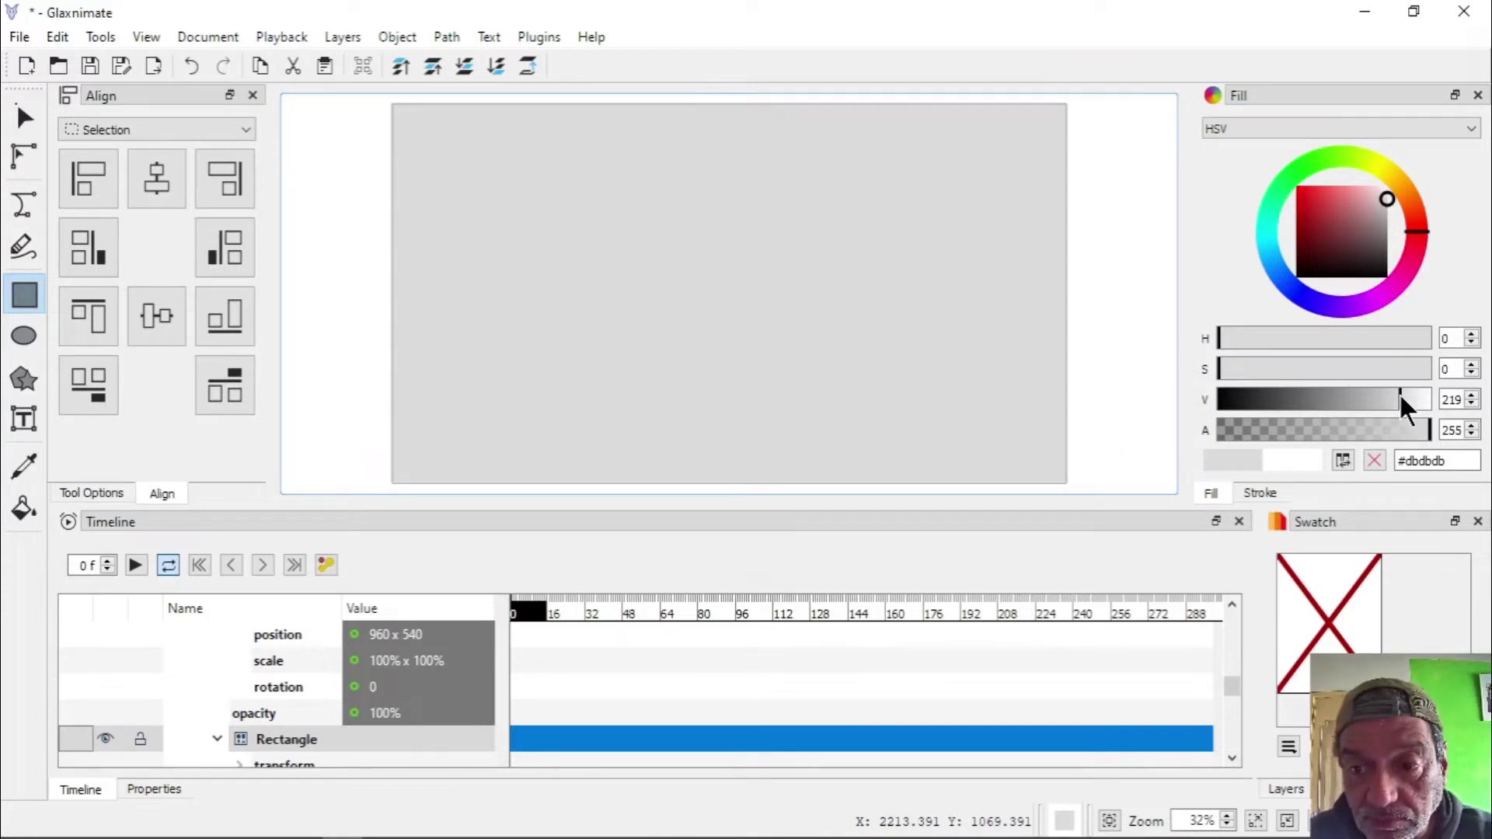
pyautogui.moveTo(1399, 394); pyautogui.dragTo(1438, 401)
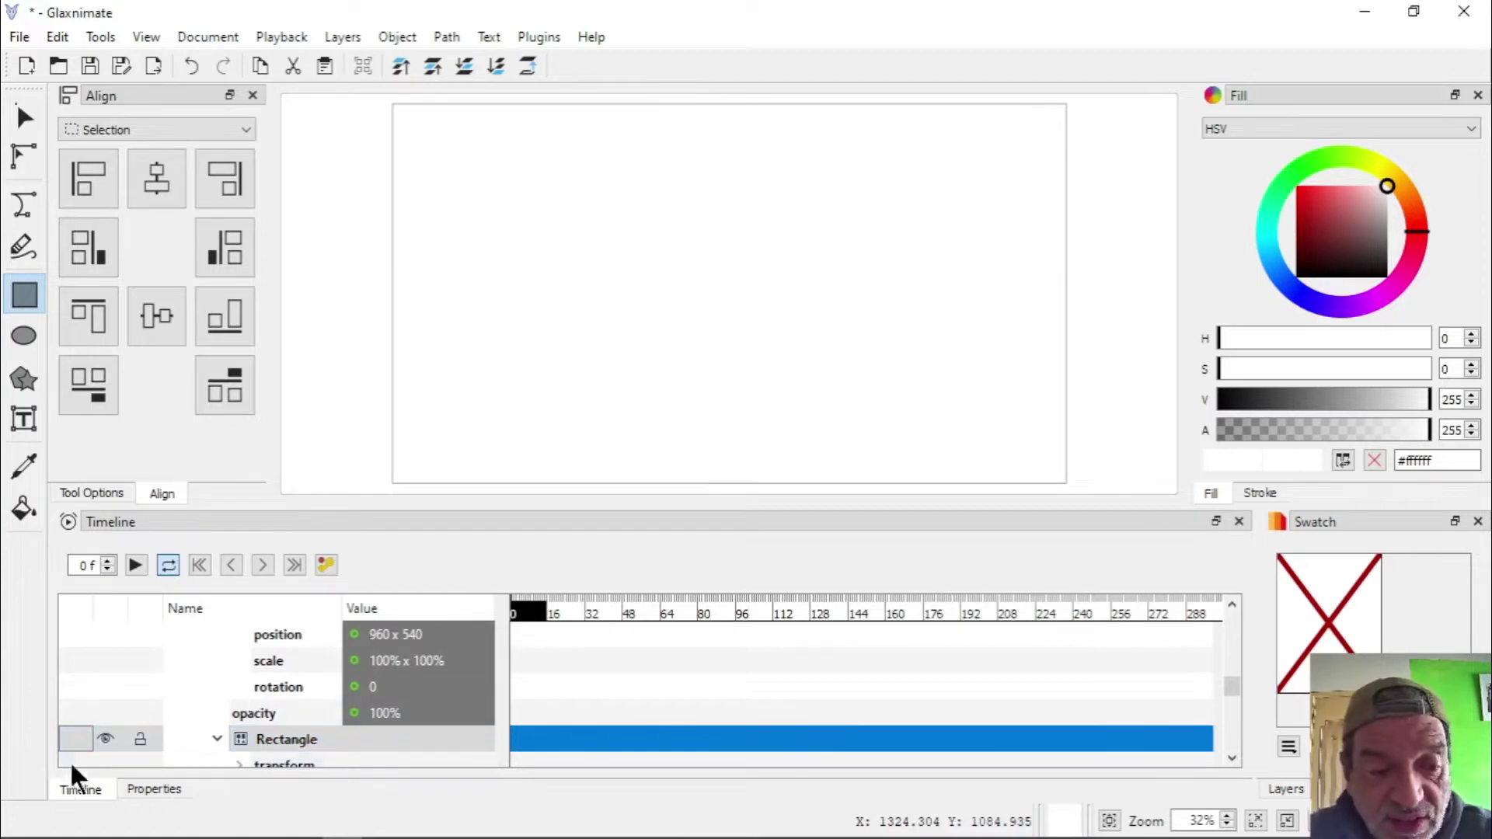
# Hide and show the Fondo Blanco layer once, and lock it
pyautogui.click(1232, 604)
pyautogui.click(1233, 604)
pyautogui.click(1231, 603)
pyautogui.click(1231, 604)
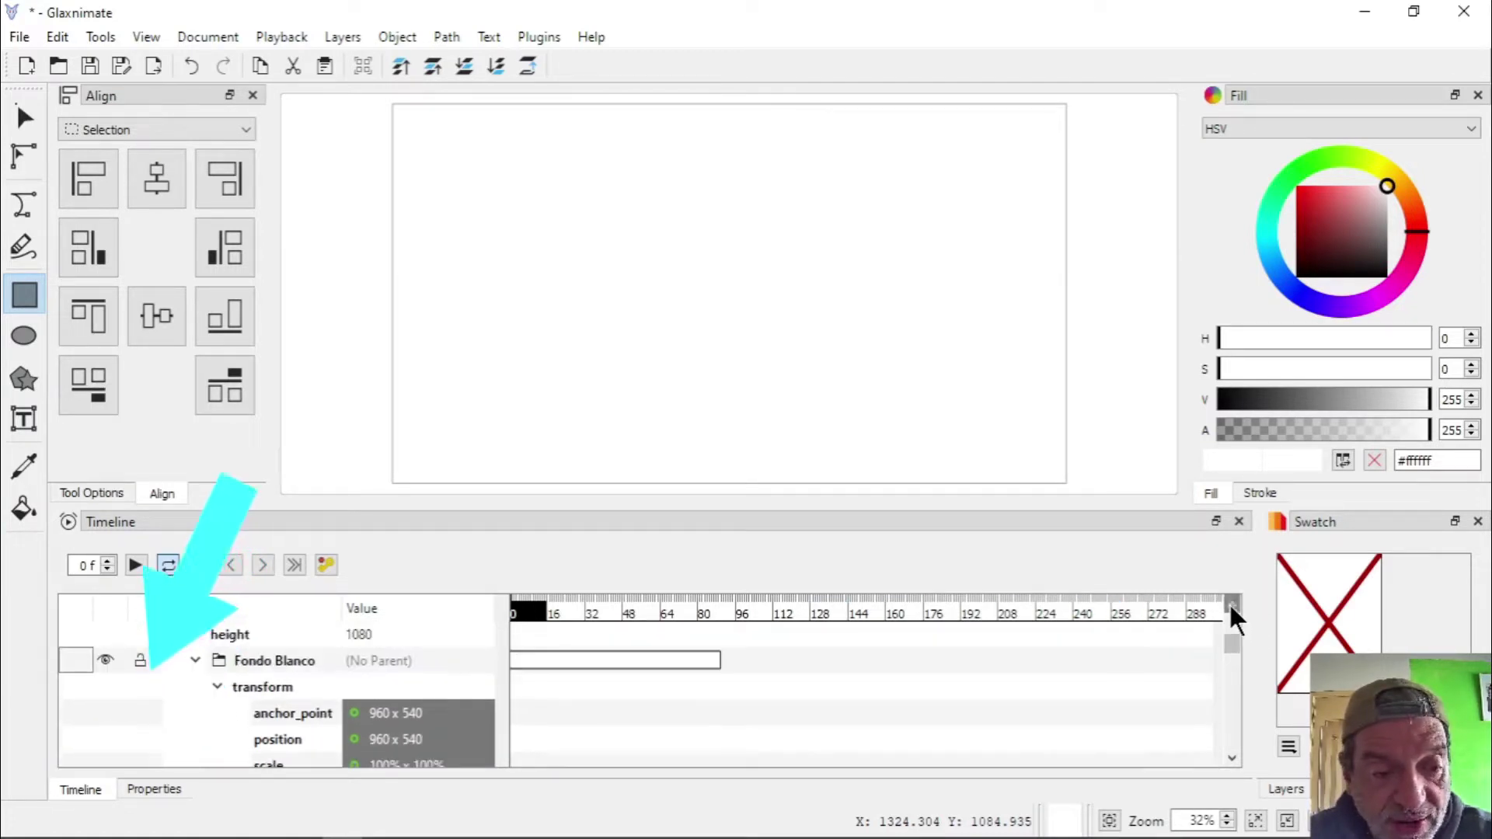
pyautogui.click(105, 661)
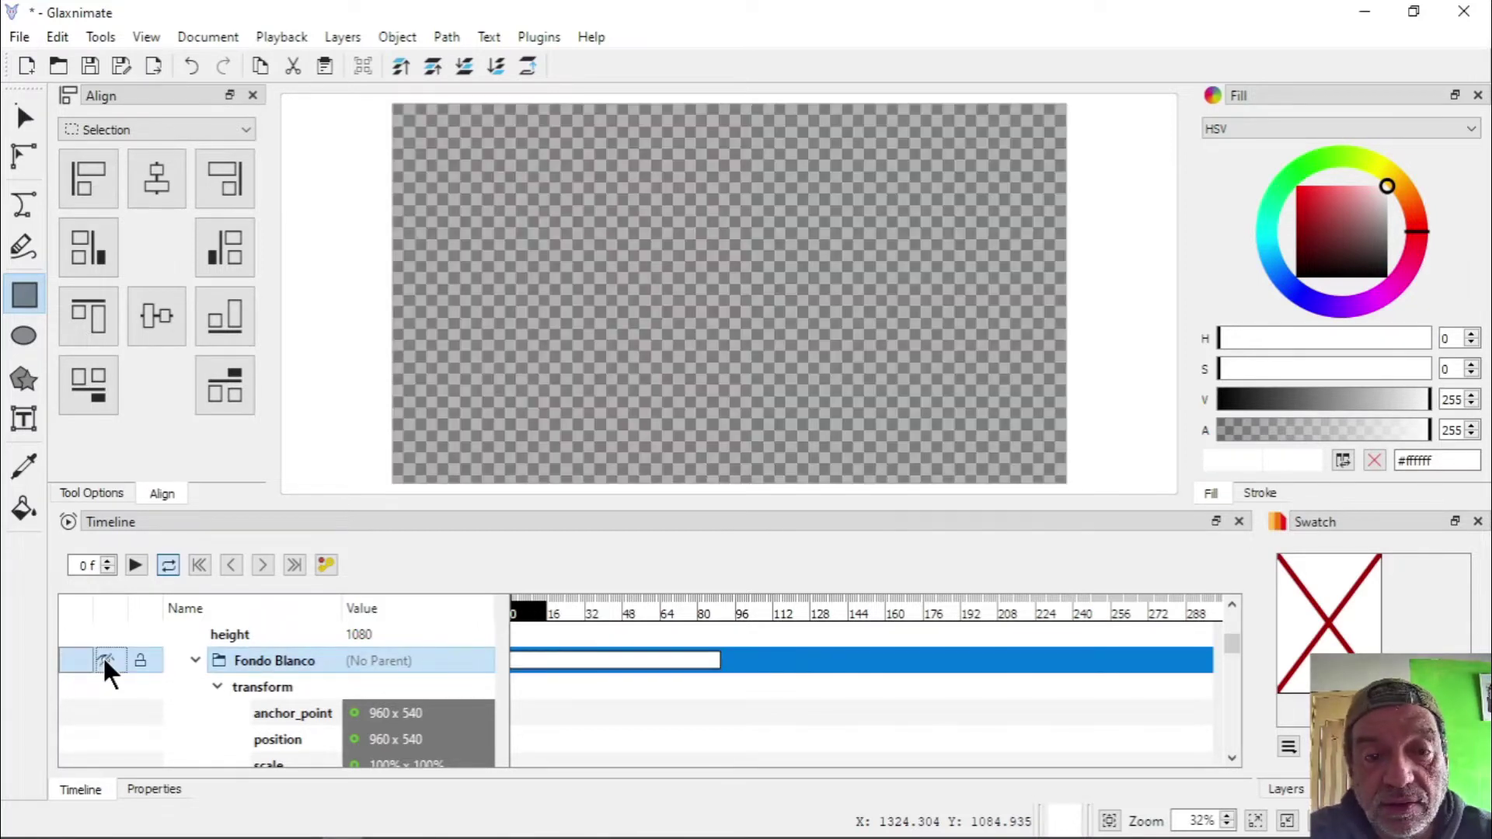
pyautogui.click(105, 660)
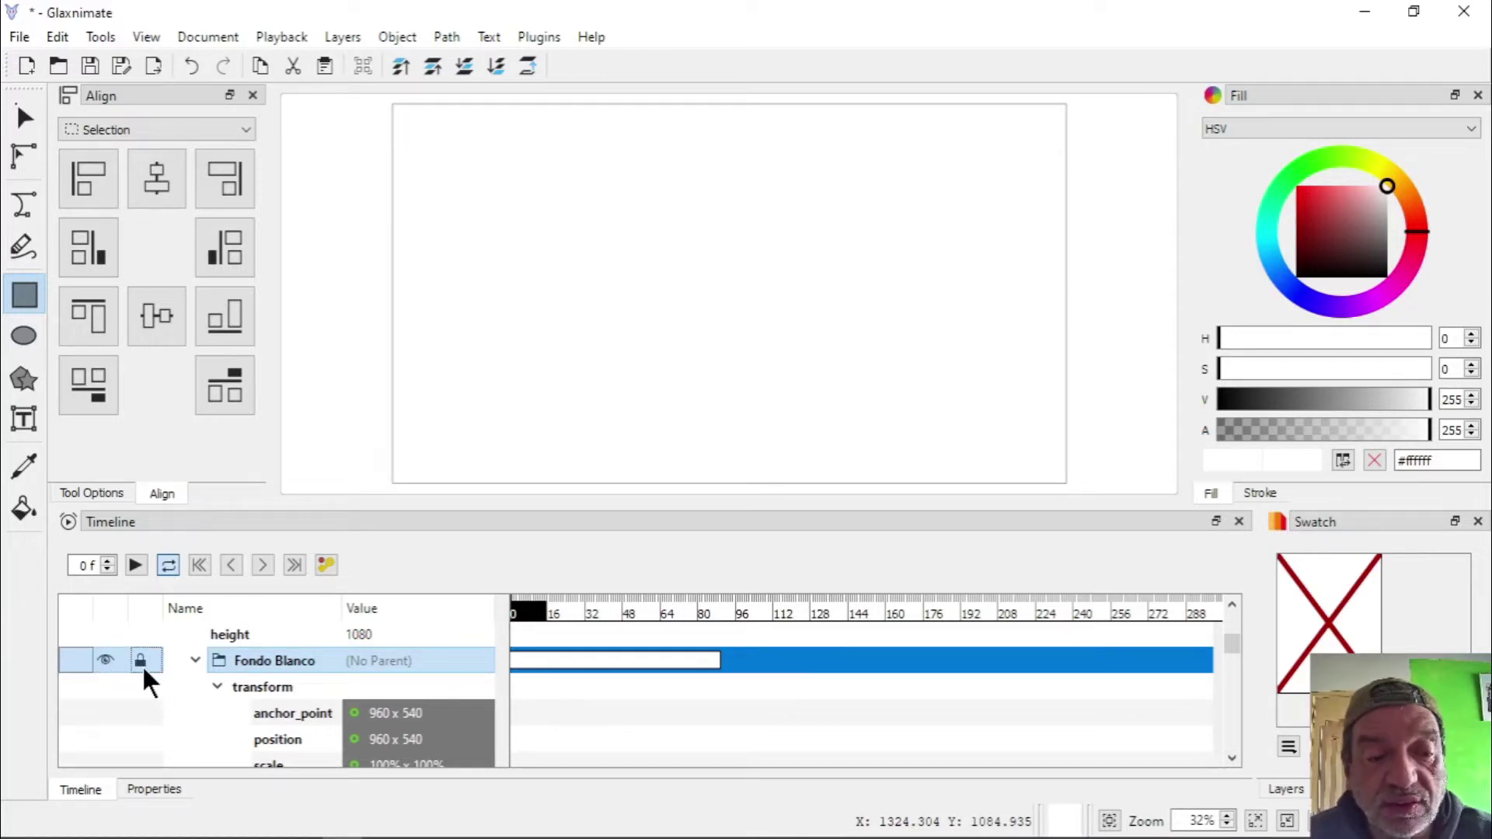
# Try to select and move the locked white background rectangle on the canvas
pyautogui.click(659, 240)
pyautogui.click(659, 239)
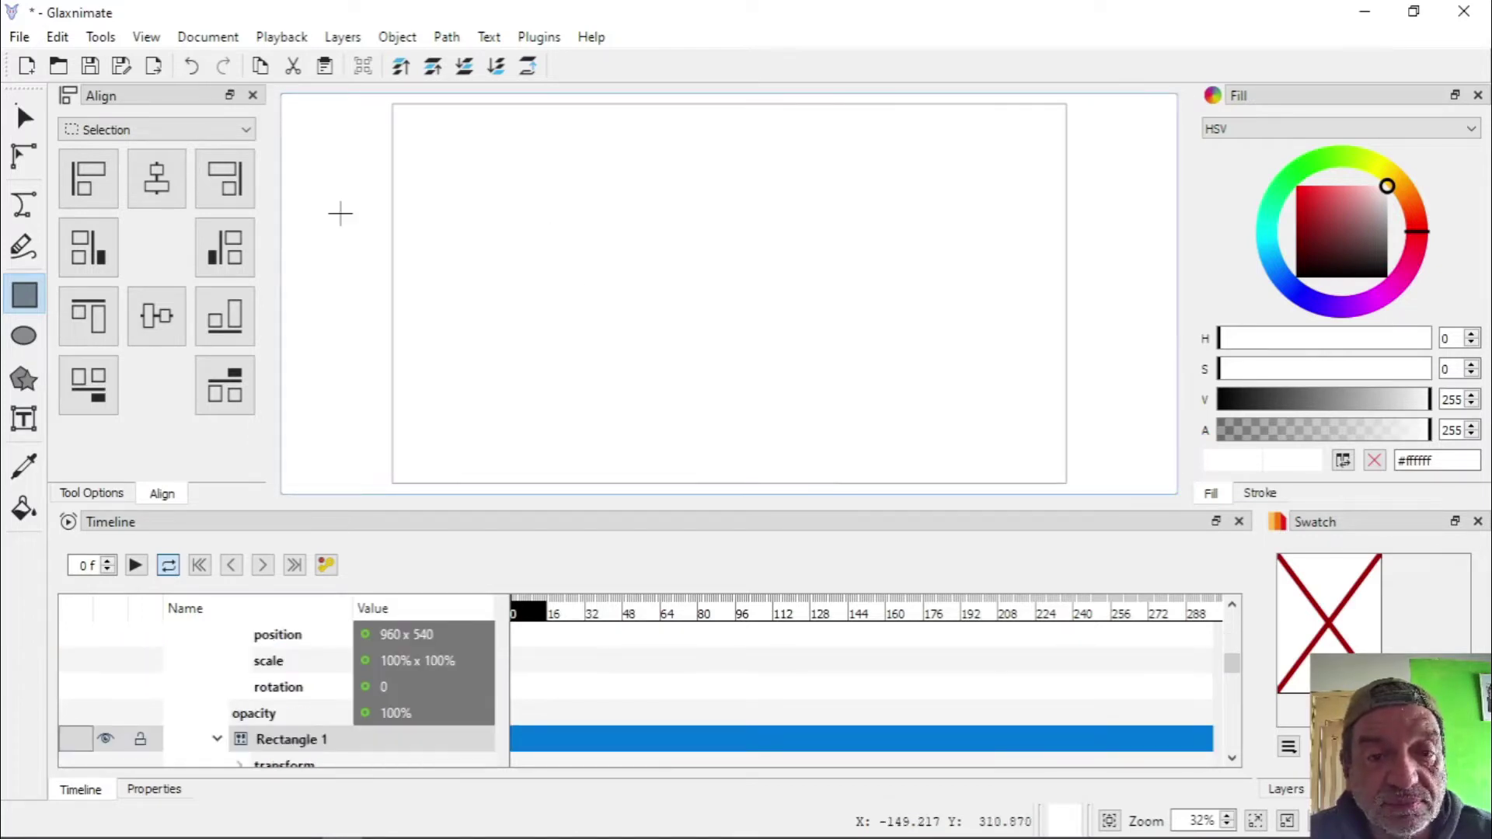
pyautogui.click(26, 129)
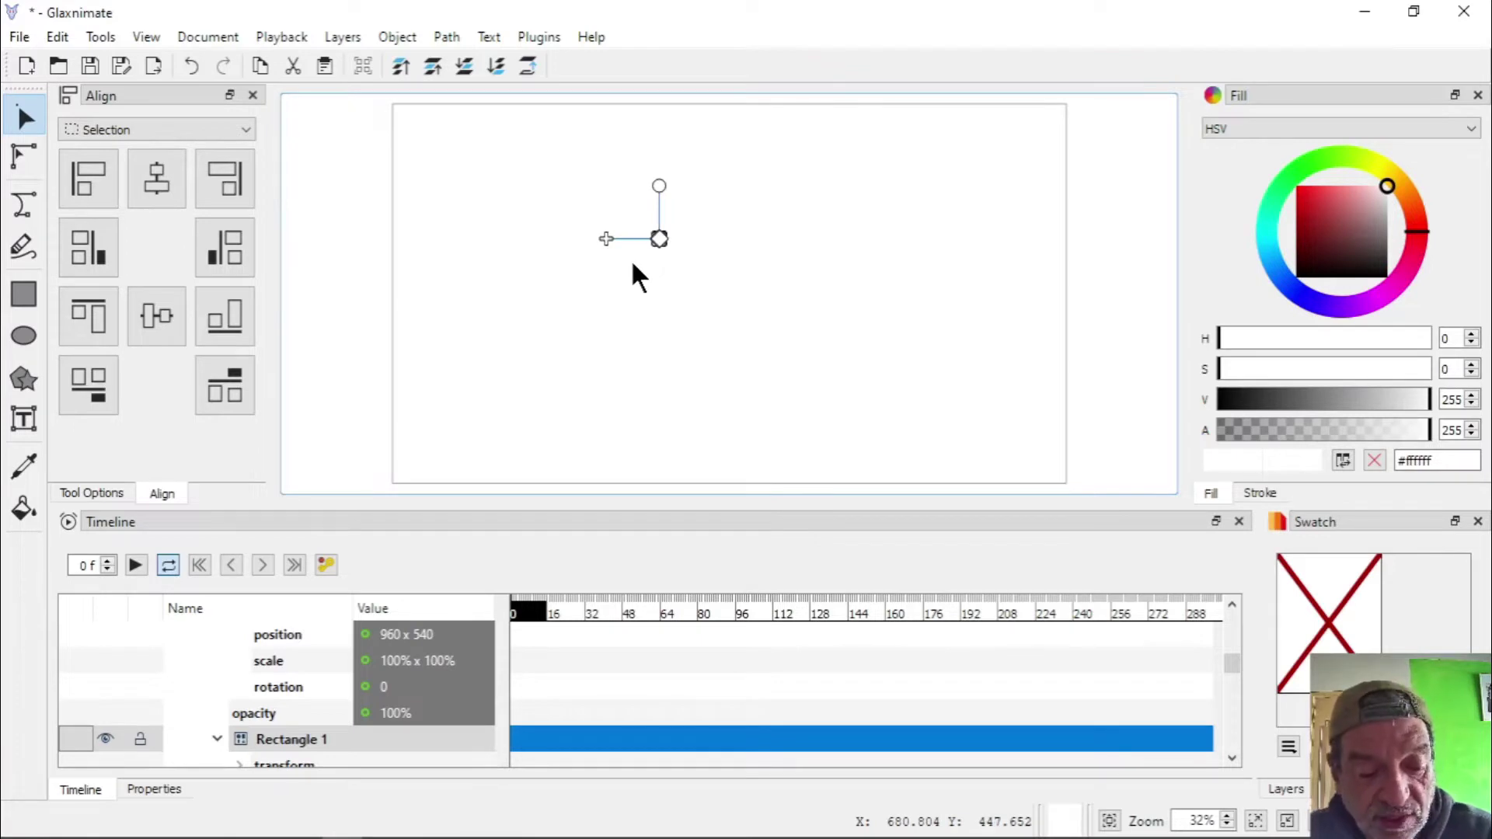
pyautogui.click(633, 265)
pyautogui.moveTo(603, 283); pyautogui.dragTo(718, 237)
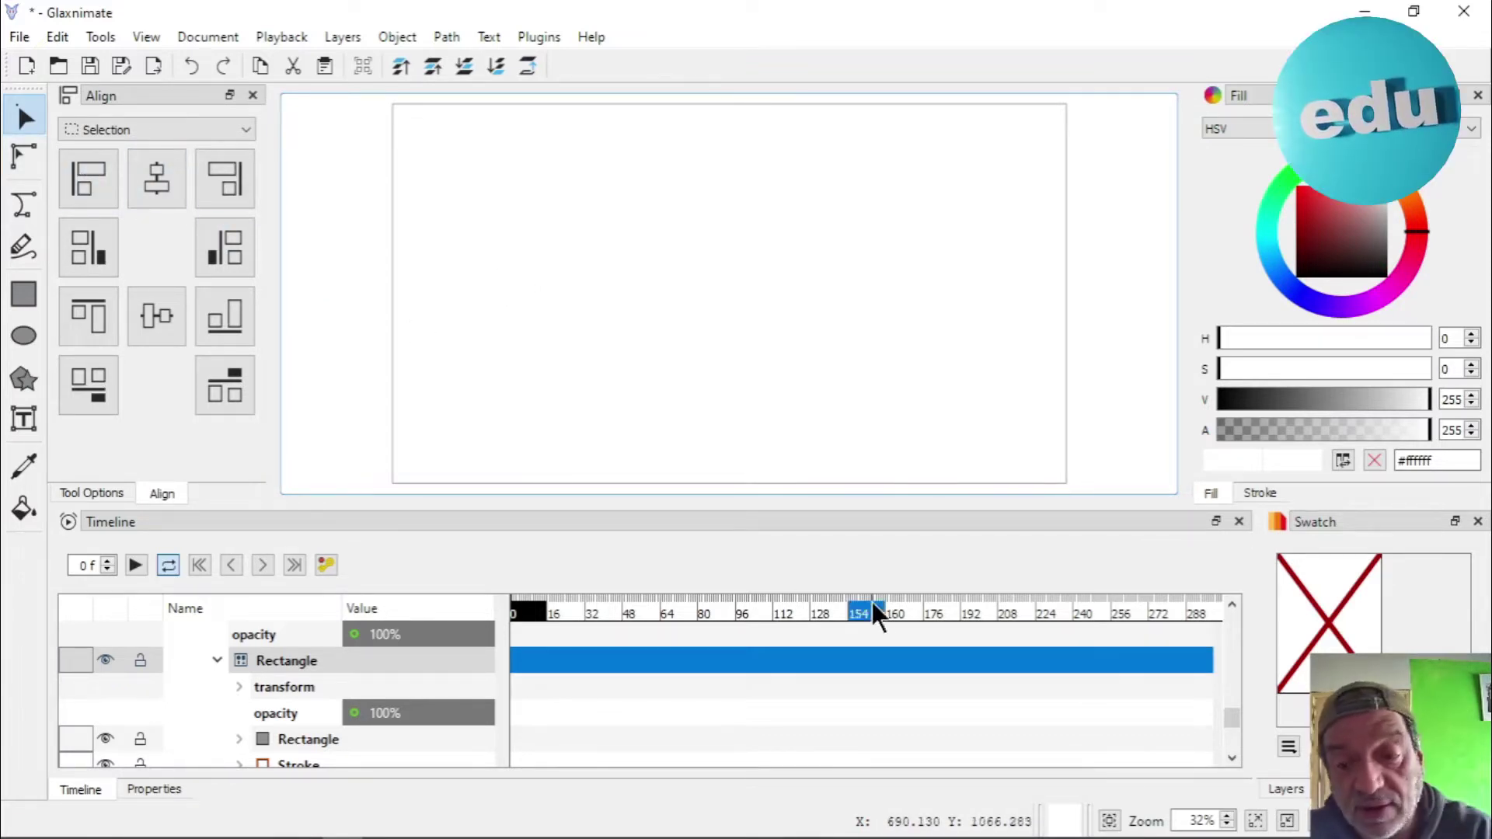
# Collapse the Fondo Blanco layer in the timeline
pyautogui.click(1231, 603)
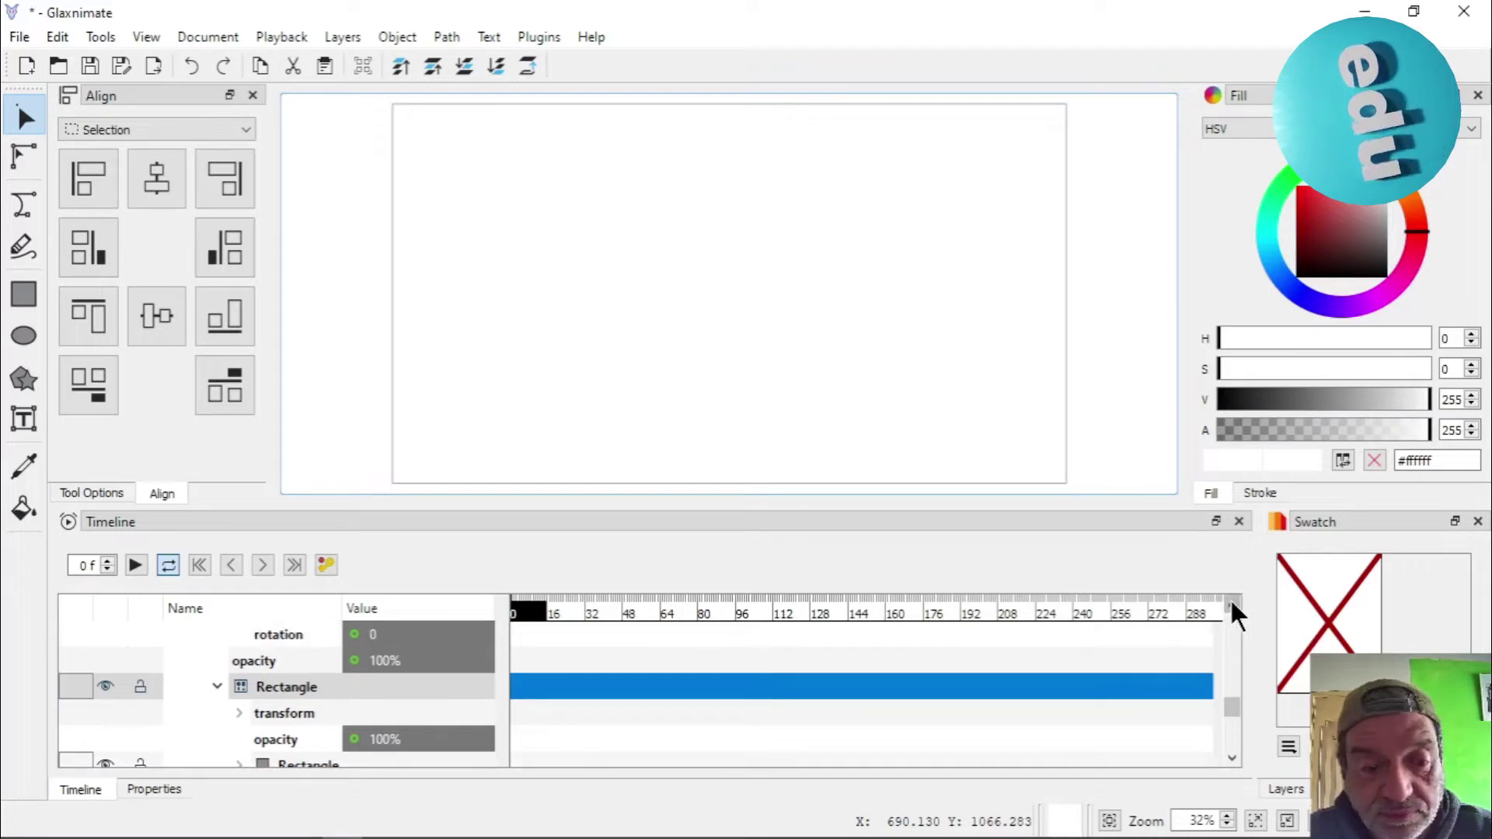
pyautogui.click(1230, 603)
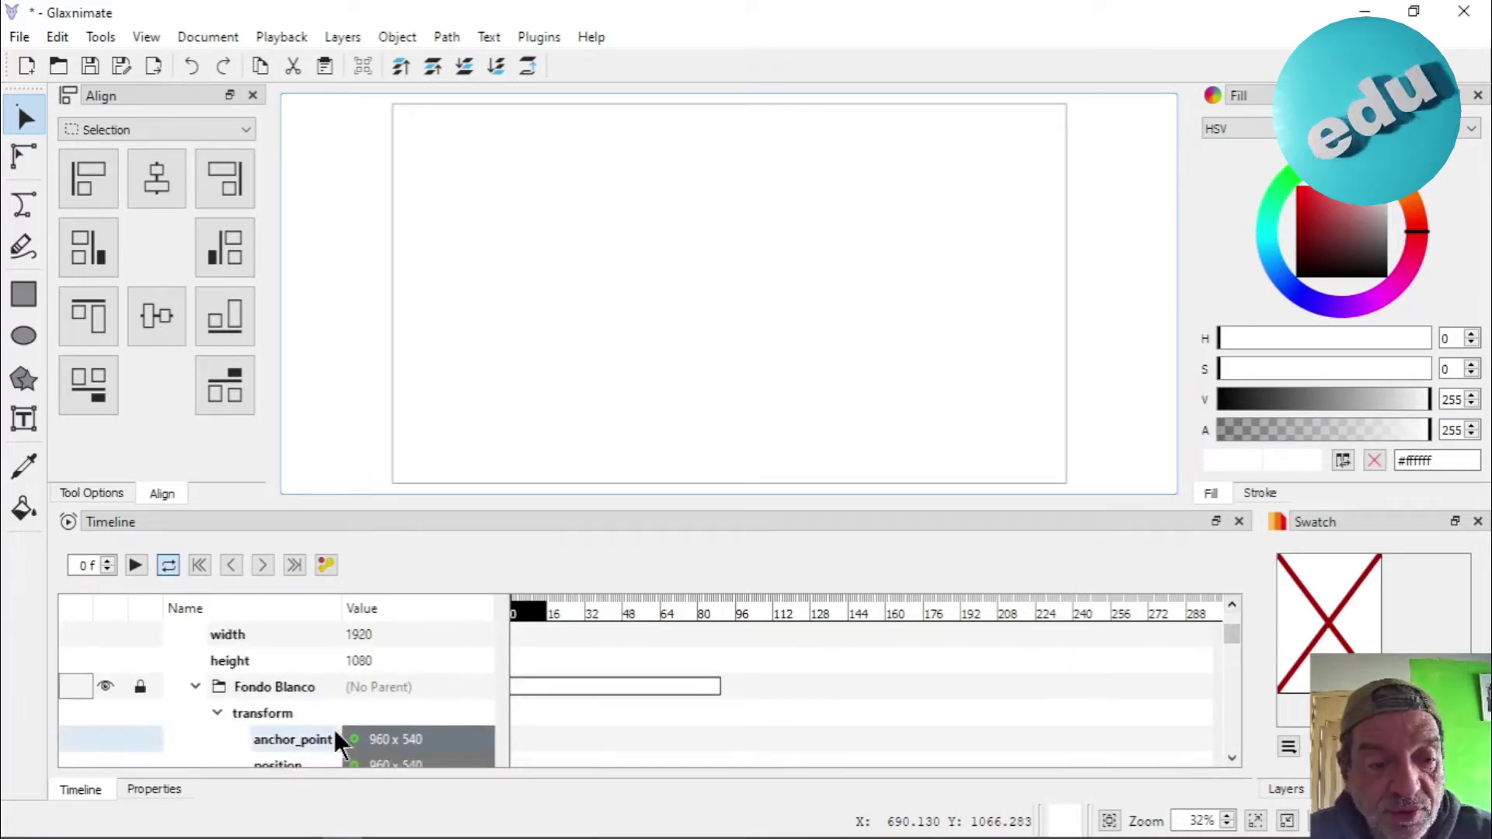
pyautogui.click(194, 687)
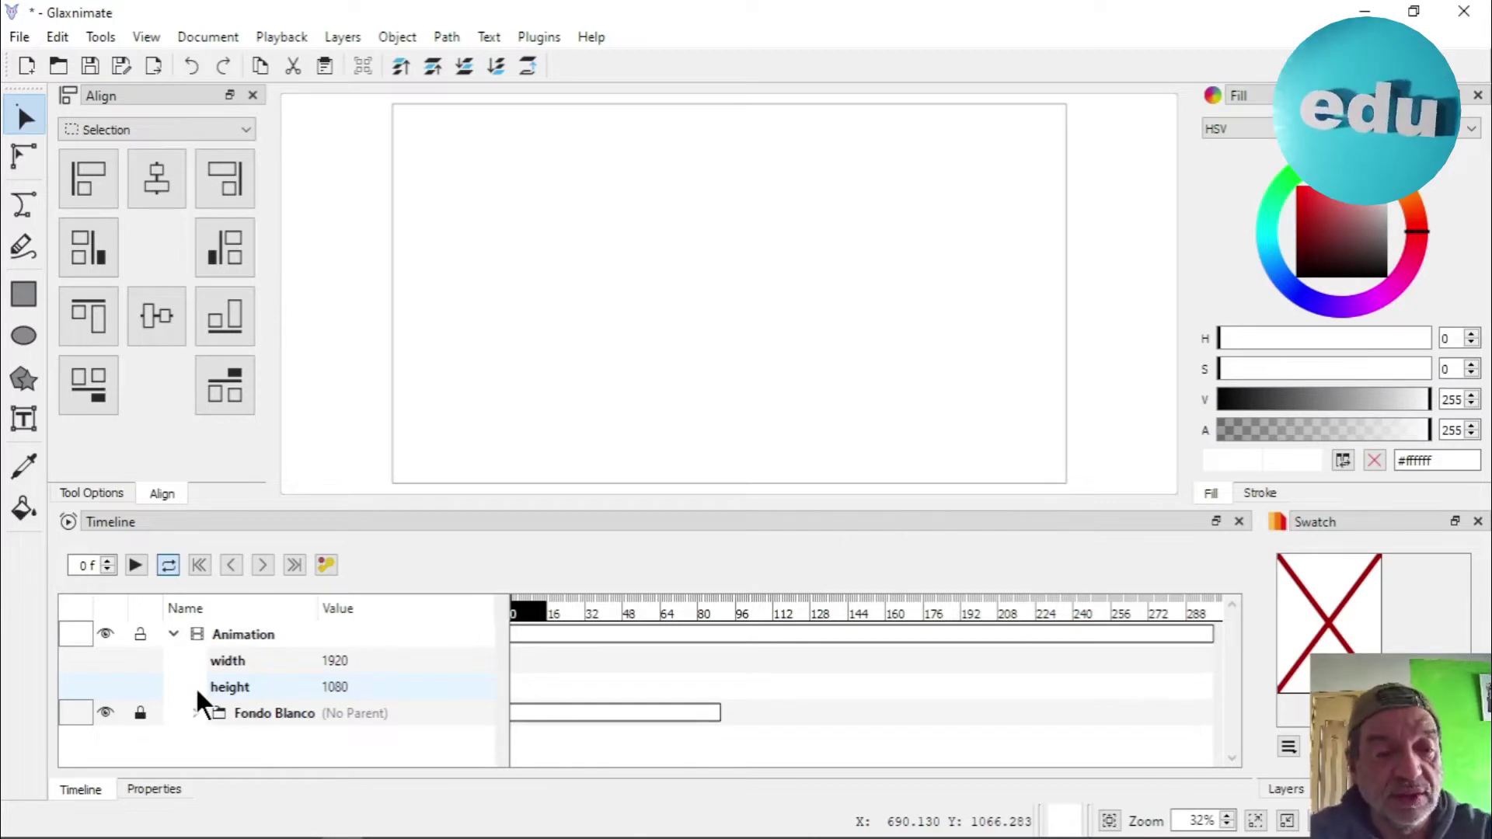
# Add a new layer to the Animation composition, name it Cara, and clear the selection
pyautogui.click(283, 631)
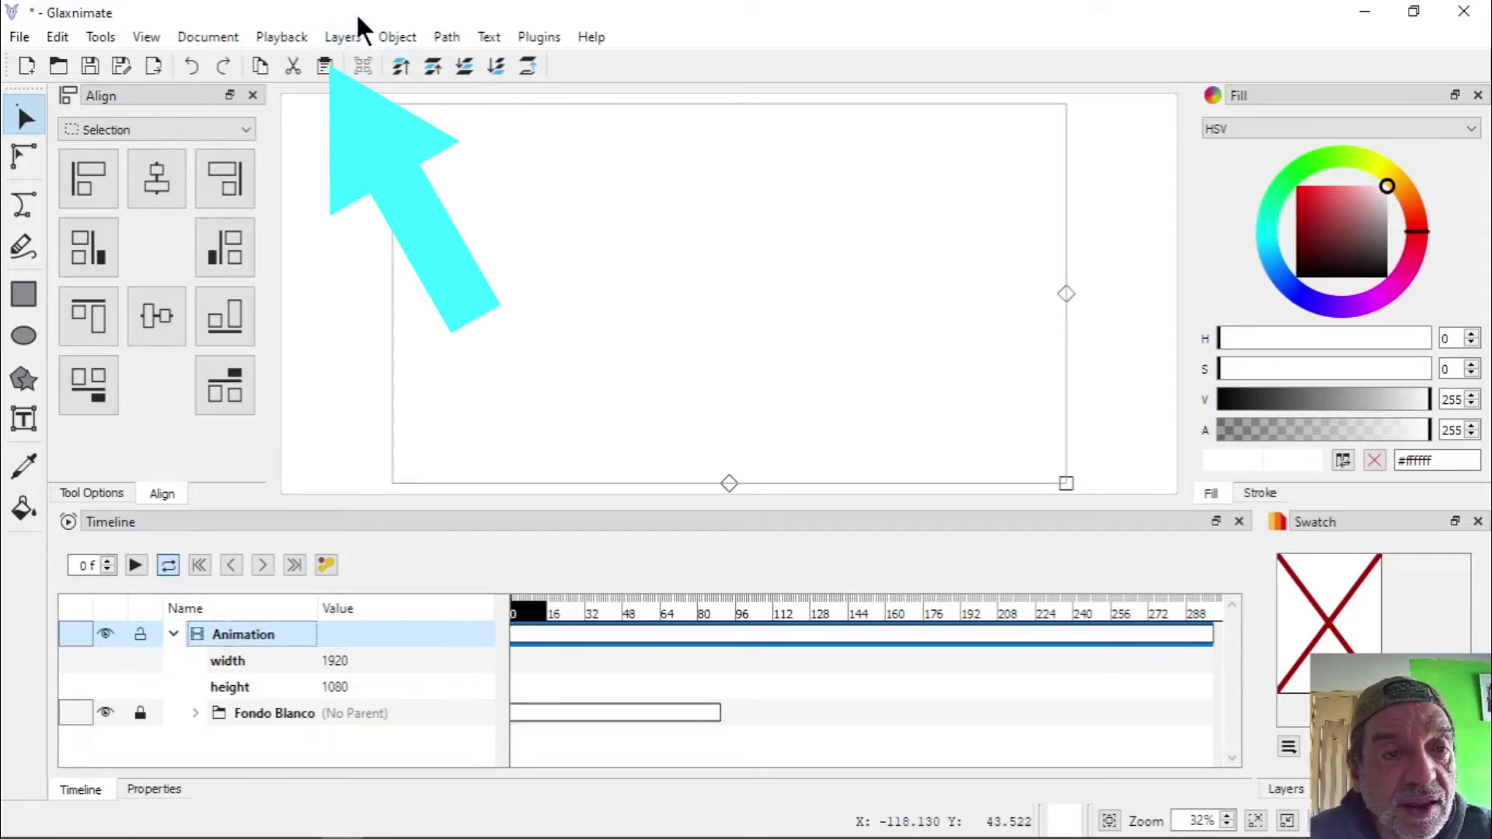
pyautogui.click(353, 34)
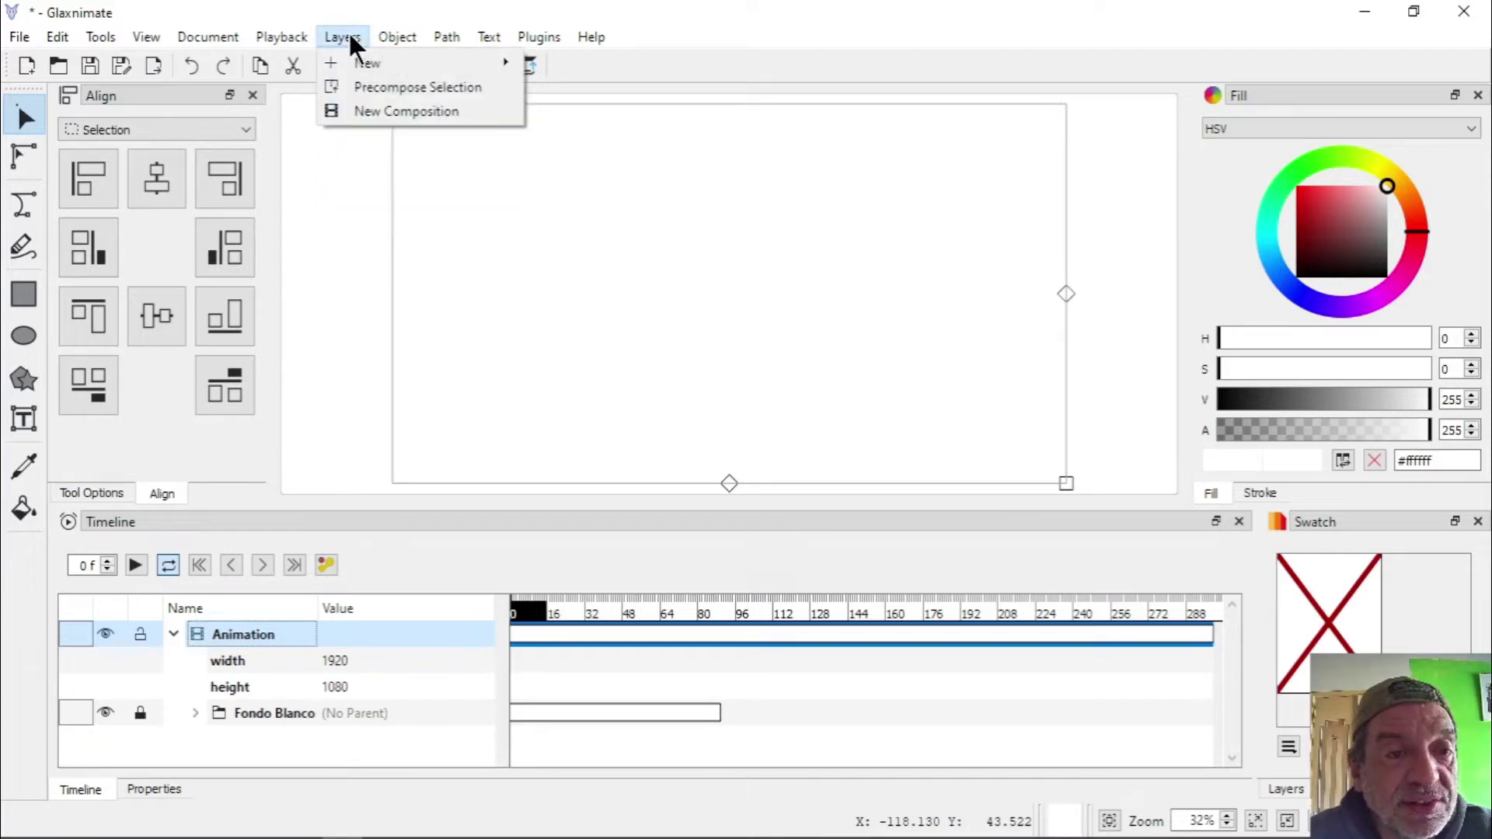
pyautogui.moveTo(359, 64)
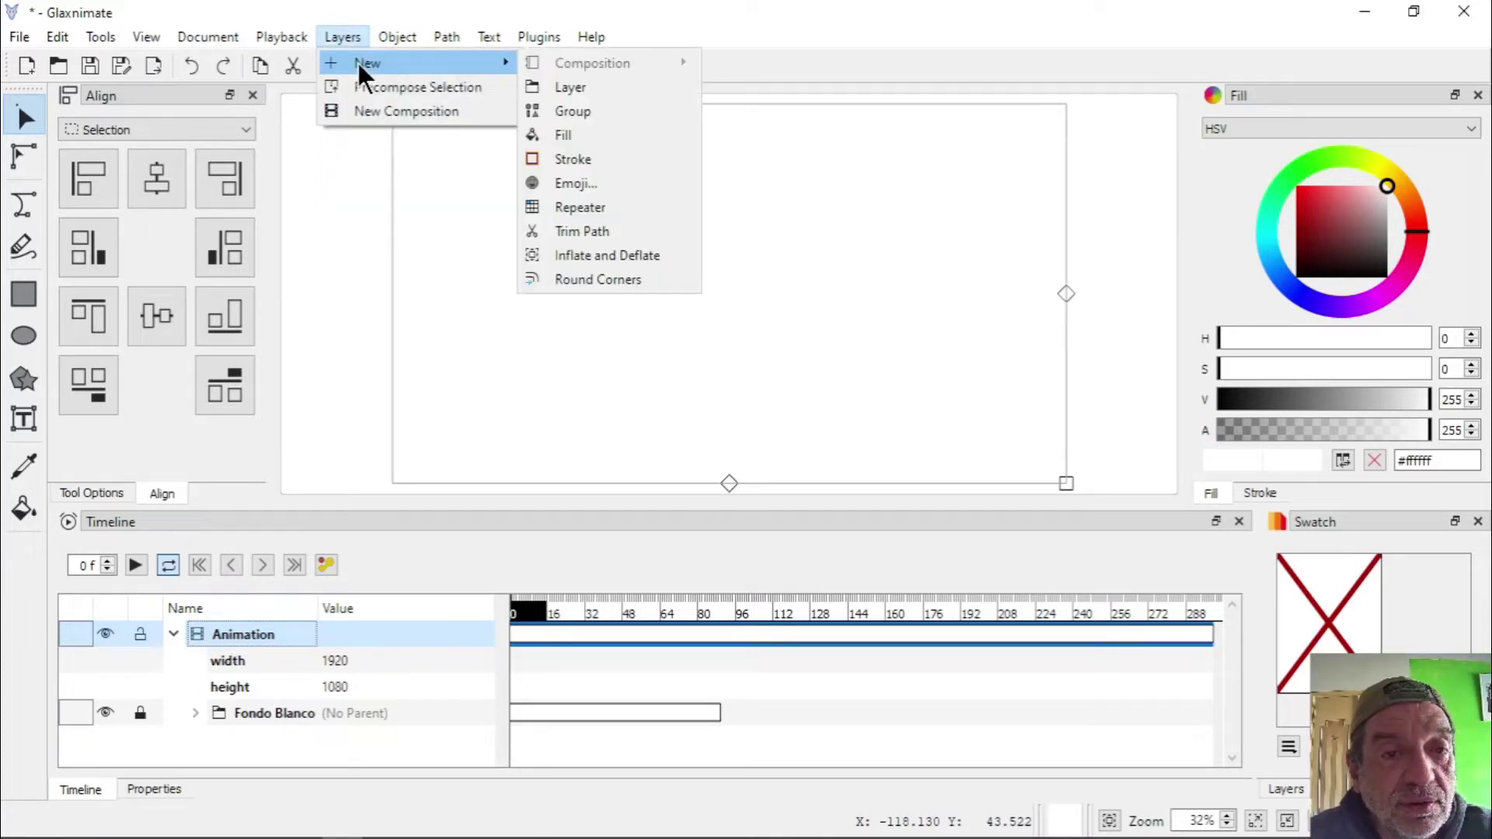
pyautogui.click(562, 87)
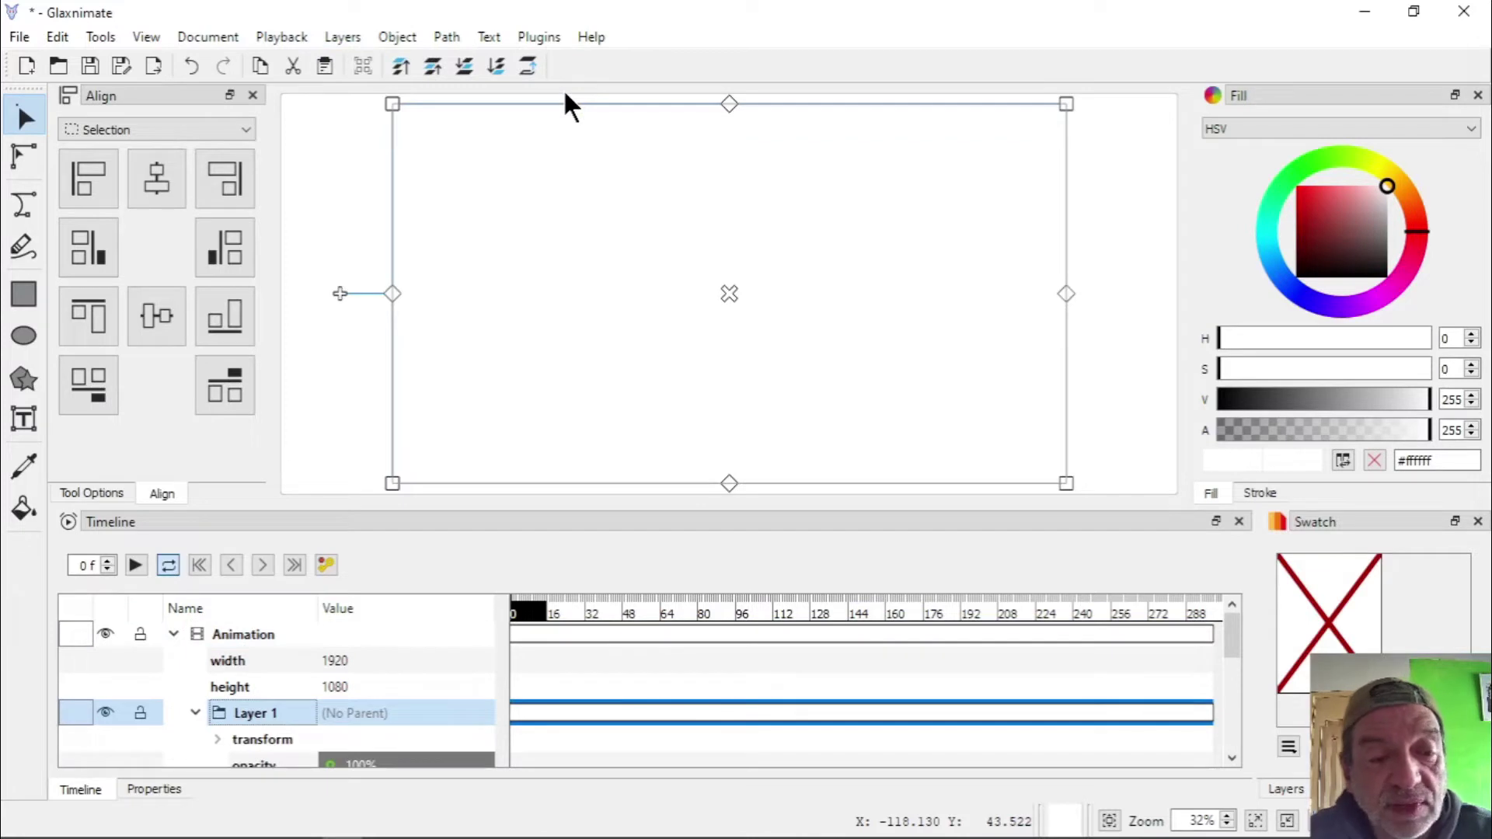
pyautogui.doubleClick(258, 714)
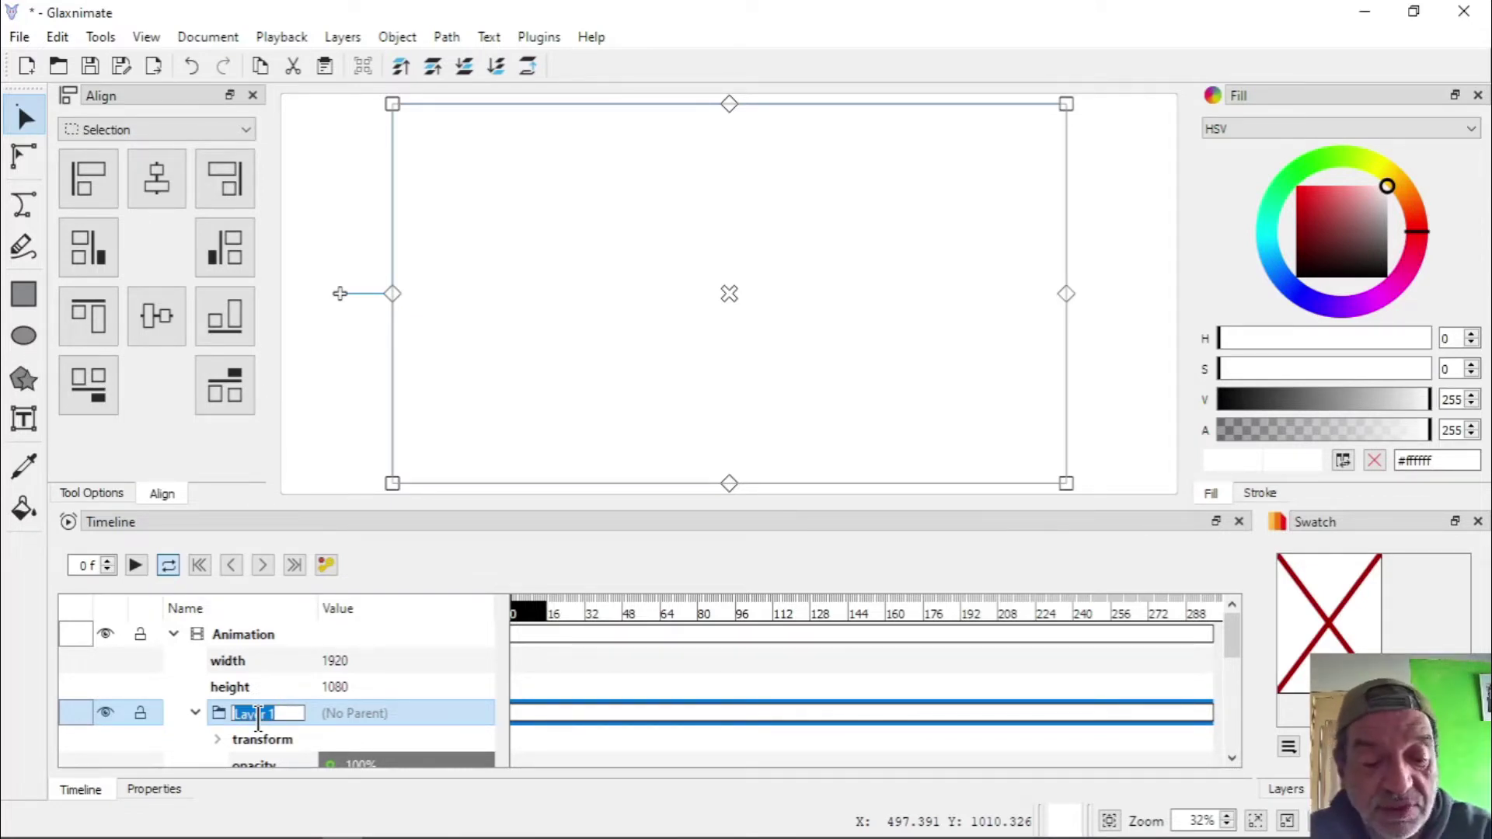
pyautogui.write('Ca')
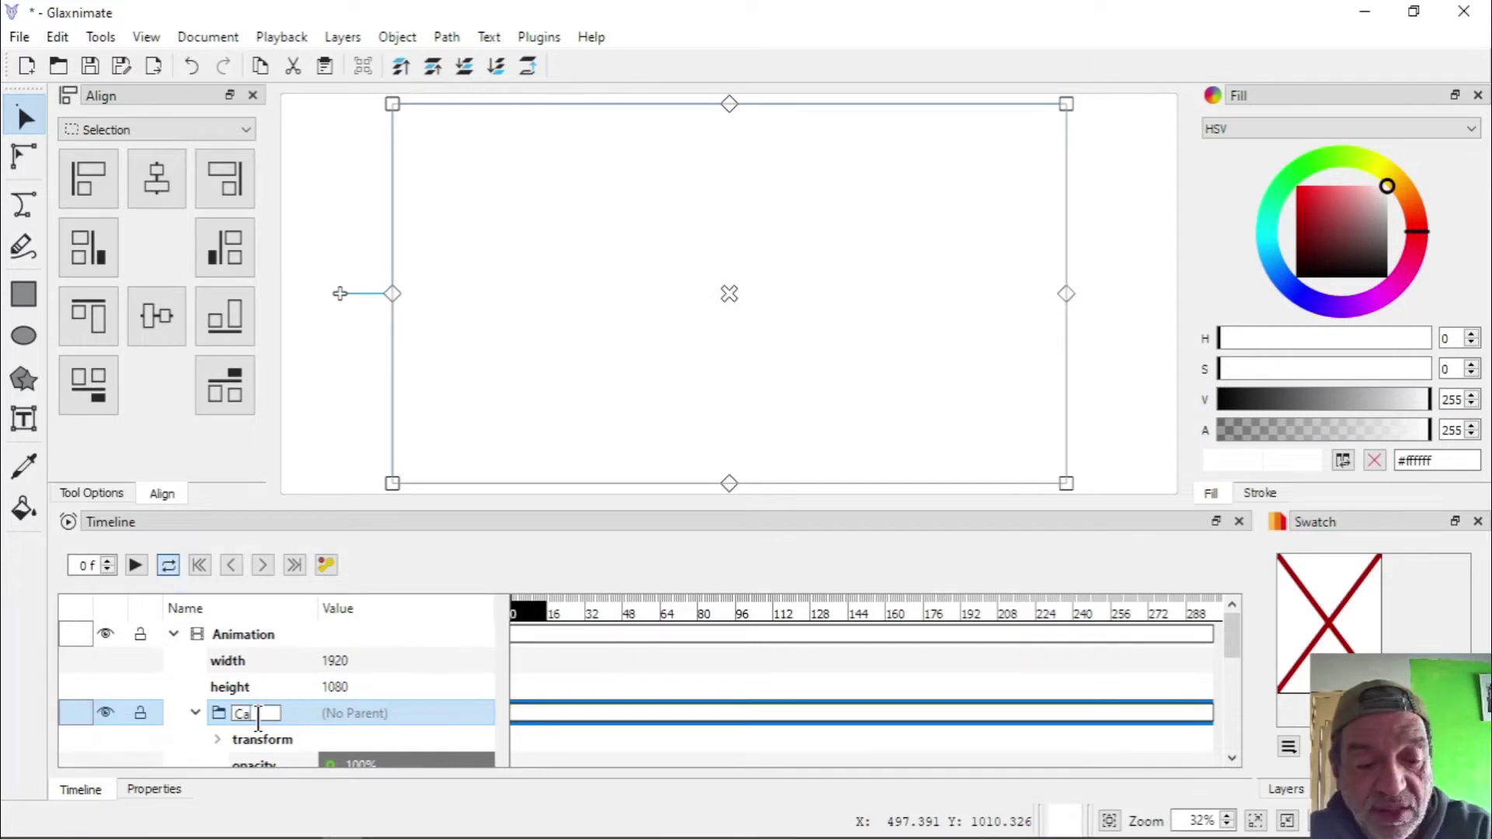
pyautogui.write('ra')
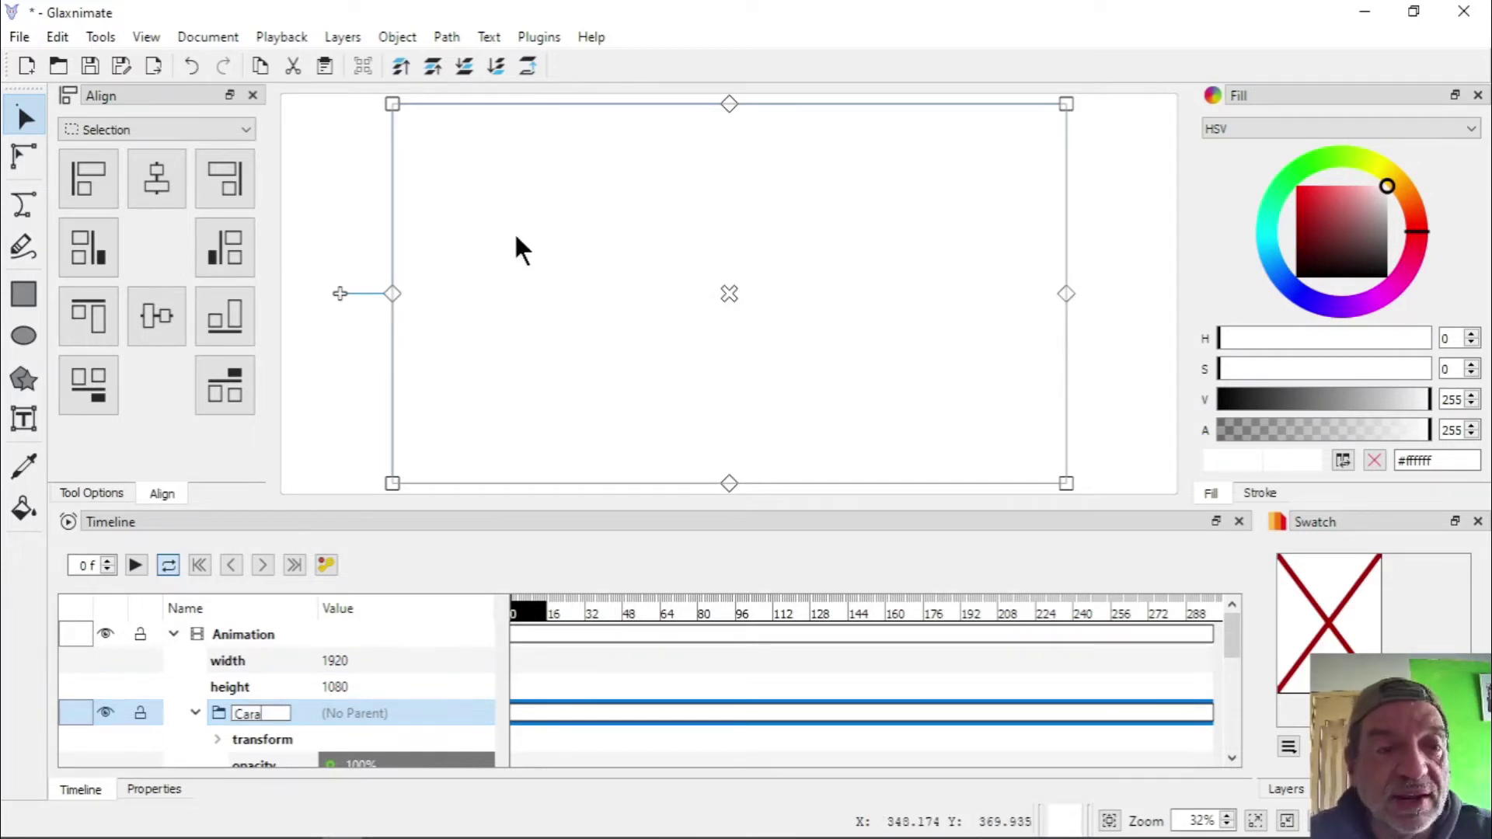
pyautogui.press('Return')
pyautogui.click(337, 155)
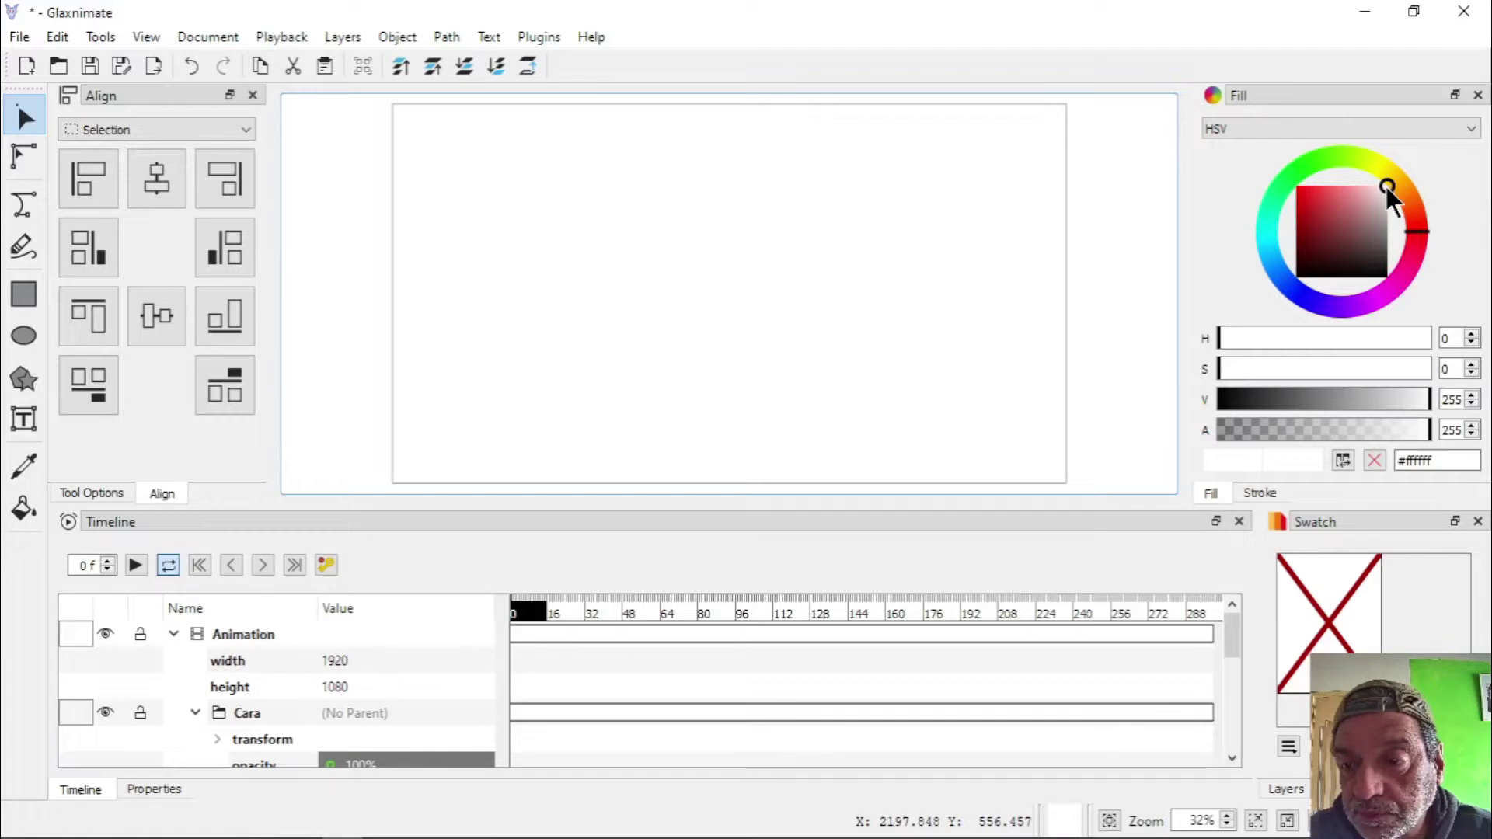
# Set the fill colour to yellow #ffd633, with hue 48 and saturation 204
pyautogui.moveTo(1387, 187)
pyautogui.mouseDown()
pyautogui.moveTo(1372, 182)
pyautogui.moveTo(1389, 183)
pyautogui.mouseUp()
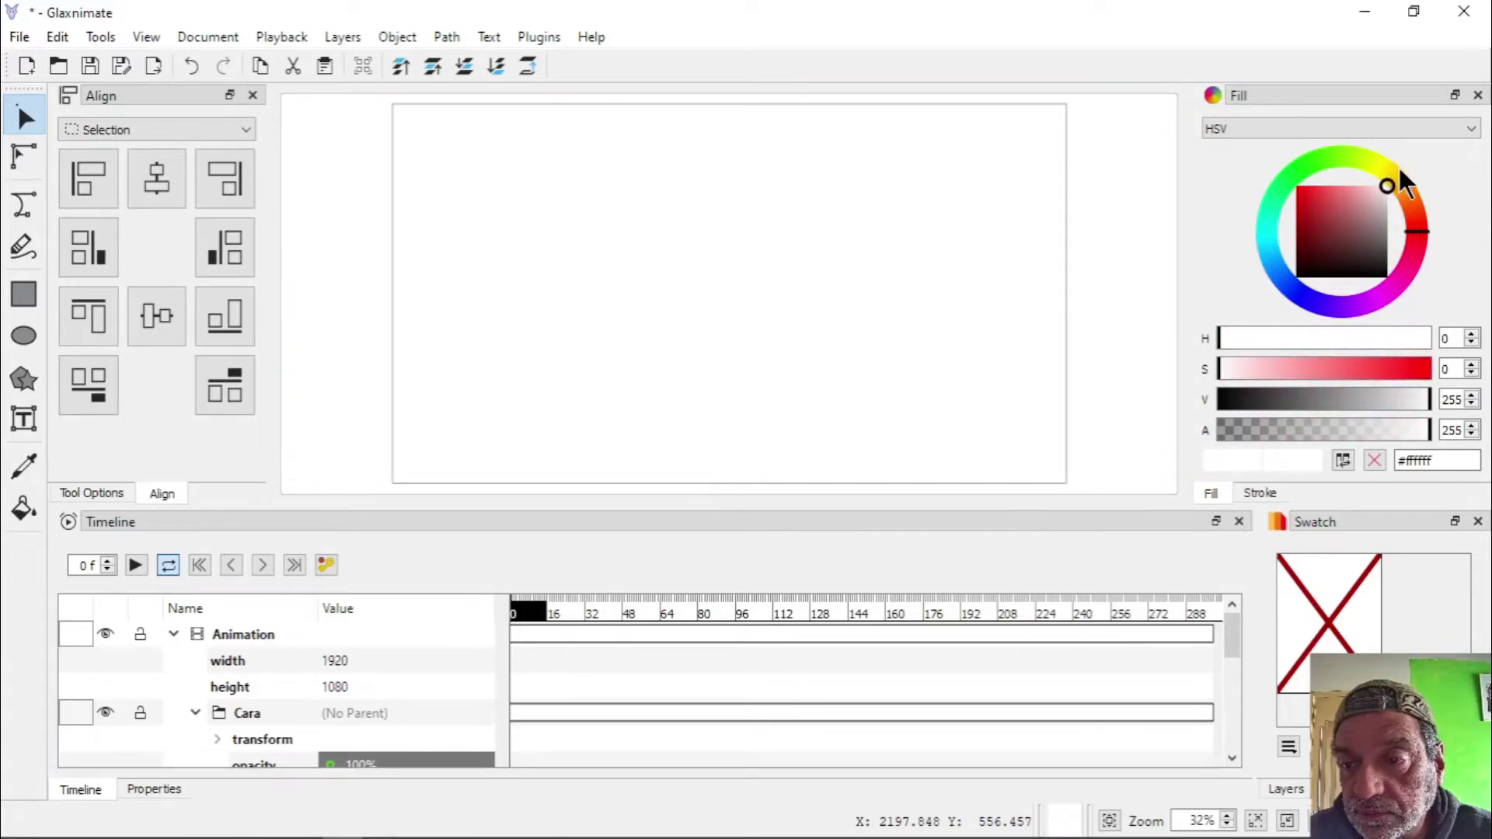
pyautogui.click(1397, 169)
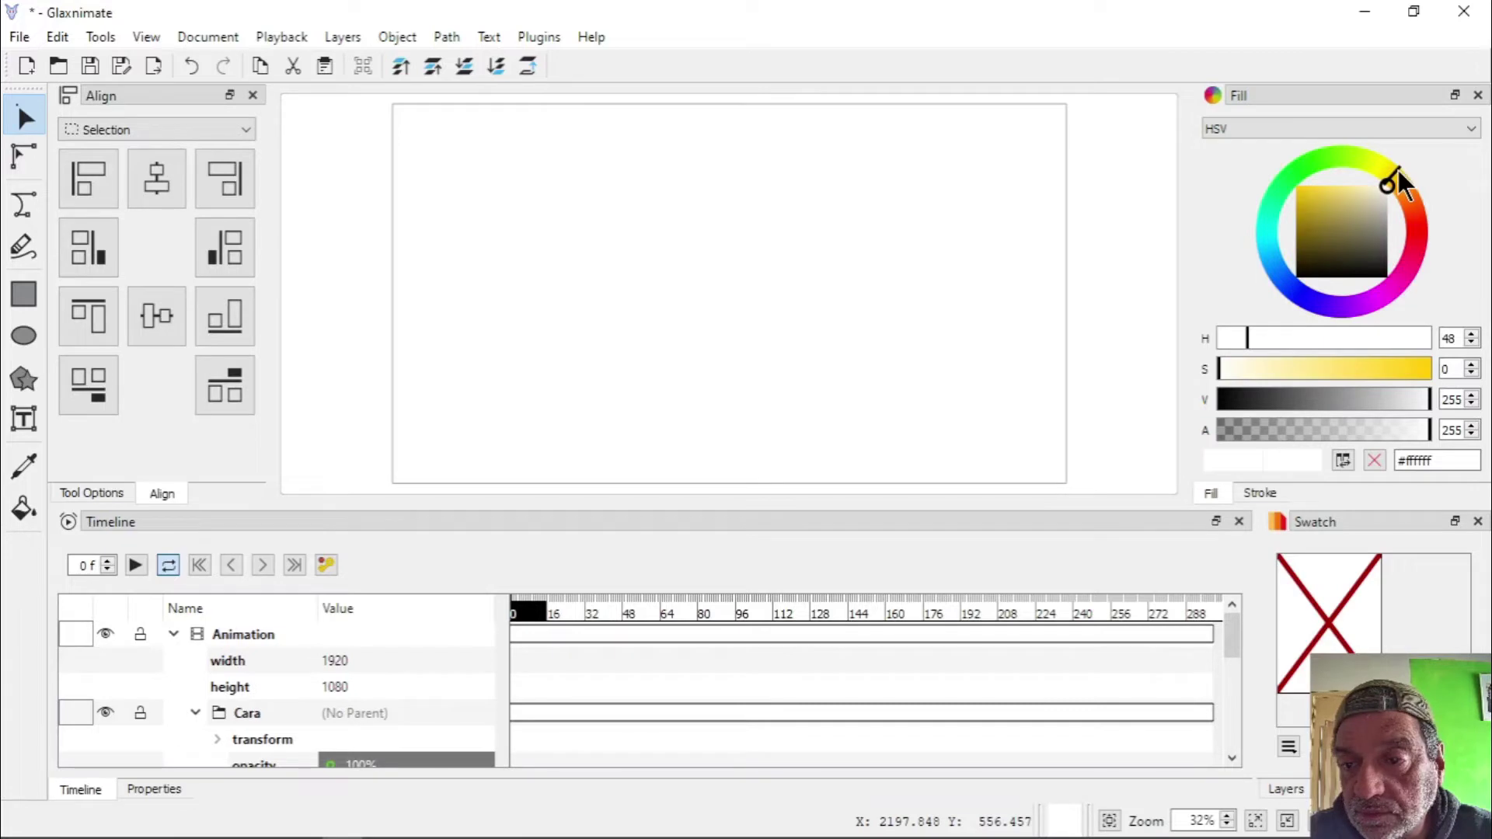
pyautogui.click(1407, 361)
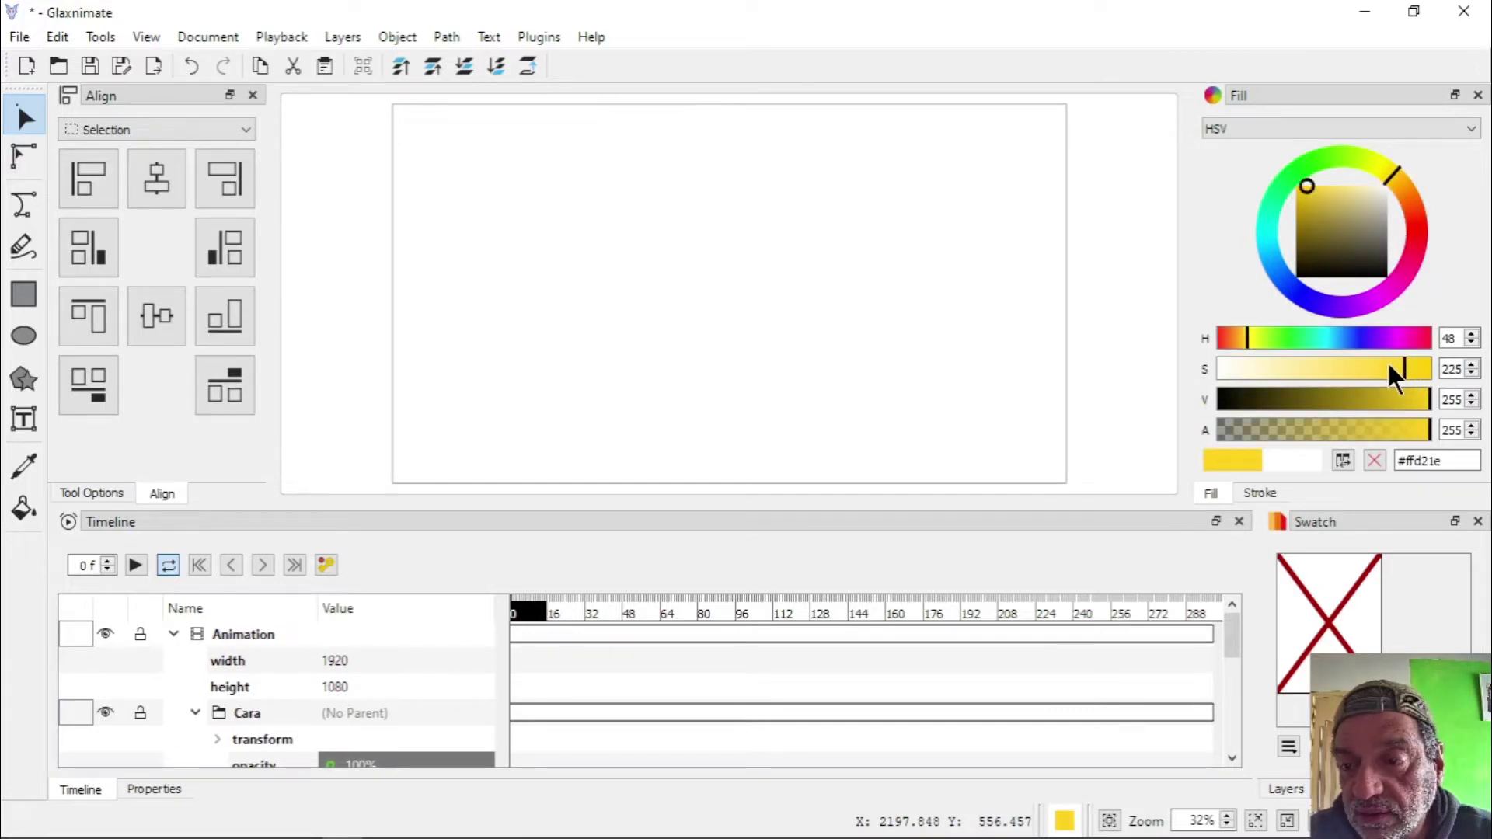
pyautogui.click(1389, 362)
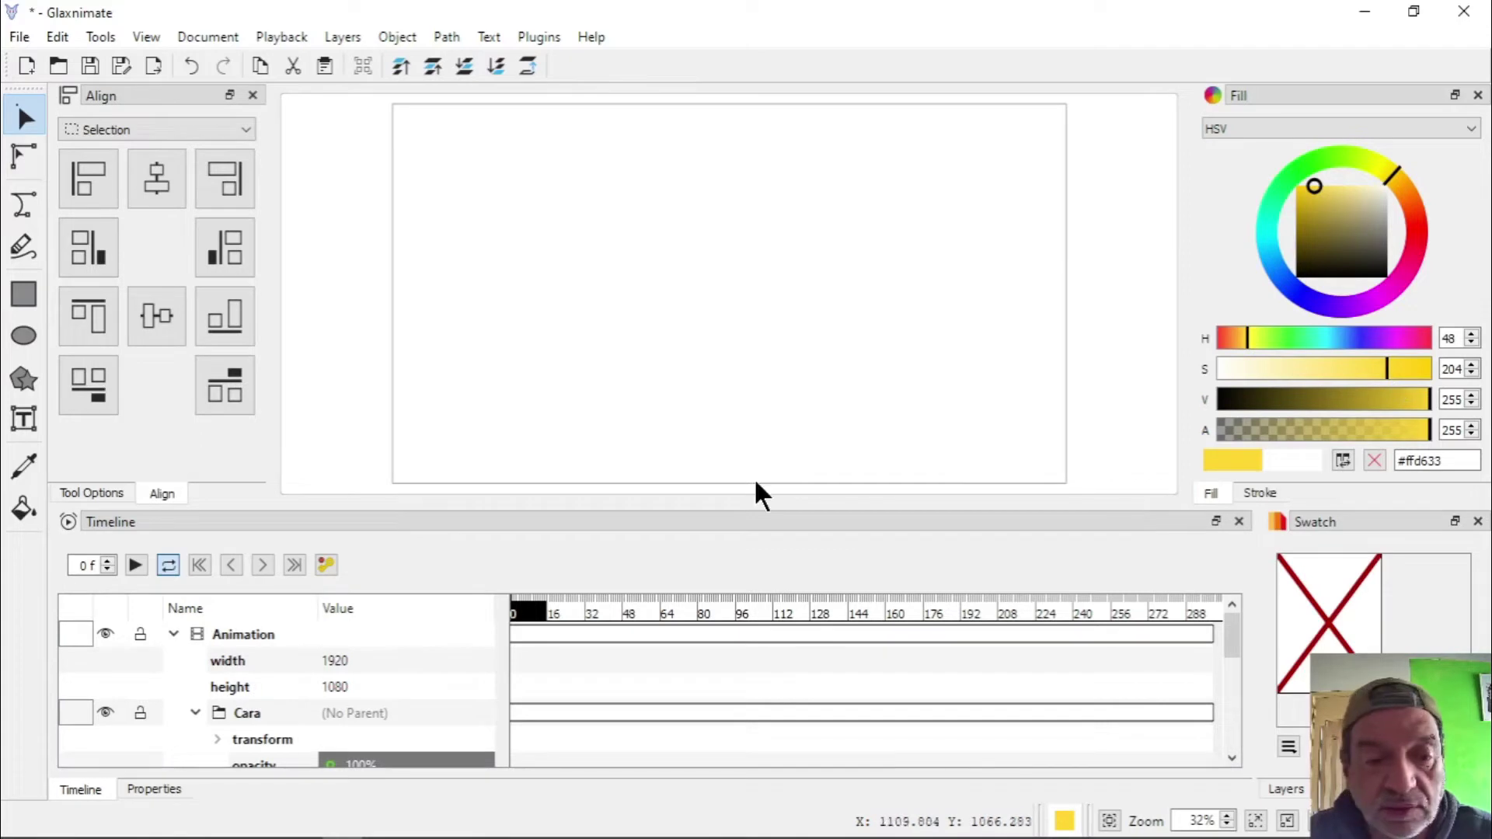
# Draw a tall yellow ellipse for the face, slightly right of the canvas centre
pyautogui.click(20, 340)
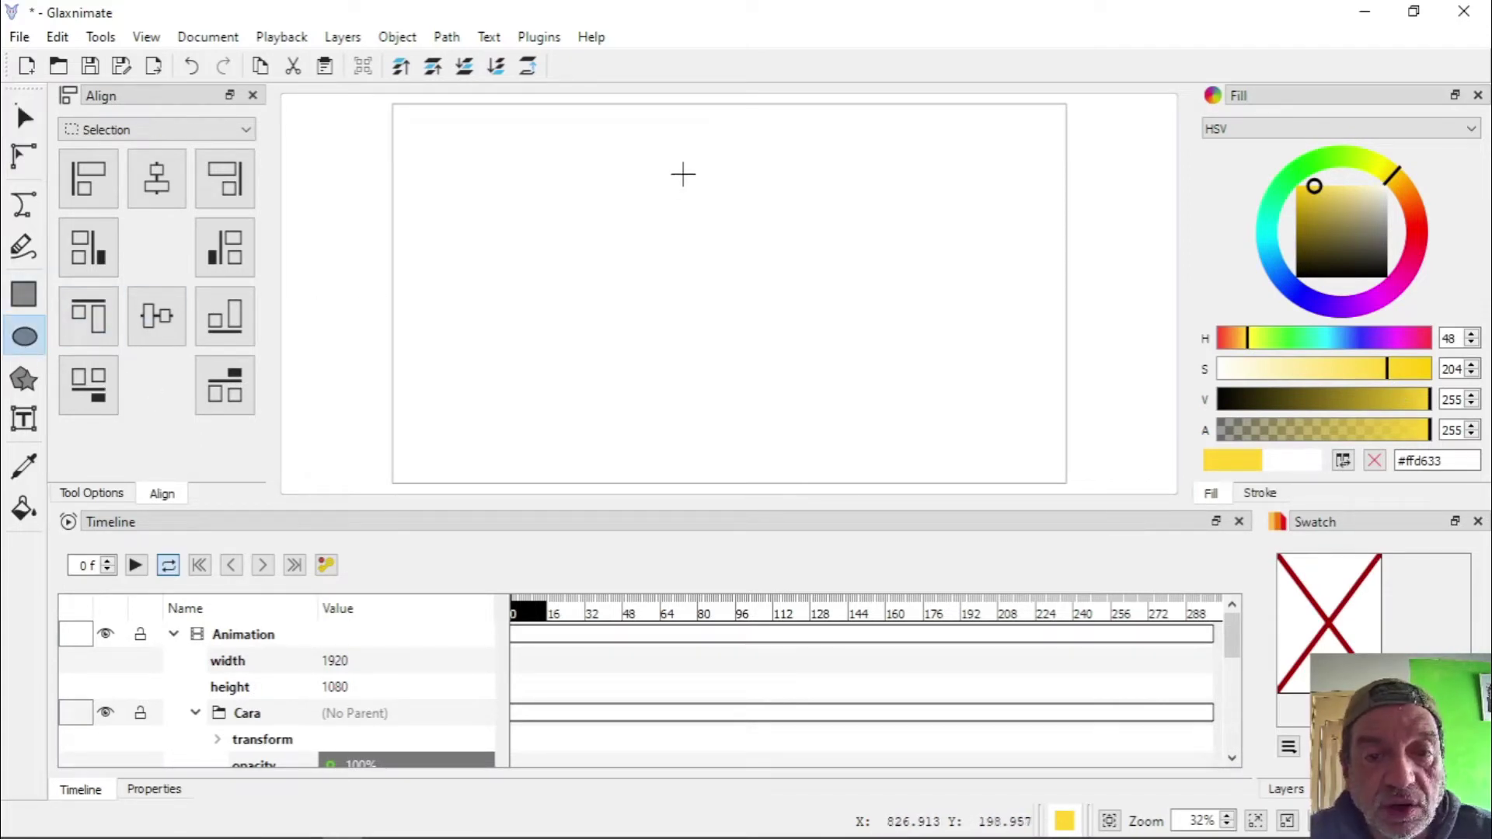
pyautogui.moveTo(683, 174); pyautogui.dragTo(878, 451)
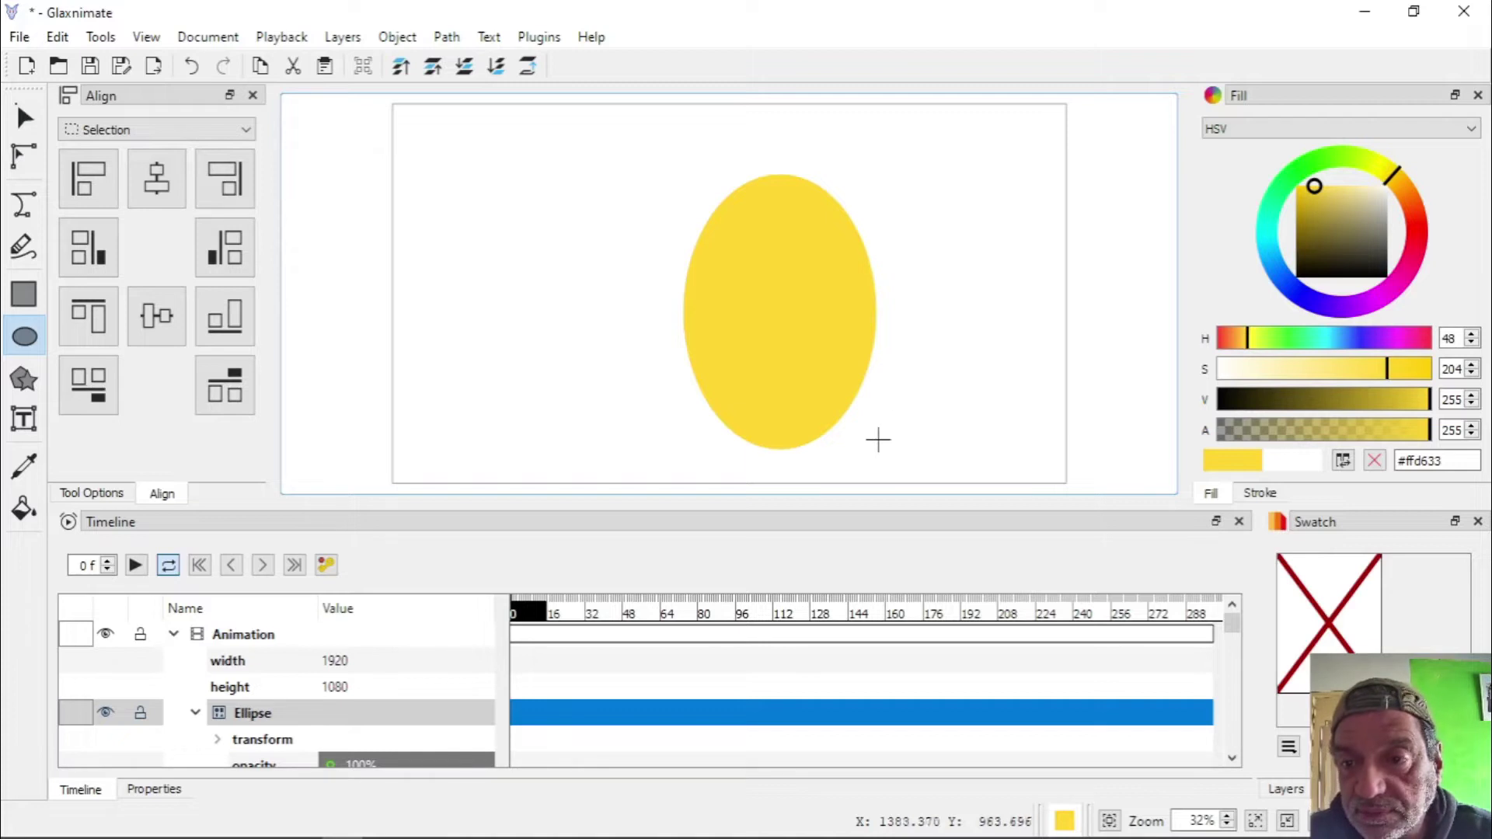
# Give the face ellipse a black outline with a stroke width of 7.00, hue 0 and saturation 222
pyautogui.click(1289, 491)
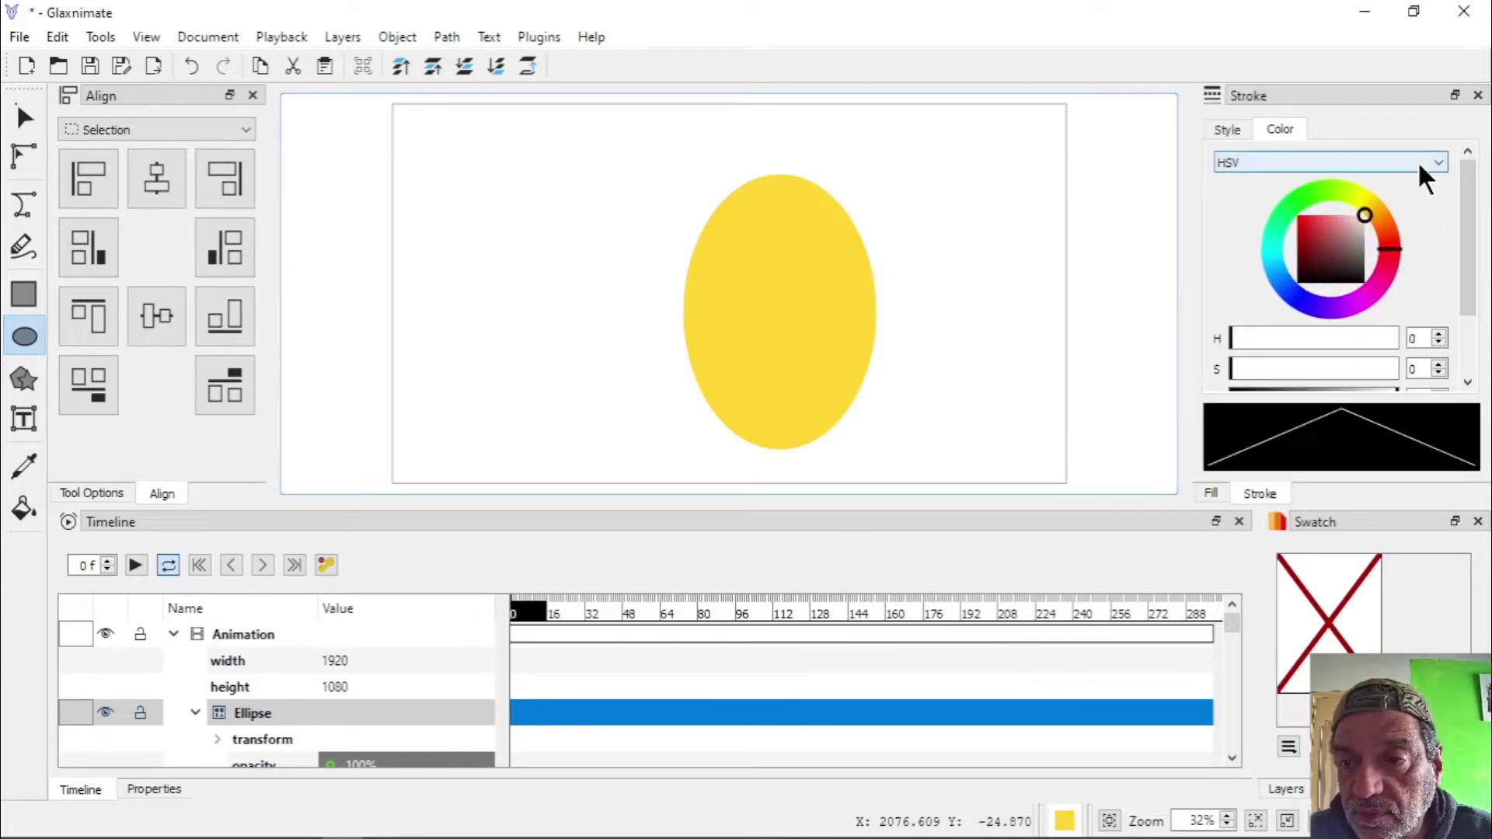
pyautogui.click(1232, 130)
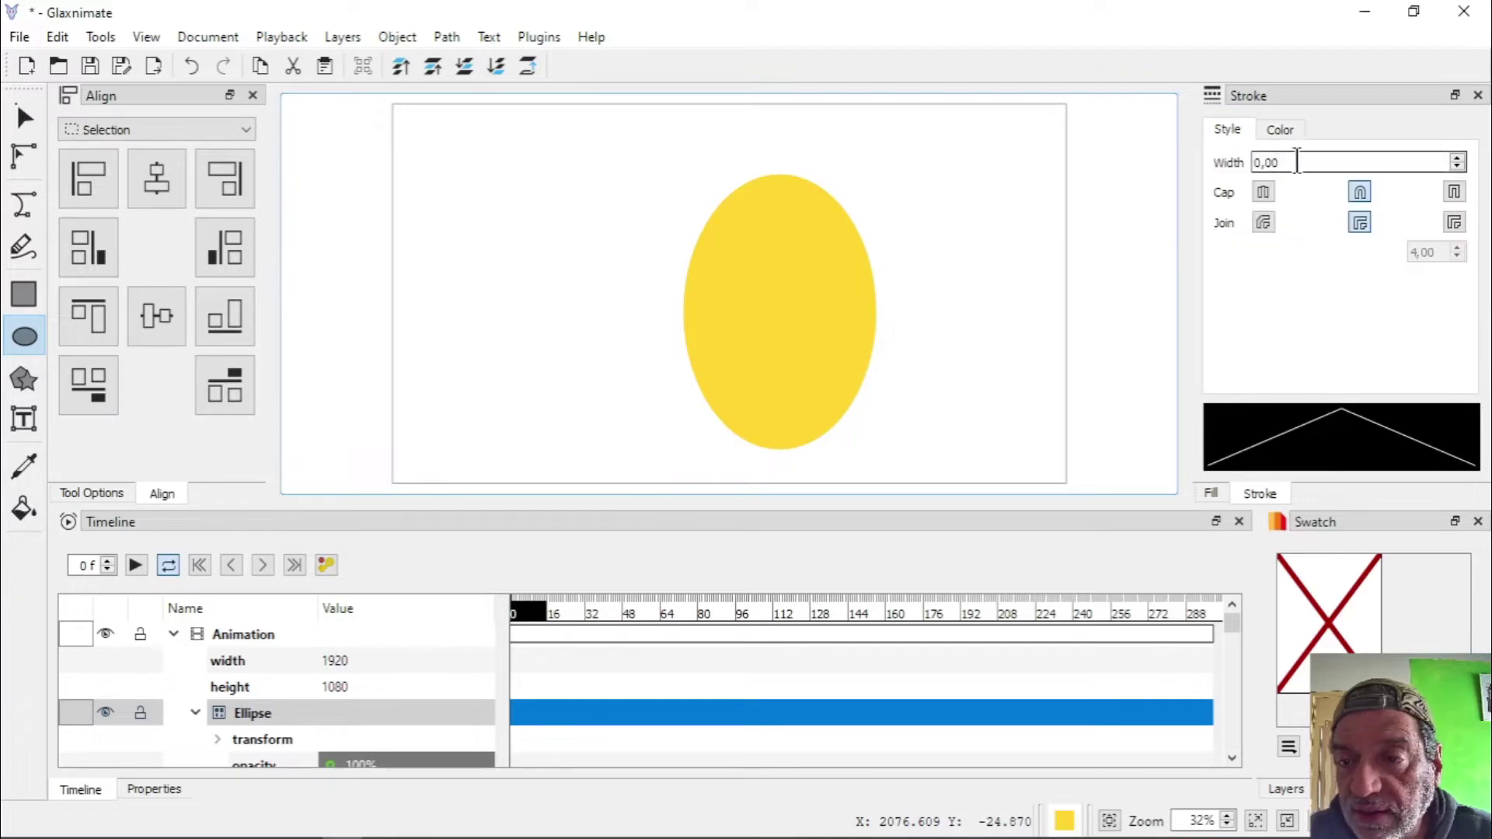
pyautogui.click(1459, 157)
pyautogui.click(1459, 157)
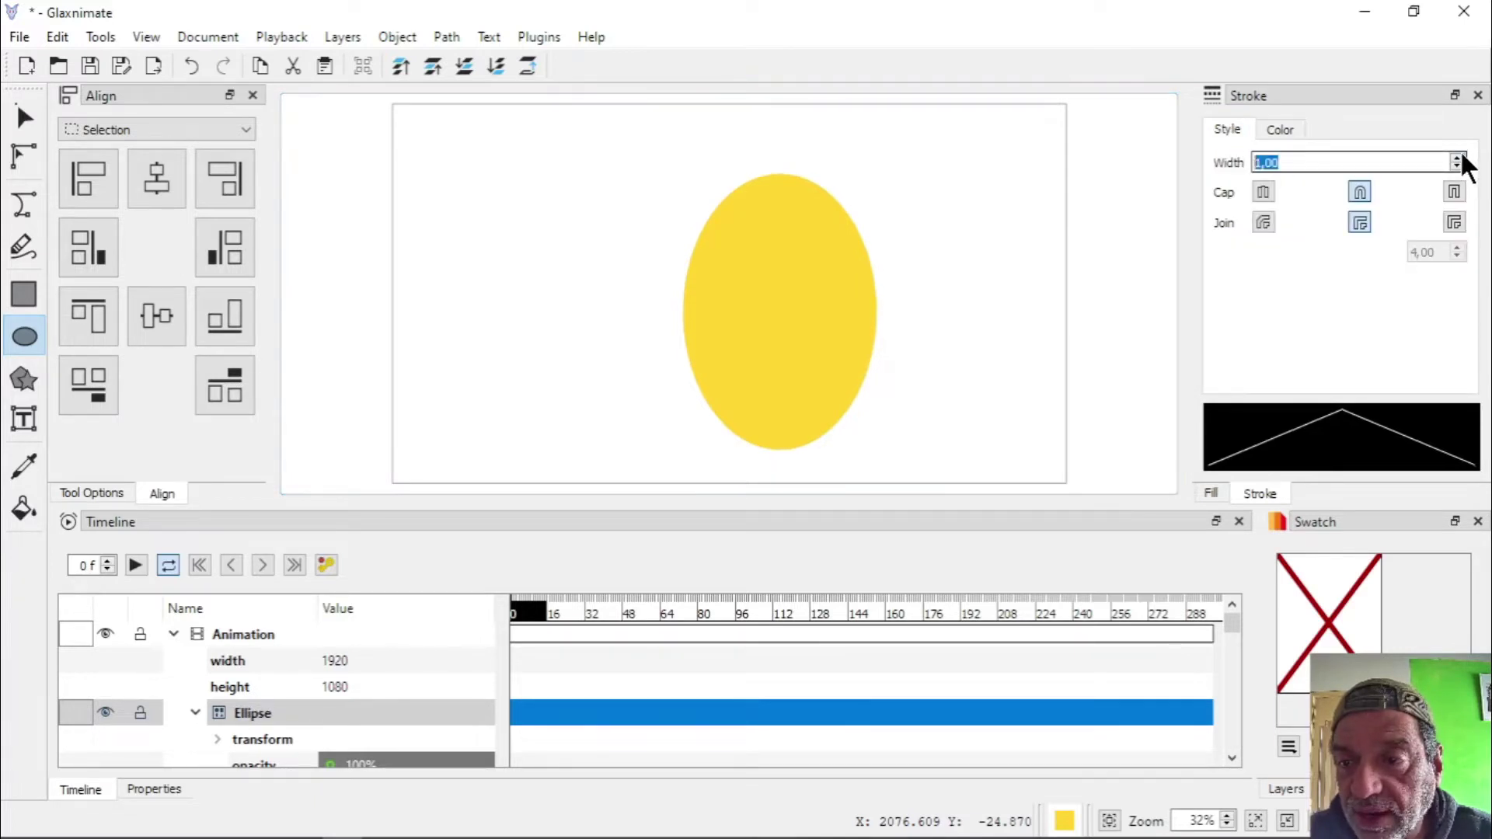
pyautogui.click(1459, 157)
pyautogui.click(1459, 157)
pyautogui.click(1459, 157)
pyautogui.click(1459, 157)
pyautogui.click(1459, 157)
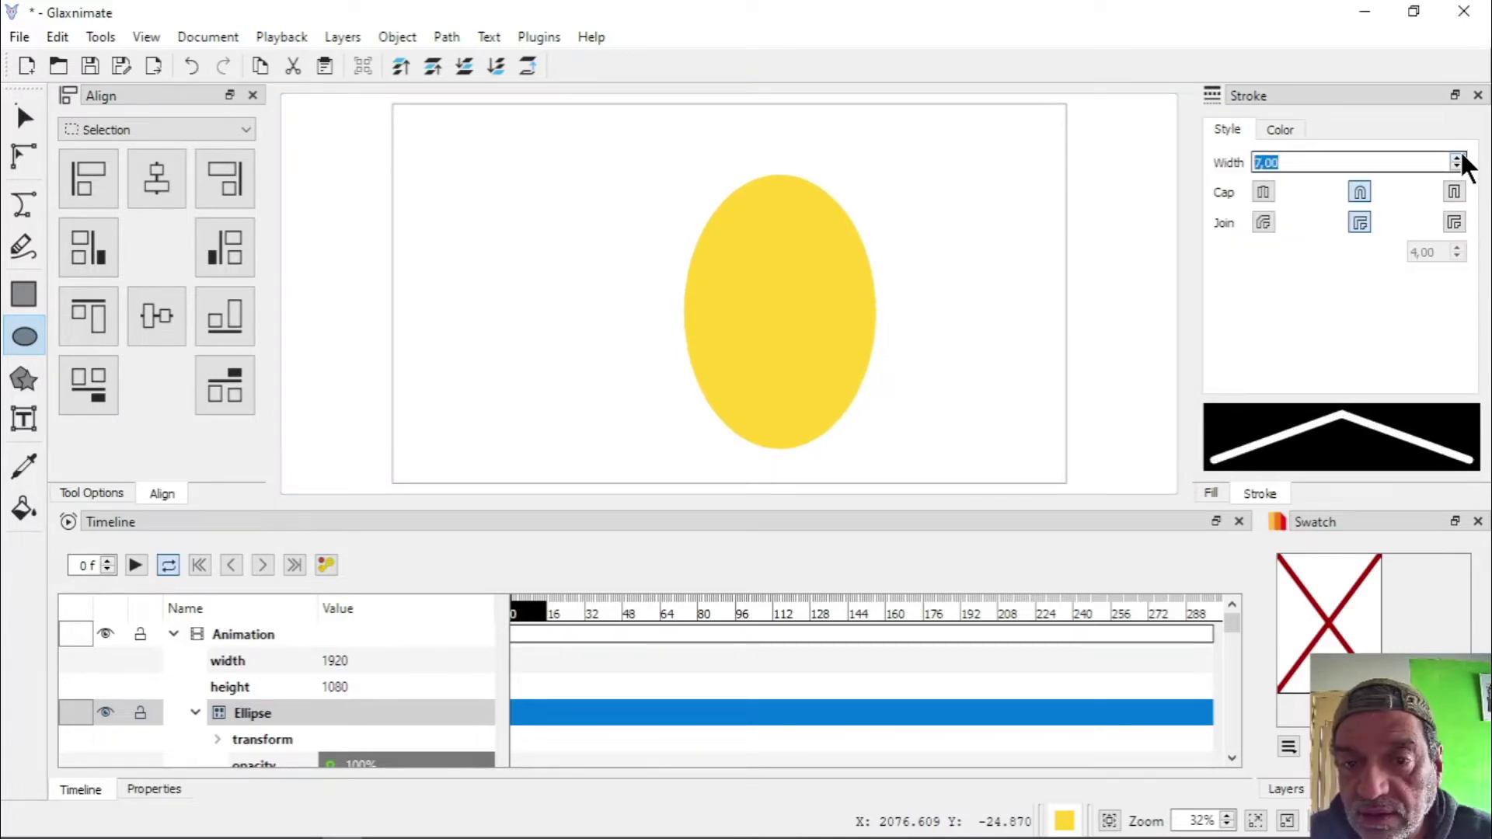
pyautogui.click(1284, 128)
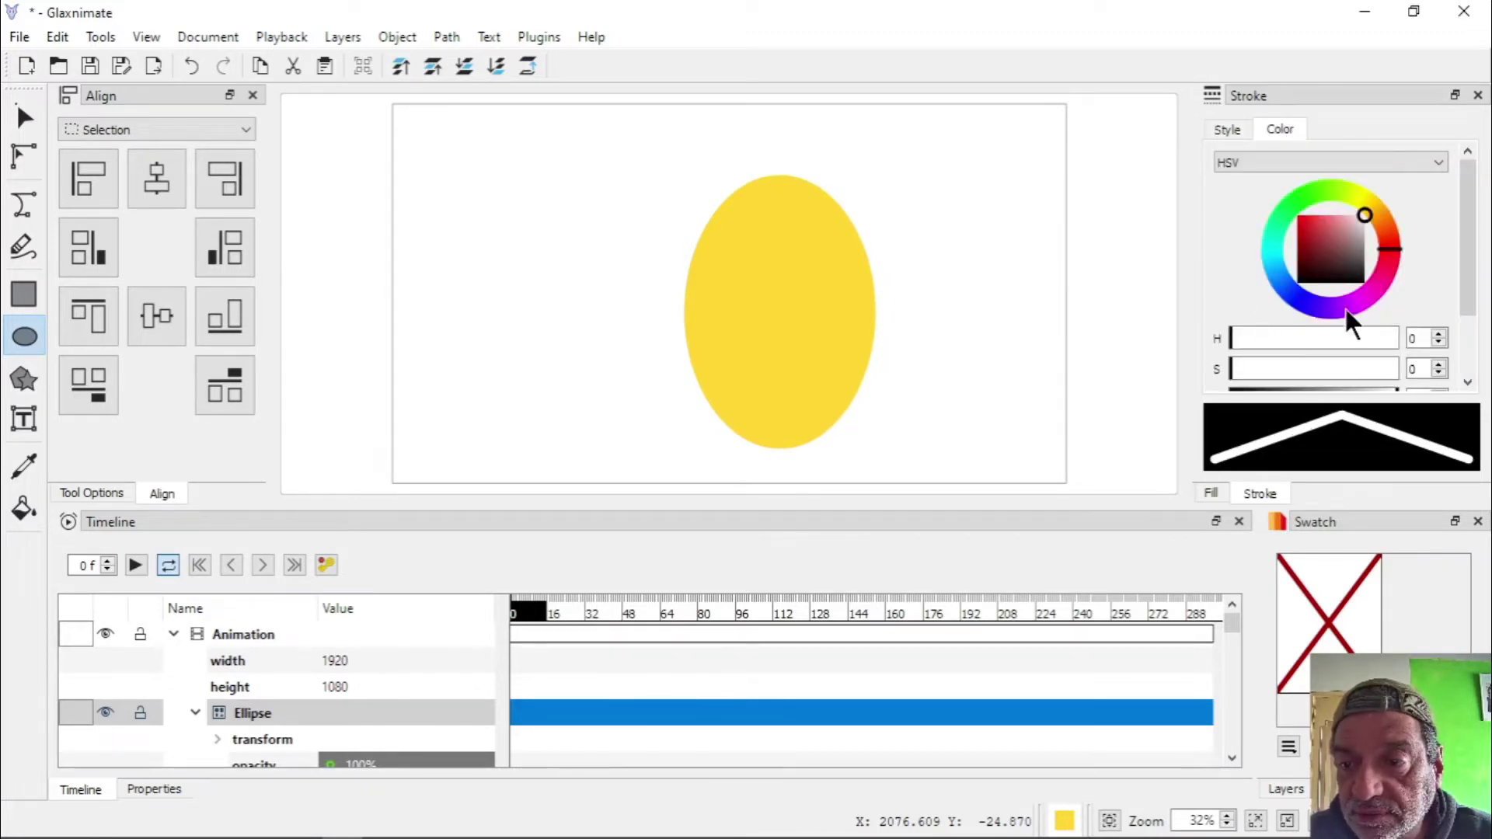
pyautogui.click(1307, 281)
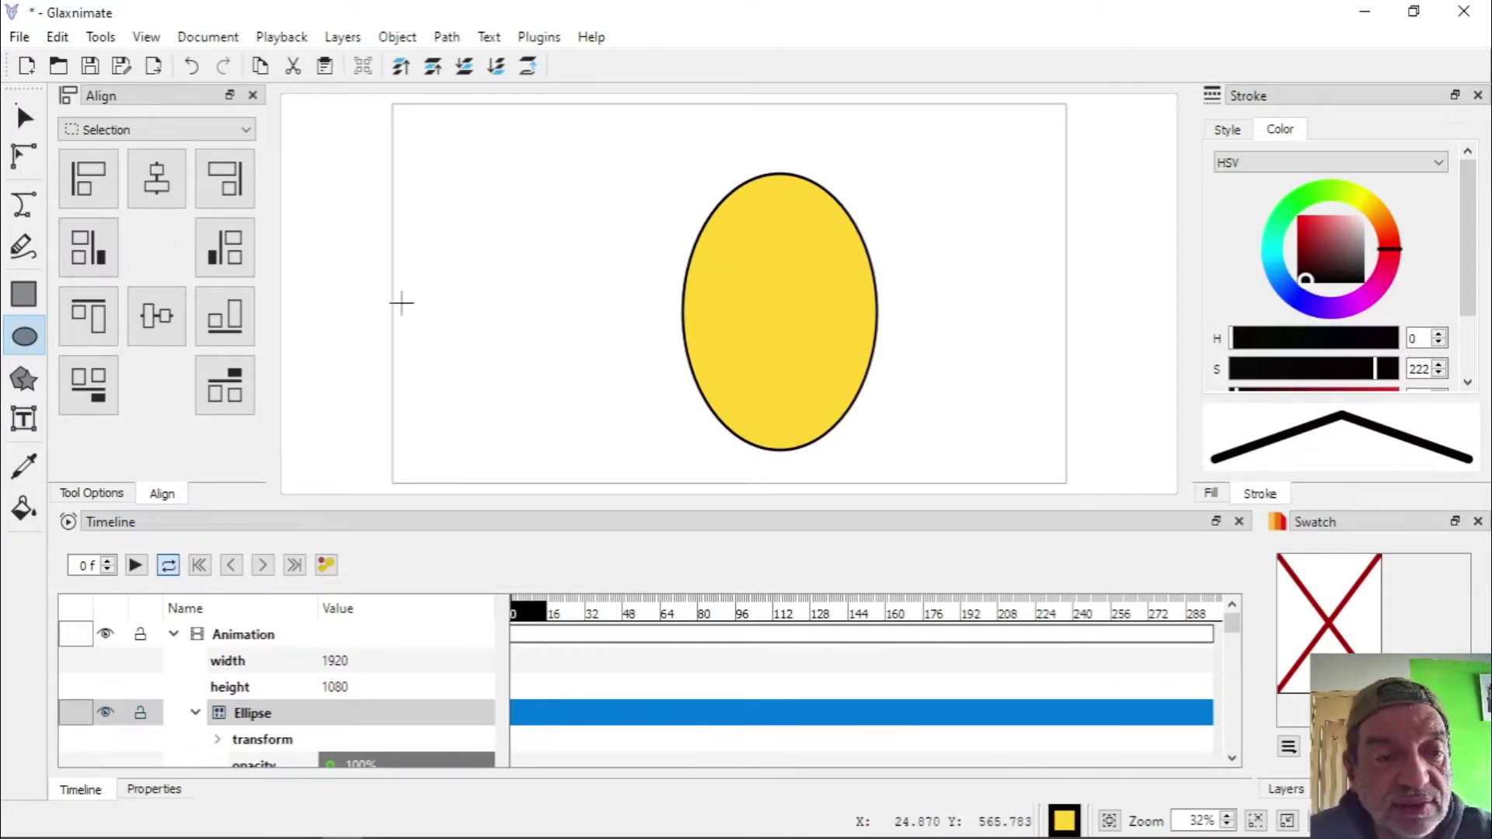
# Draw a small ellipse of about 168 x 118 for the nose beside the face and move it onto the face's middle
pyautogui.moveTo(488, 298); pyautogui.dragTo(546, 338)
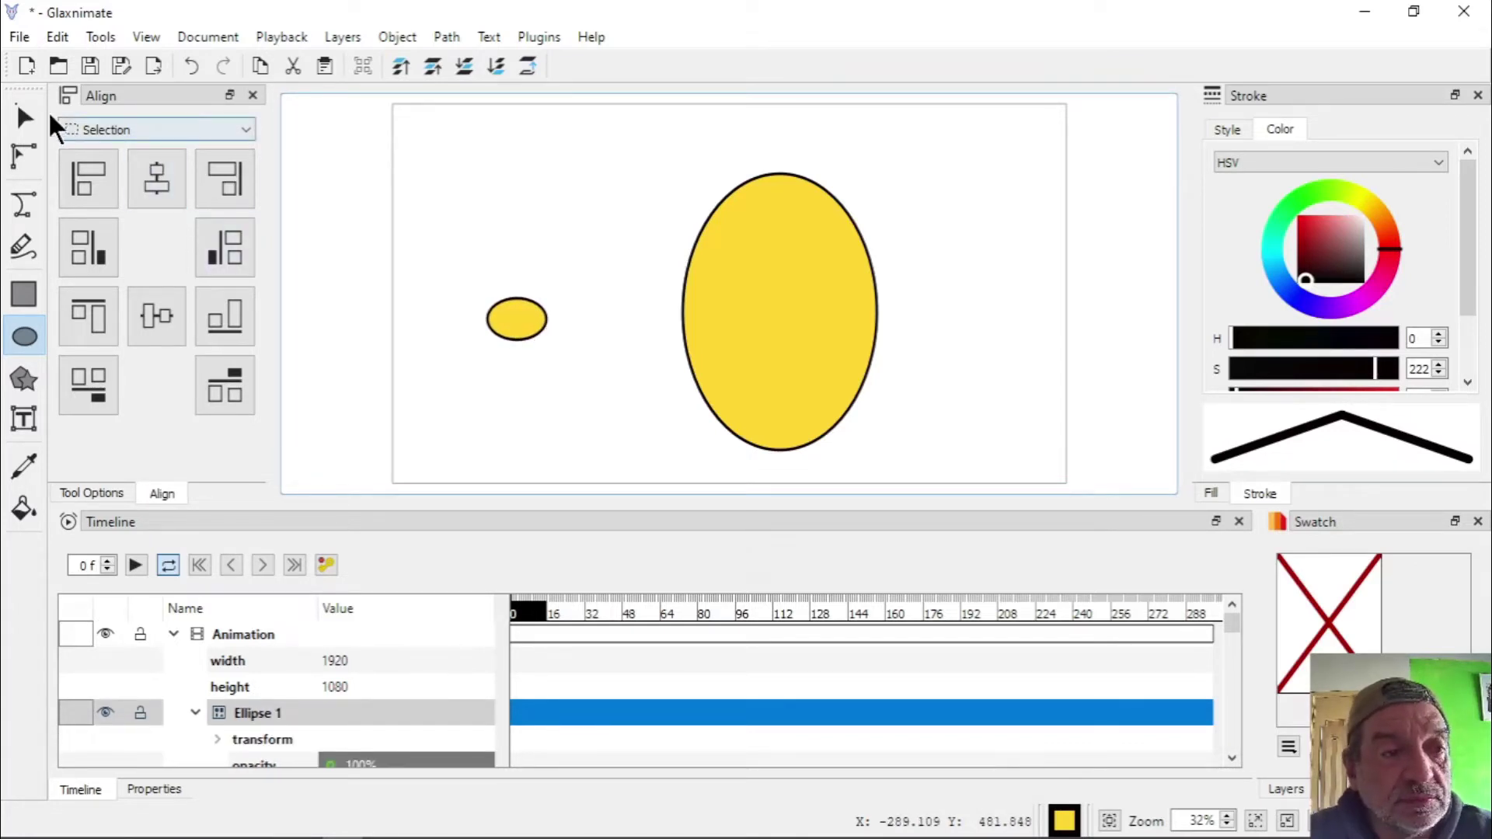
pyautogui.click(25, 119)
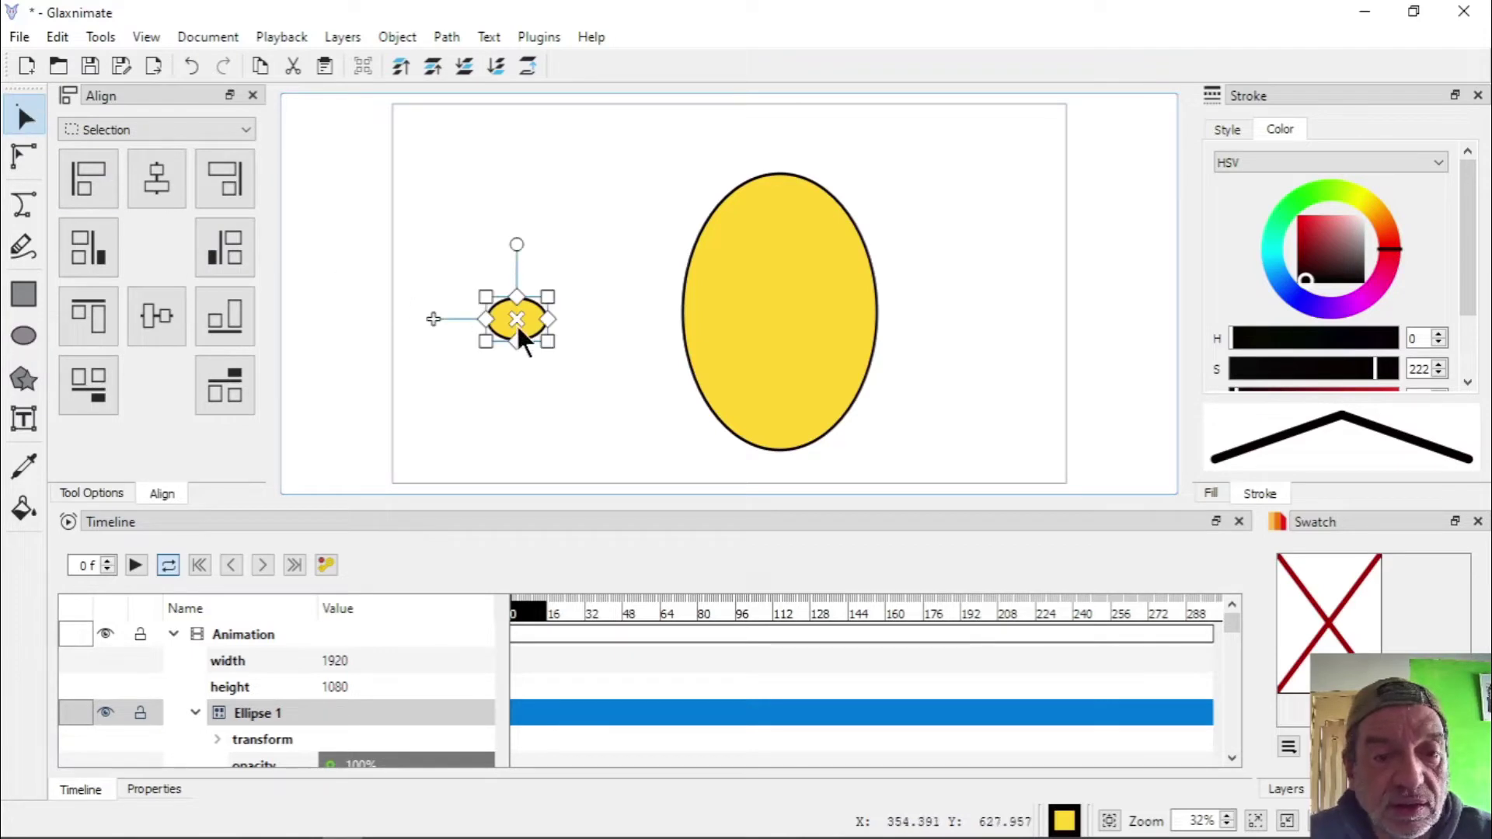
pyautogui.scroll(1, 519, 325)
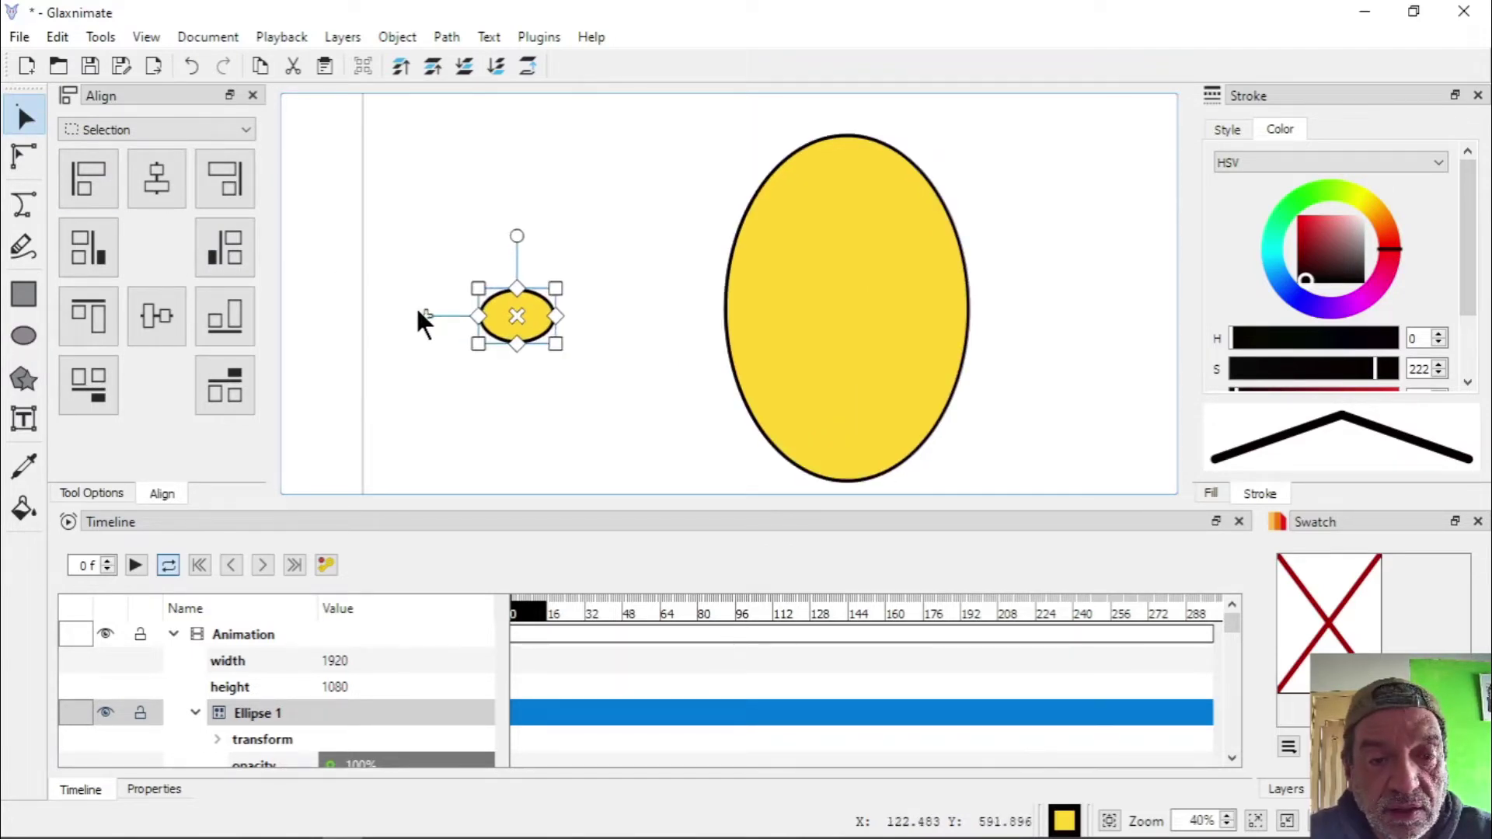
pyautogui.moveTo(422, 312); pyautogui.dragTo(752, 282)
pyautogui.moveTo(750, 290); pyautogui.dragTo(751, 326)
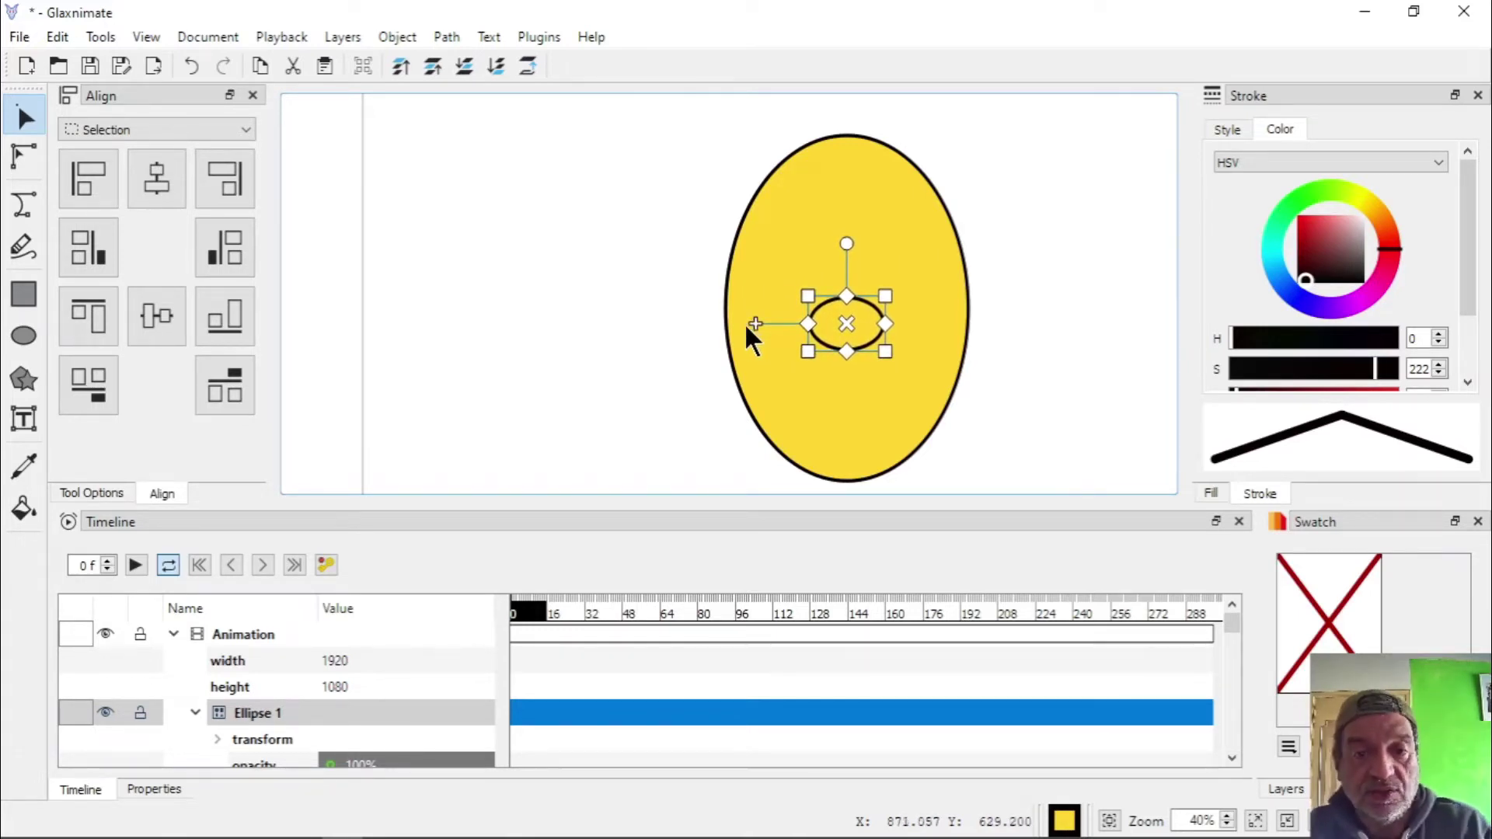
# Select both ellipses, align their centres vertically relative to the selection, and clear the selection
pyautogui.click(689, 298)
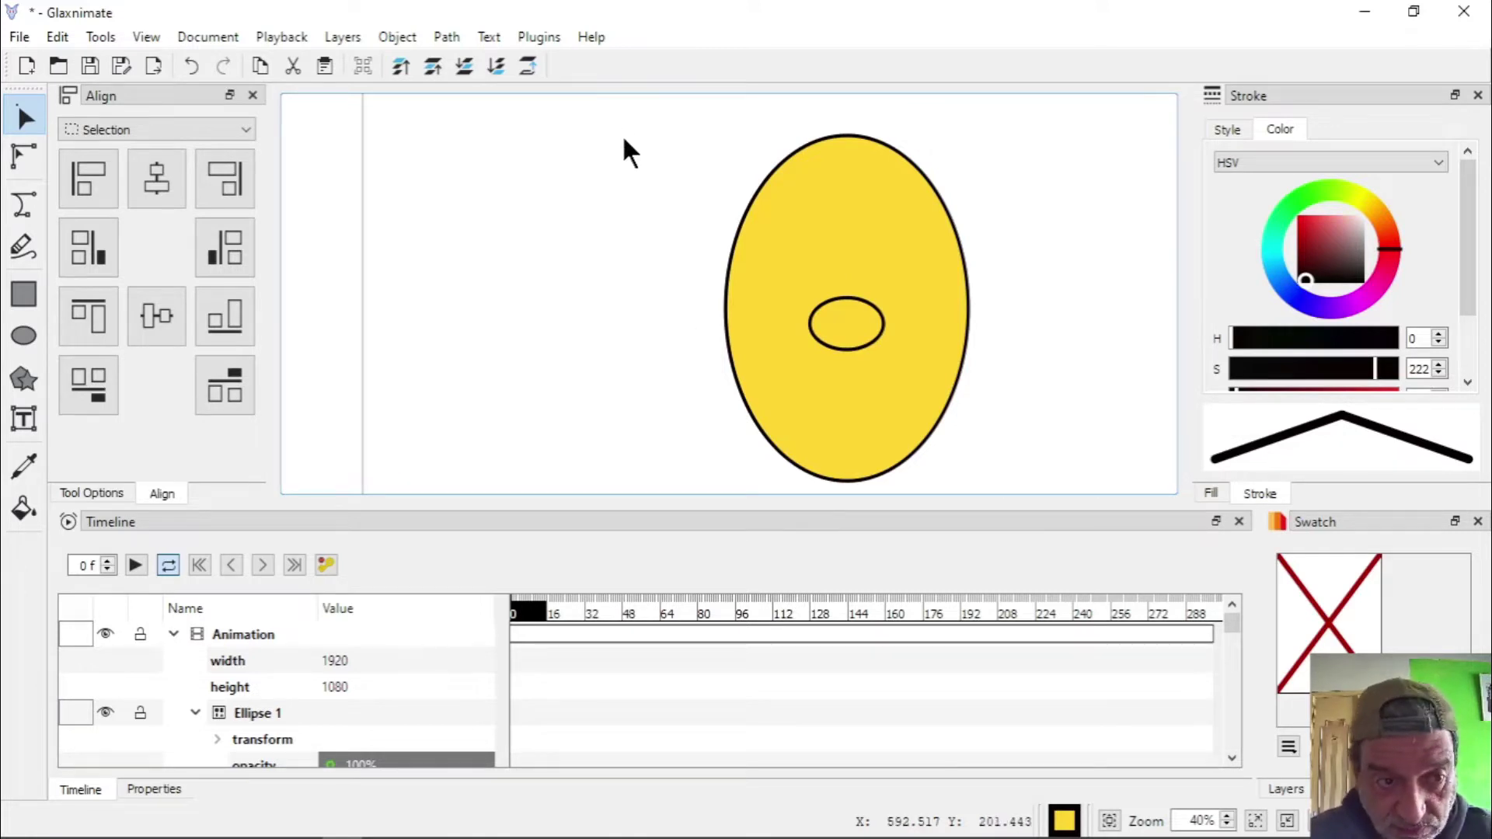
pyautogui.moveTo(627, 107); pyautogui.dragTo(1061, 500)
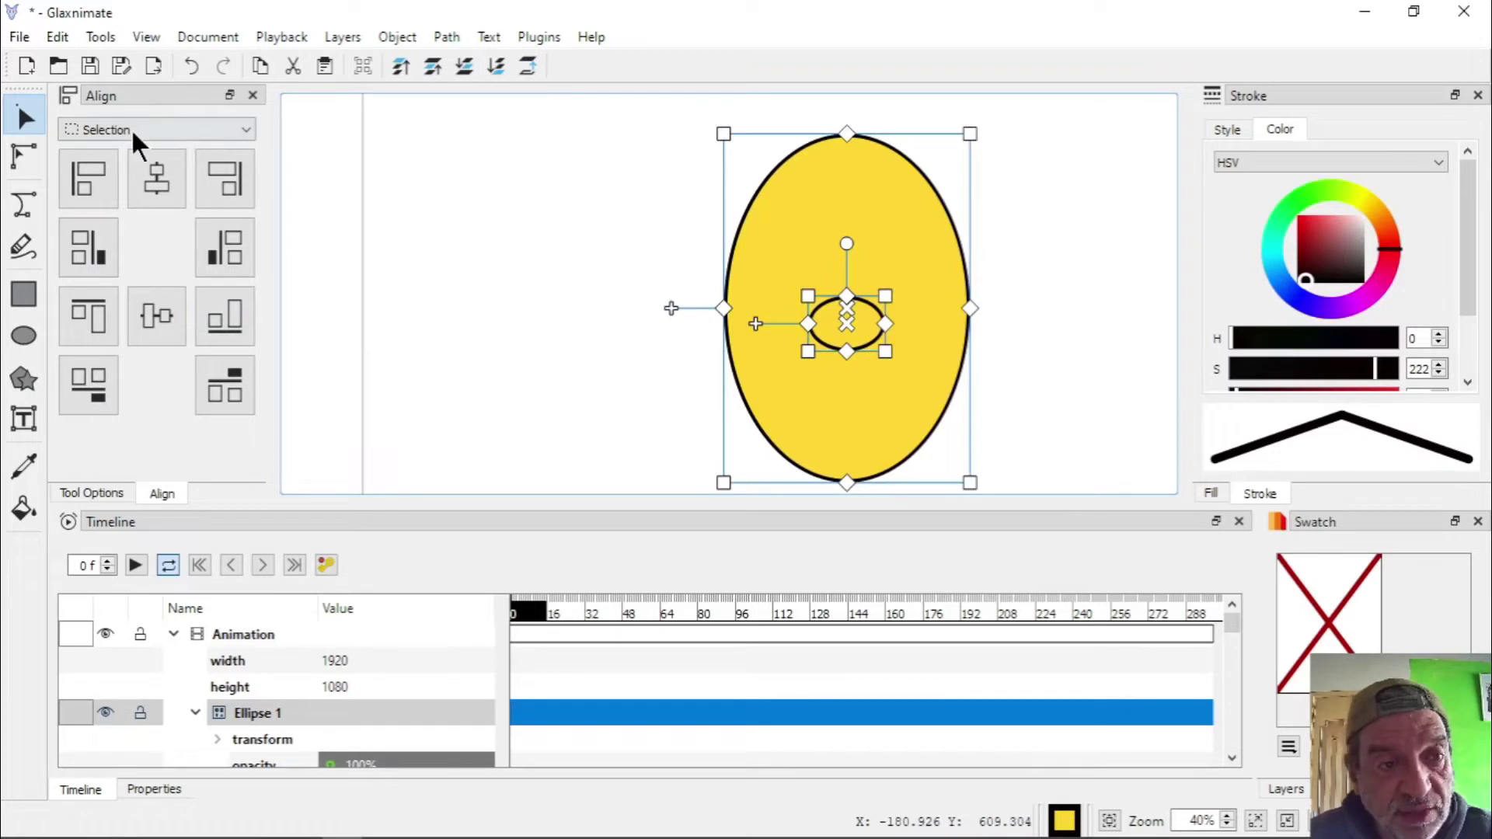
pyautogui.click(157, 320)
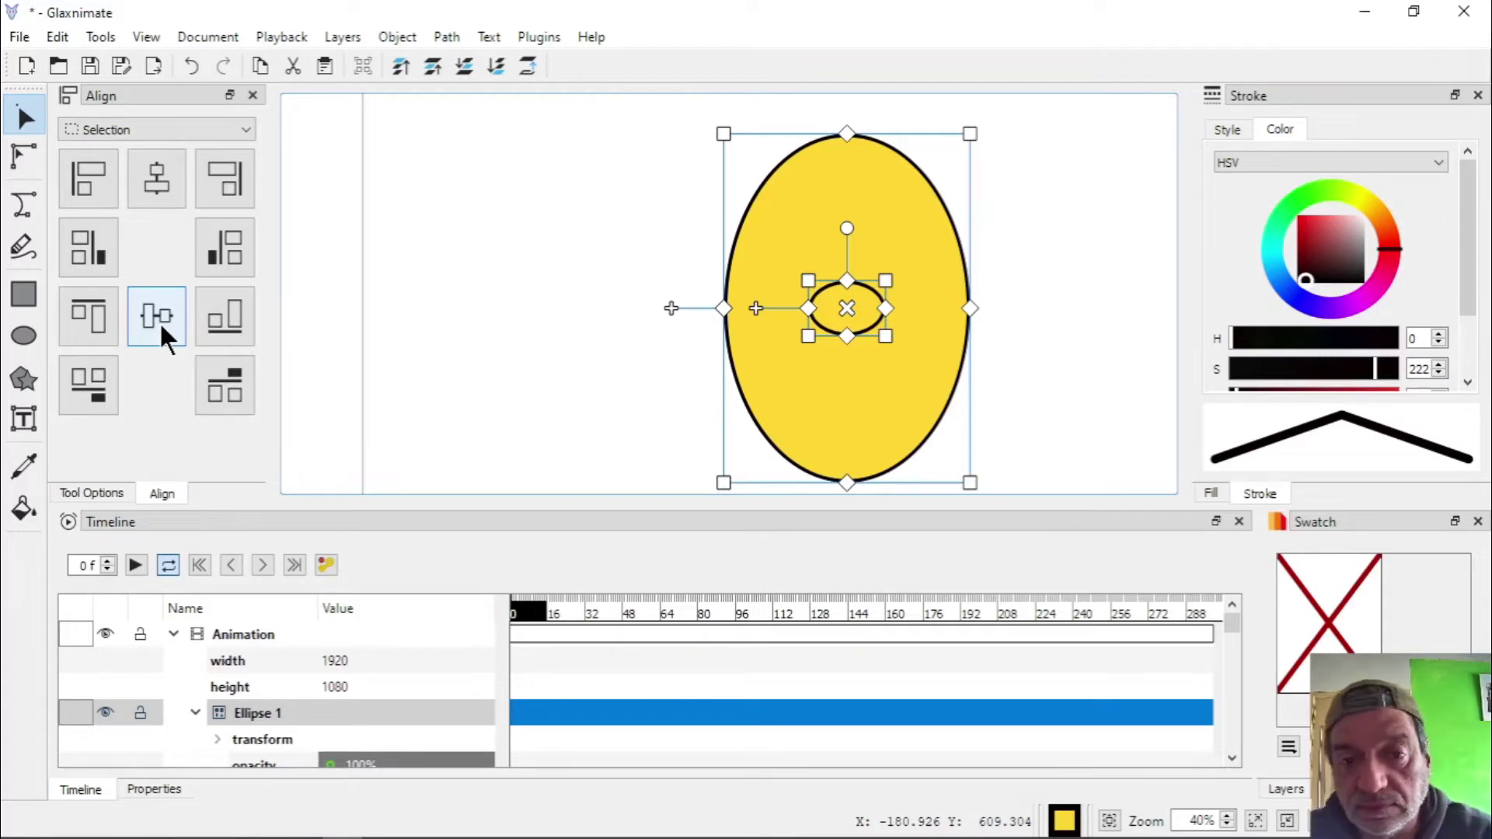
pyautogui.click(548, 285)
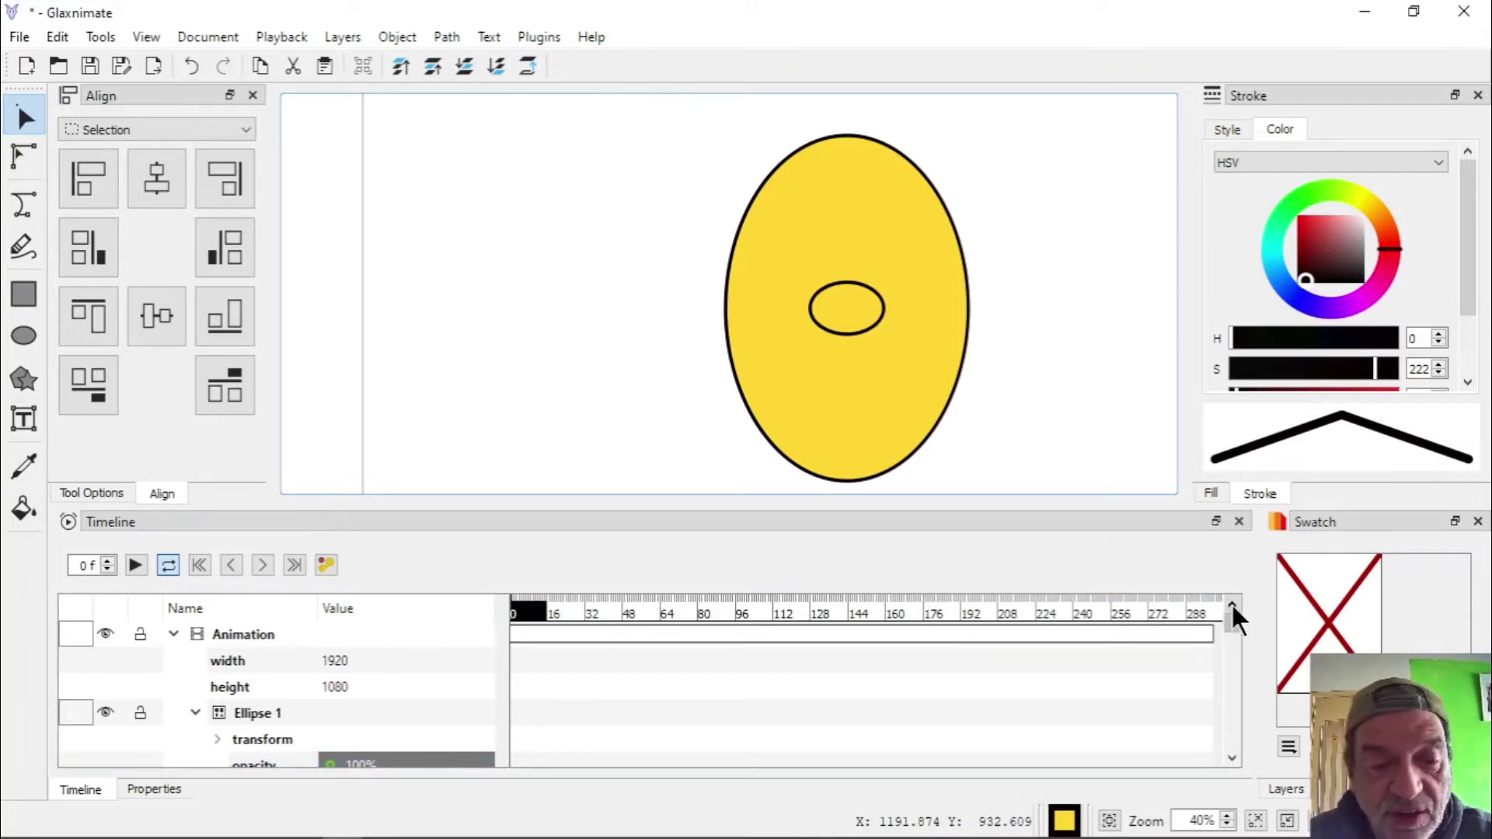
# Rename the large face ellipse's group to Cara PPD in the timeline
pyautogui.moveTo(1234, 622); pyautogui.dragTo(1239, 640)
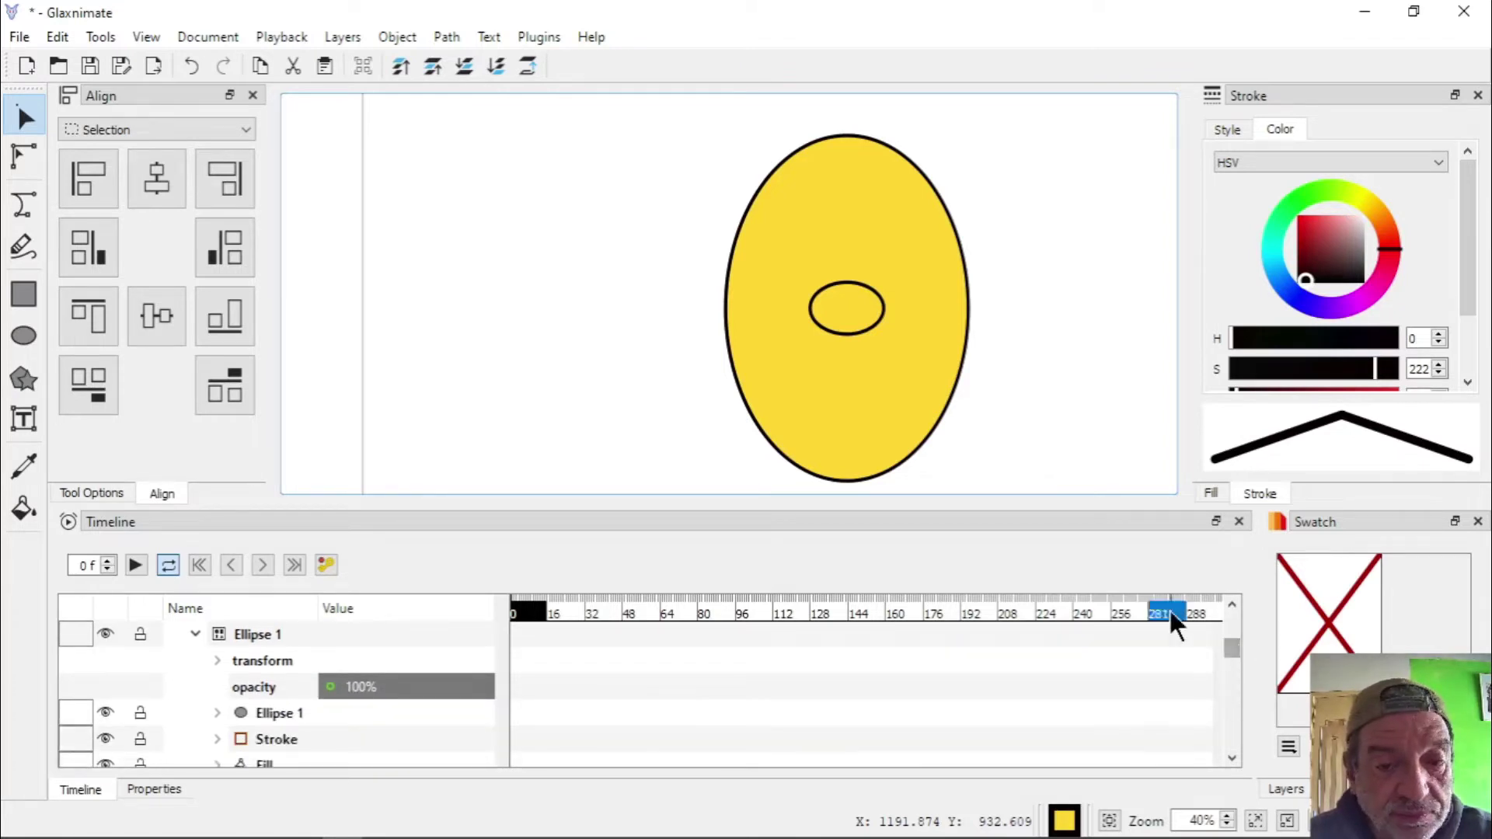
pyautogui.click(864, 412)
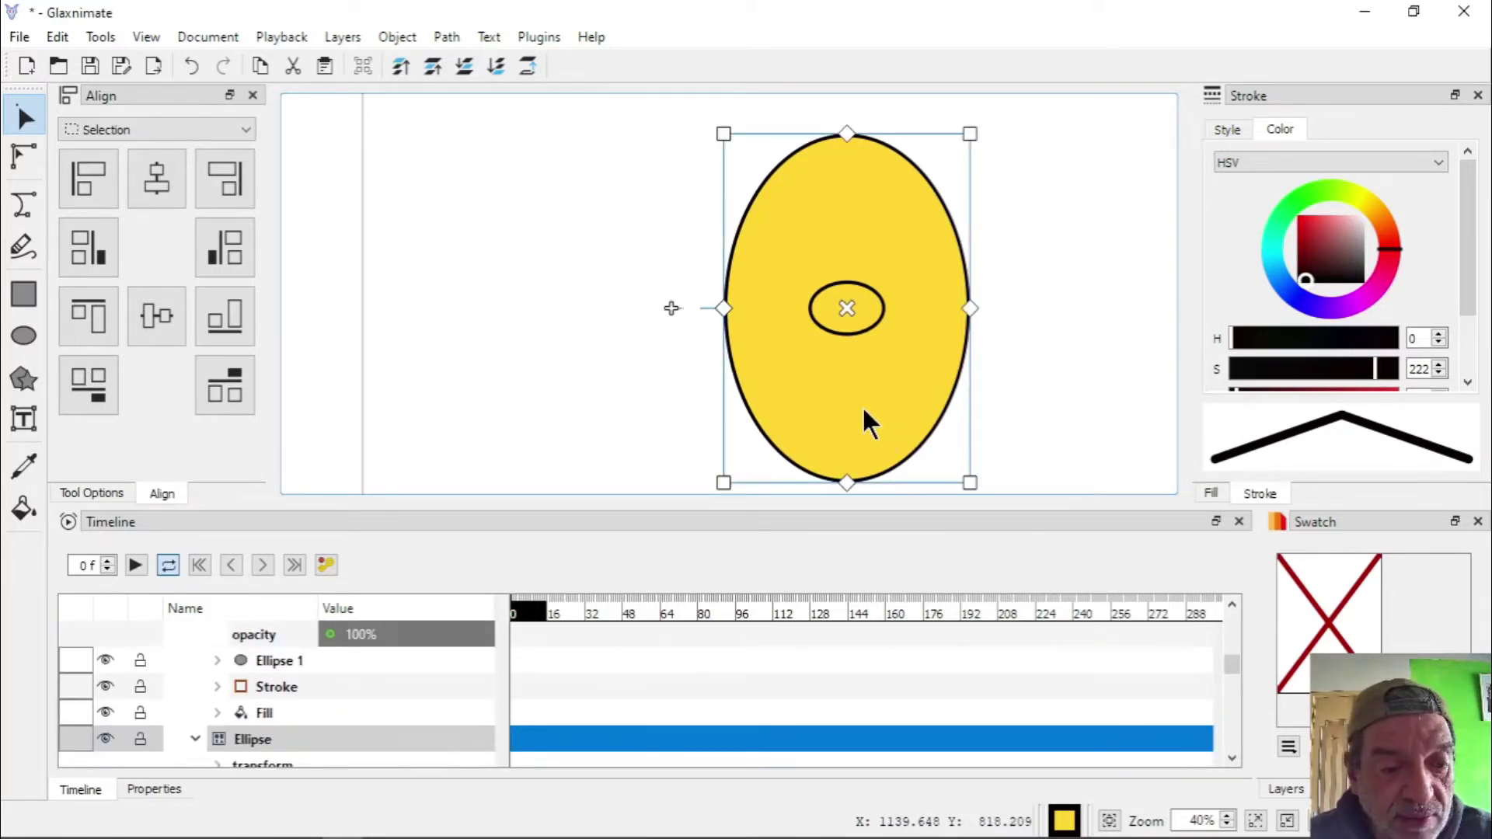
pyautogui.doubleClick(266, 742)
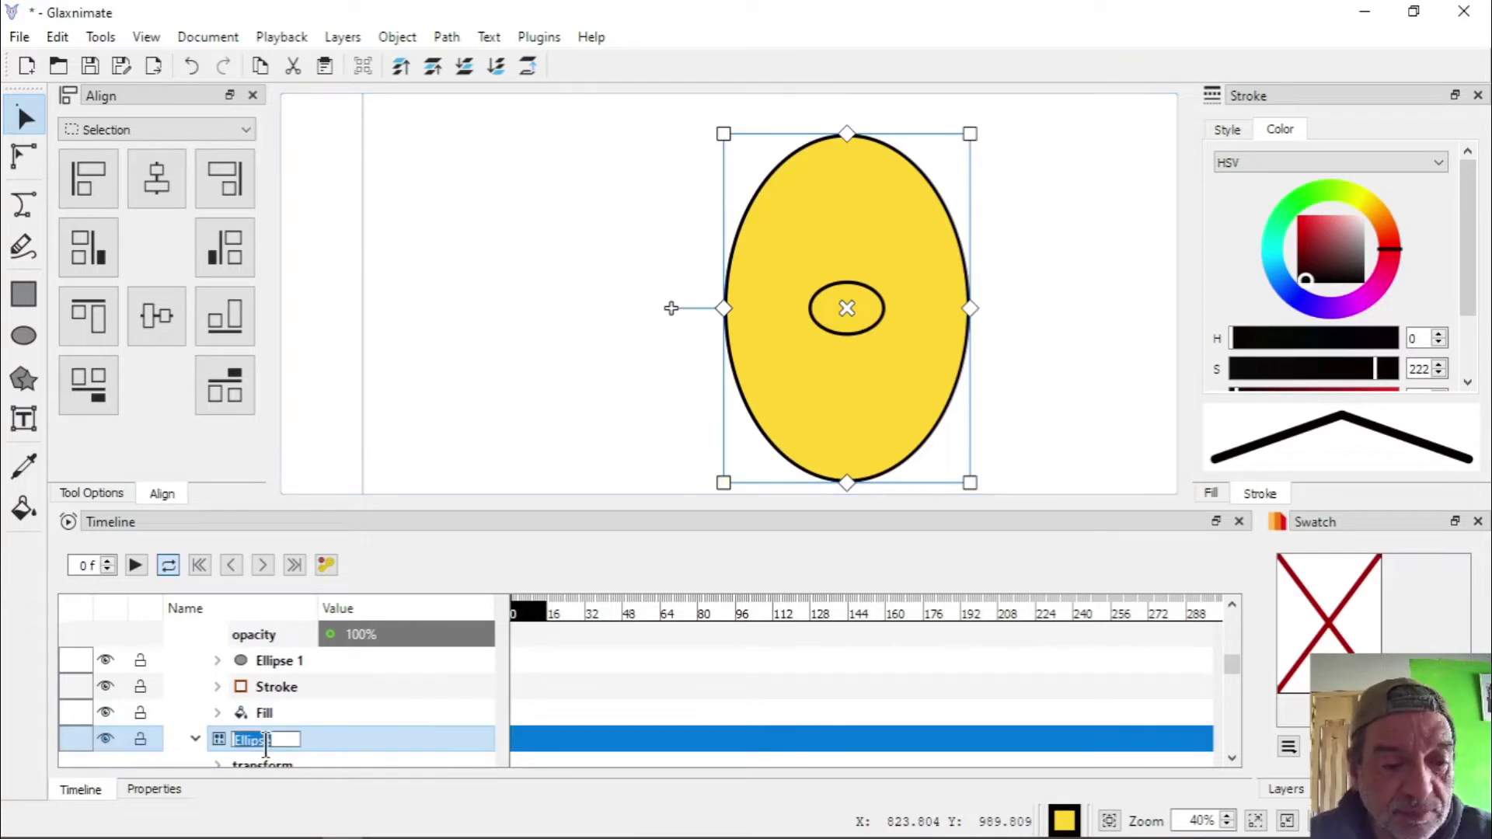
pyautogui.write('Cara')
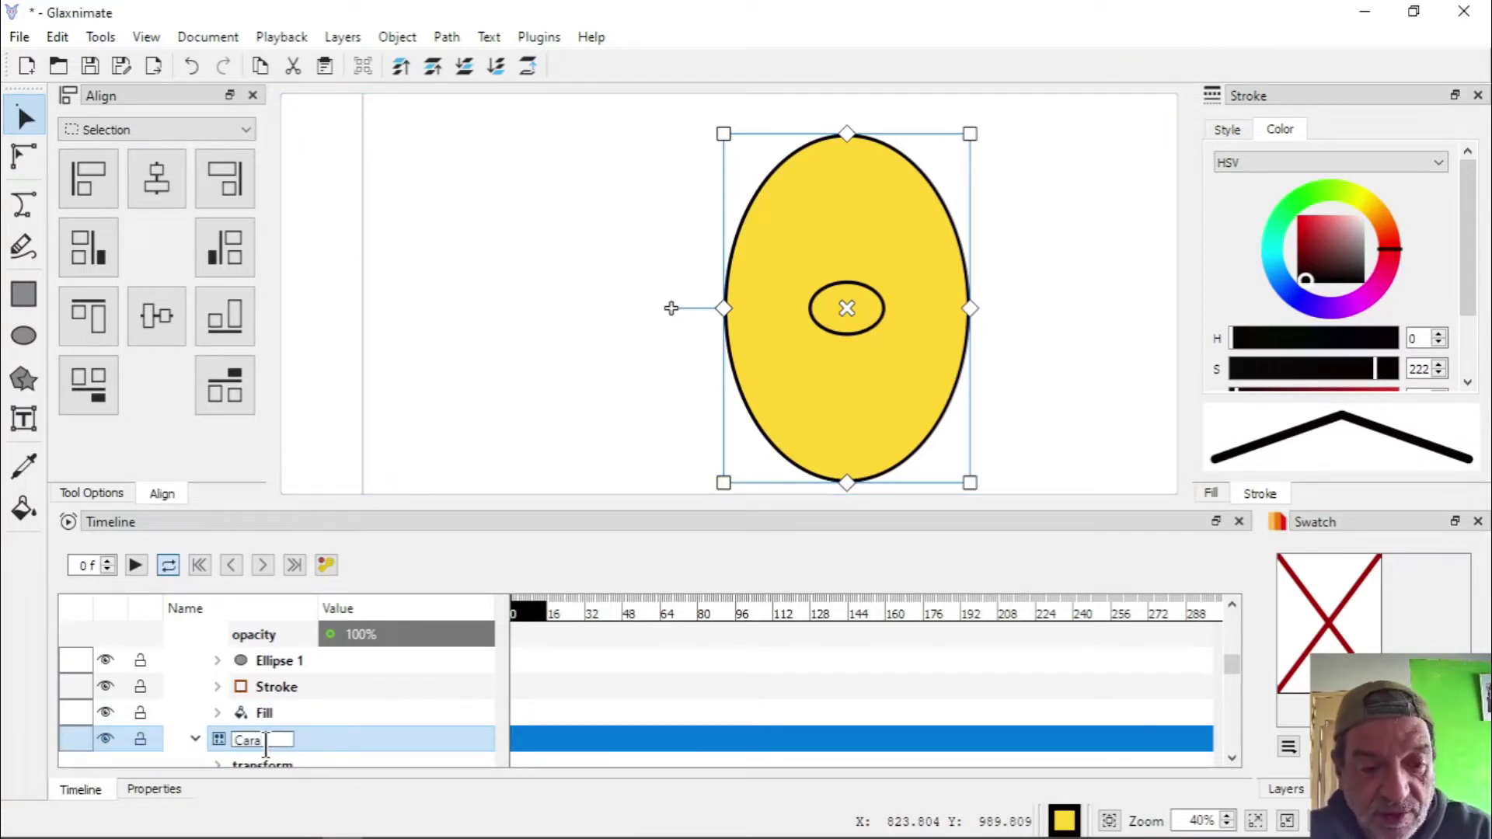
pyautogui.write(' PPD')
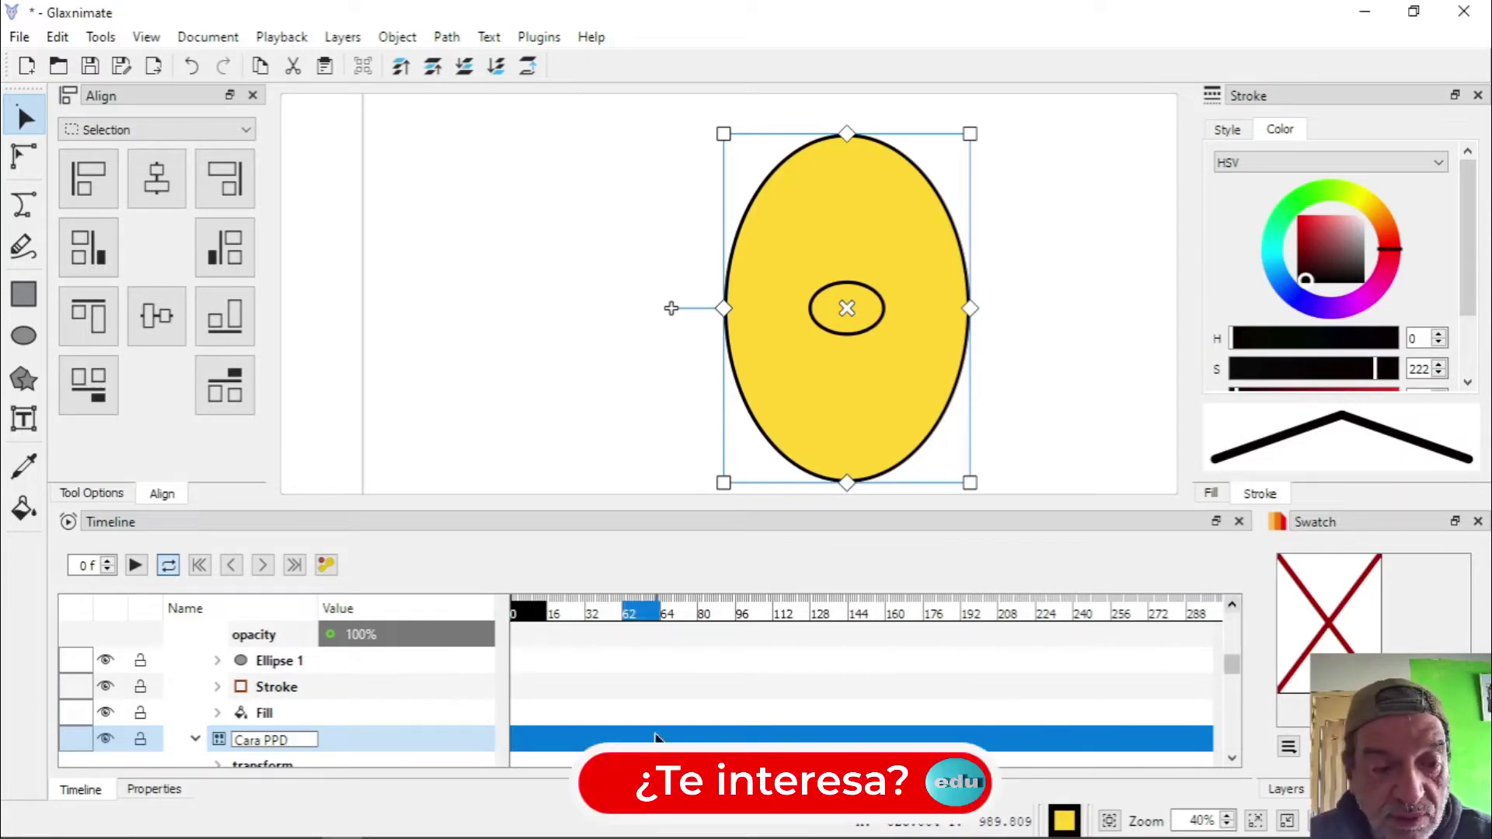
pyautogui.click(353, 682)
# Select the small ellipse in the face and rename its group to Nariz in the timeline
pyautogui.click(323, 660)
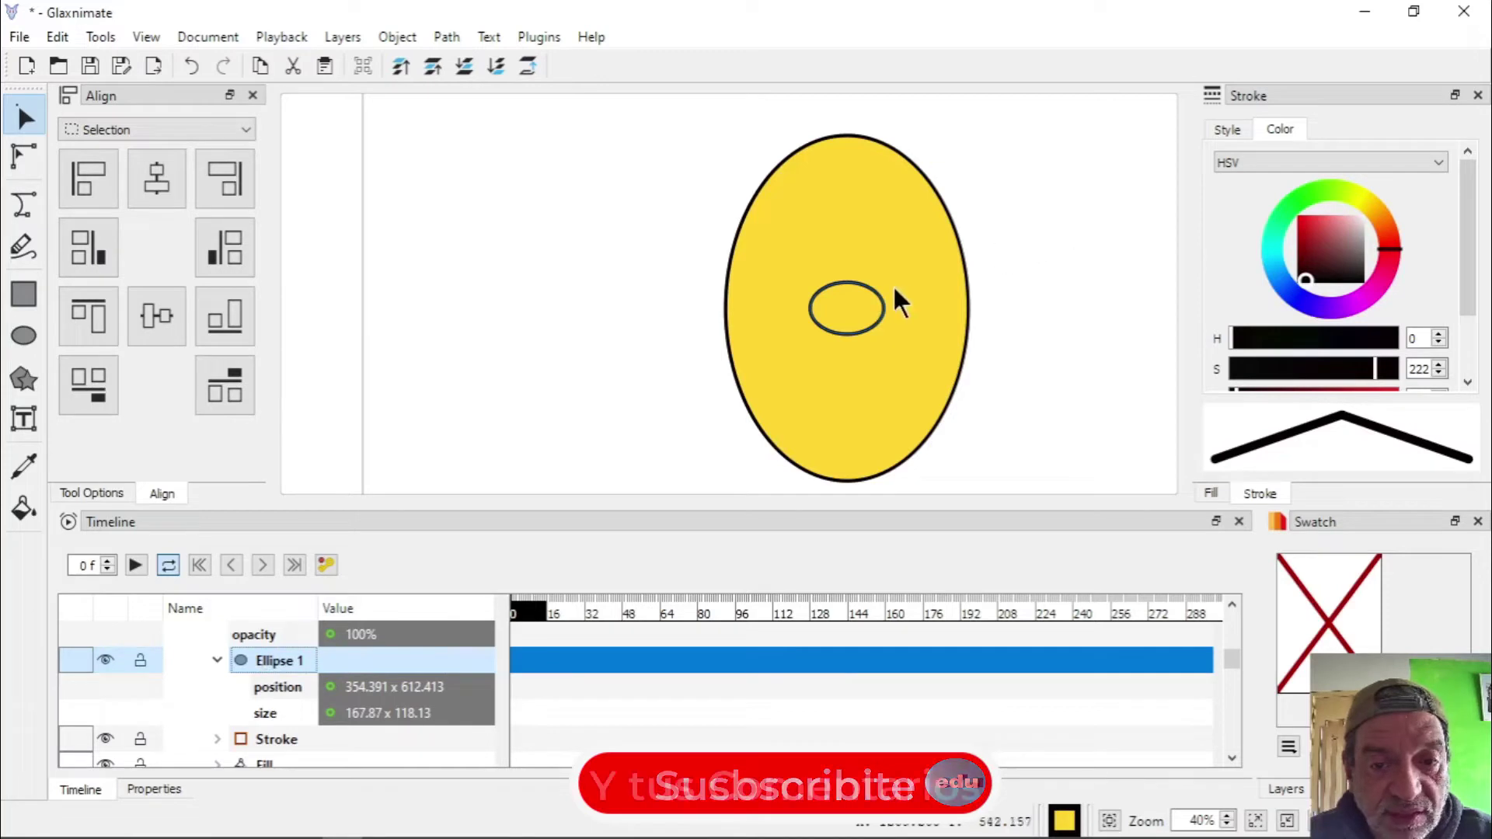
pyautogui.click(860, 324)
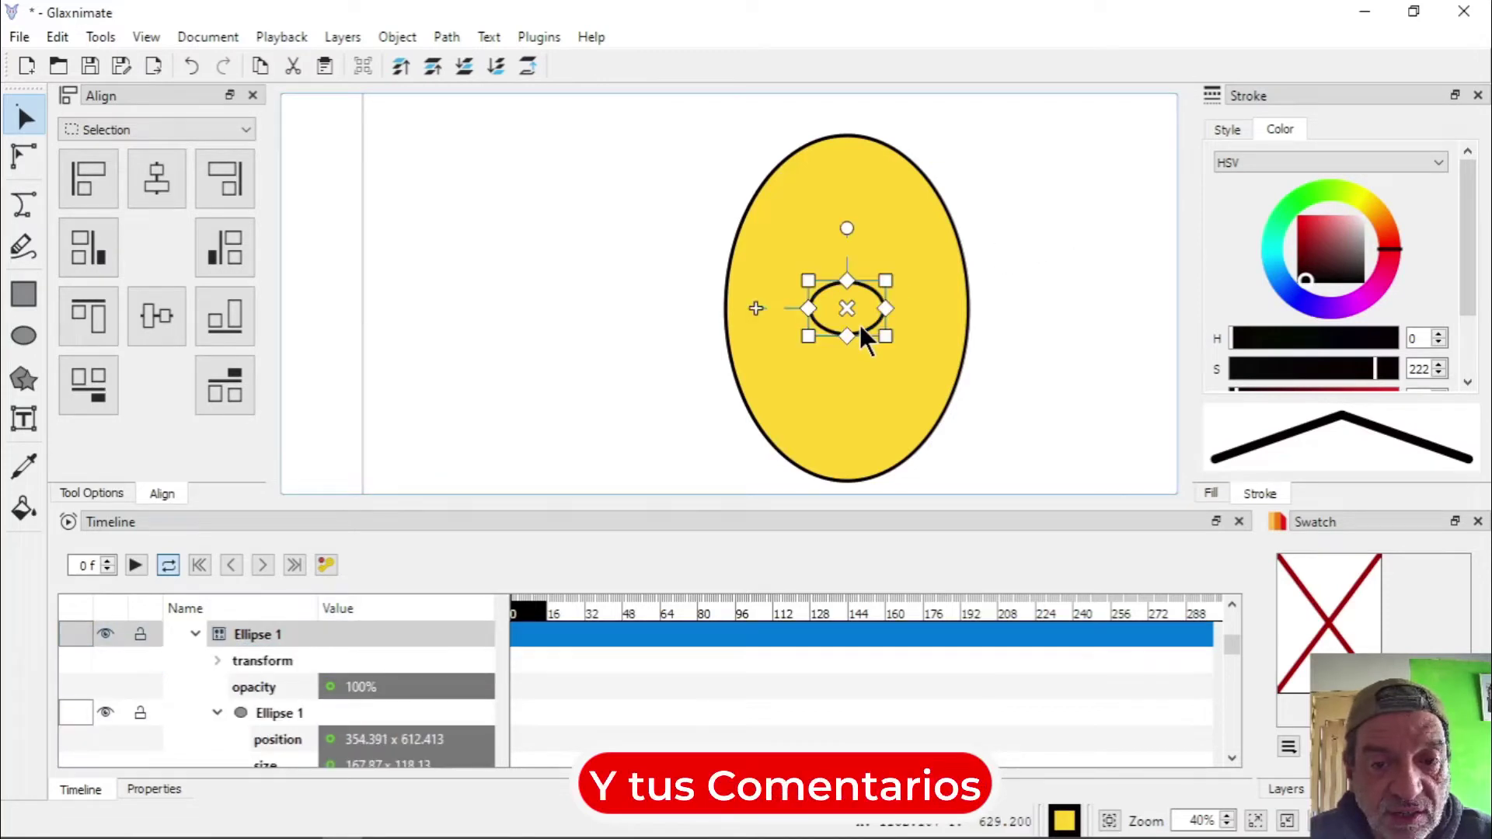
pyautogui.doubleClick(272, 636)
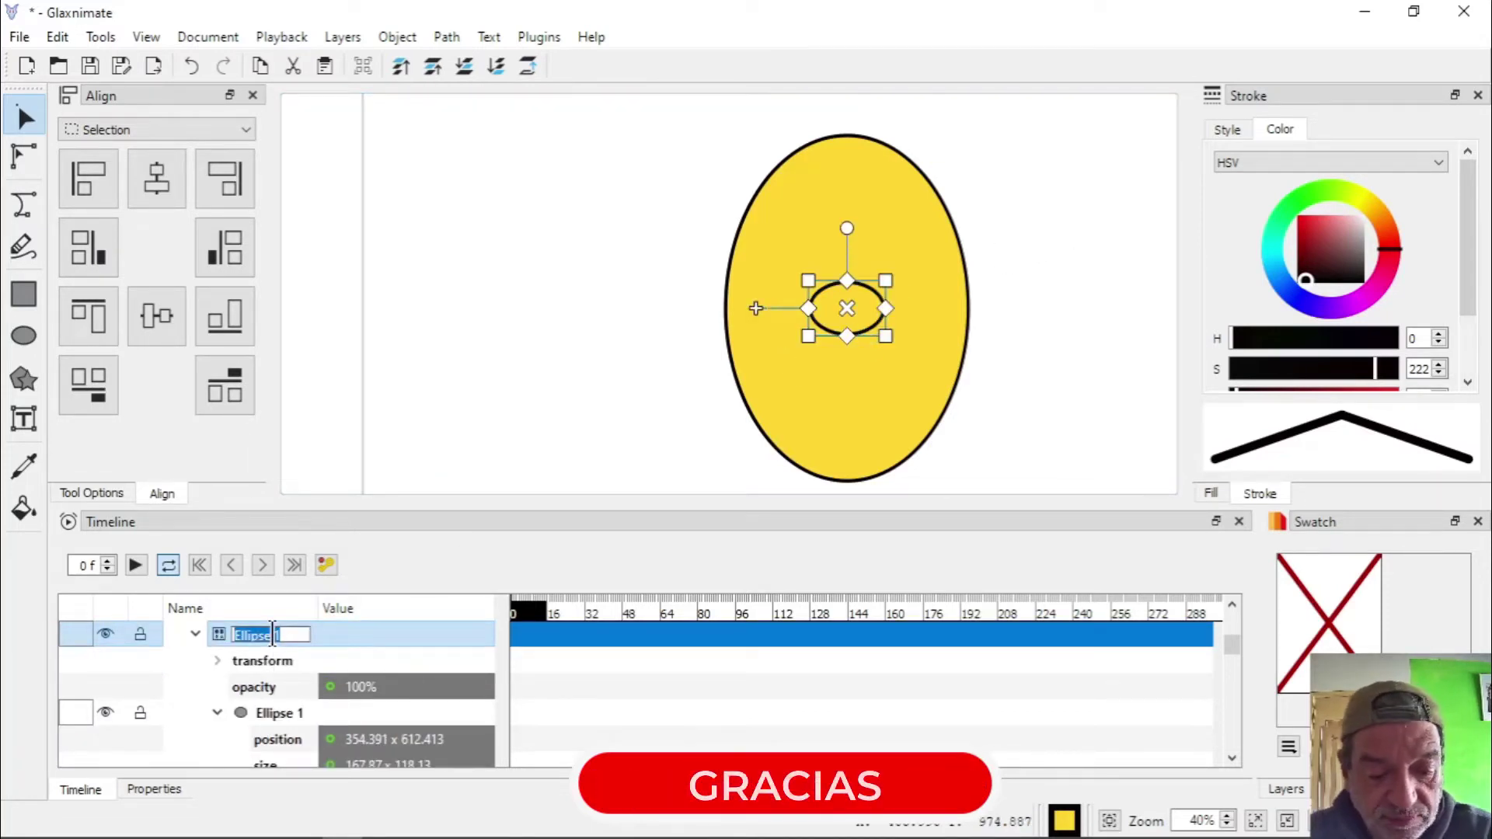
pyautogui.write('Nariz')
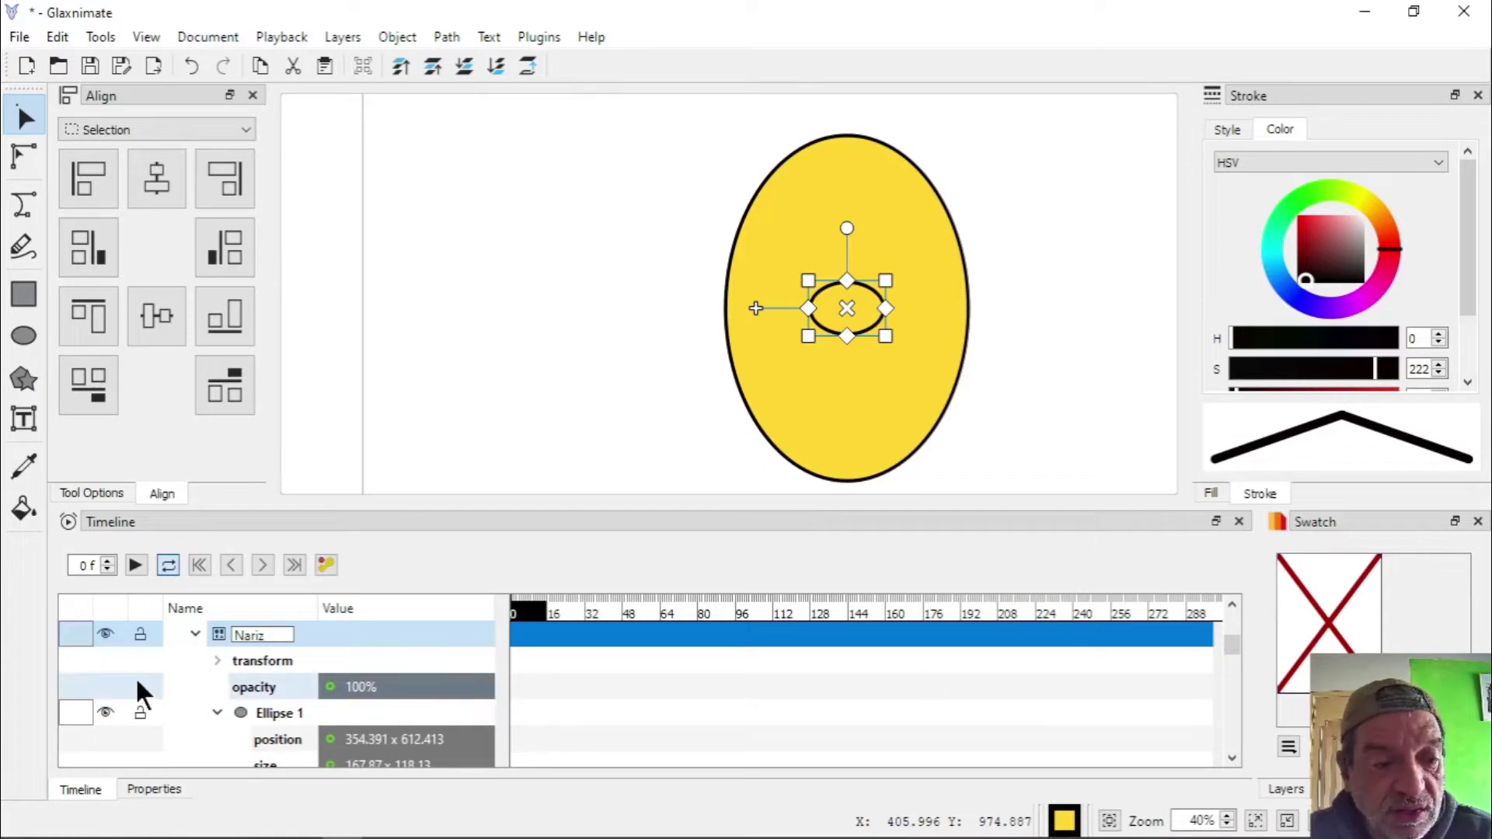
pyautogui.click(157, 660)
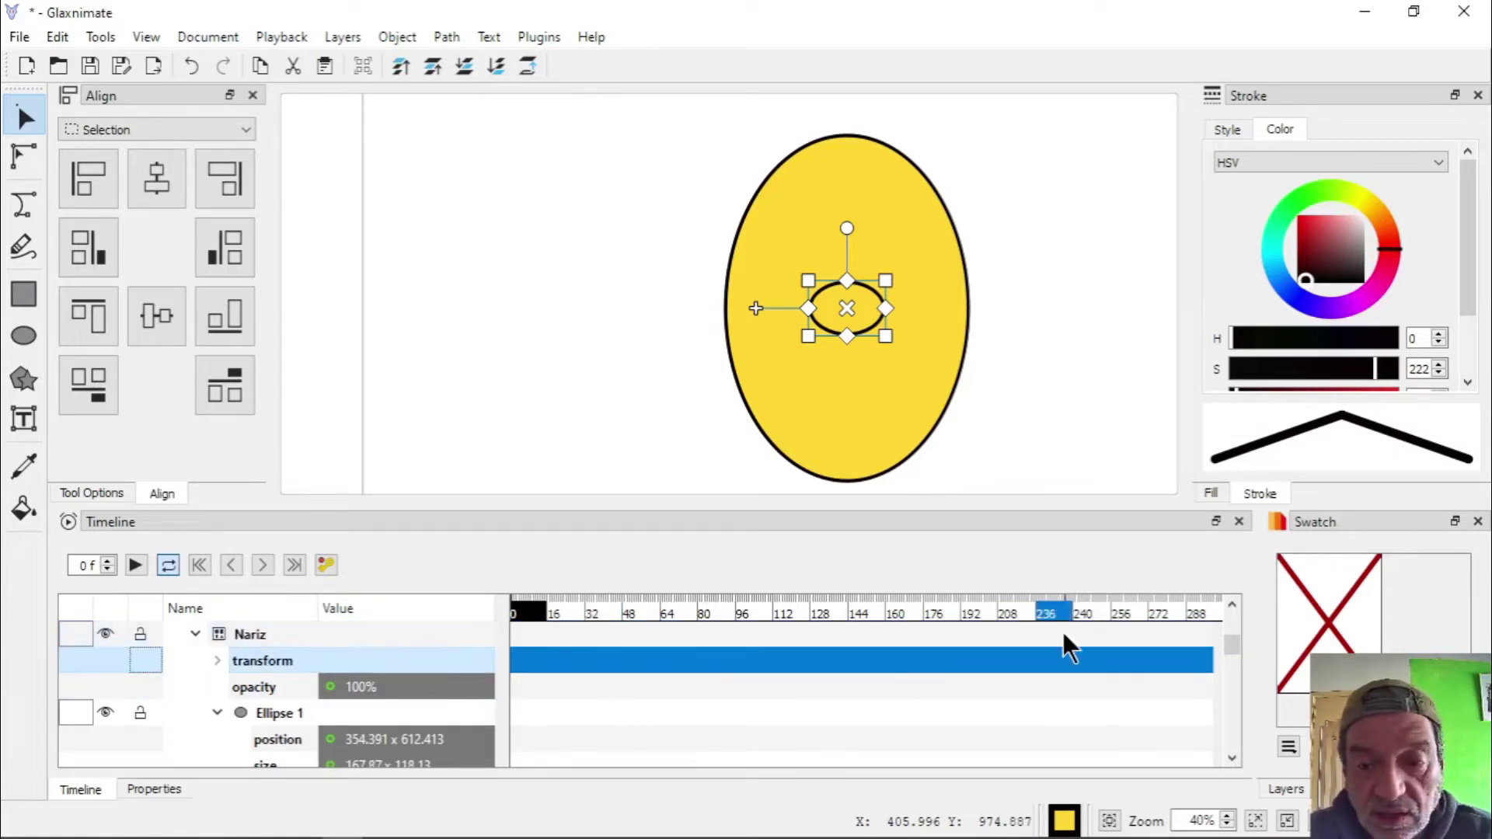
# Lock the Nariz group and collapse the Nariz, Cara PPD and Cara entries in the timeline
pyautogui.click(1233, 605)
pyautogui.click(1232, 605)
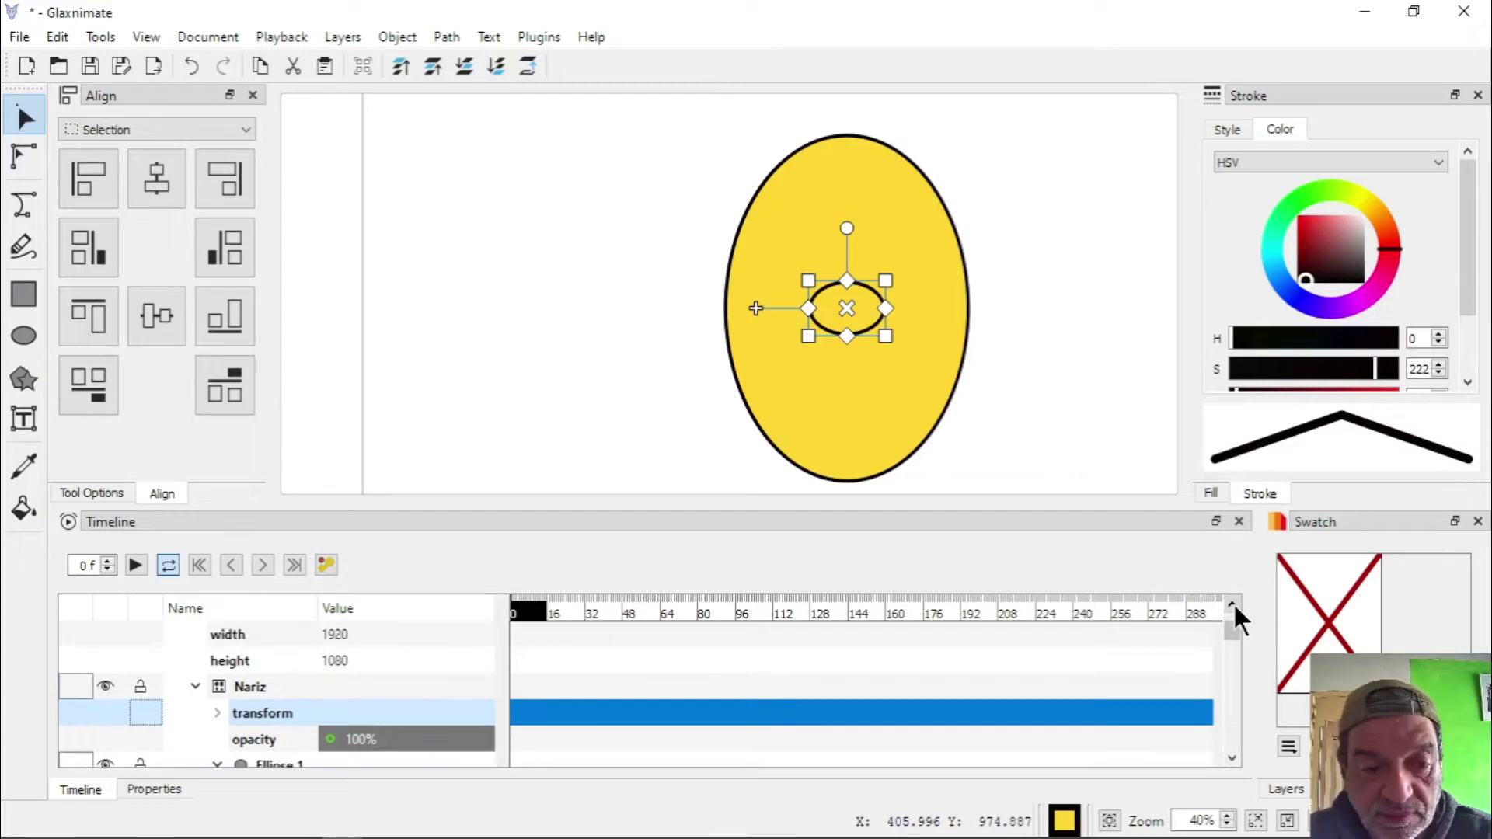
pyautogui.click(1233, 605)
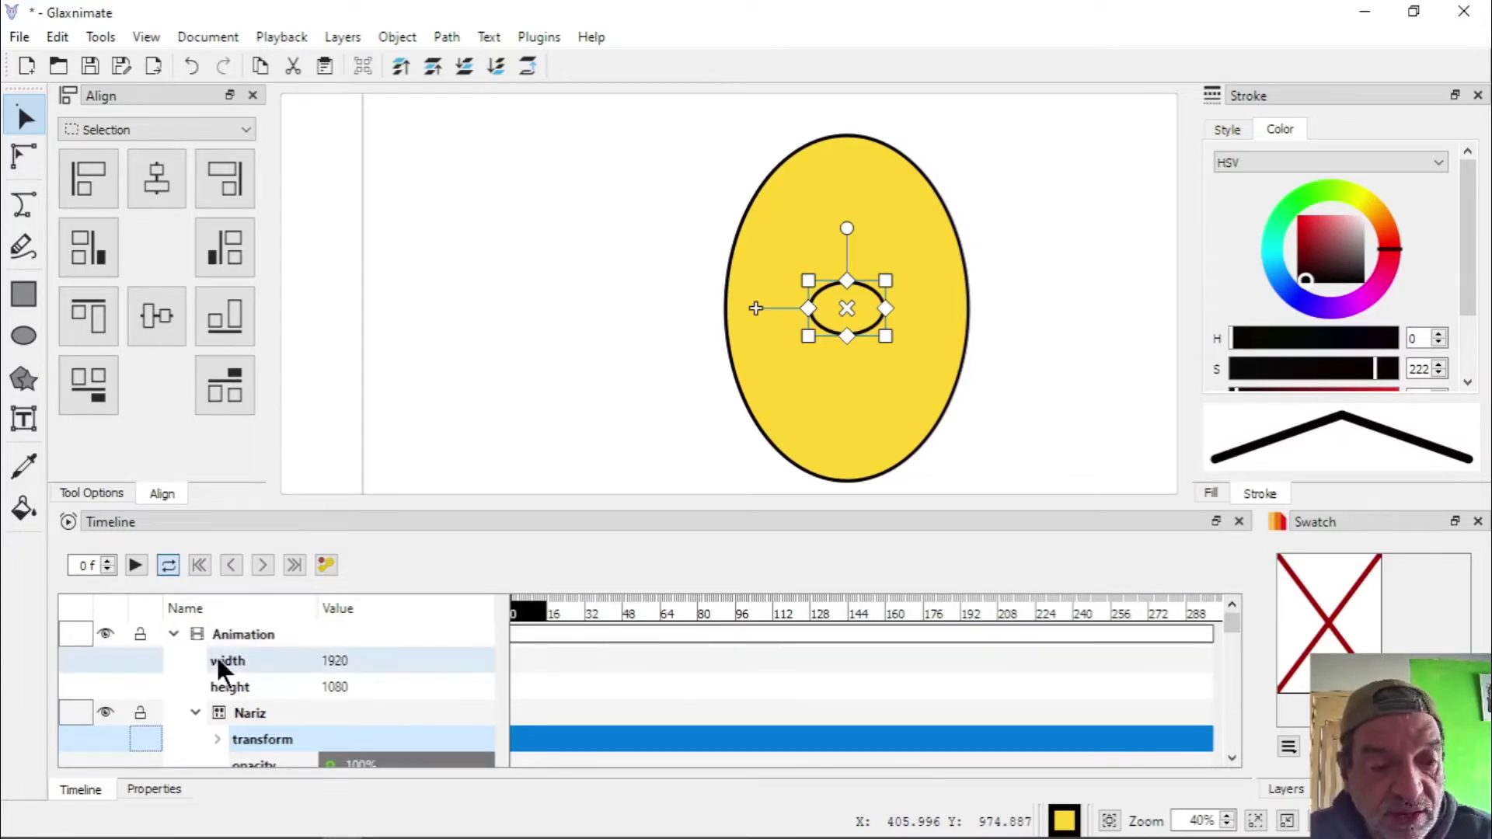
pyautogui.click(139, 711)
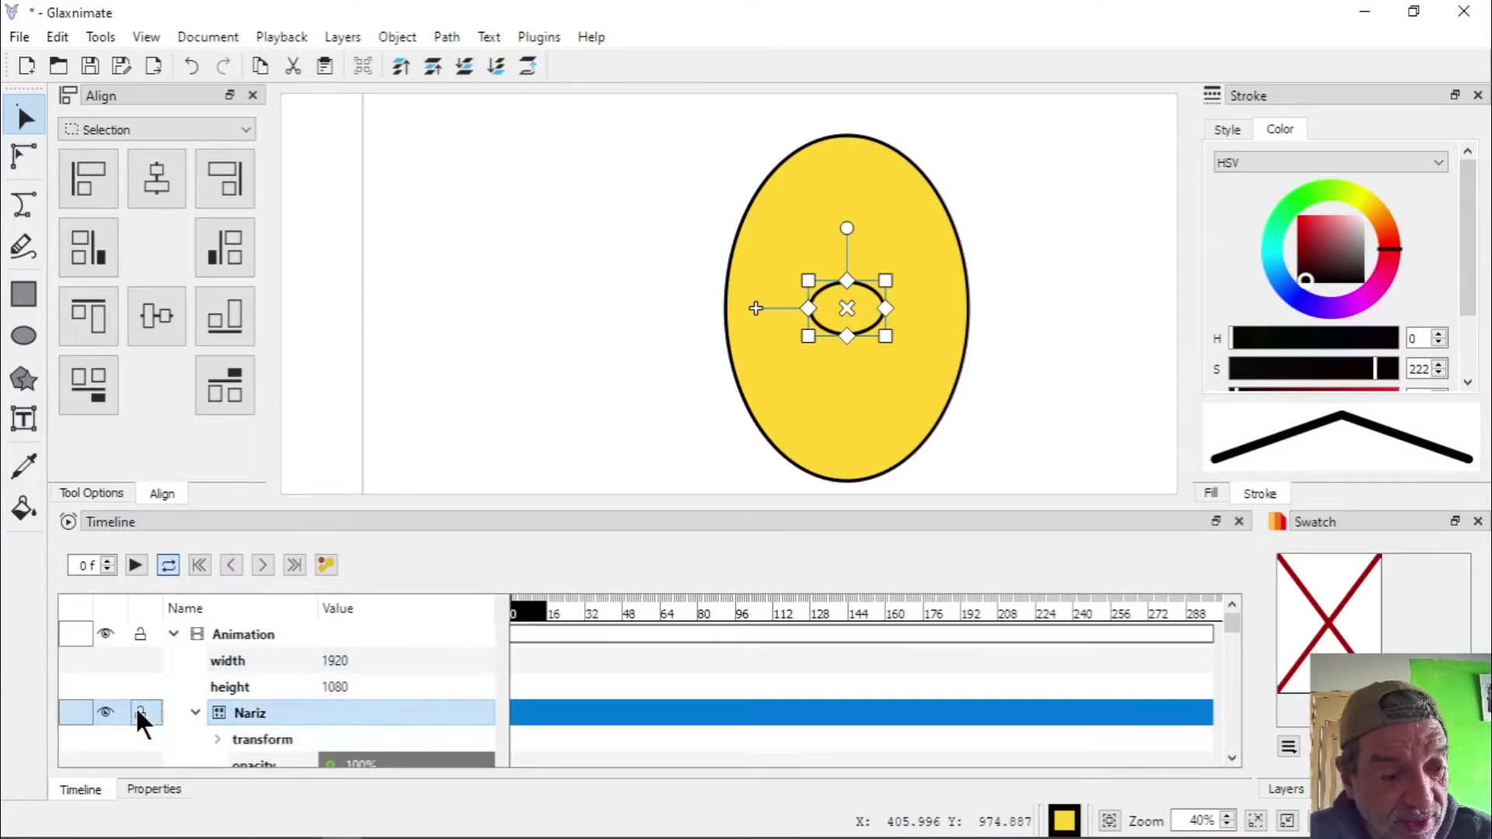
pyautogui.click(196, 714)
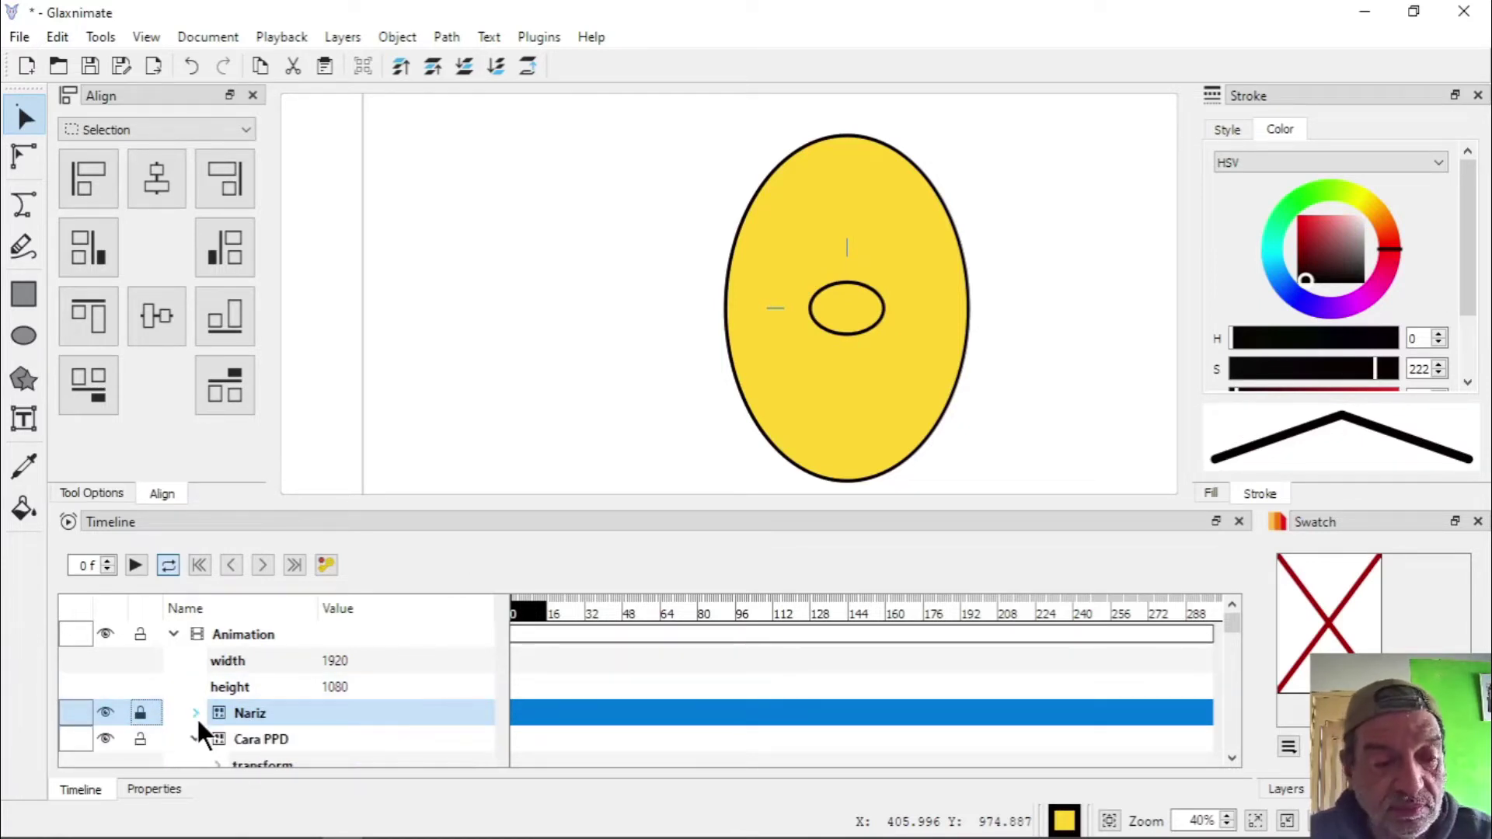
pyautogui.click(196, 738)
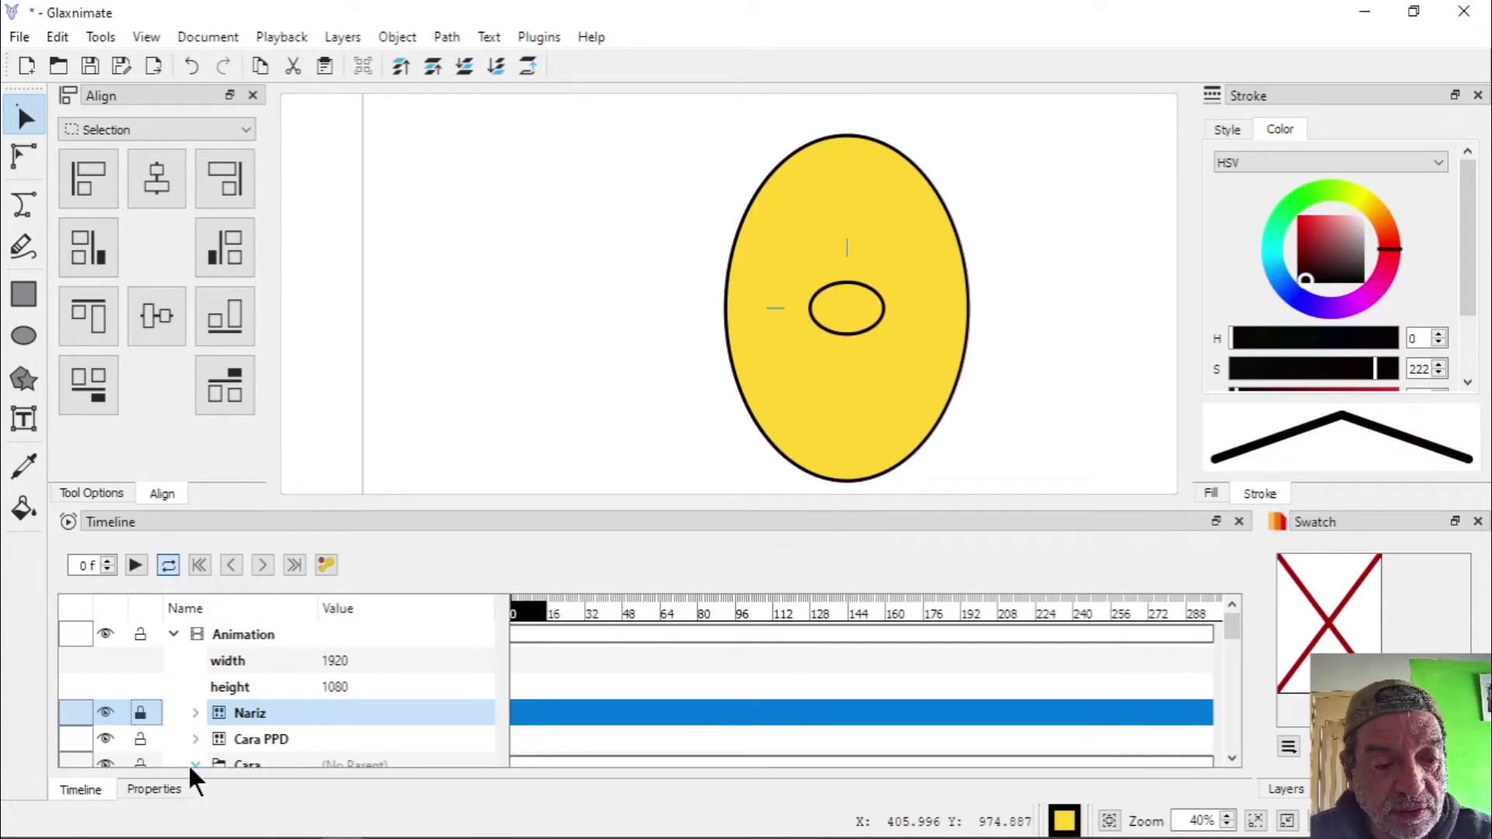
pyautogui.click(193, 764)
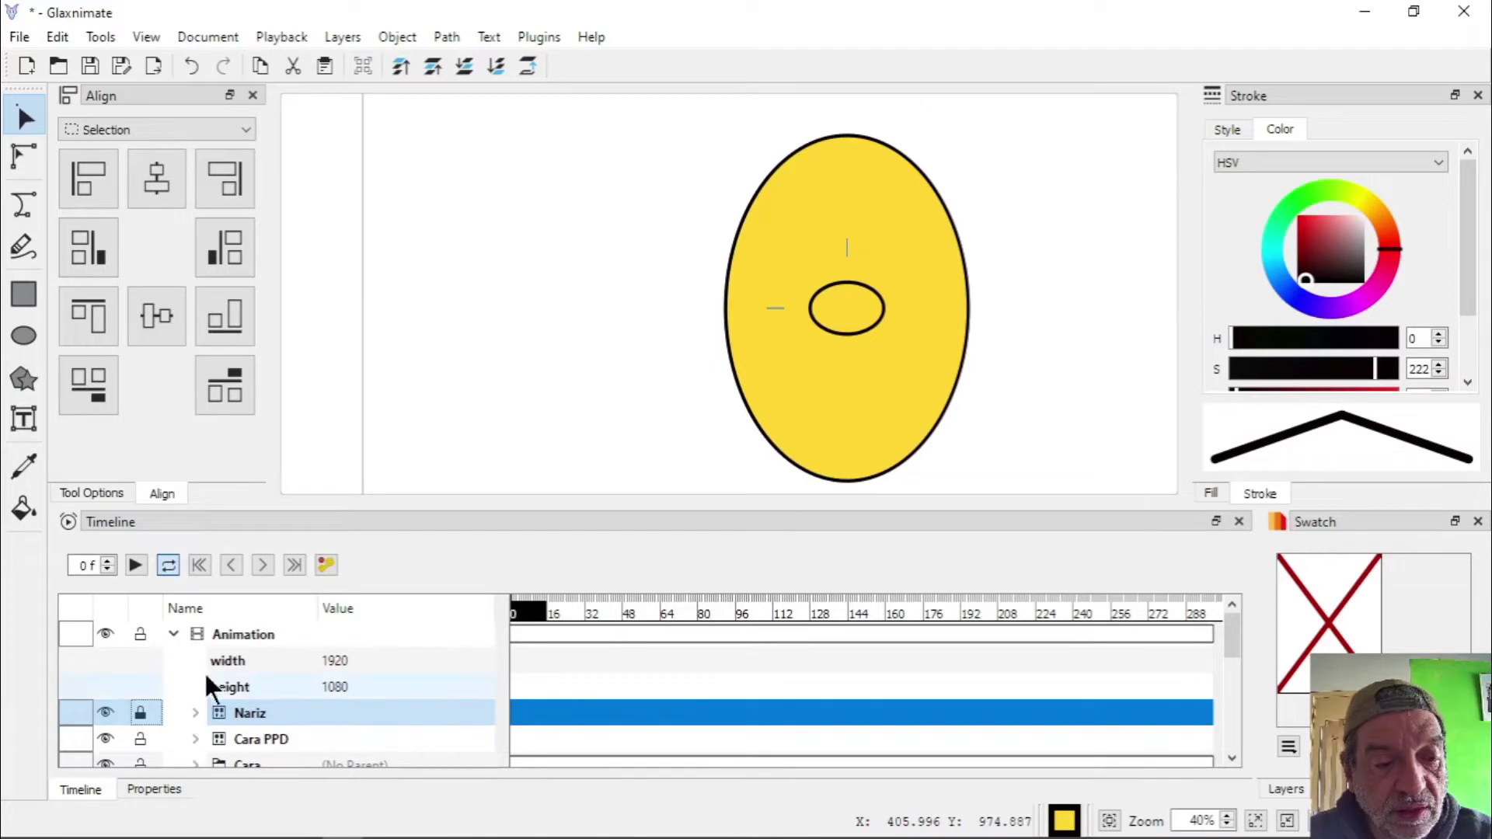
# Add a new layer to the animation, rename it OJOS, and clear the selection
pyautogui.click(207, 633)
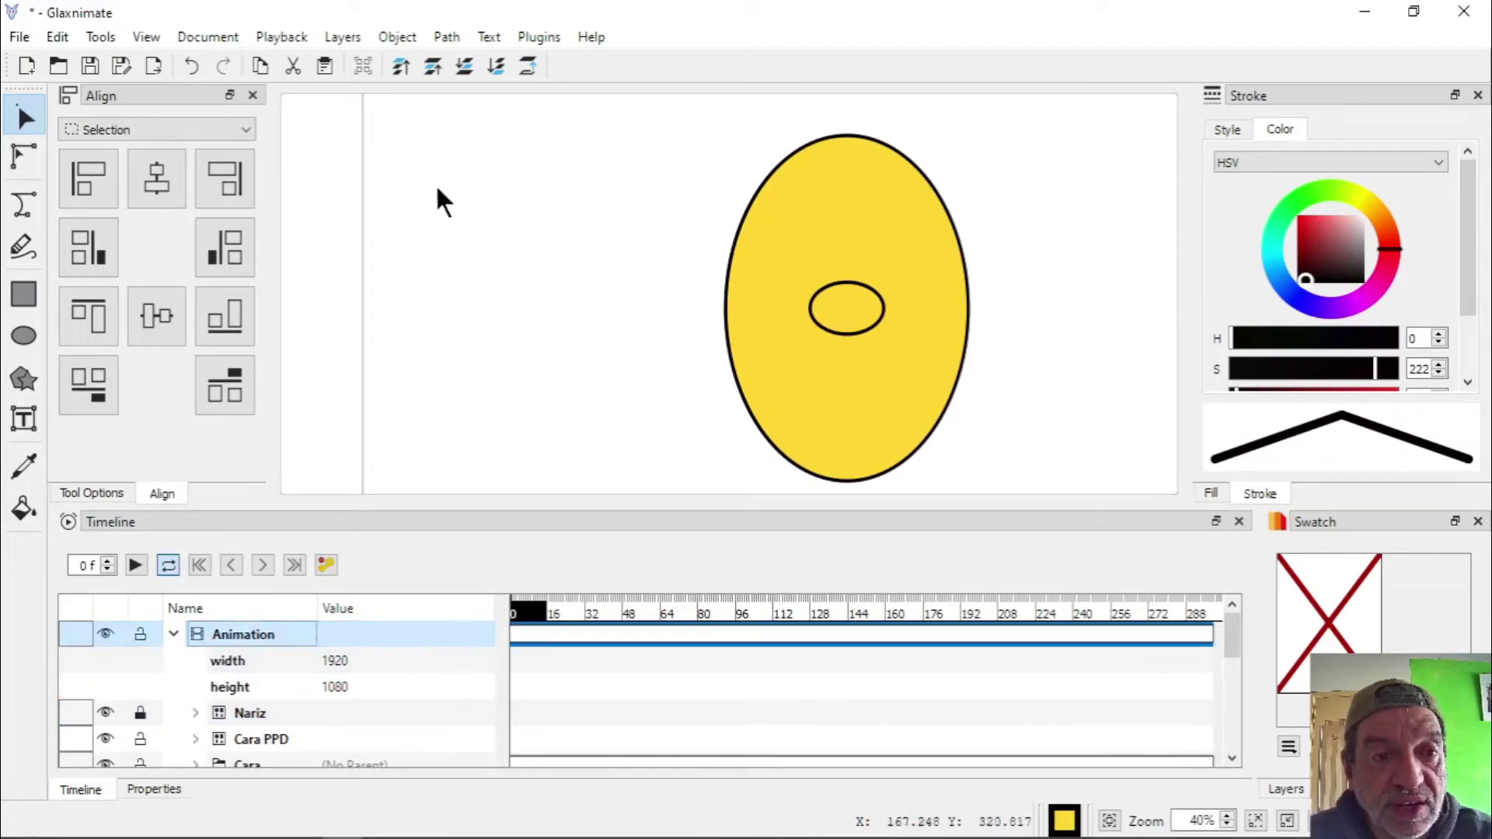
pyautogui.click(342, 32)
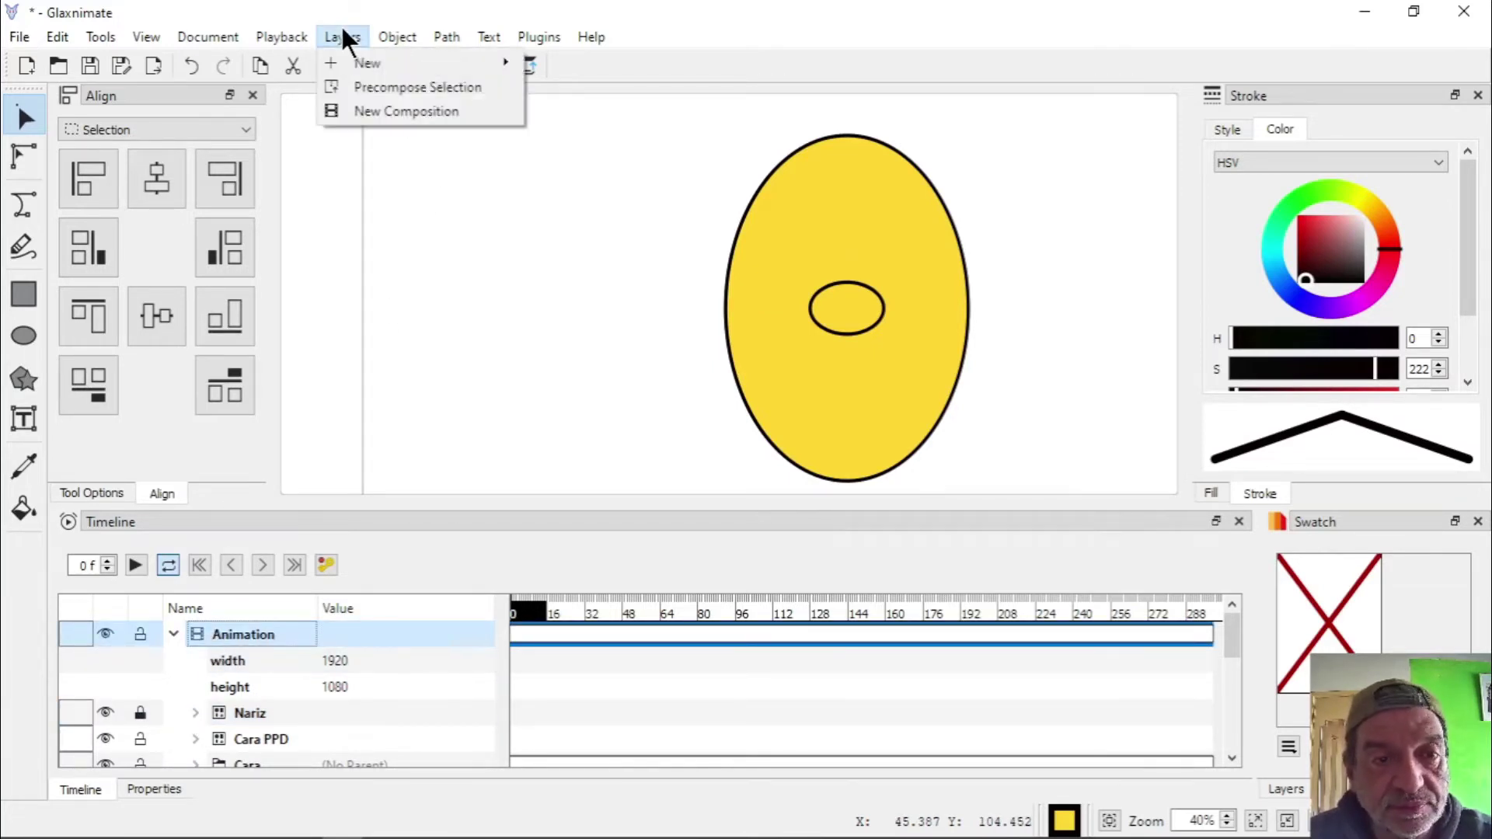
pyautogui.moveTo(379, 69)
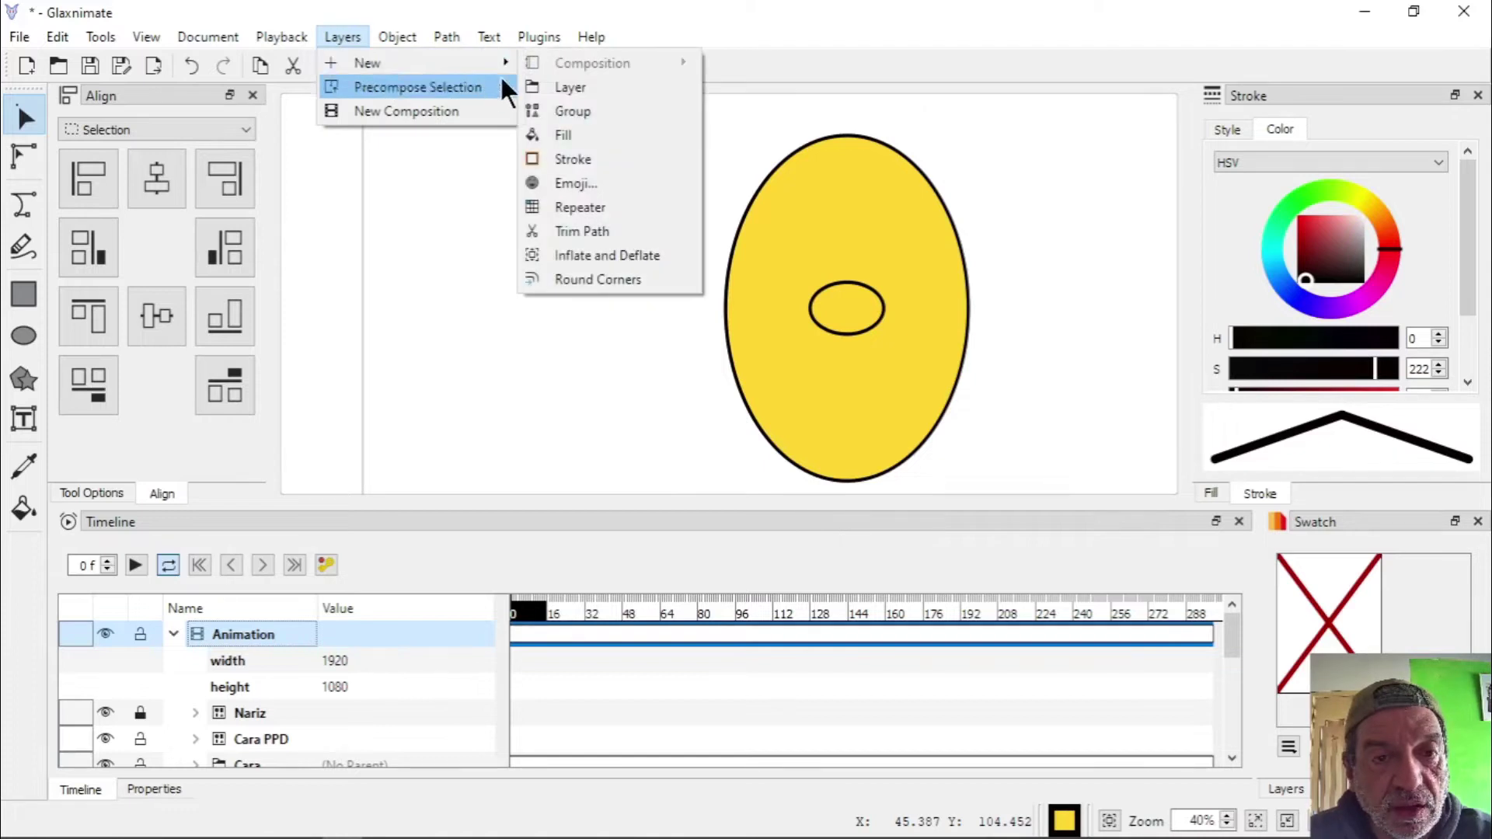
pyautogui.click(562, 89)
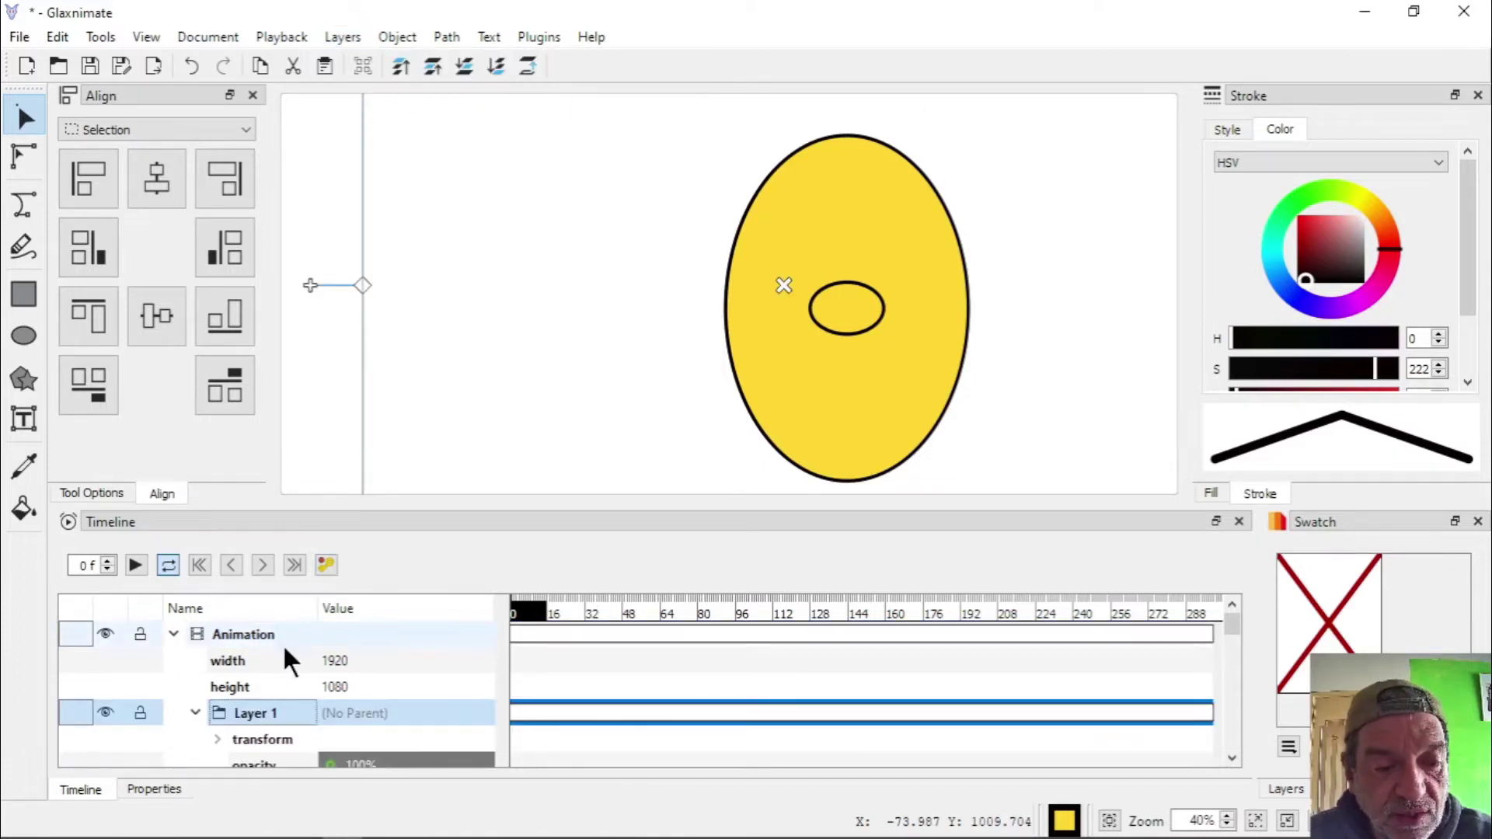
pyautogui.doubleClick(275, 722)
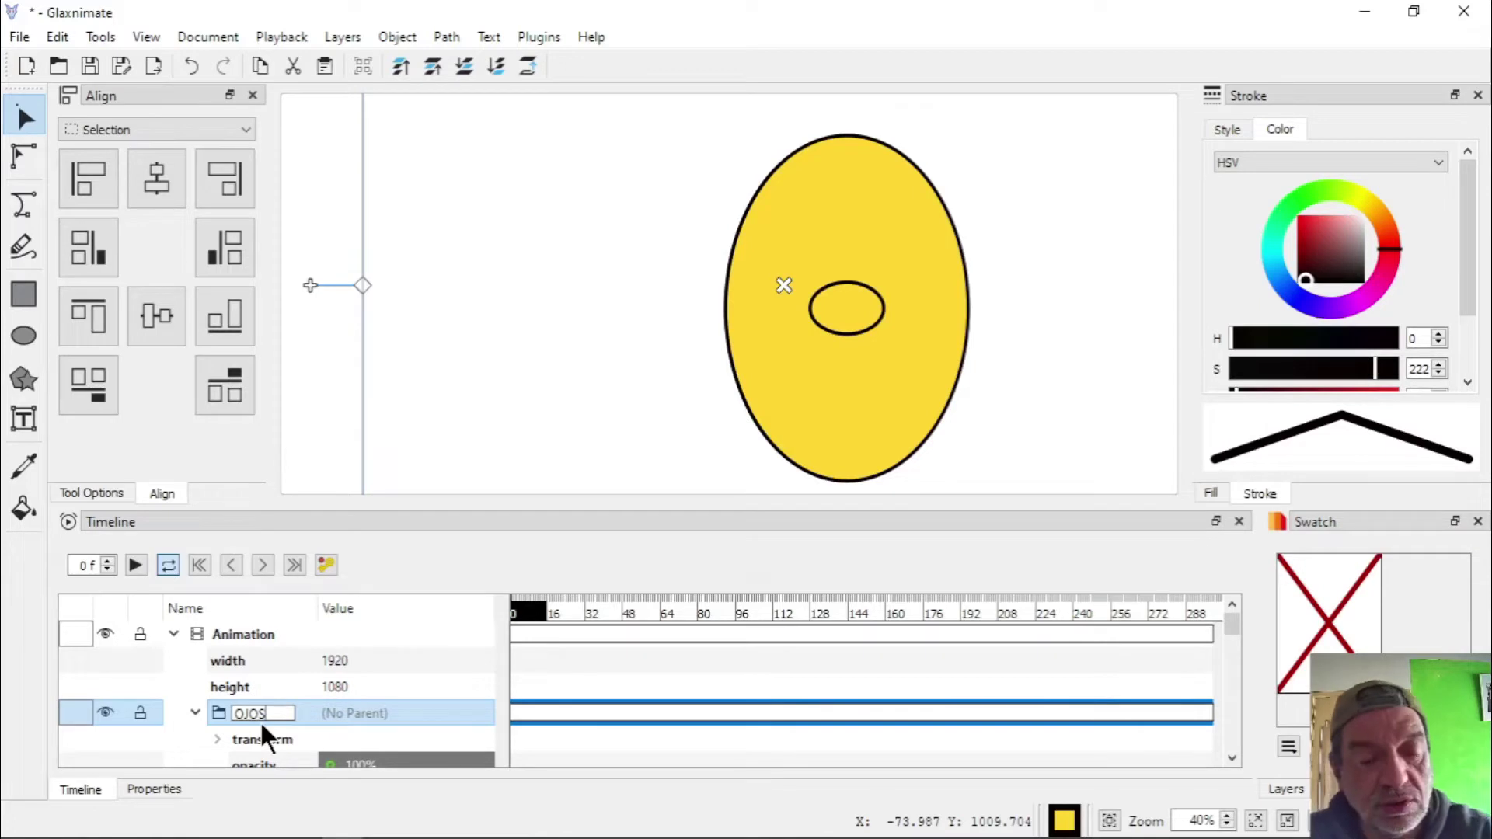
pyautogui.press('Return')
pyautogui.click(536, 354)
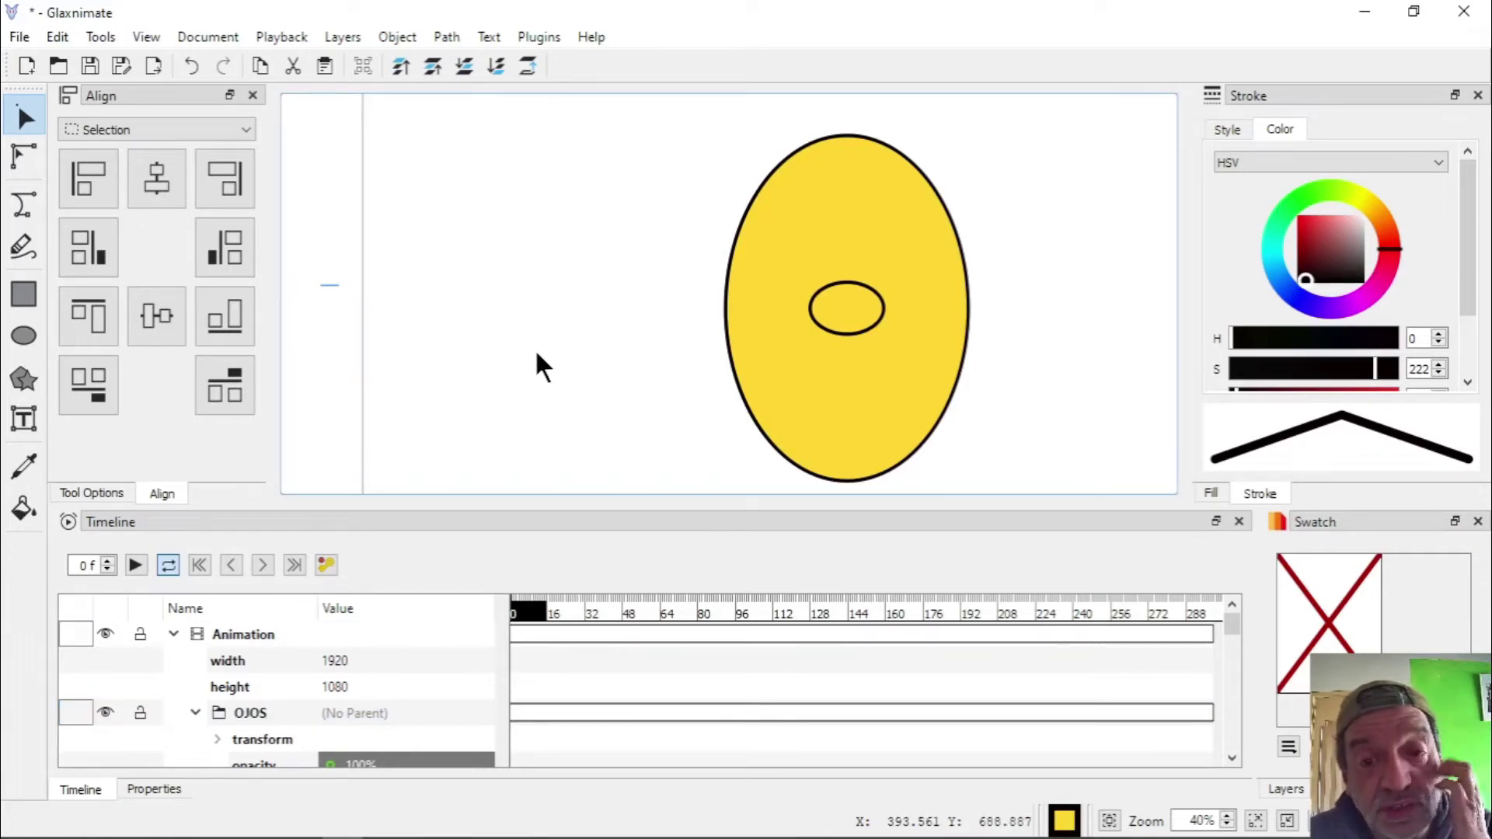
# Draw a small upright ellipse on the empty canvas left of the face and set its fill to white (#ffffff)
pyautogui.click(23, 336)
pyautogui.moveTo(503, 220)
pyautogui.mouseDown()
pyautogui.moveTo(509, 263)
pyautogui.moveTo(541, 268)
pyautogui.mouseUp()
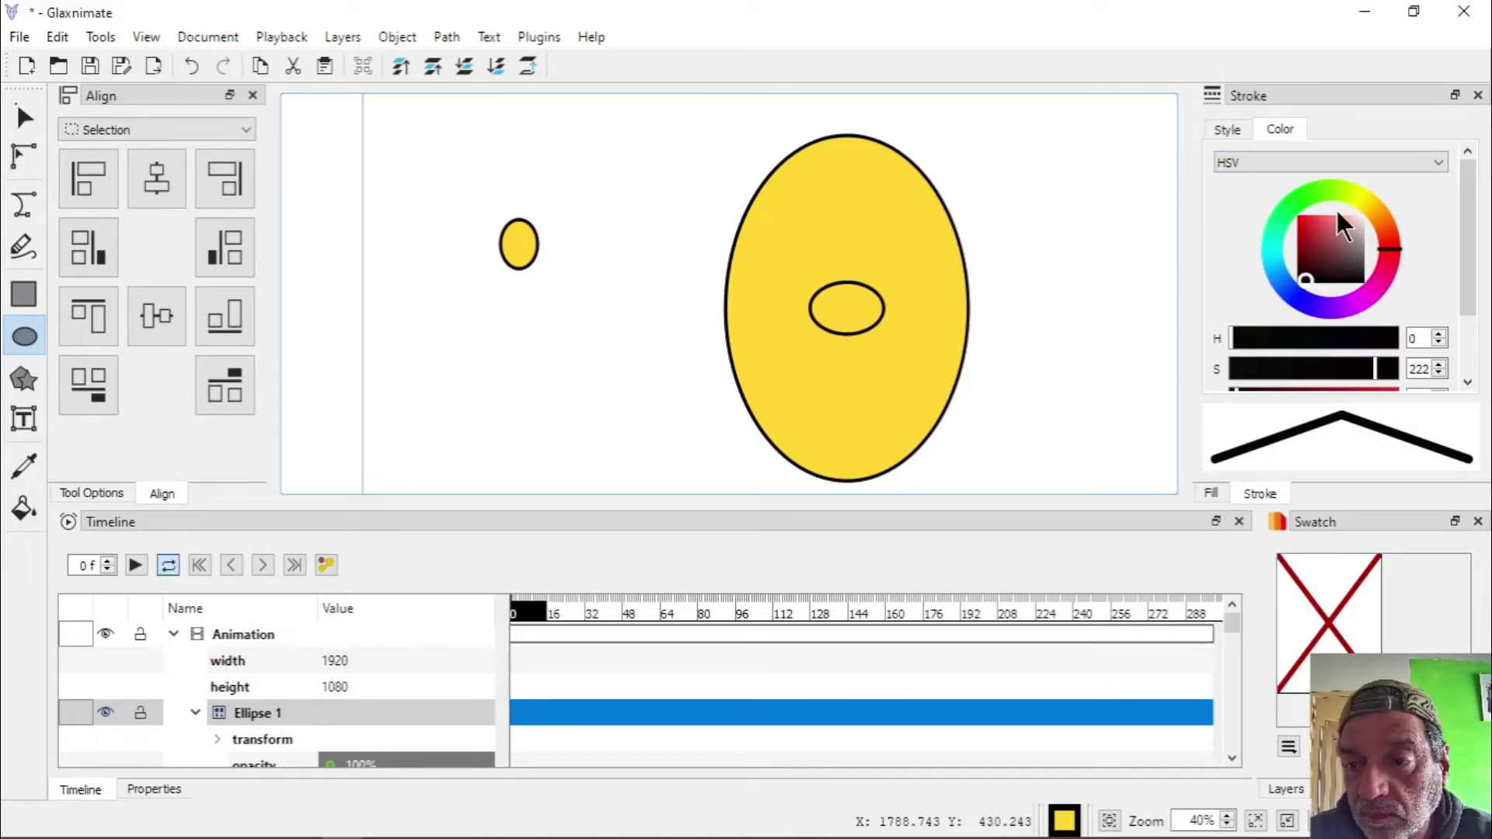
pyautogui.click(1365, 224)
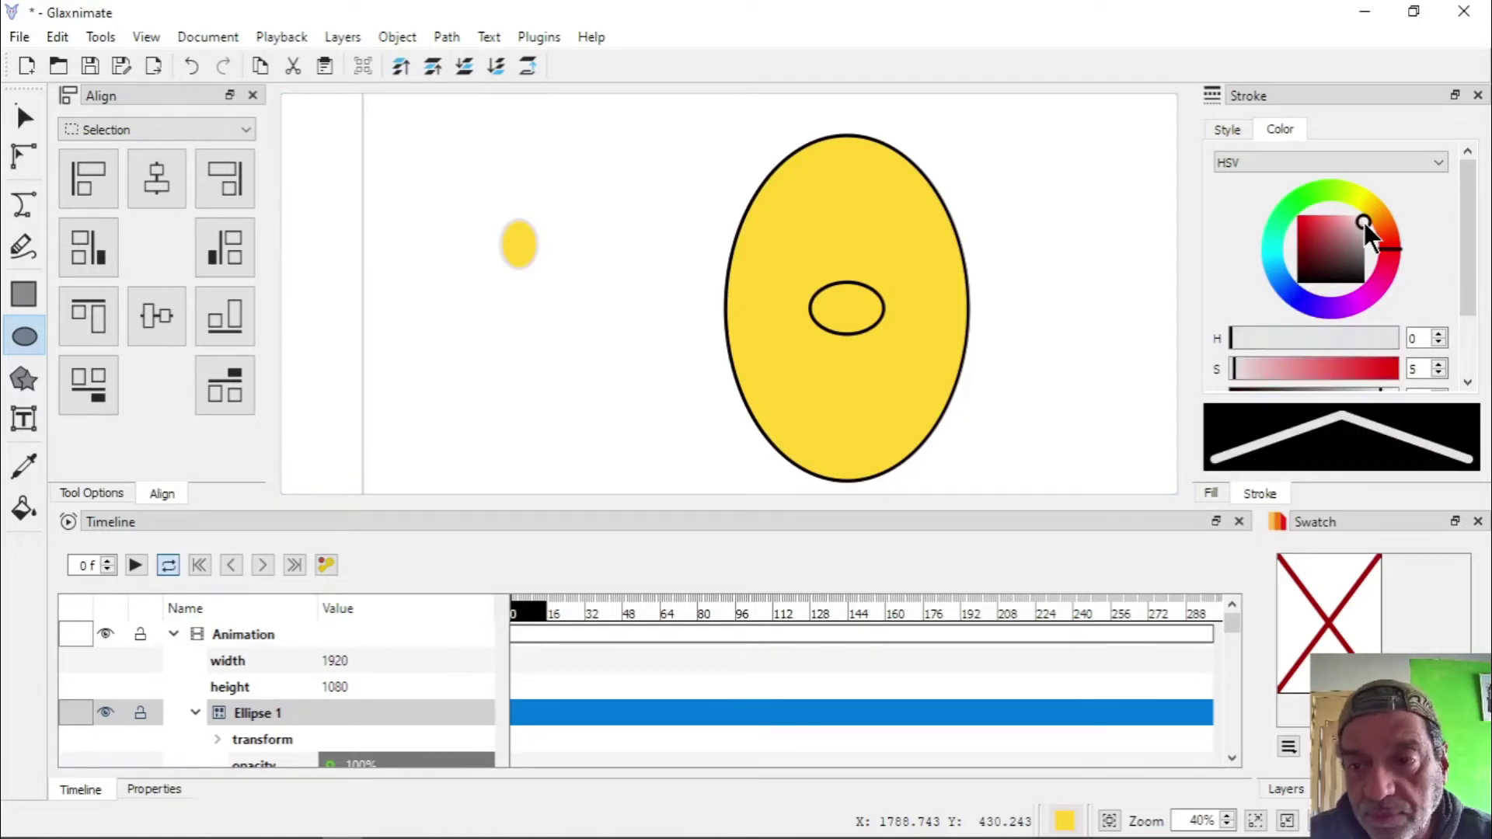
pyautogui.hotkey('ctrl', 'z')
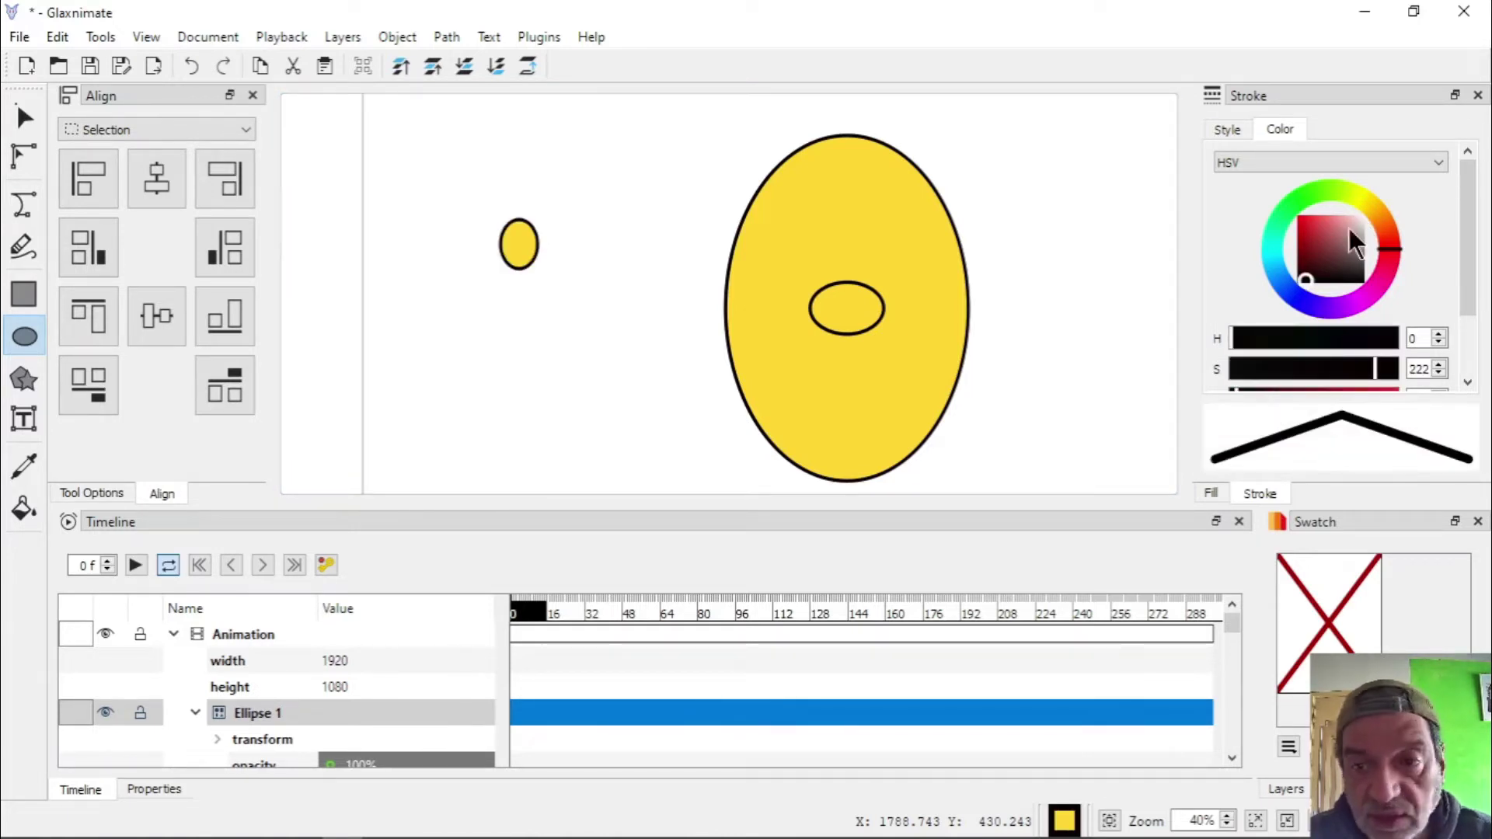
pyautogui.click(1212, 494)
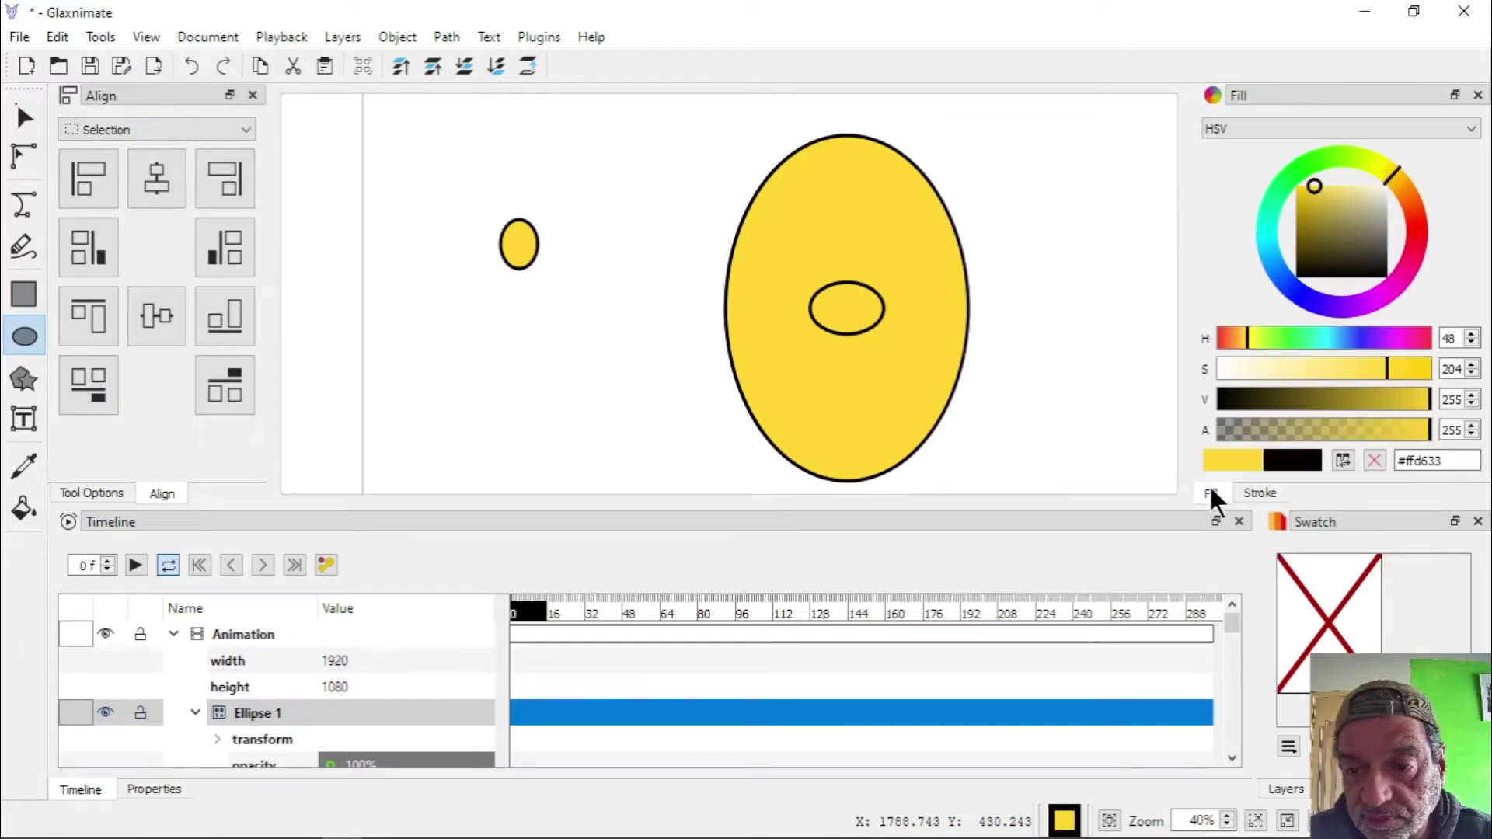
pyautogui.moveTo(1388, 371); pyautogui.dragTo(1217, 381)
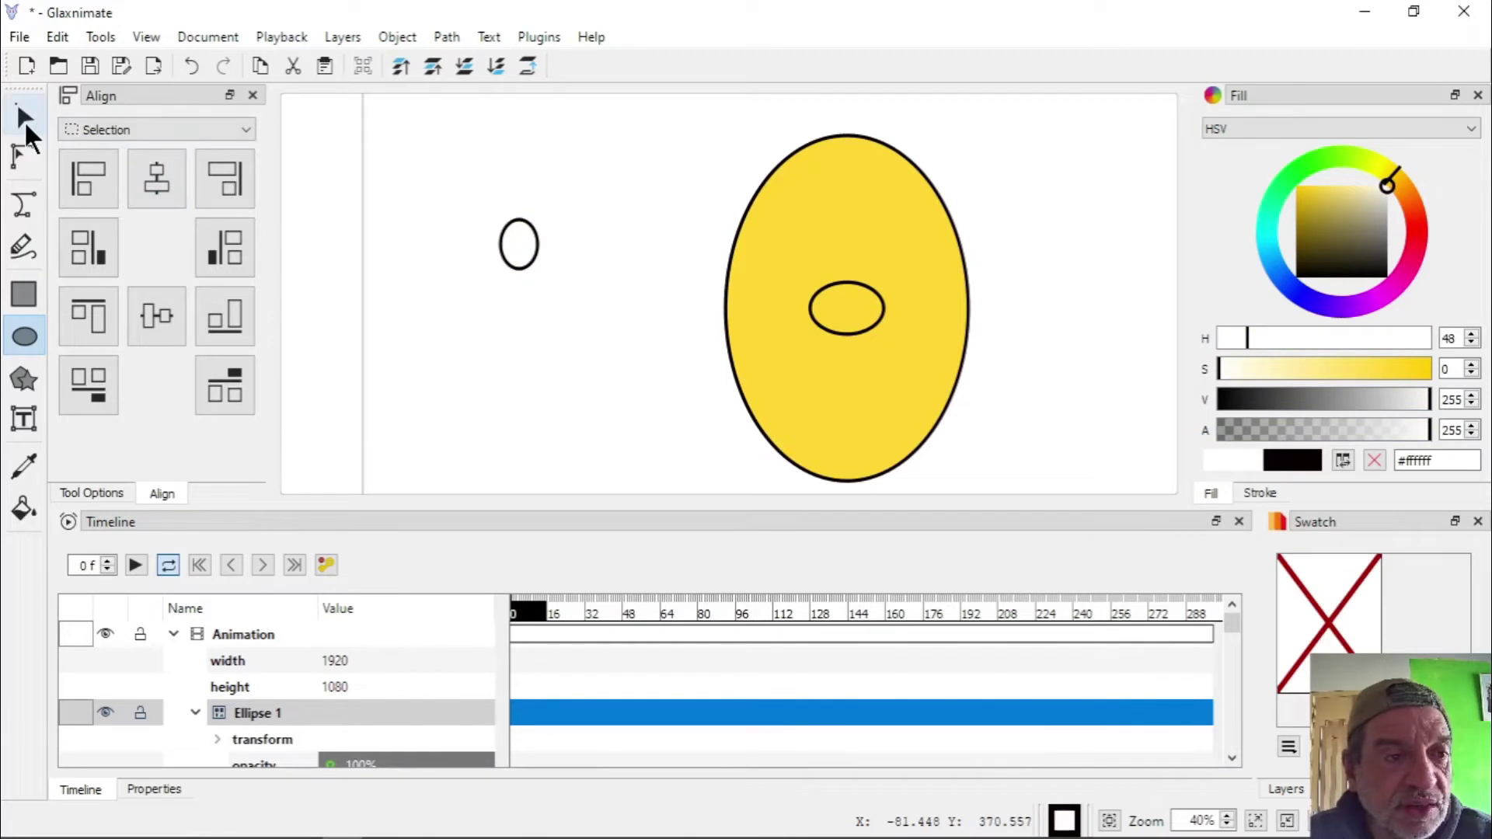
# Move the small white ellipse onto the face, just above the left part of the nose, and deselect it
pyautogui.click(24, 118)
pyautogui.click(454, 247)
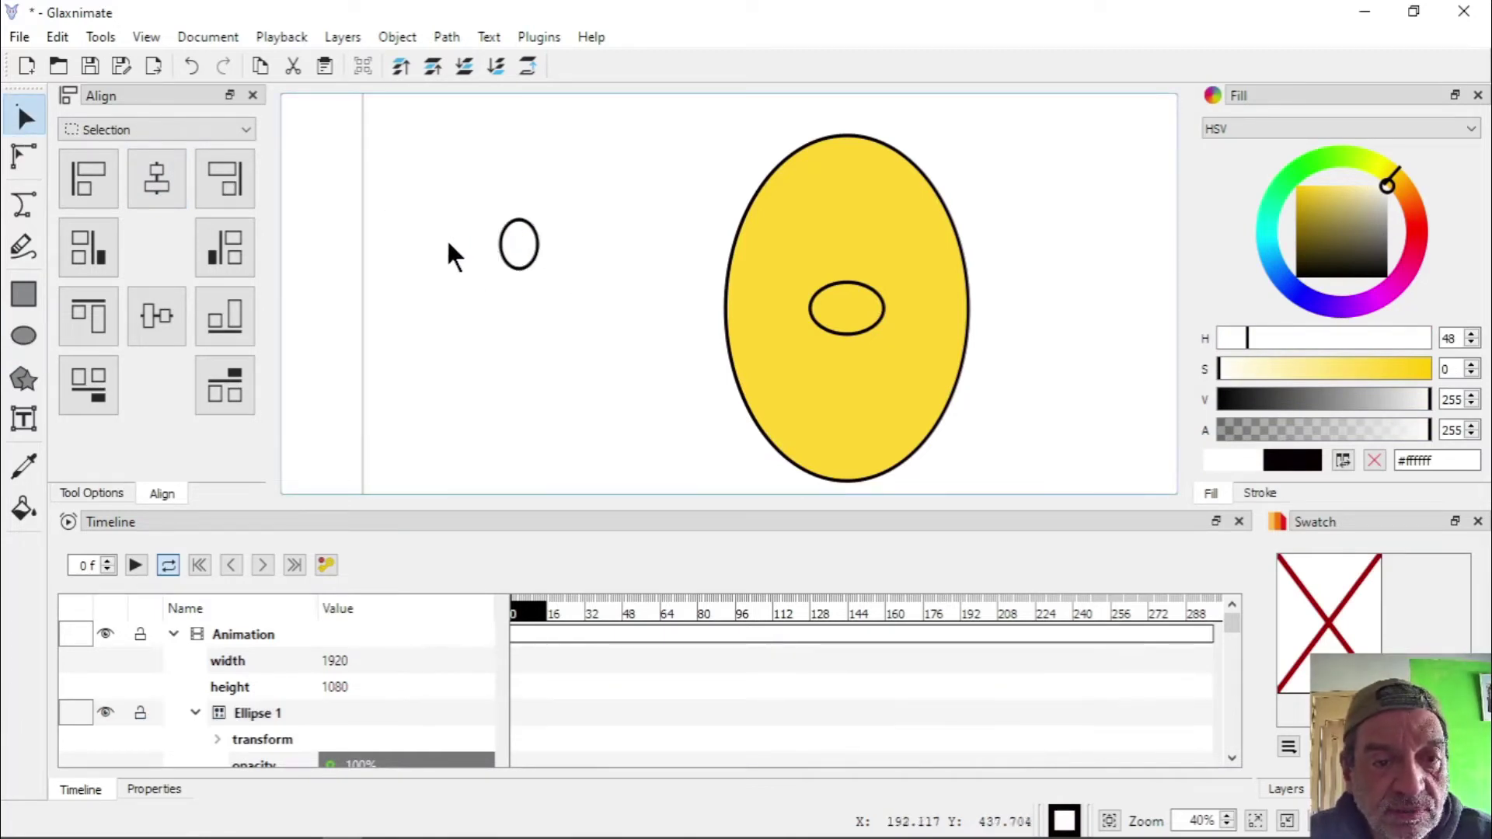
pyautogui.click(514, 251)
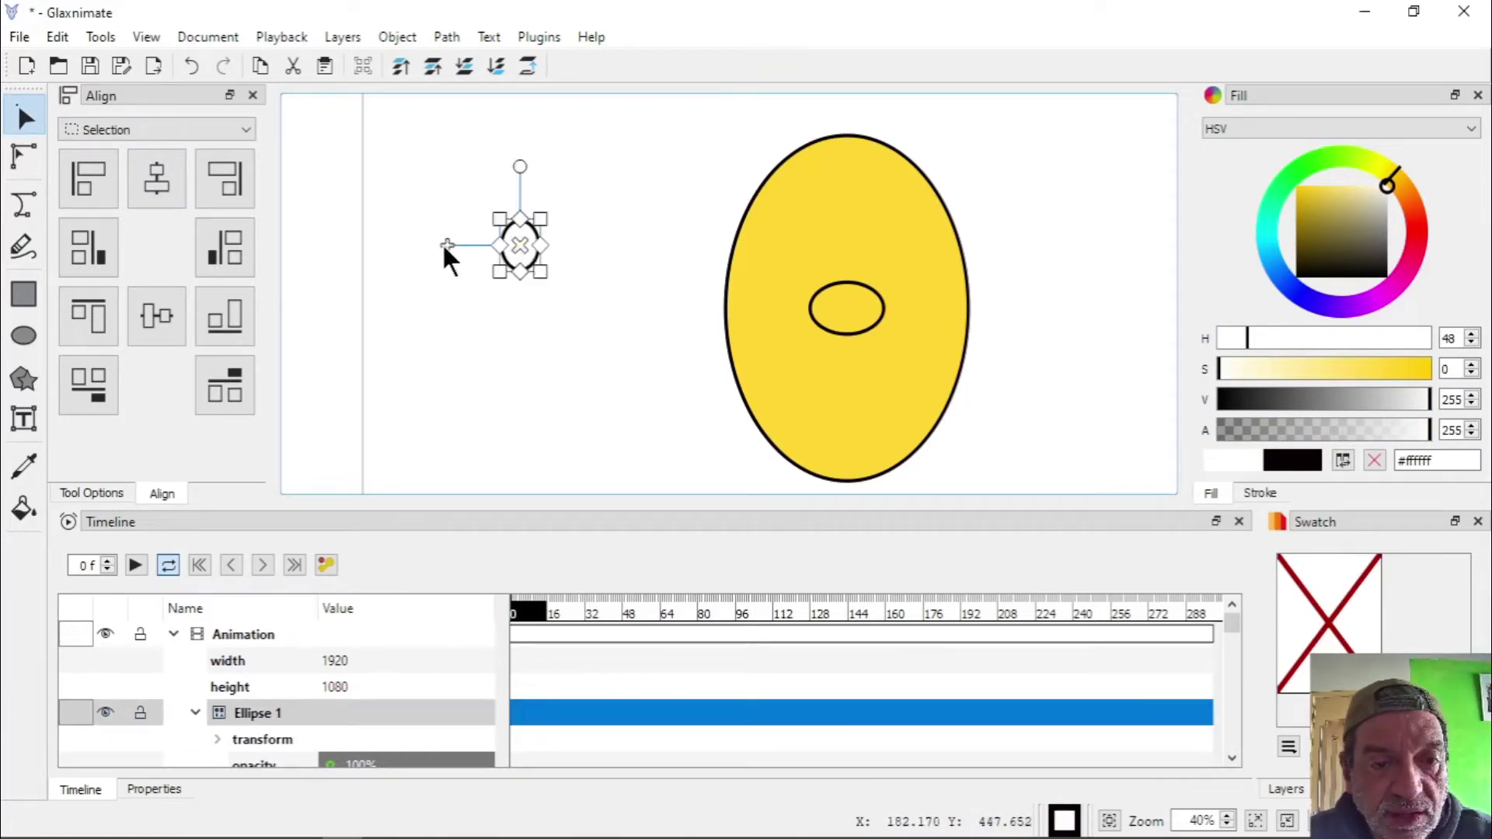
pyautogui.moveTo(449, 244); pyautogui.dragTo(741, 264)
pyautogui.click(637, 262)
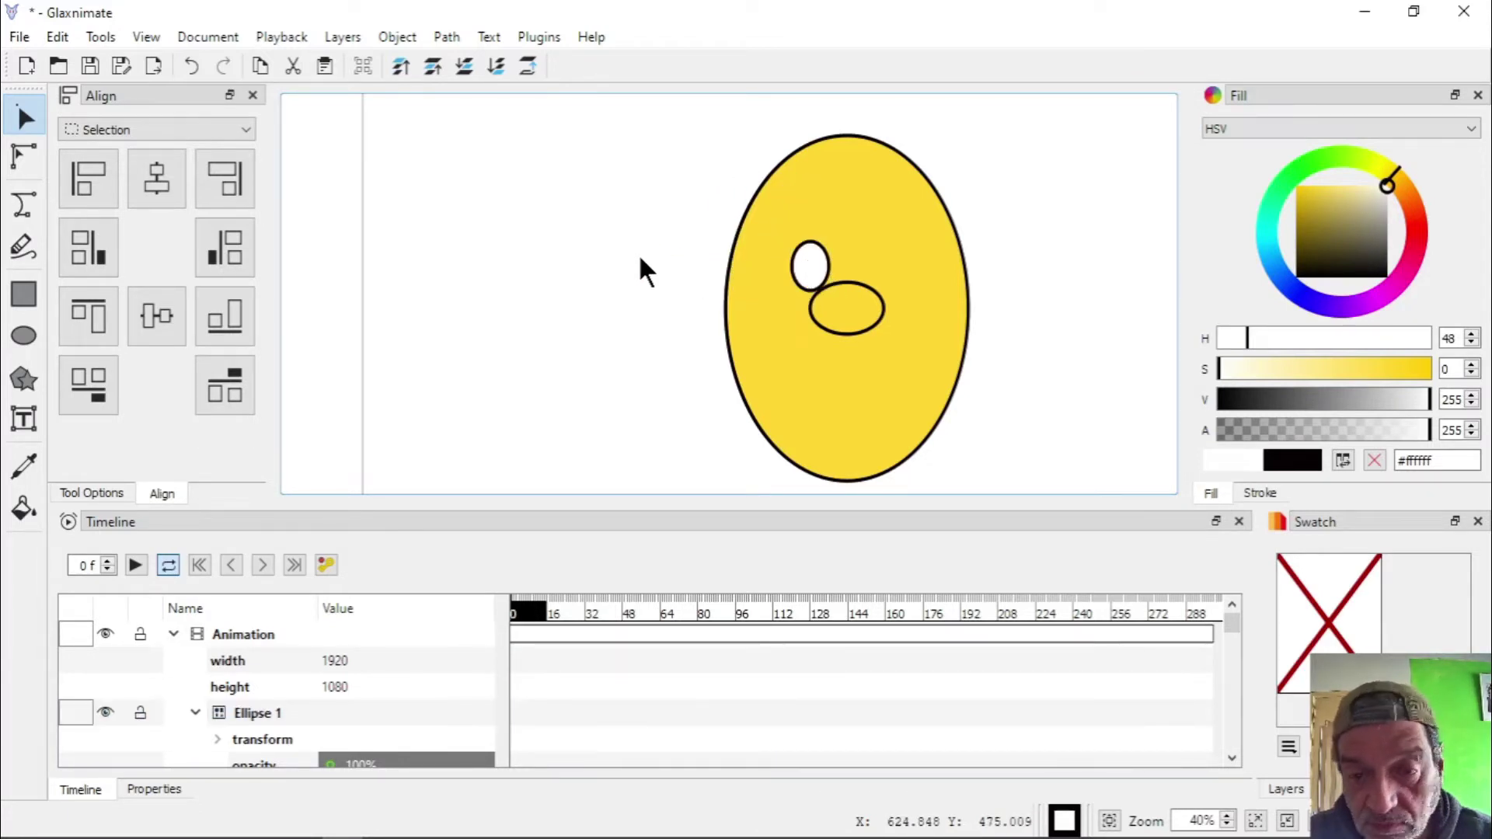
pyautogui.click(805, 261)
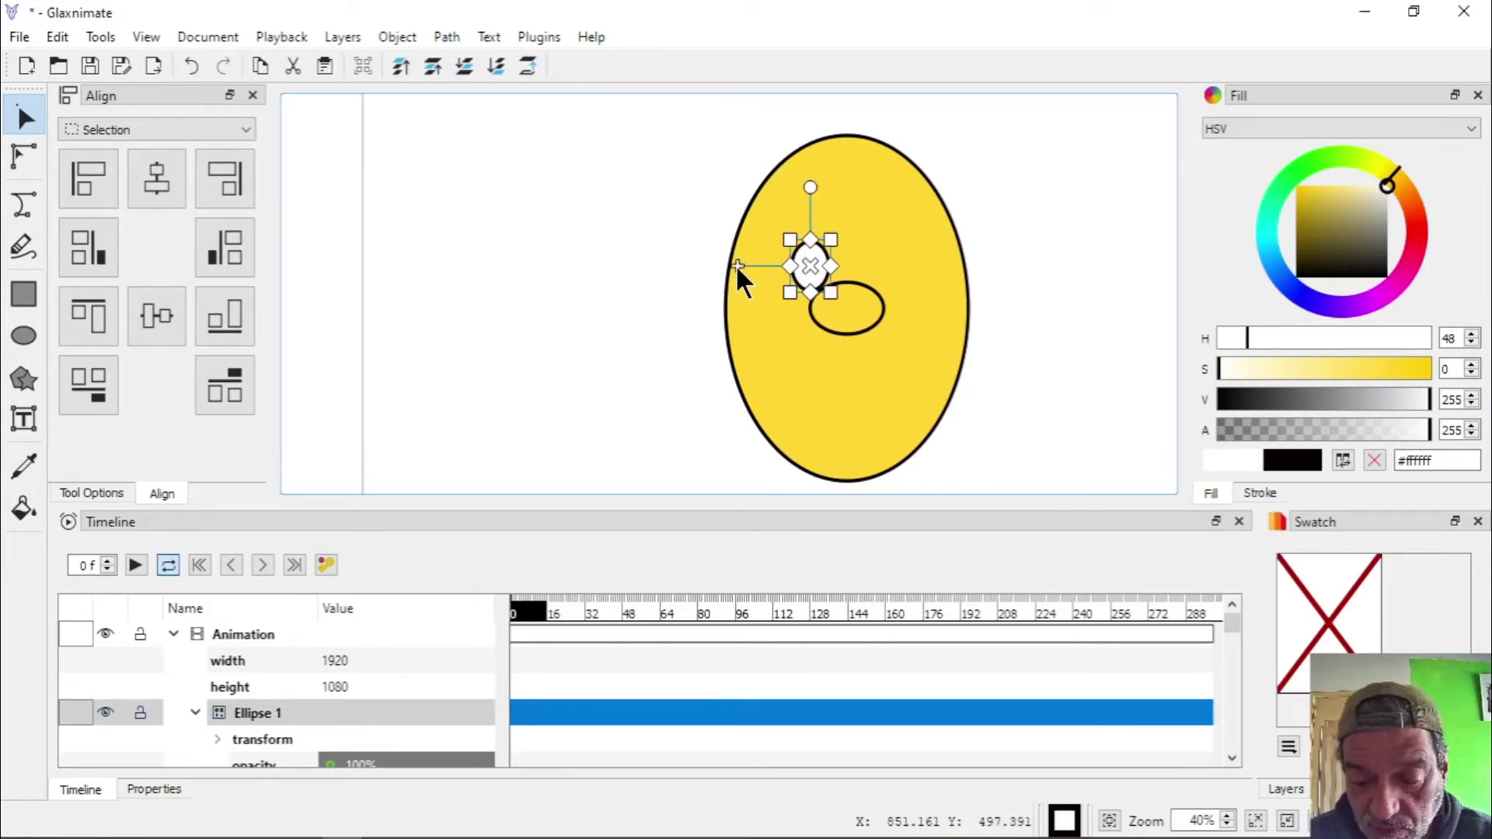
pyautogui.press('Right')
pyautogui.moveTo(736, 264); pyautogui.dragTo(743, 263)
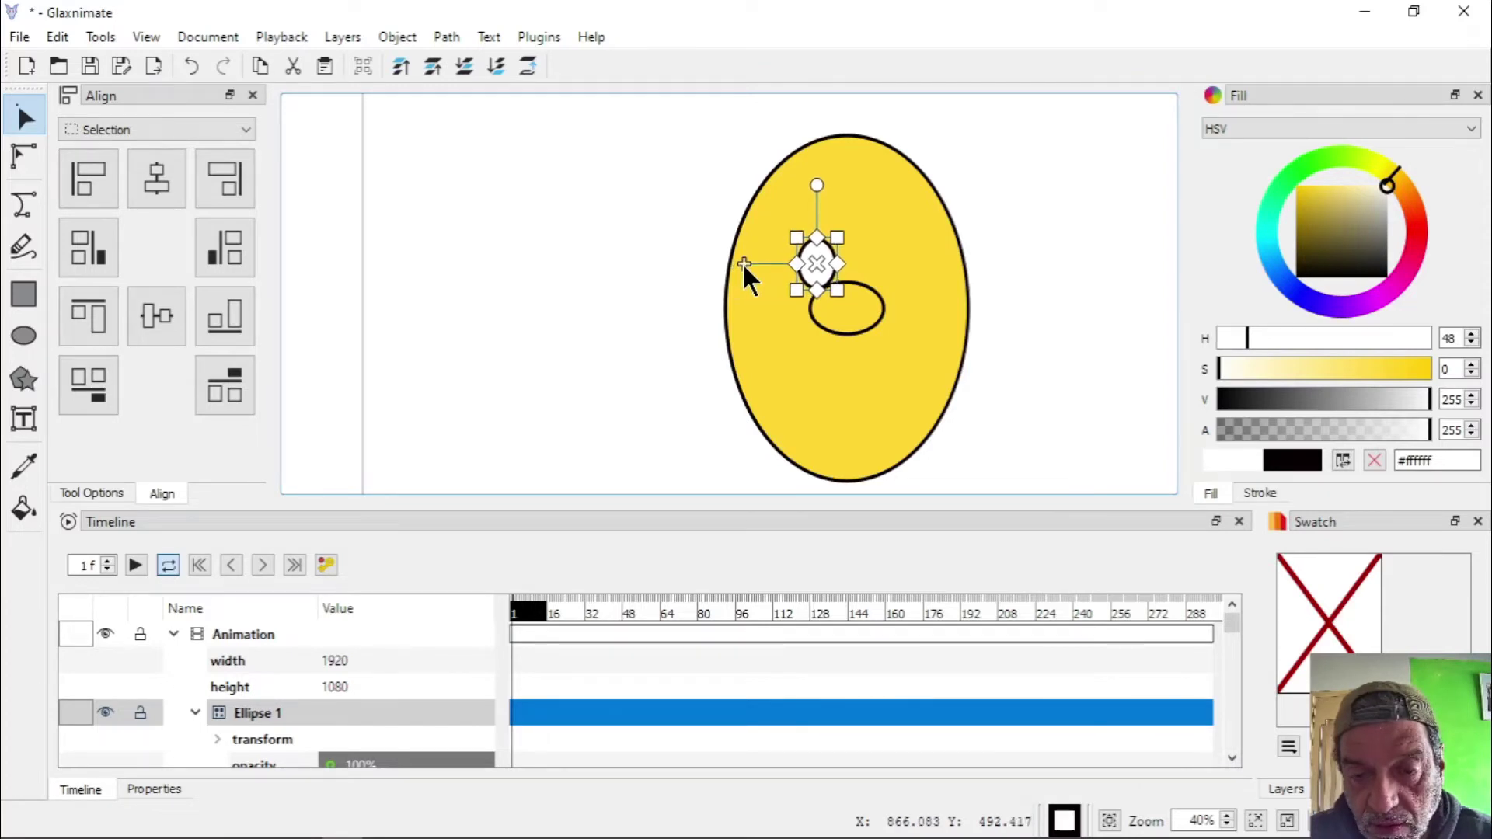
pyautogui.click(646, 261)
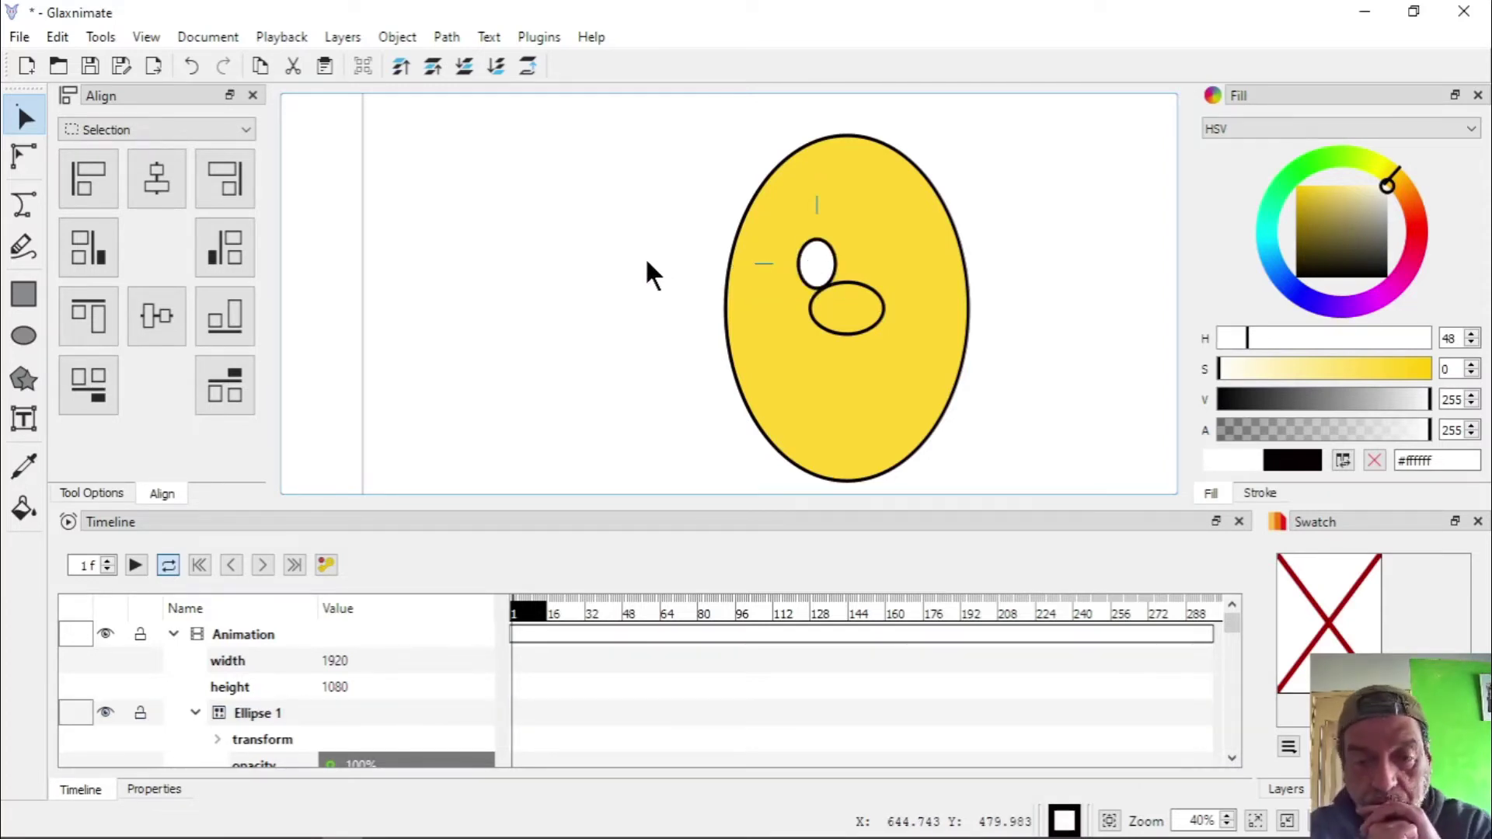
# Rename the small white ellipse's group to Ojos and collapse the Ojos and OJOS entries in the timeline
pyautogui.click(829, 258)
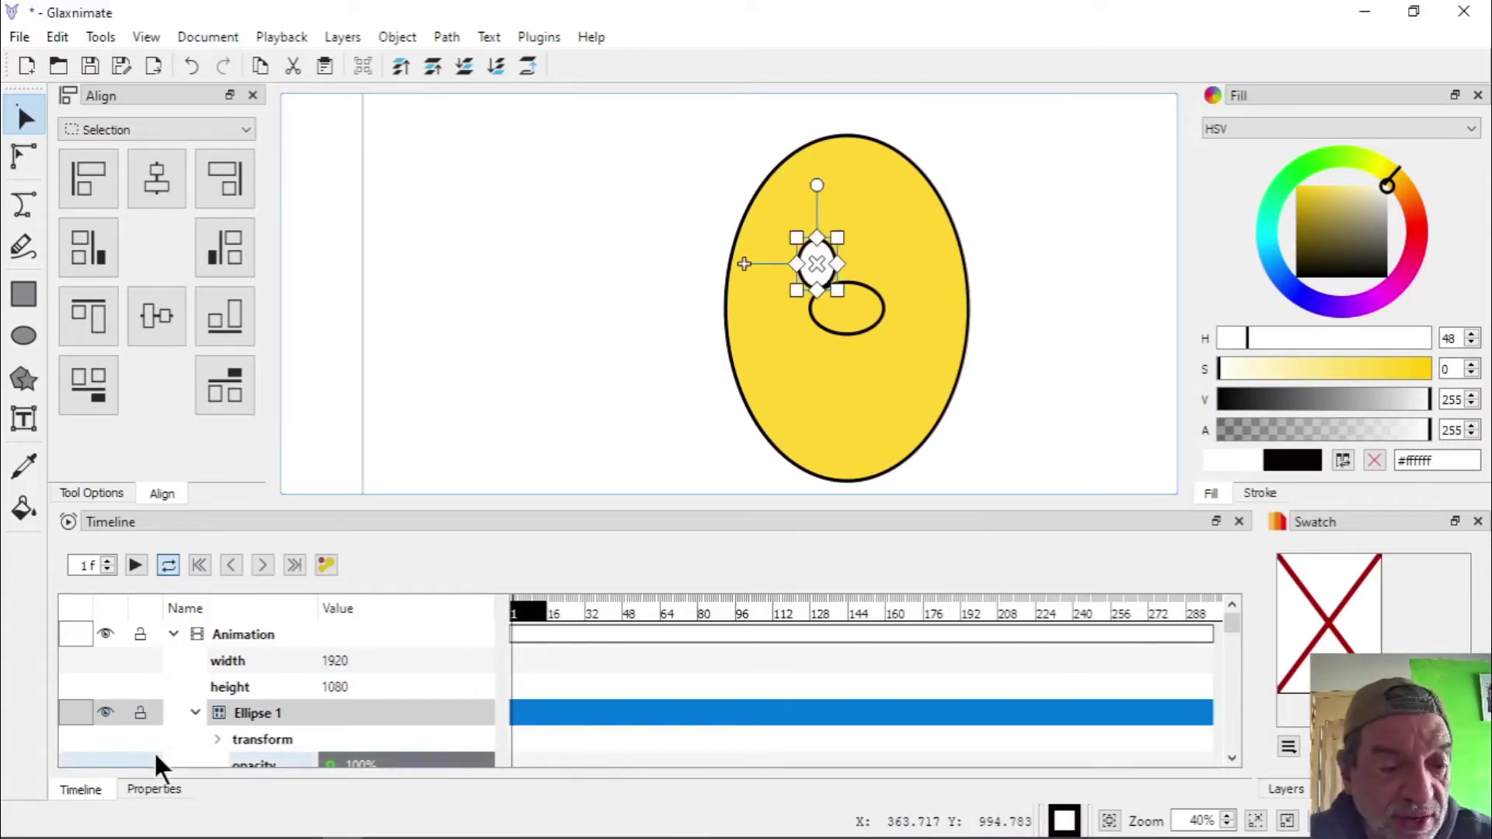
pyautogui.click(263, 715)
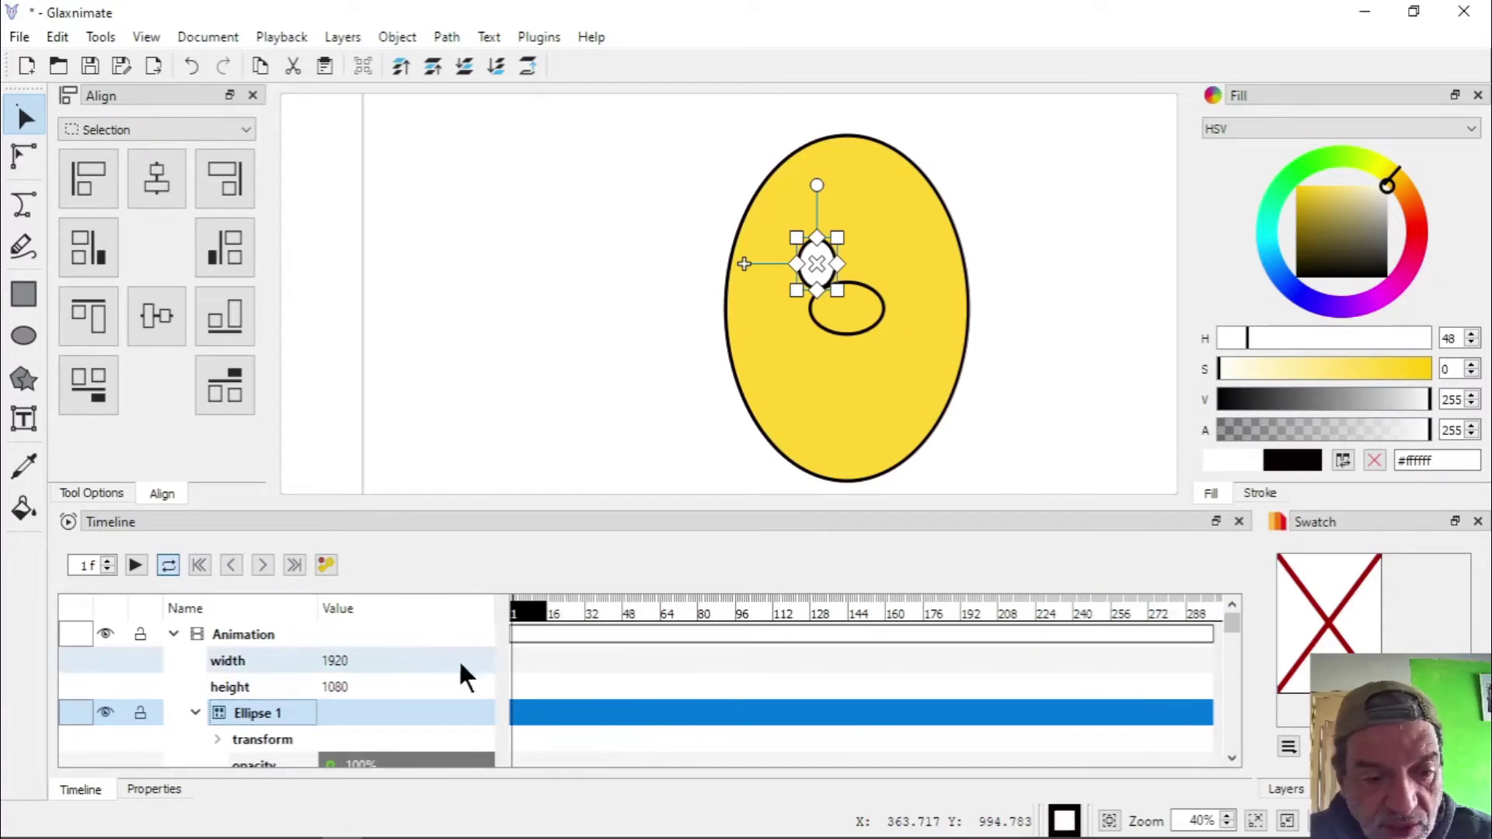
pyautogui.doubleClick(289, 715)
pyautogui.write('Ojo')
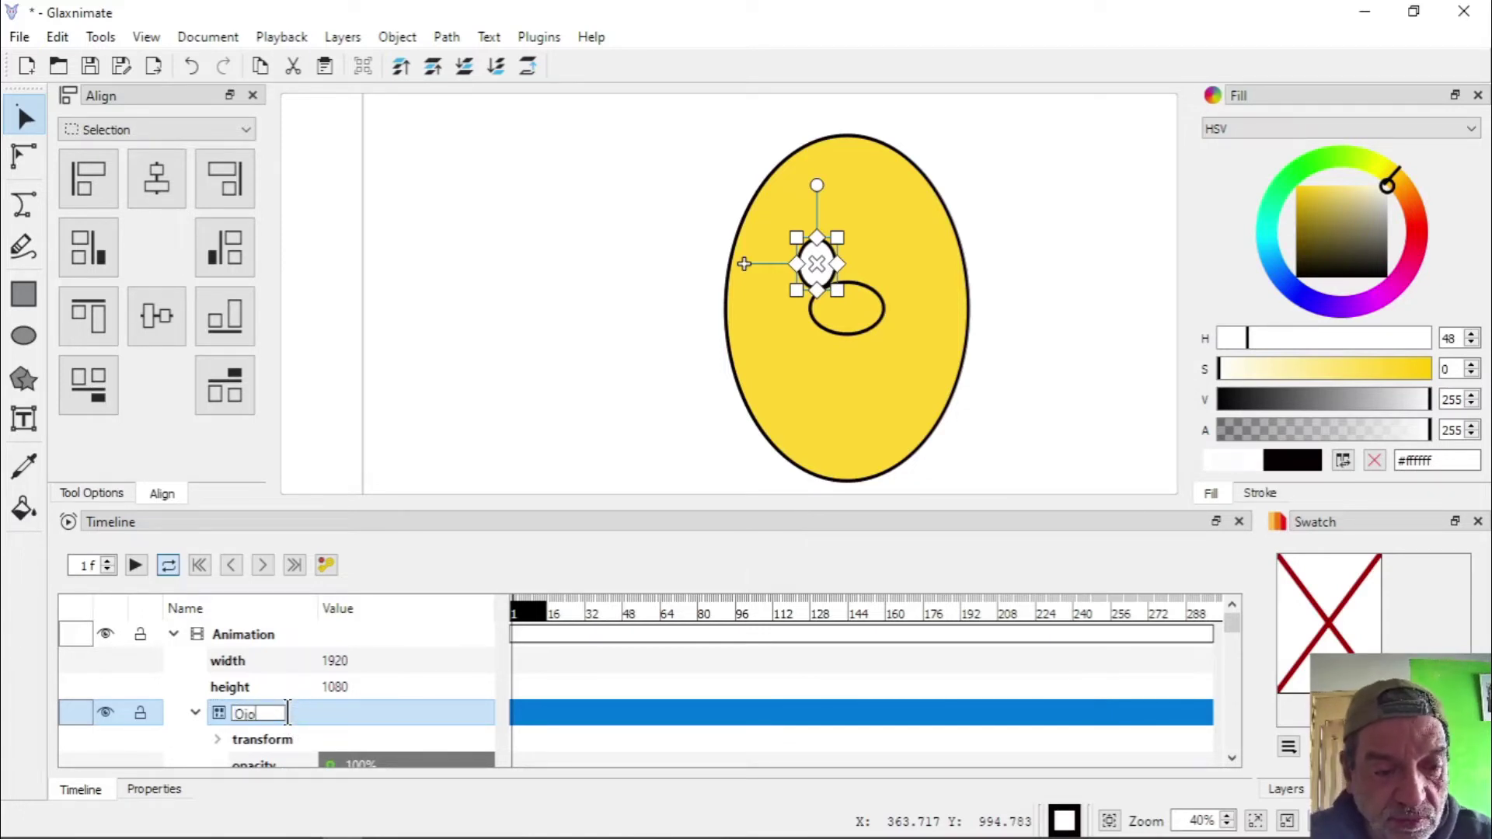
pyautogui.write('s')
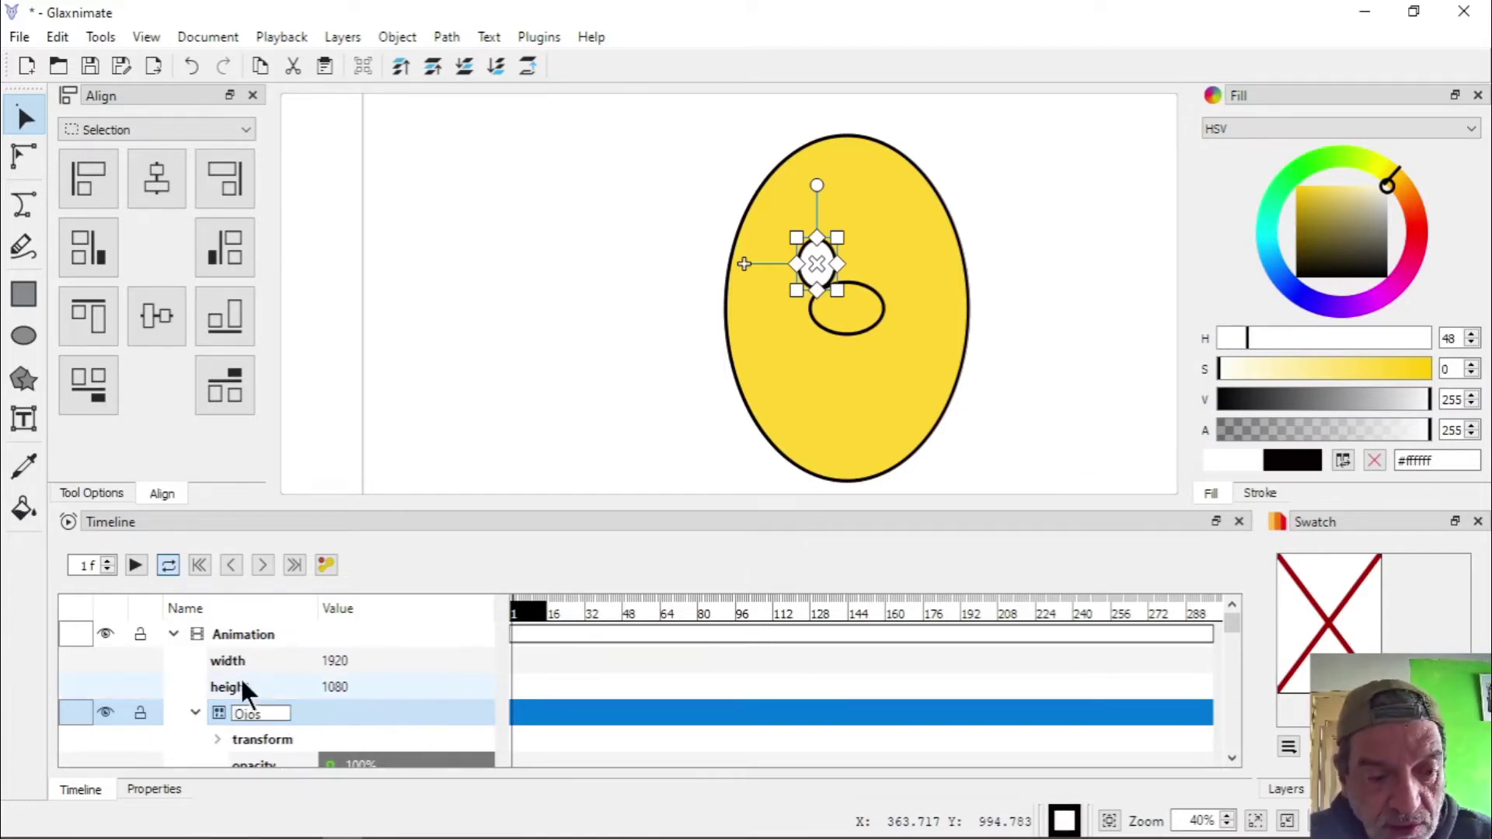
pyautogui.click(199, 711)
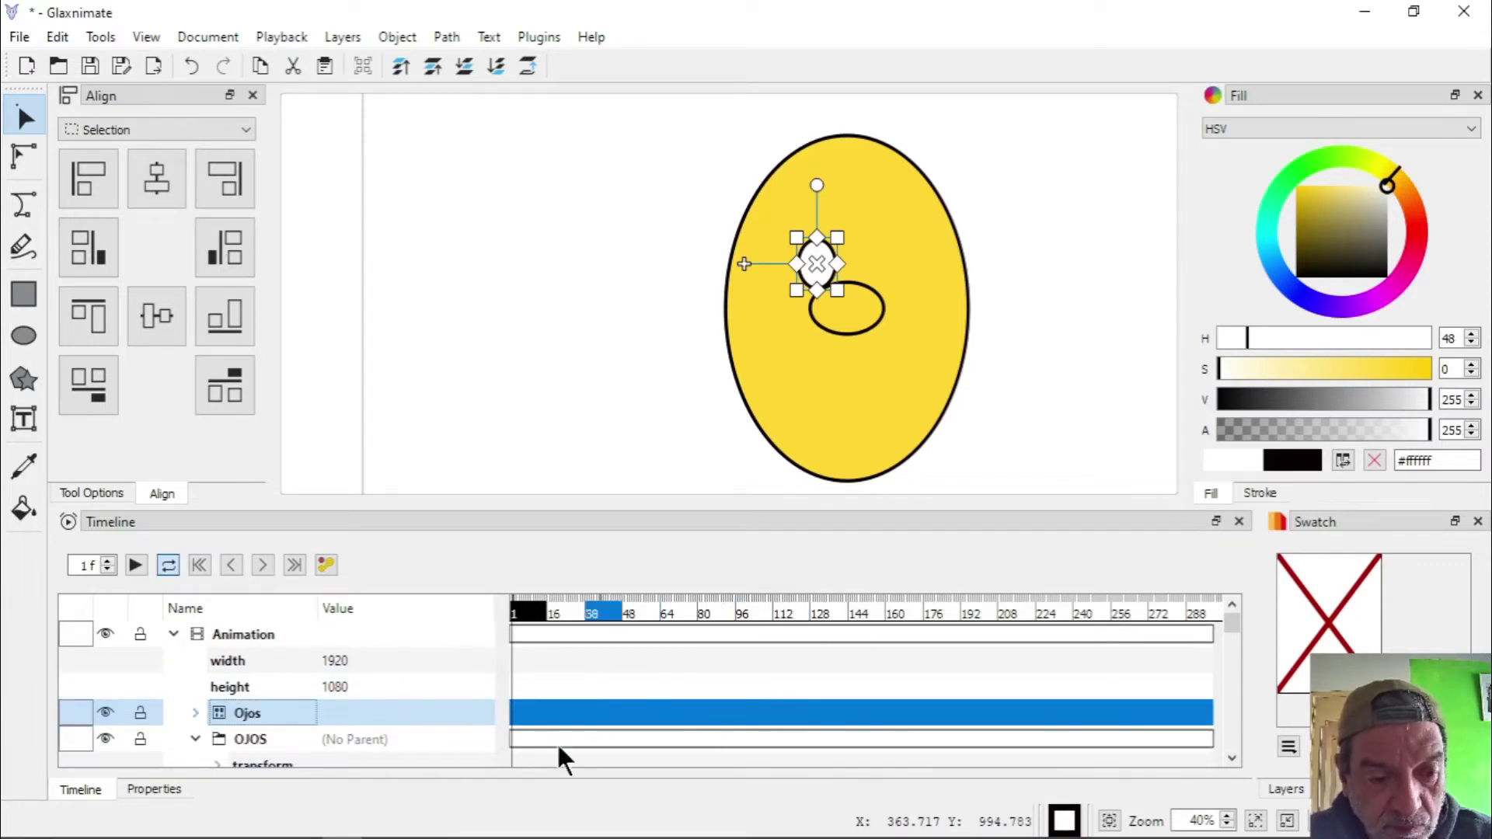
pyautogui.click(230, 740)
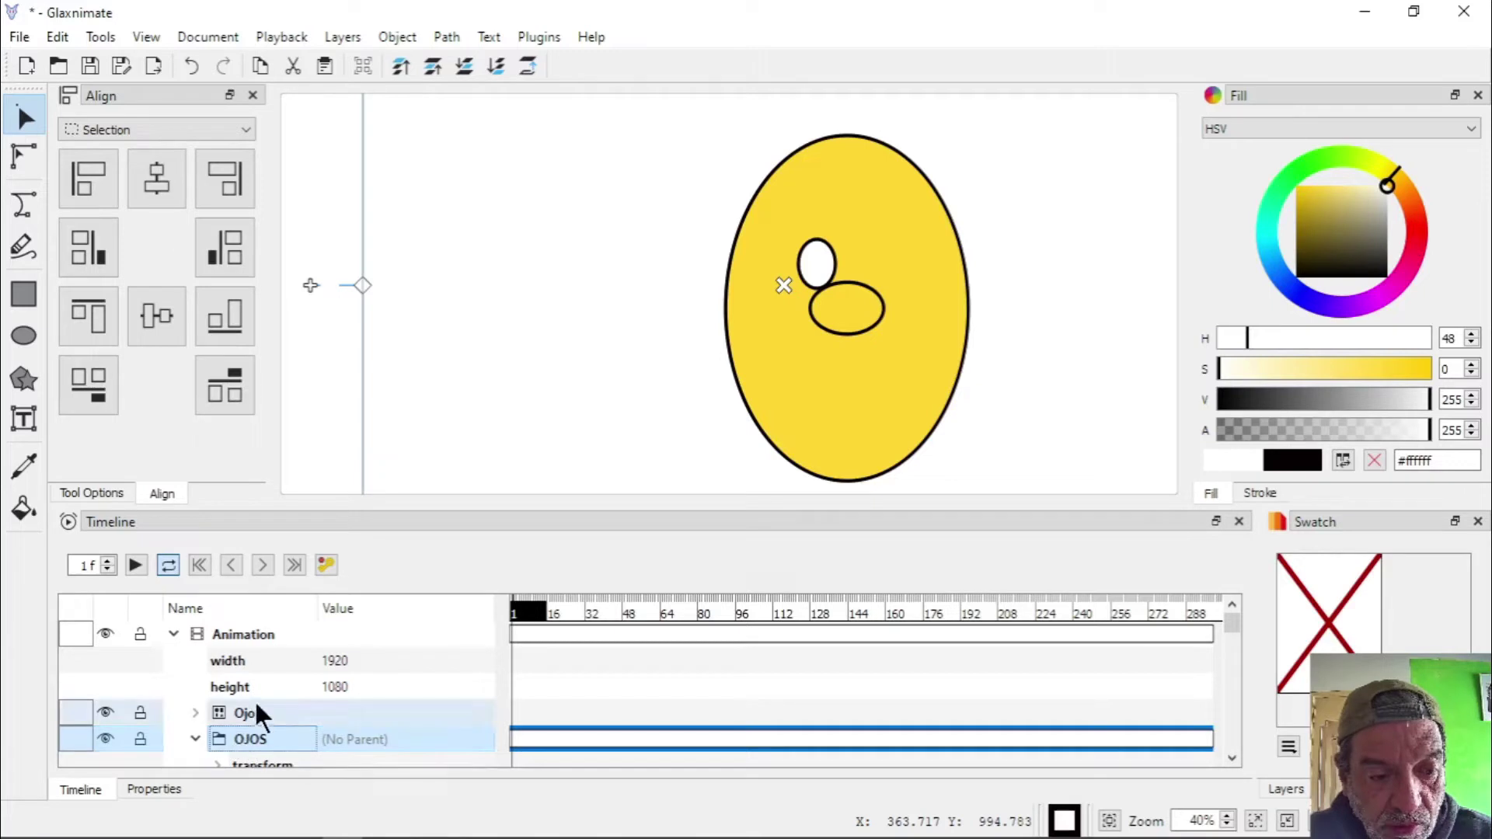
pyautogui.click(195, 738)
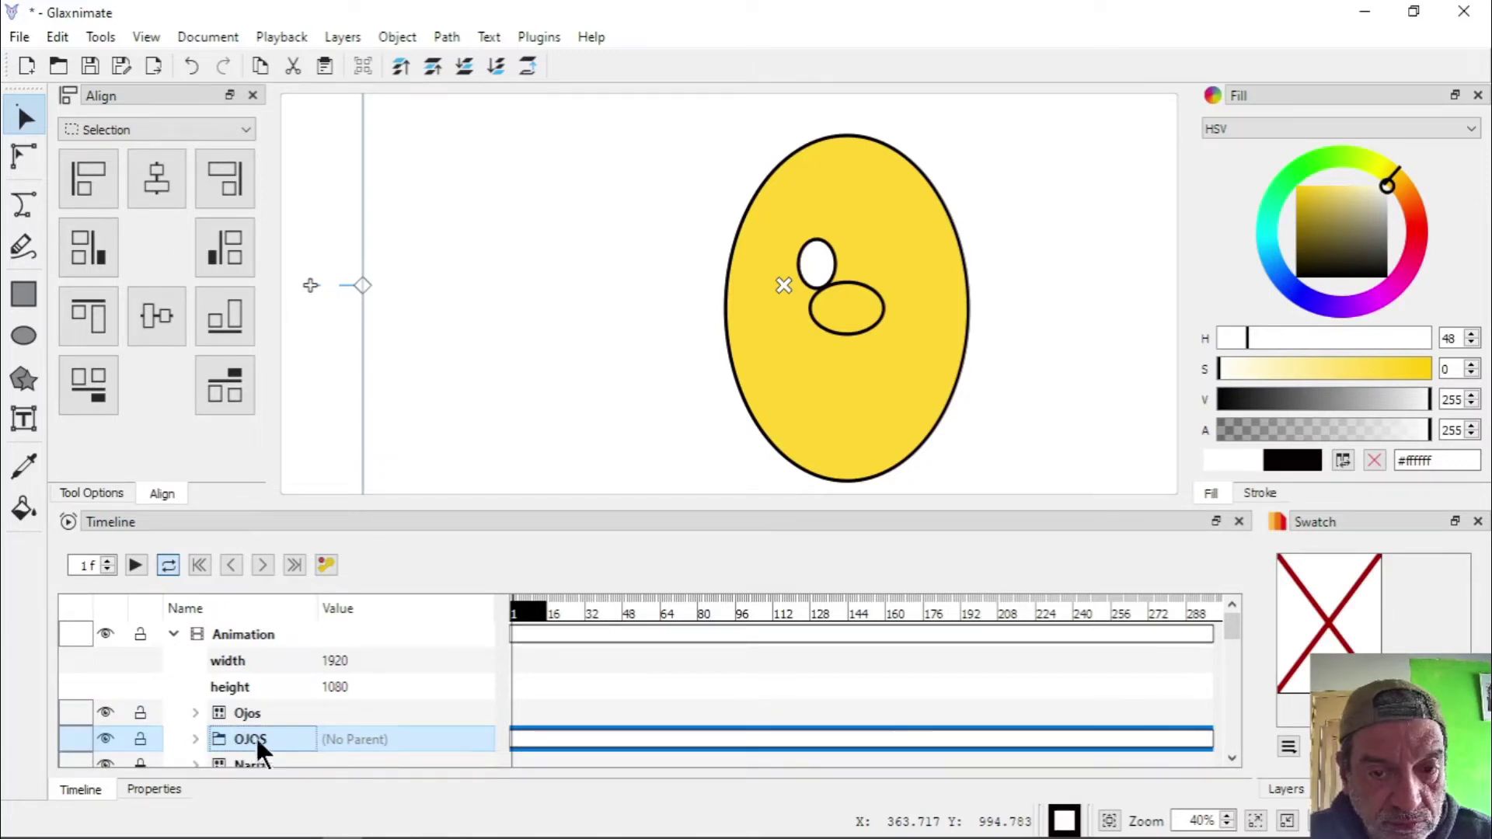
# Delete the white ellipse on the face and draw a new small upright one left of the face inside the OJOS layer
pyautogui.click(820, 260)
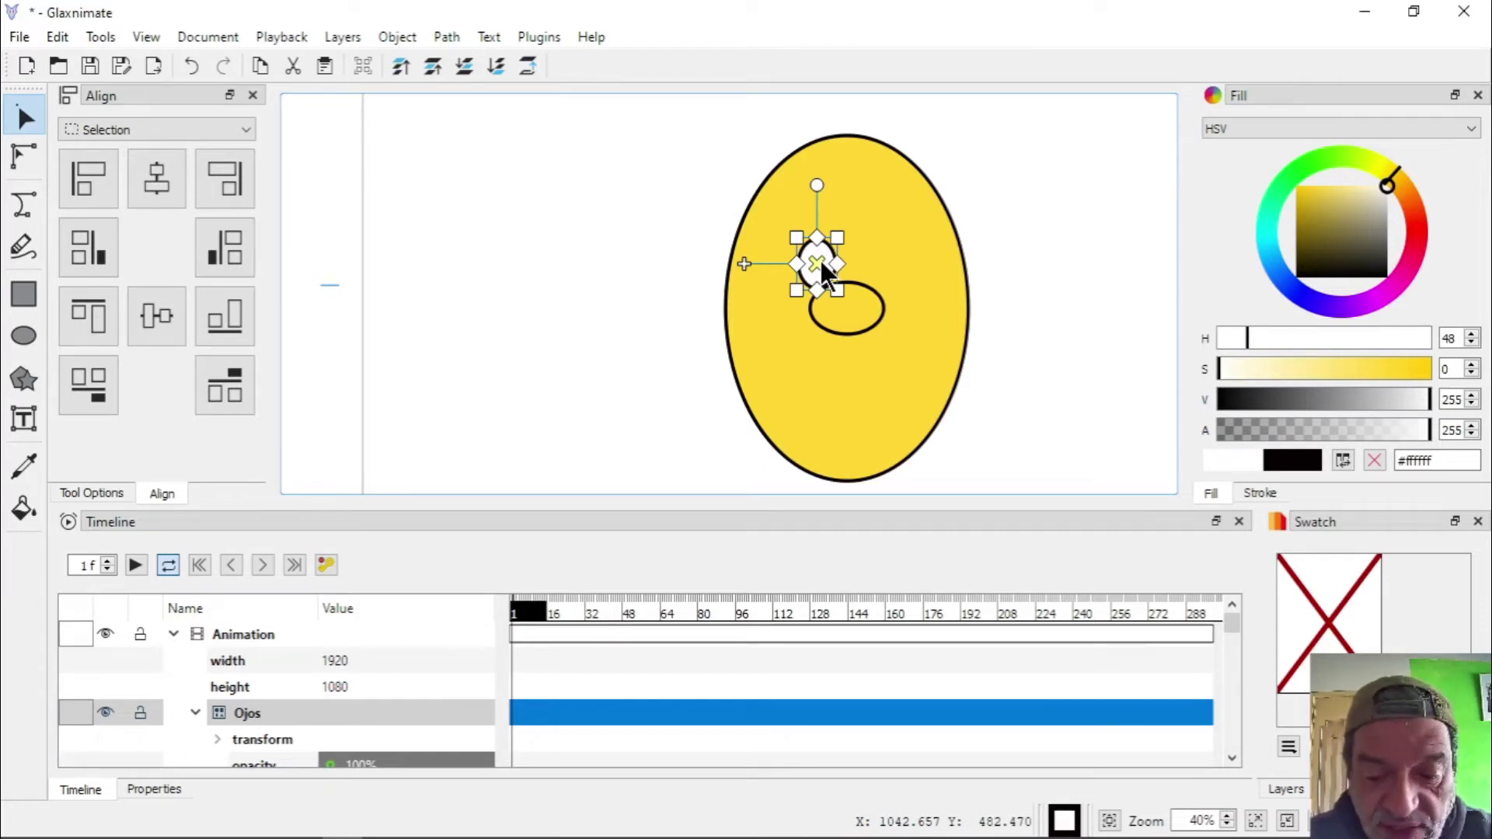
pyautogui.press('Delete')
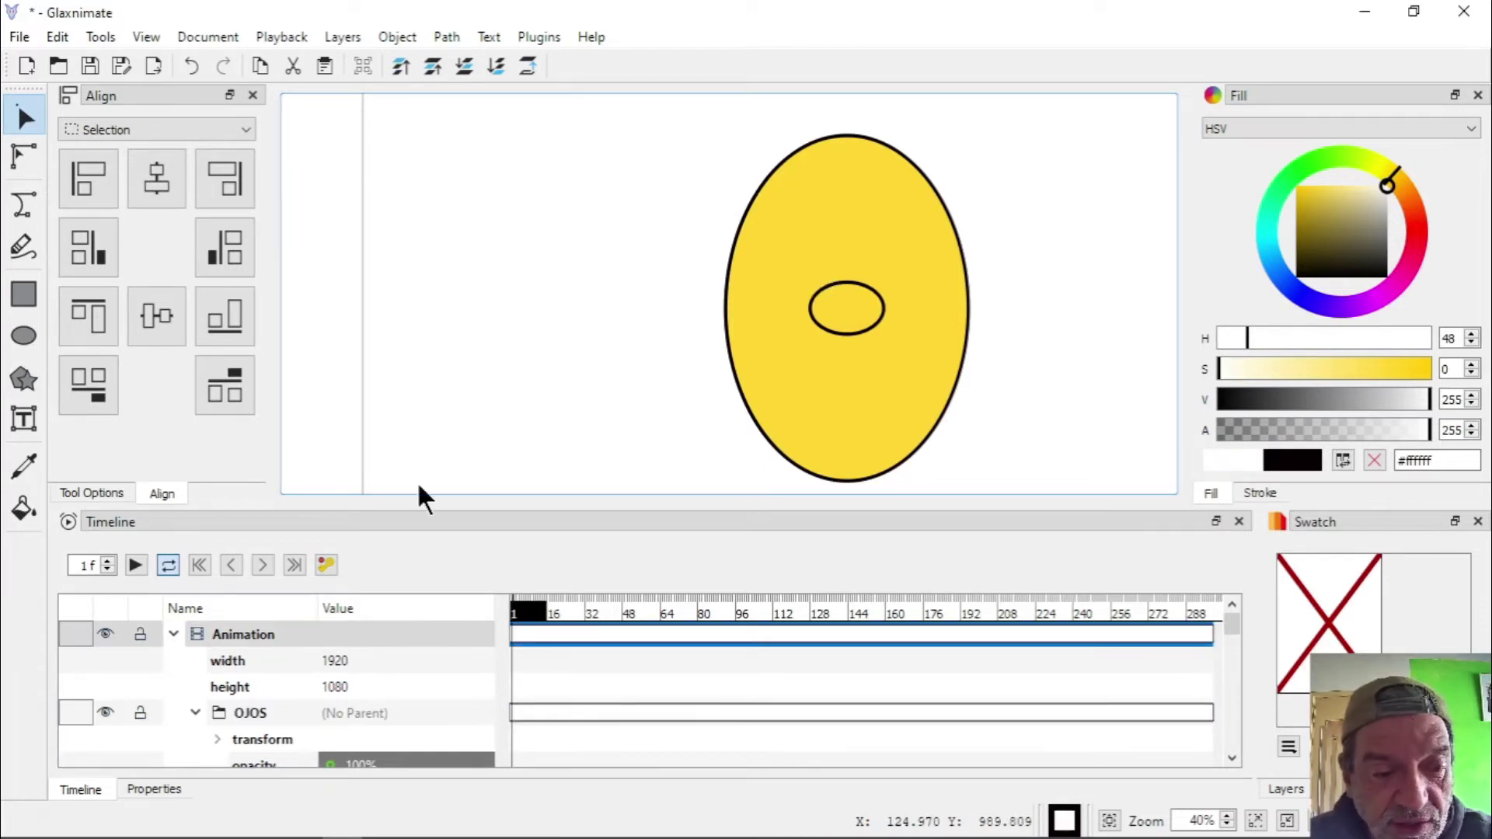
pyautogui.click(287, 722)
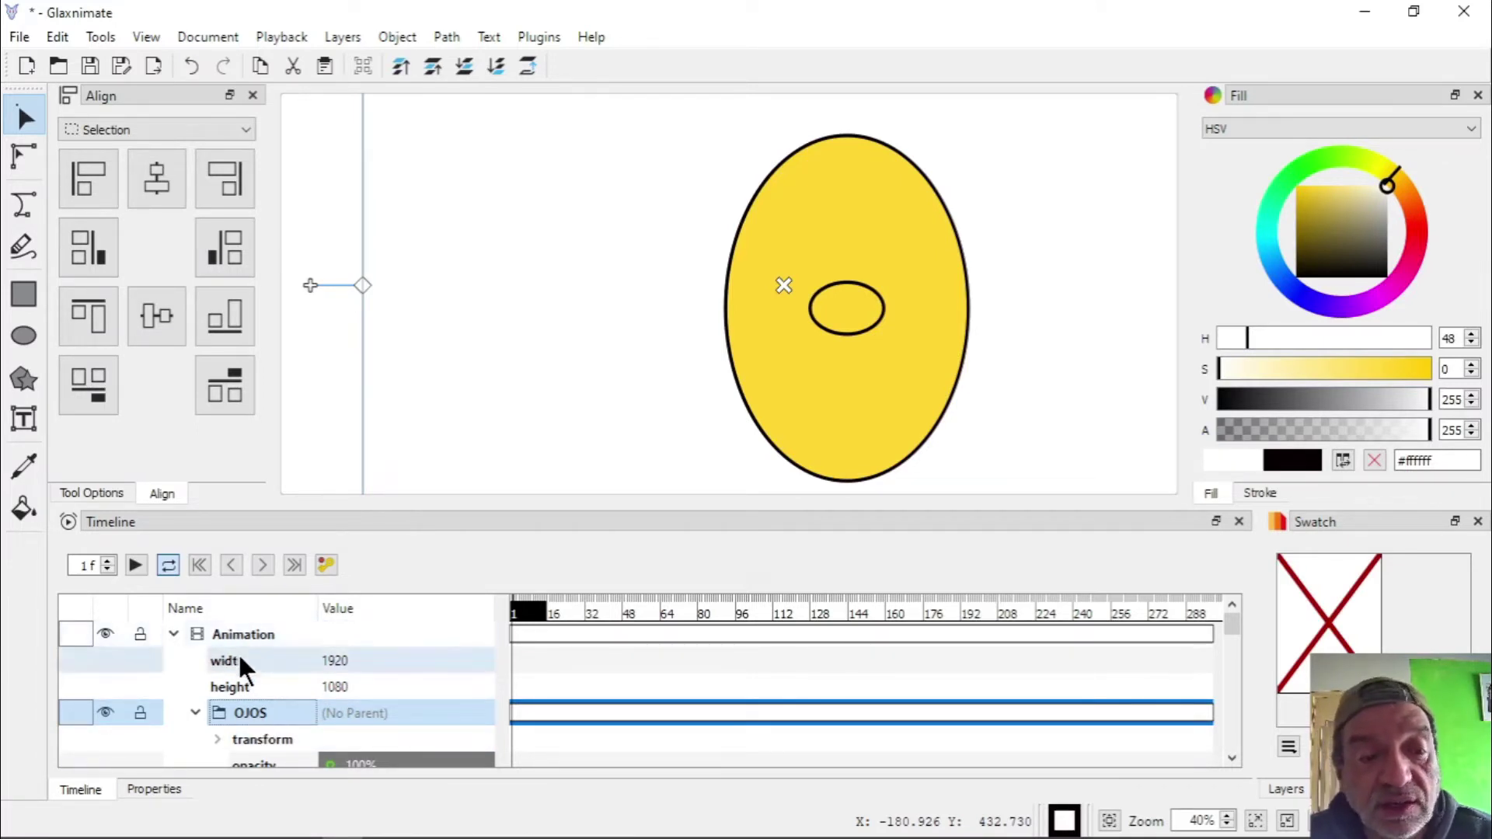
pyautogui.click(23, 336)
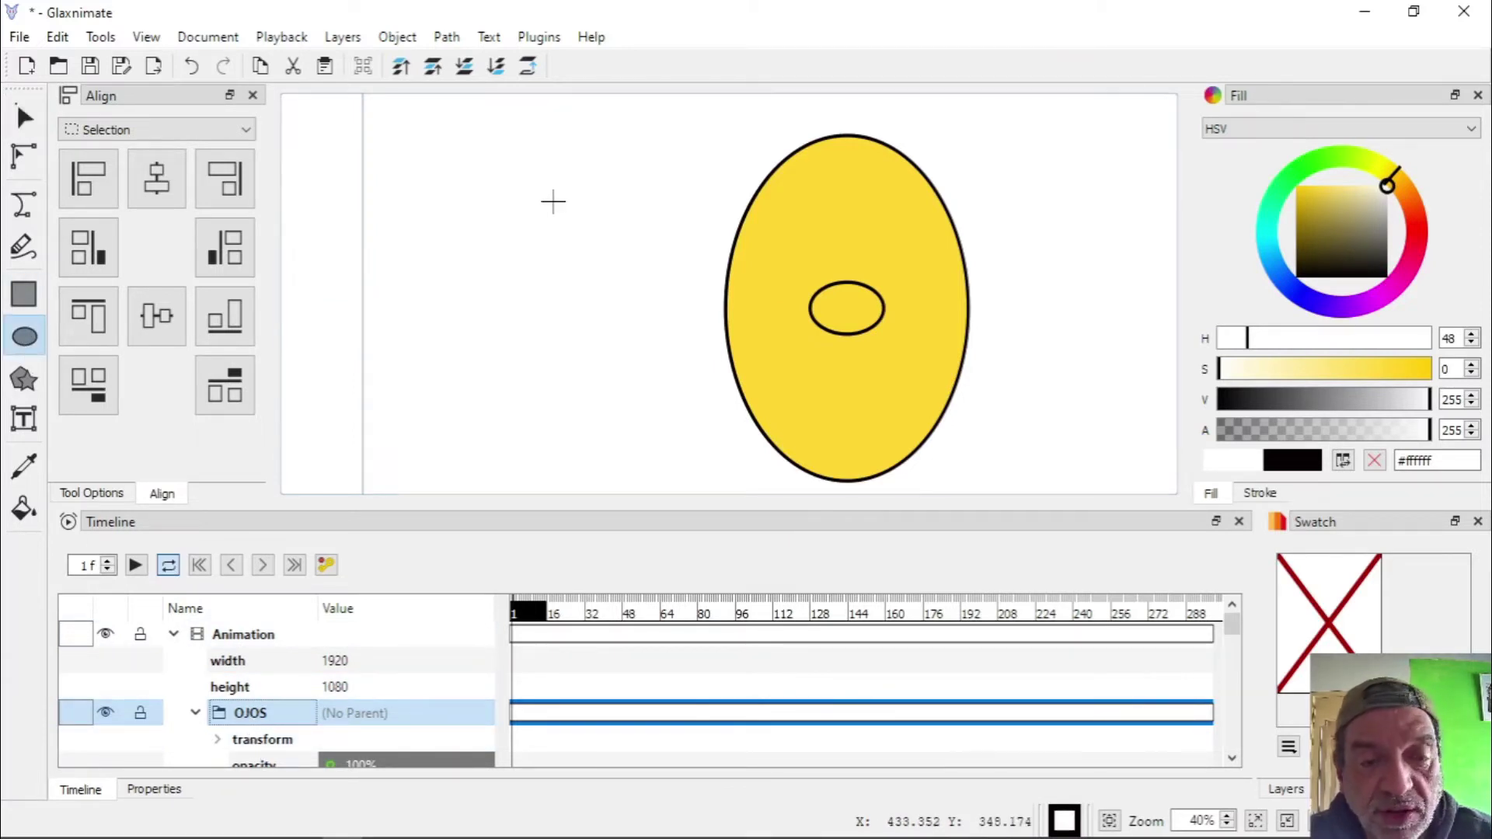
pyautogui.moveTo(552, 200); pyautogui.dragTo(584, 247)
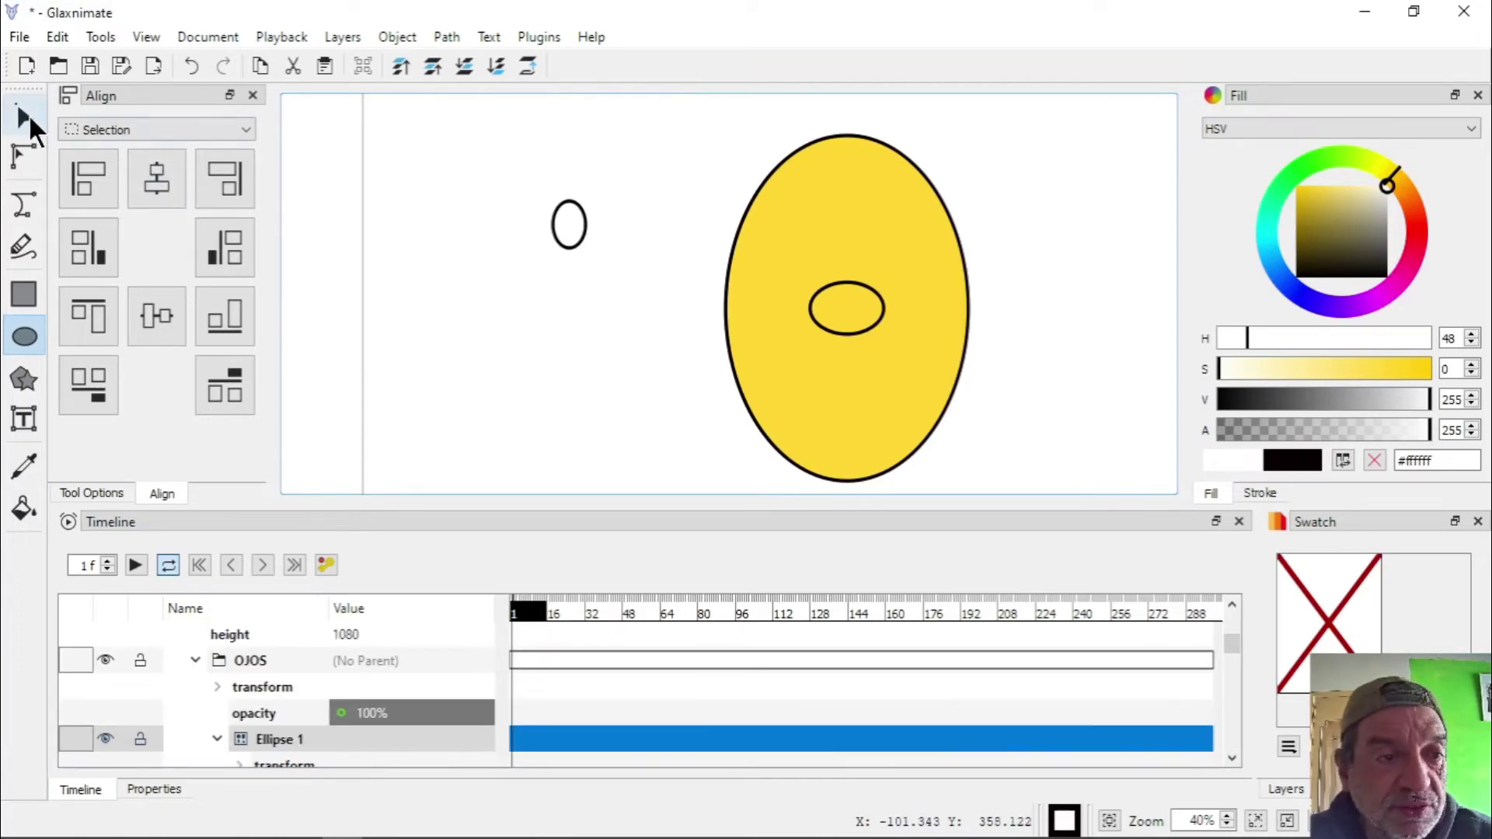
# Move the new white ellipse onto the face above the nose's left part as the first eye, and deselect it
pyautogui.click(25, 118)
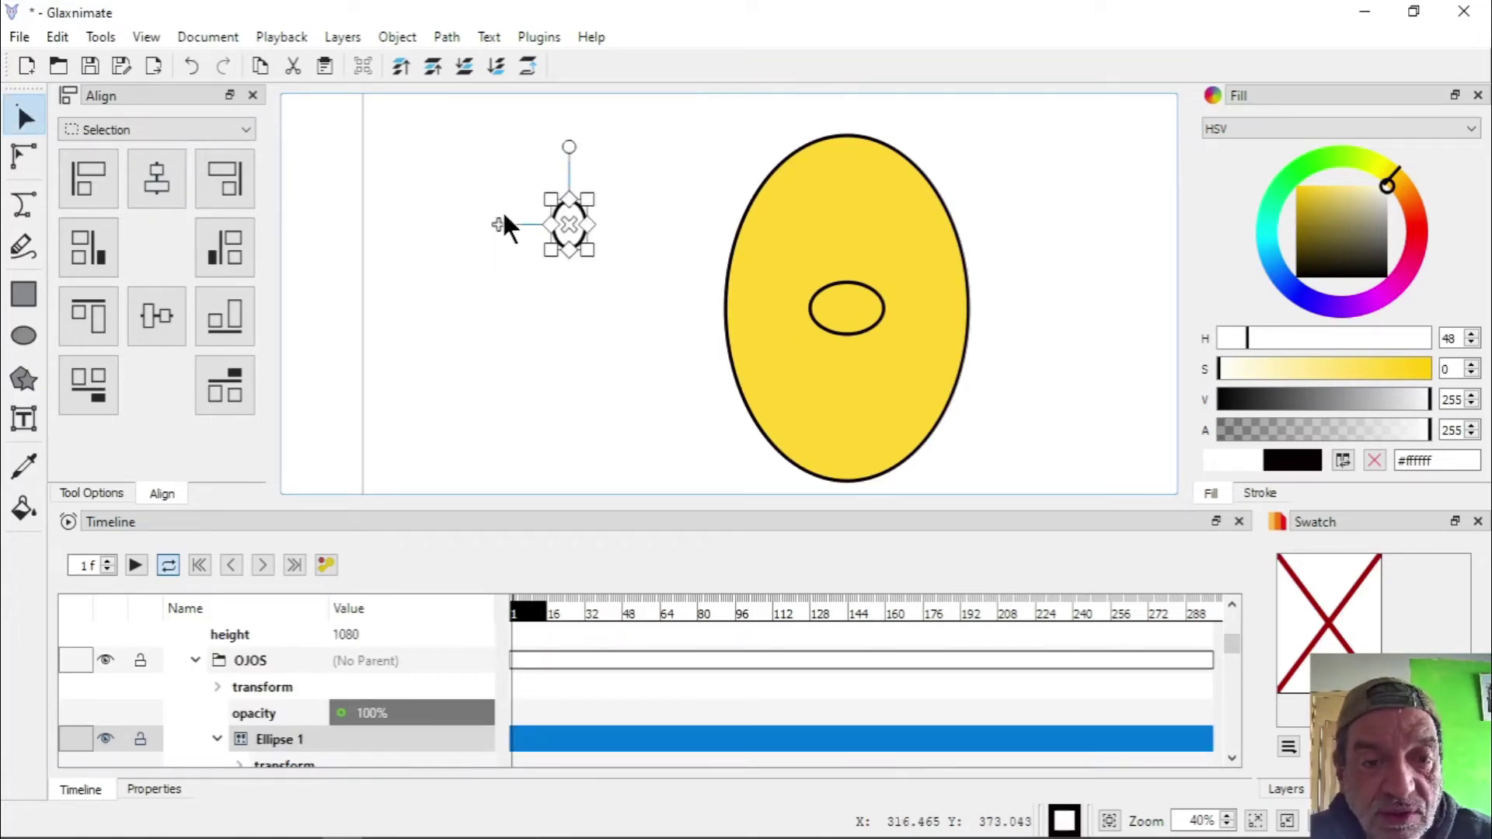
pyautogui.moveTo(499, 225); pyautogui.dragTo(744, 264)
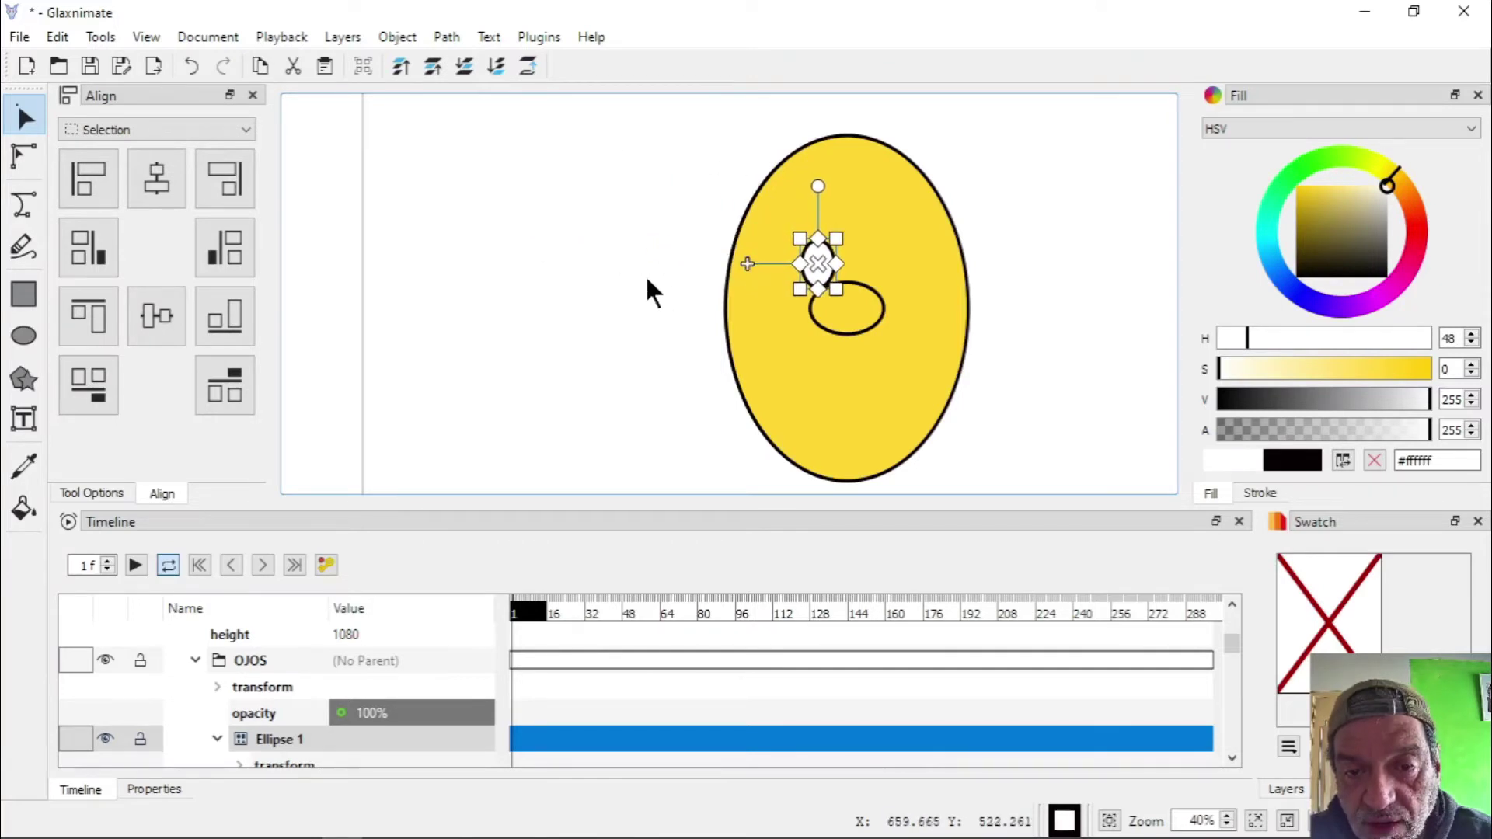
pyautogui.click(607, 272)
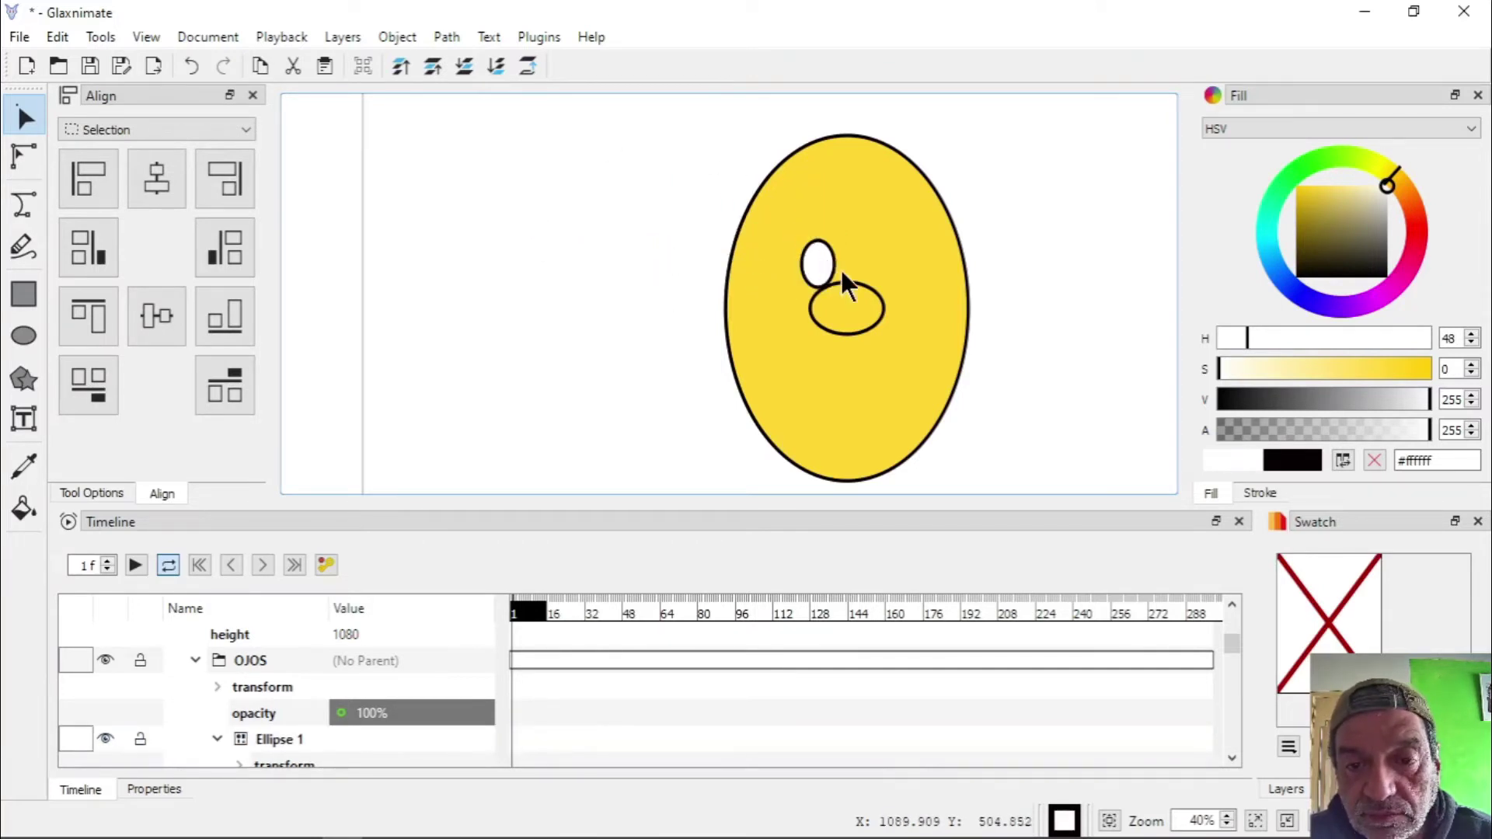
# Duplicate the white eye ellipse and move the copy above the right part of the nose
pyautogui.click(818, 262)
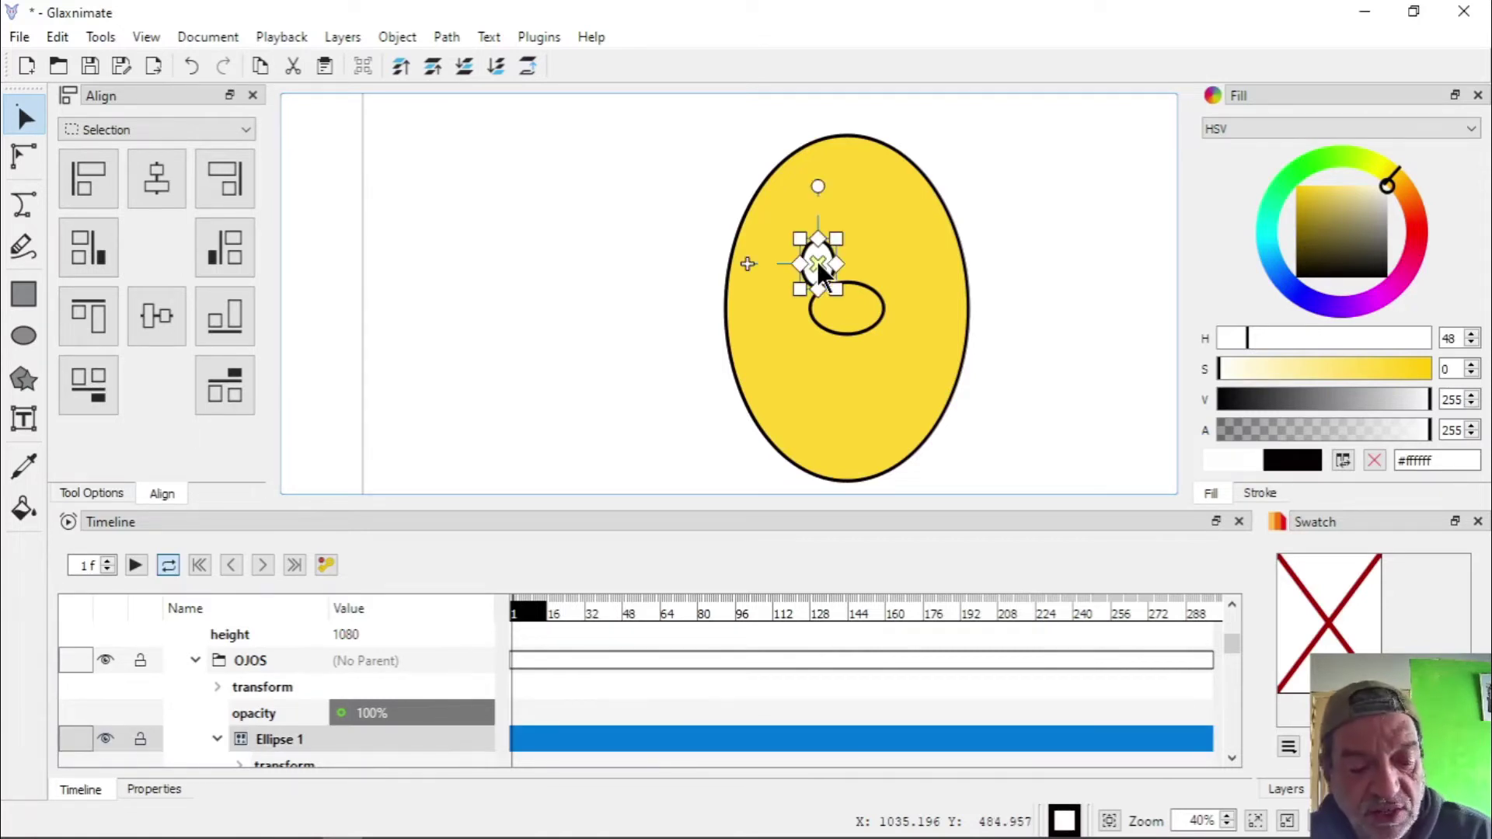
pyautogui.hotkey('ctrl', 'd')
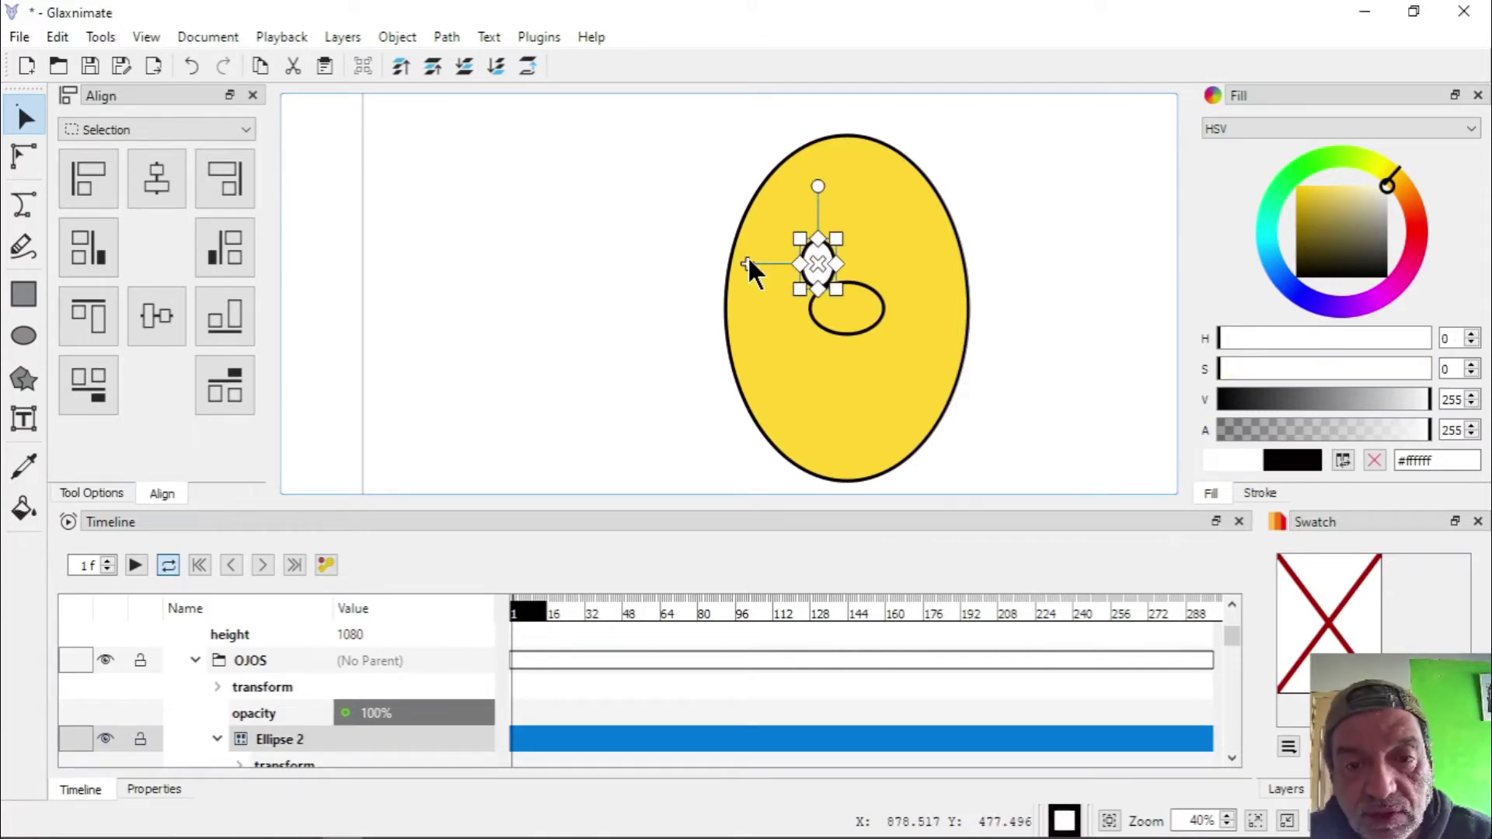
pyautogui.moveTo(747, 263); pyautogui.dragTo(805, 256)
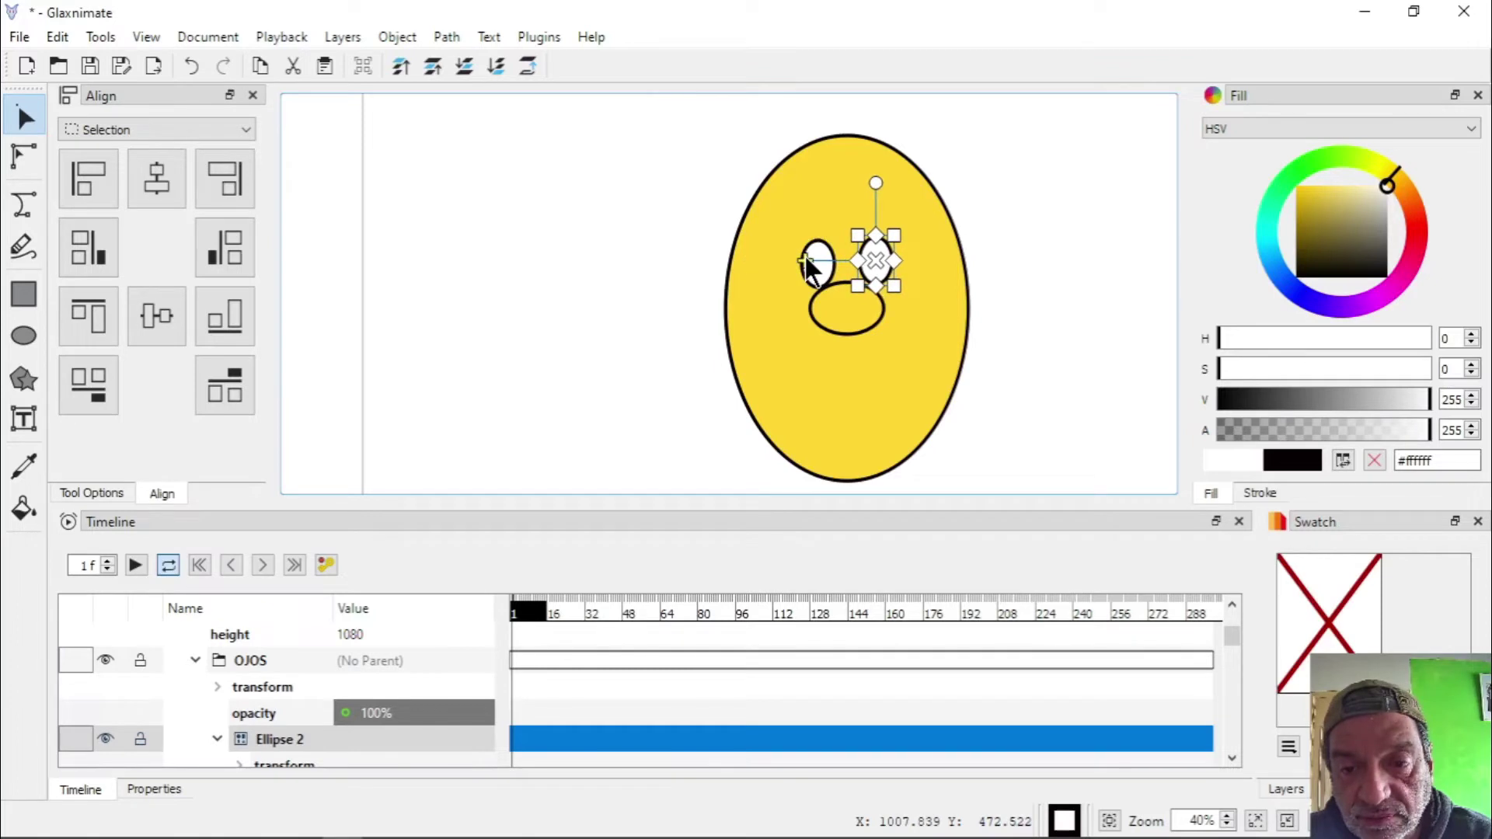
pyautogui.click(610, 283)
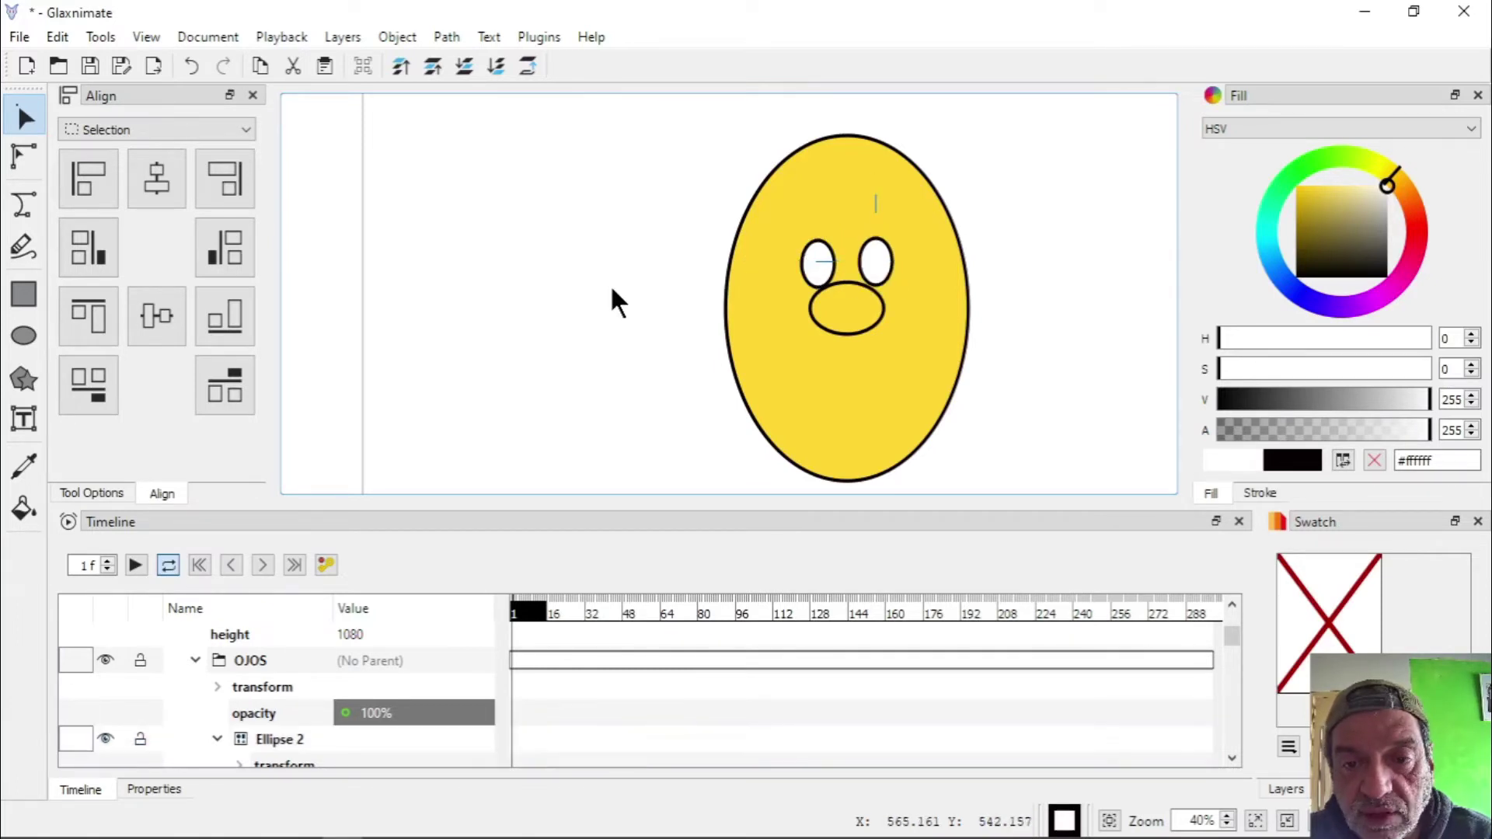
pyautogui.click(877, 261)
pyautogui.moveTo(738, 257); pyautogui.dragTo(557, 259)
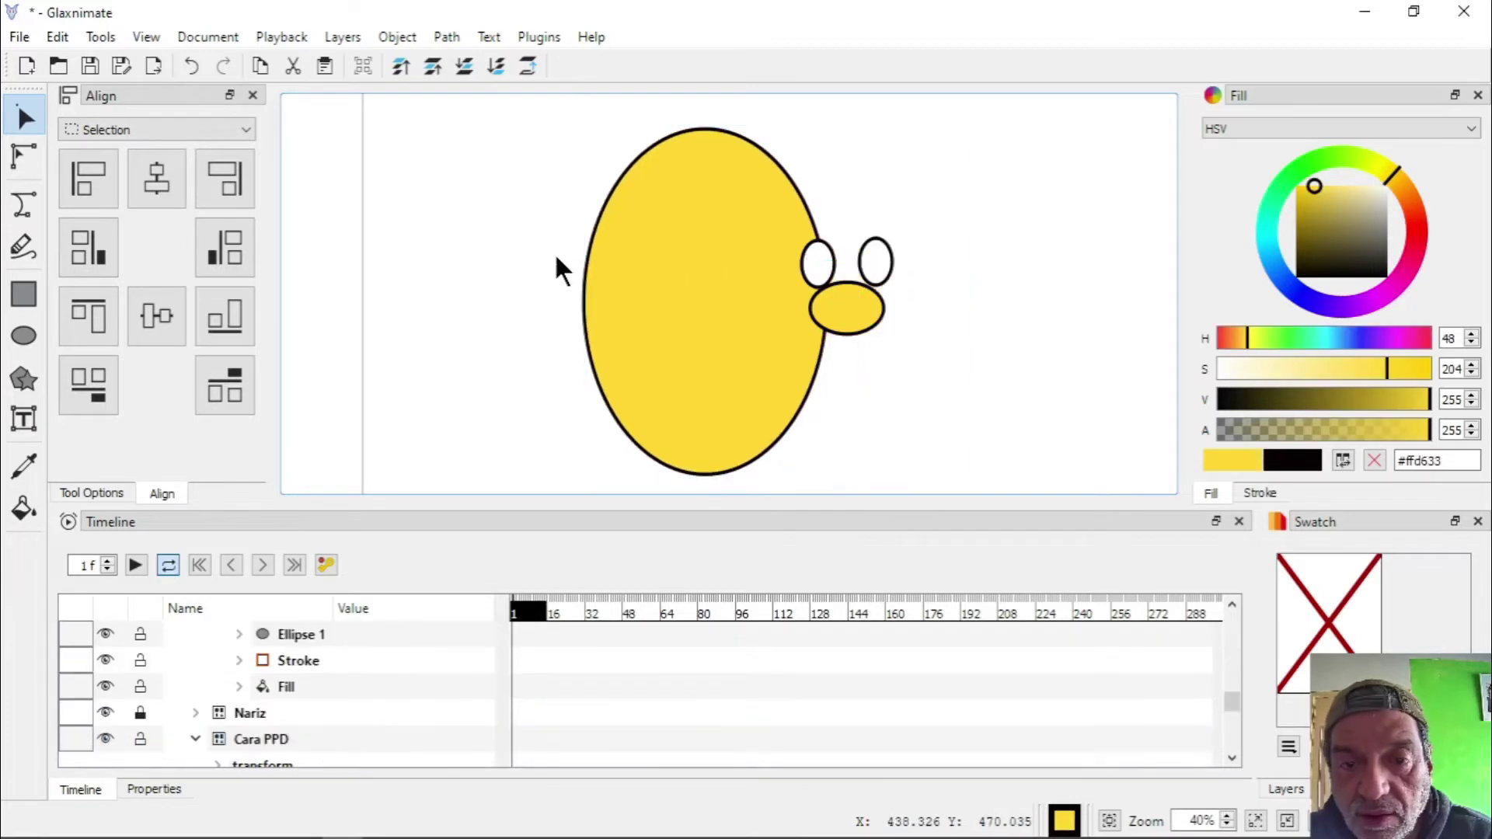
pyautogui.hotkey('ctrl', 'z')
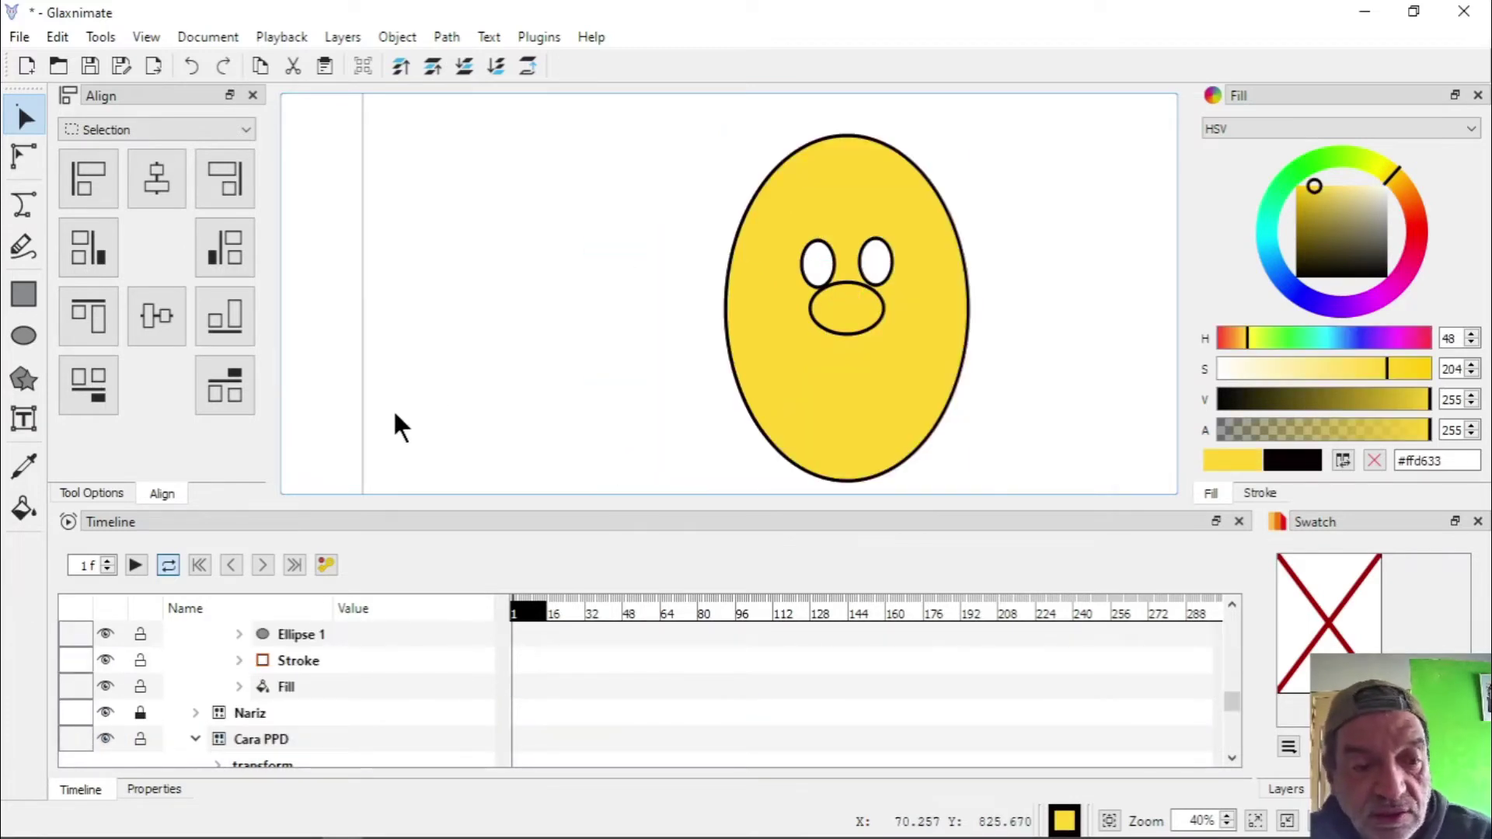
# Lock the Cara PPD group in the timeline so the face cannot be moved accidentally
pyautogui.click(1233, 754)
pyautogui.click(1233, 753)
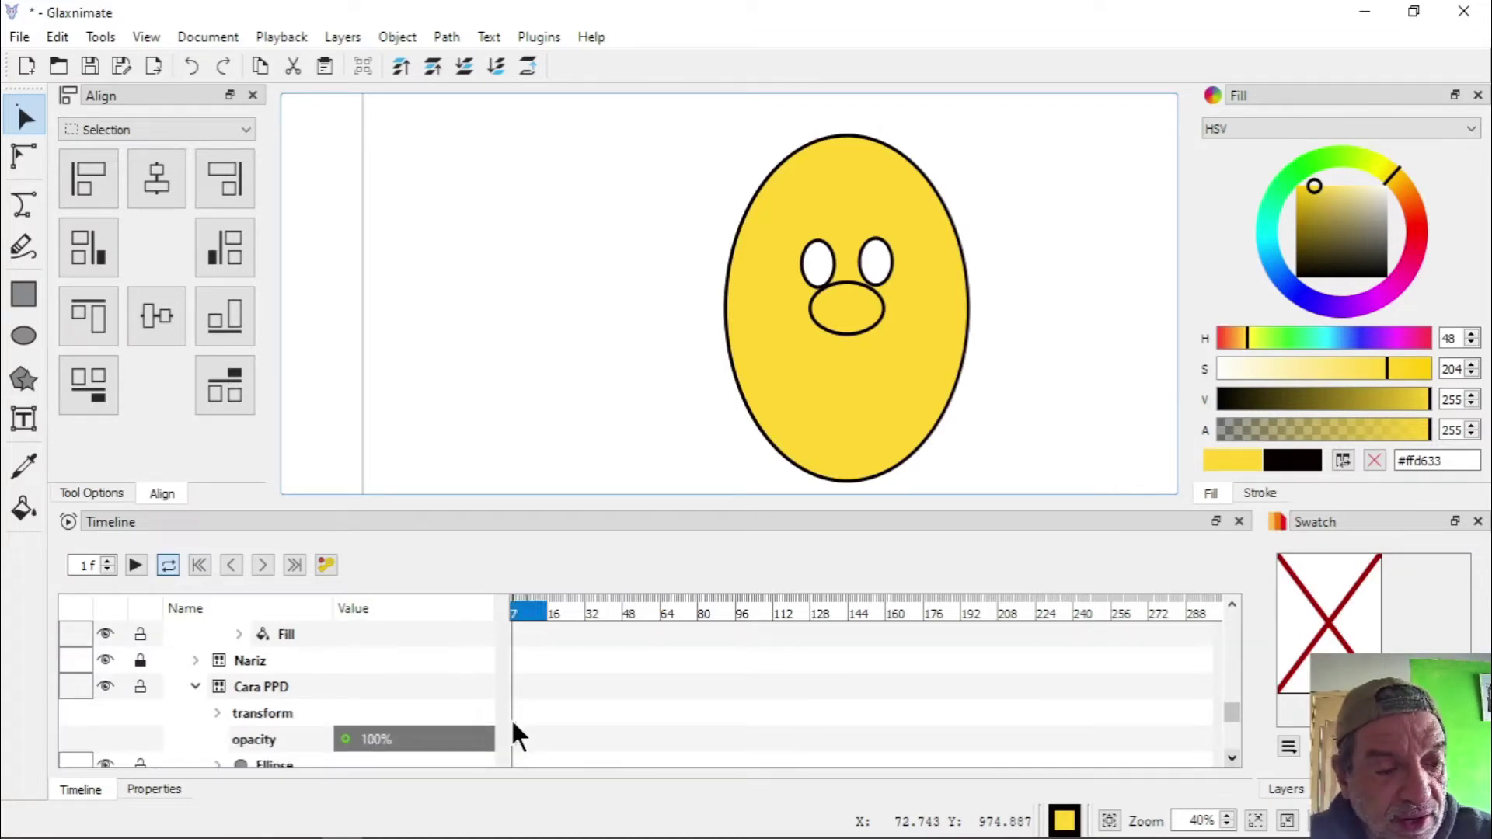
pyautogui.click(138, 683)
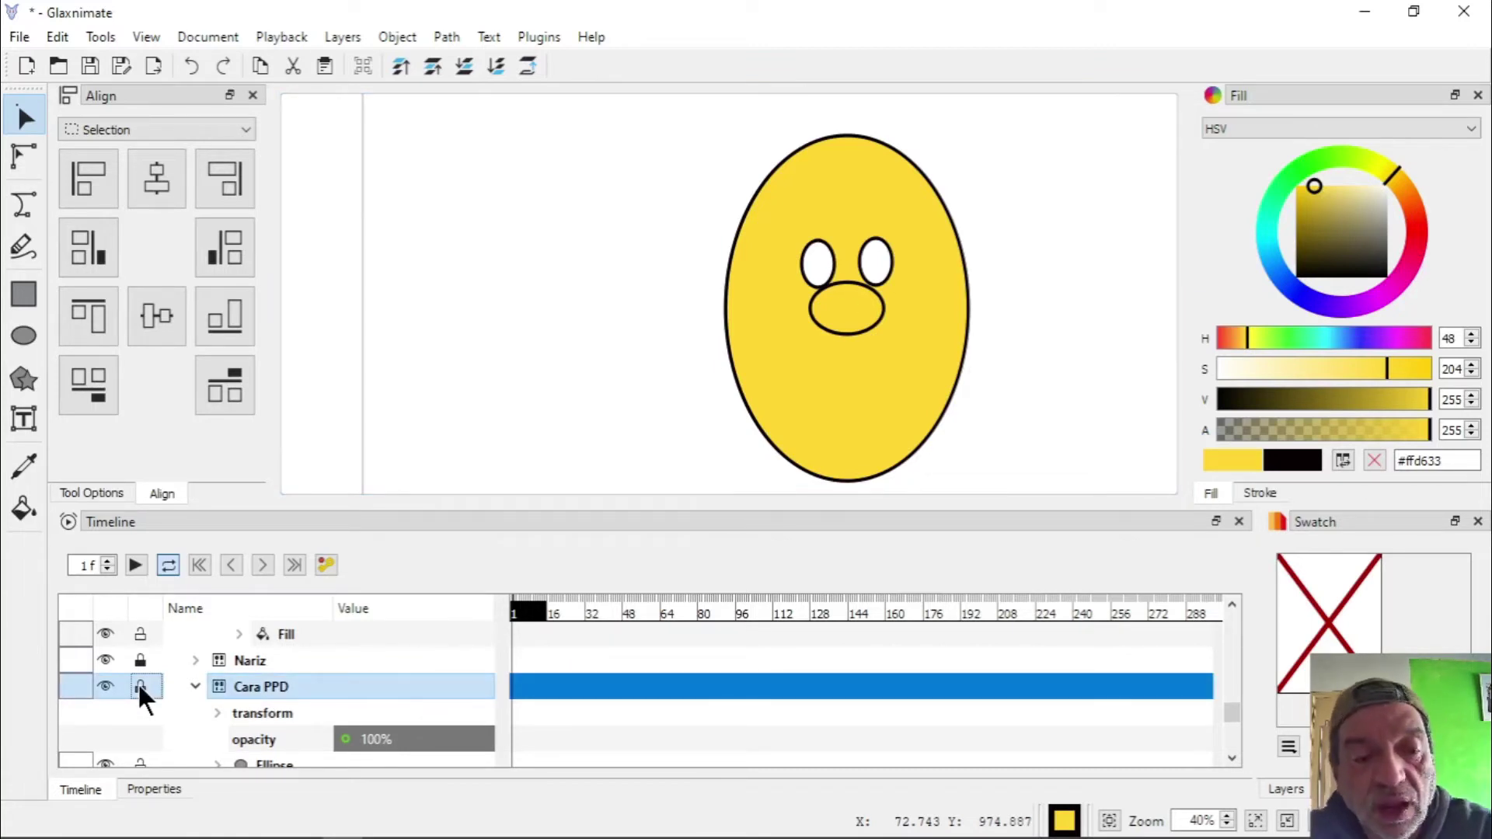
pyautogui.click(140, 686)
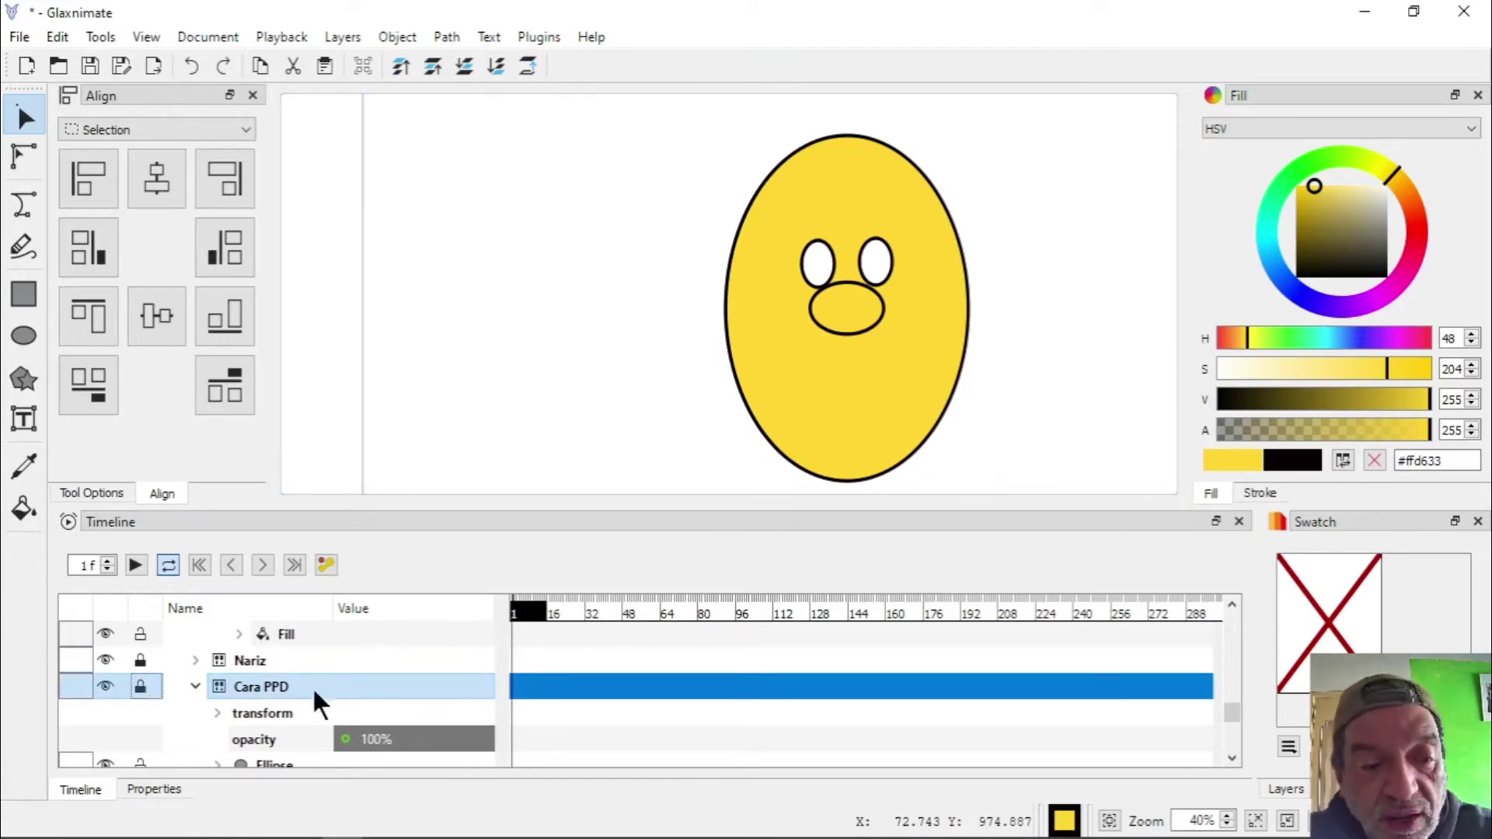
# Rename the group of the white eye above the nose's left part as Ojo DER
pyautogui.click(1232, 605)
pyautogui.click(1232, 606)
pyautogui.click(1232, 606)
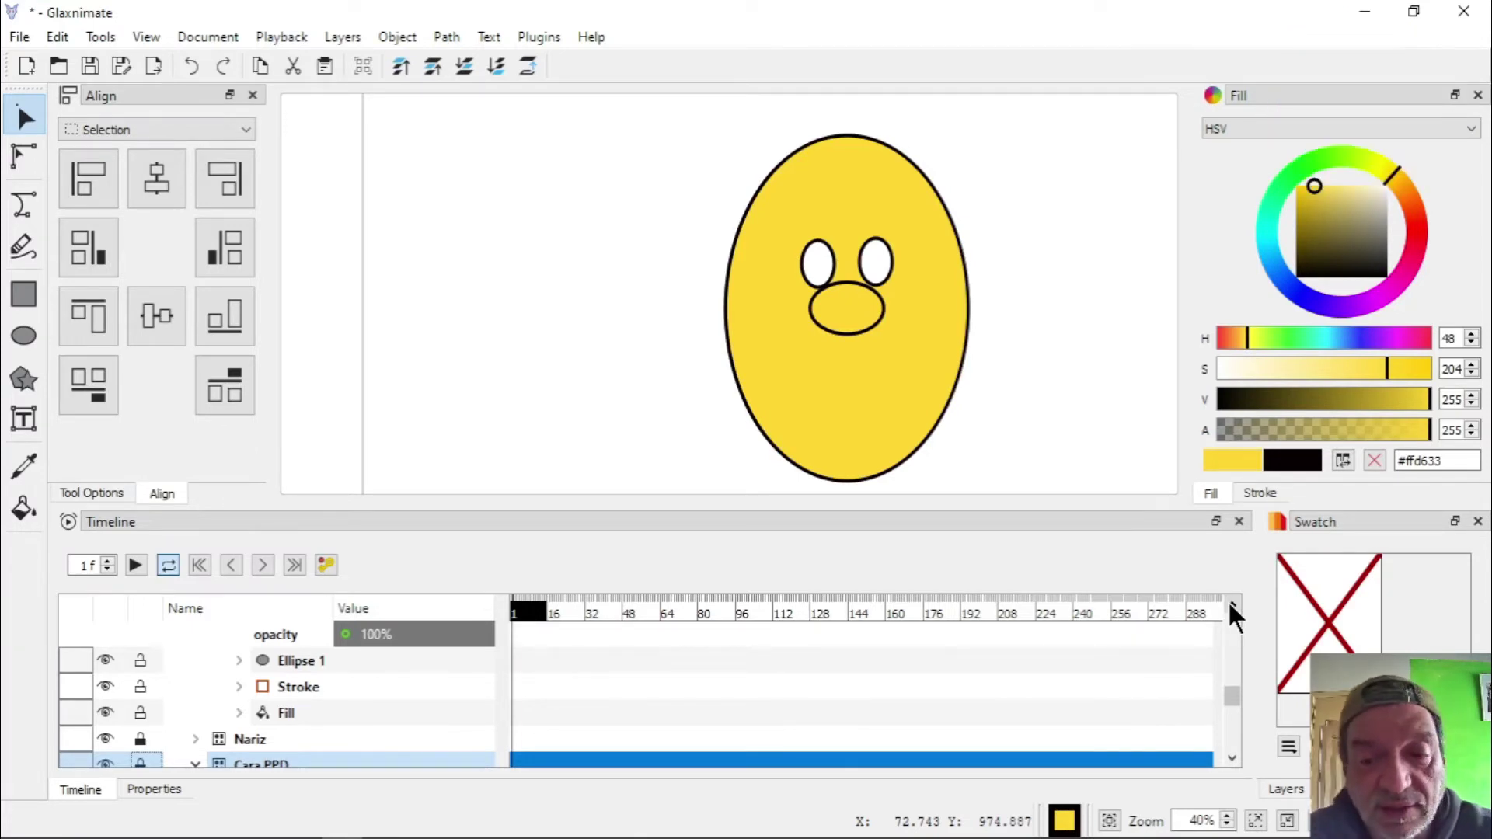
pyautogui.click(1231, 605)
pyautogui.click(1231, 605)
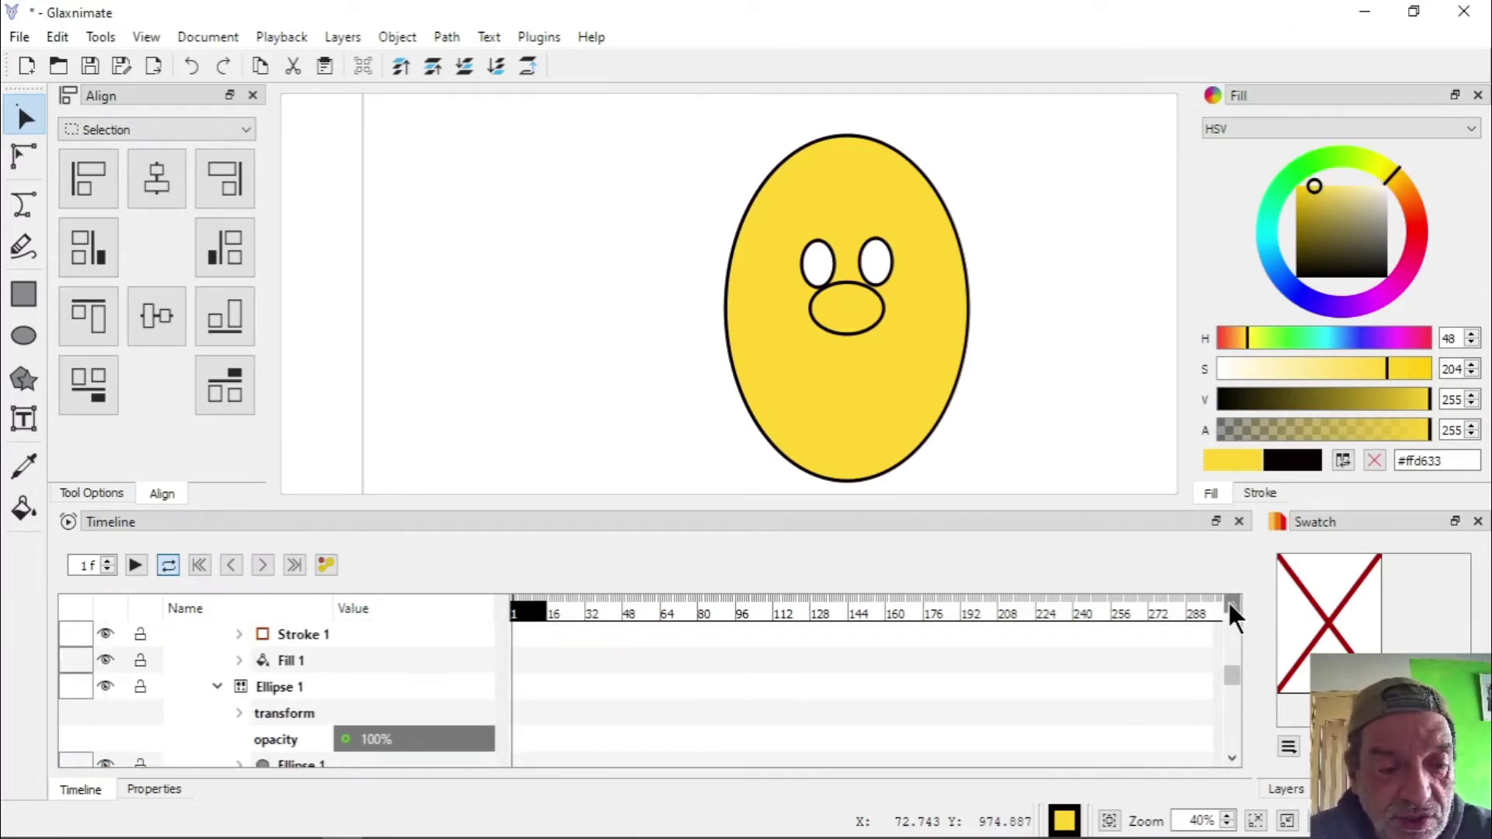
pyautogui.click(1231, 605)
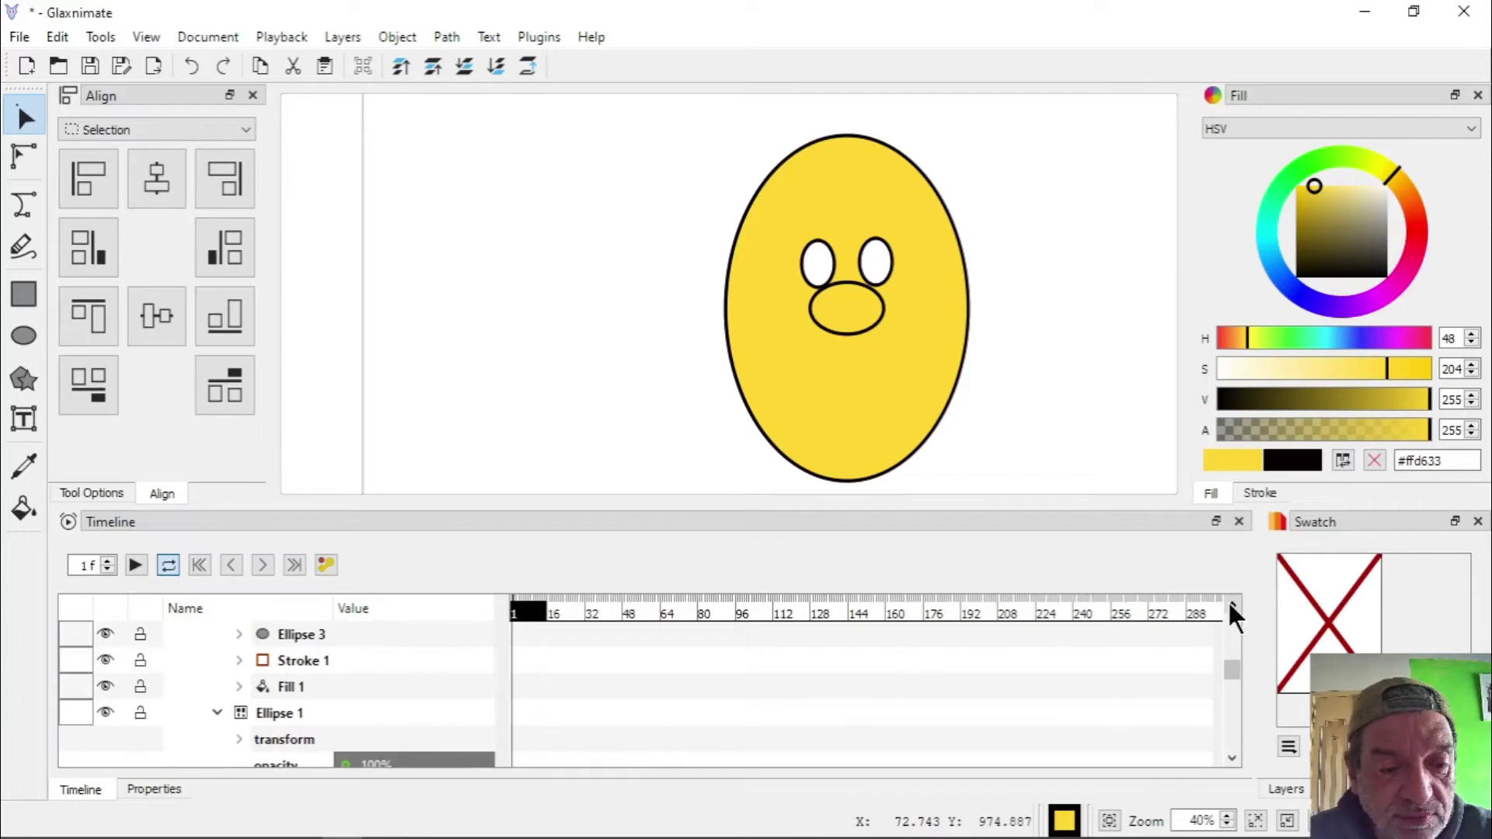
pyautogui.click(289, 722)
pyautogui.doubleClick(286, 711)
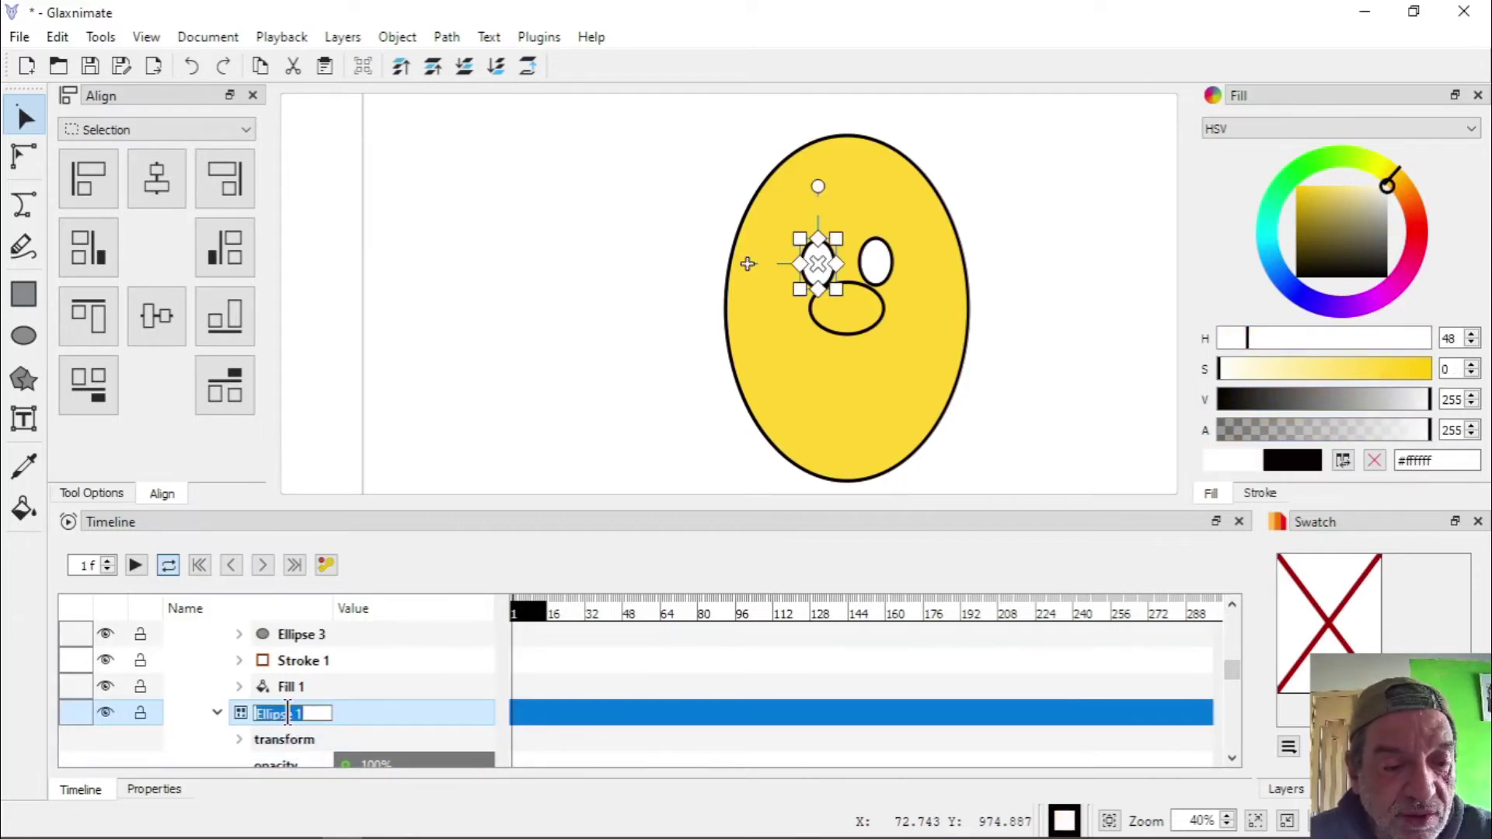
pyautogui.write('Ojo')
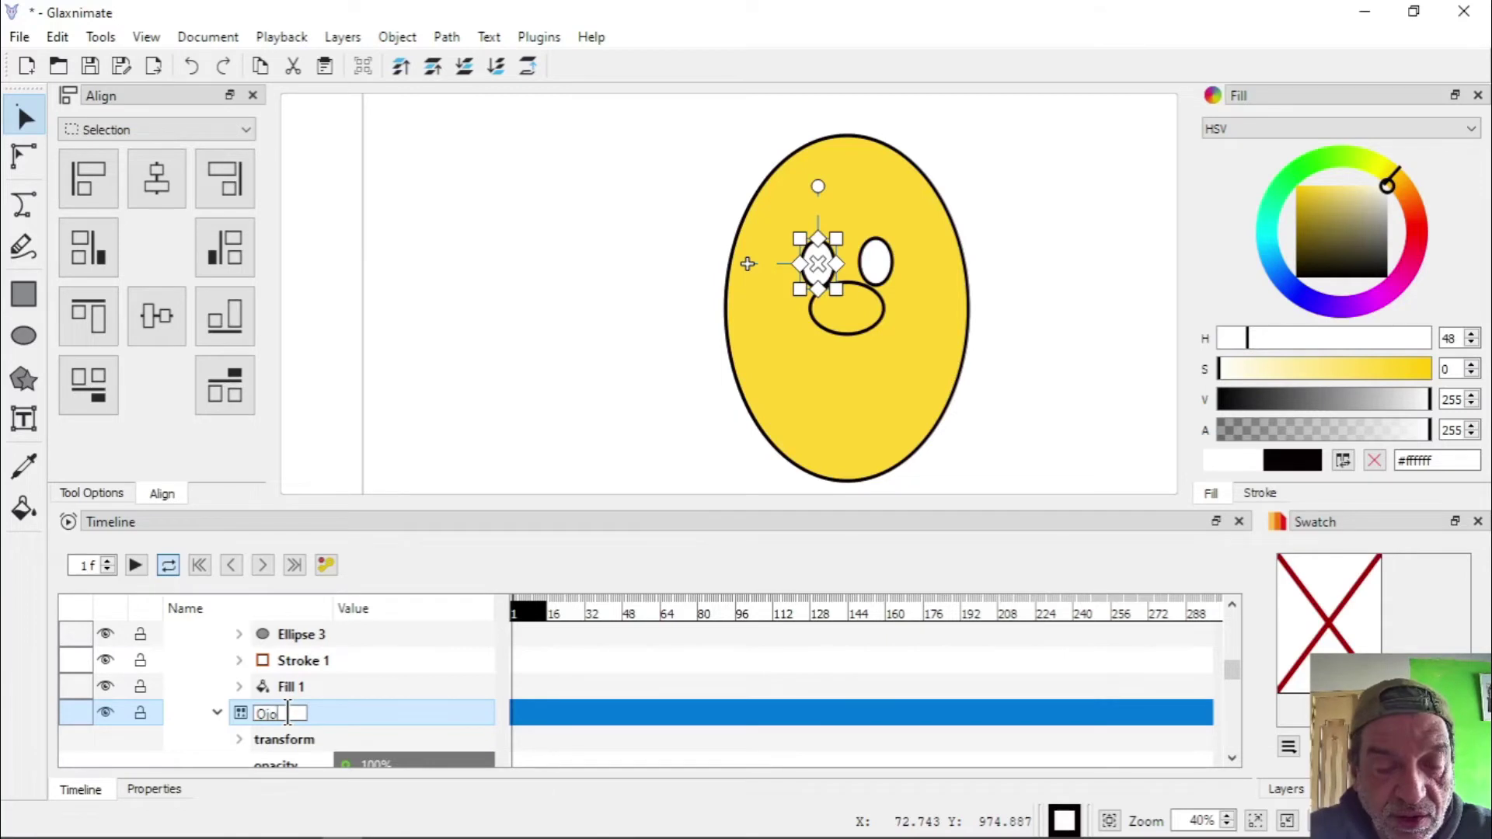
pyautogui.write(' DER')
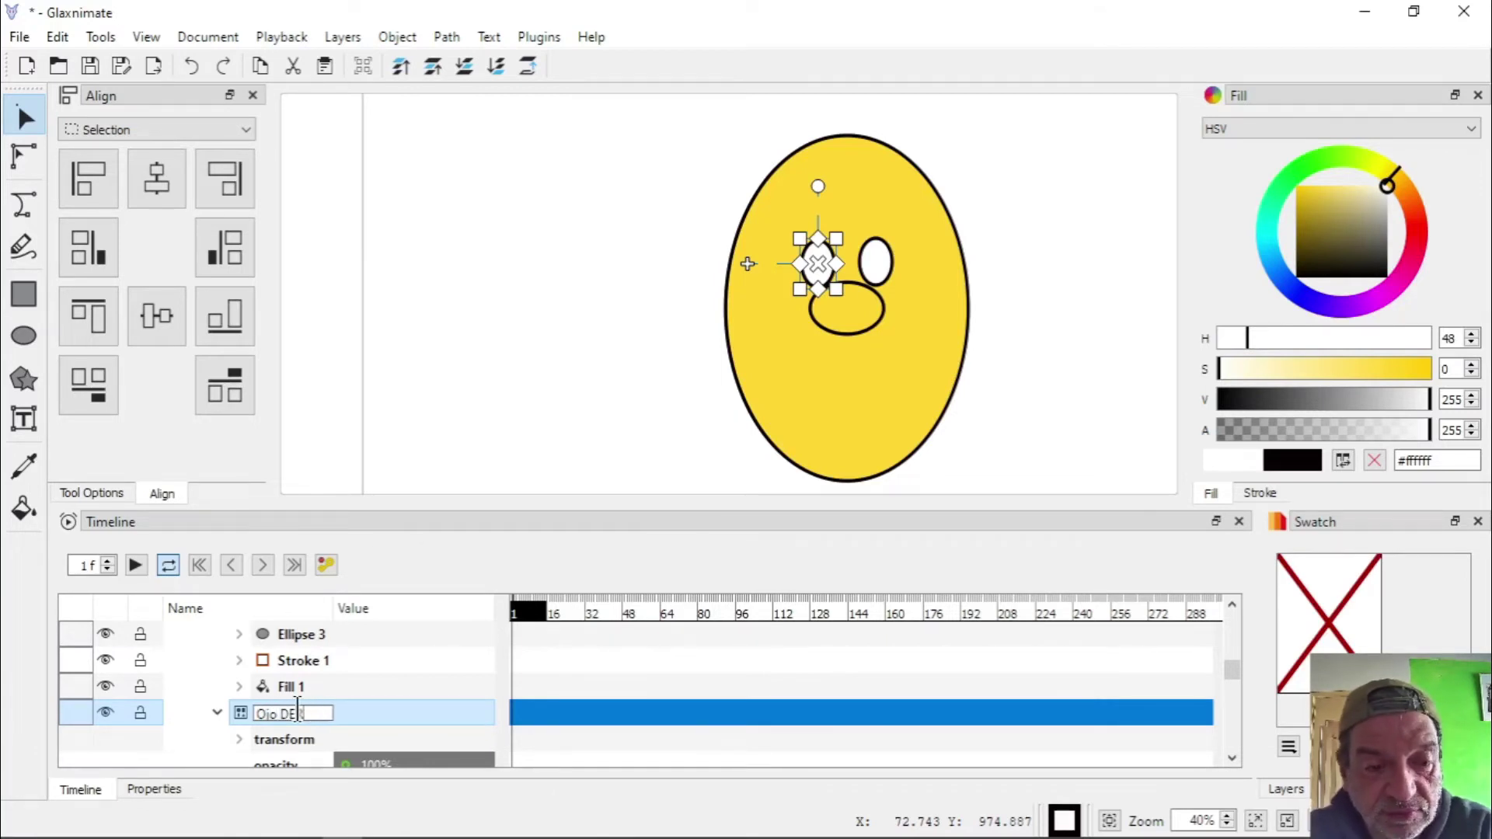
# Rename the group of the white eye above the nose's right part as Ojo IZQ, and deselect it
pyautogui.doubleClick(323, 633)
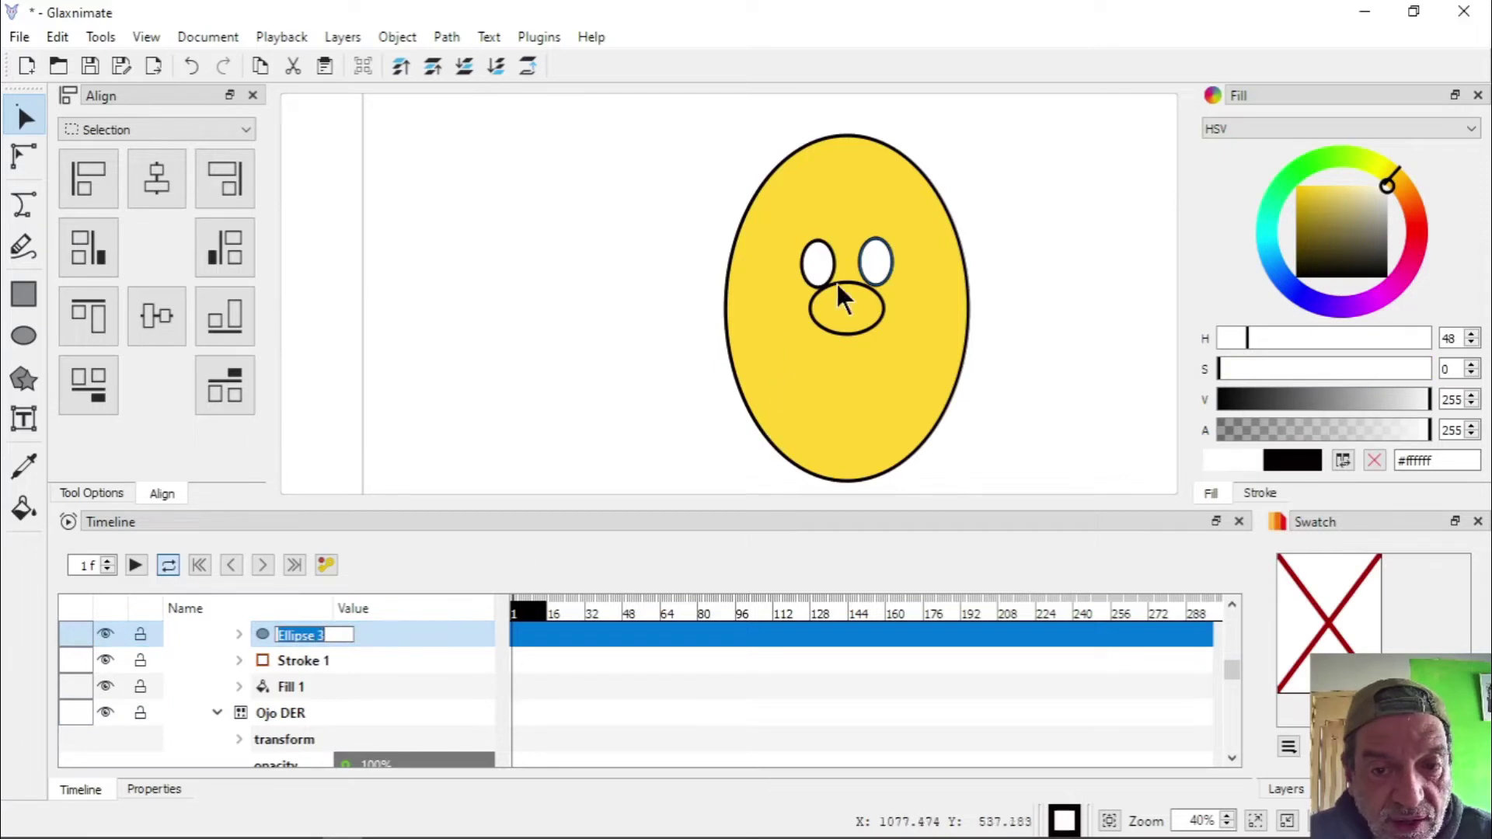
pyautogui.click(890, 259)
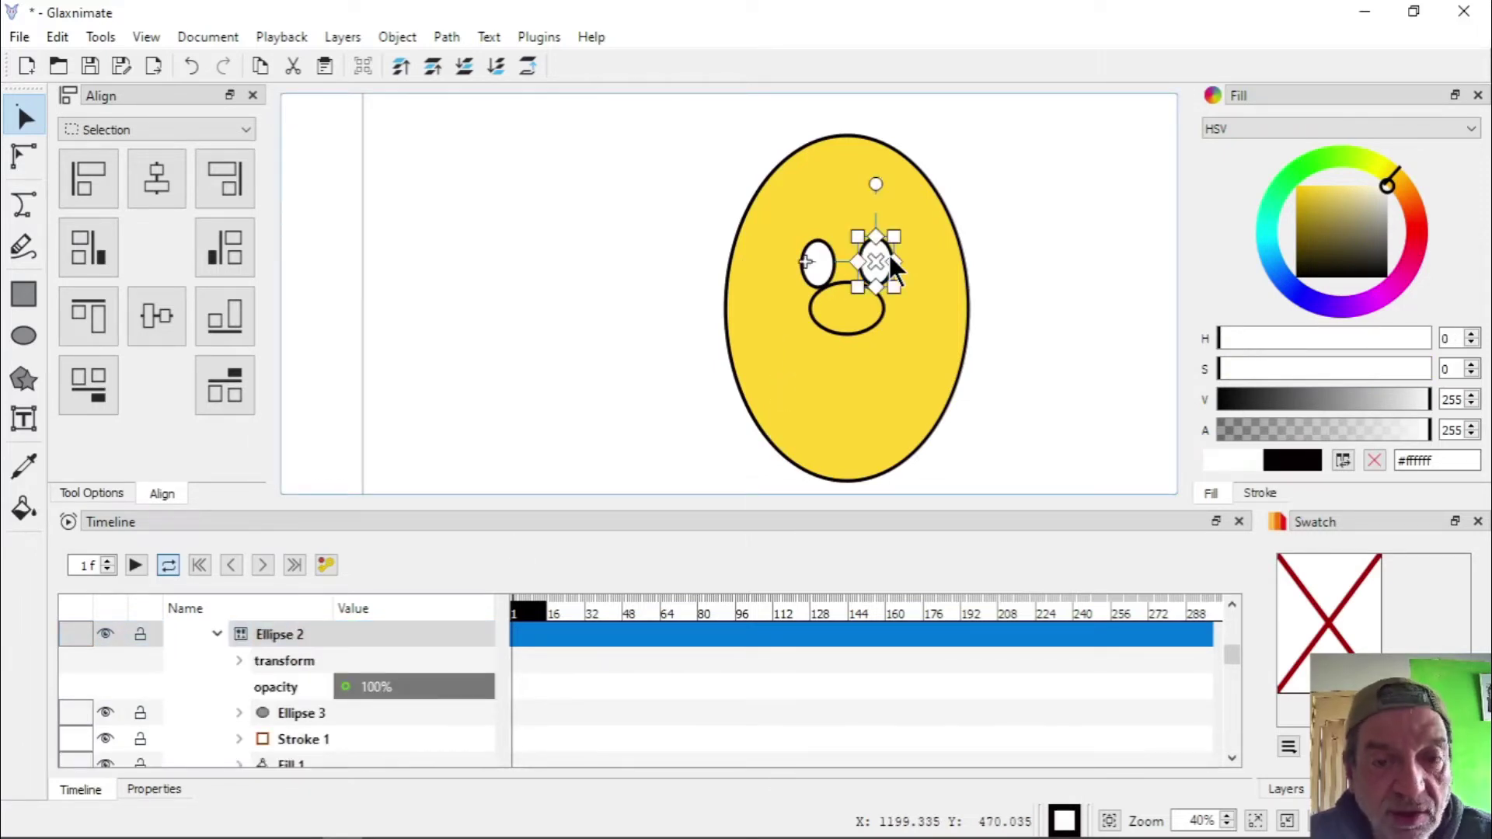
pyautogui.doubleClick(295, 631)
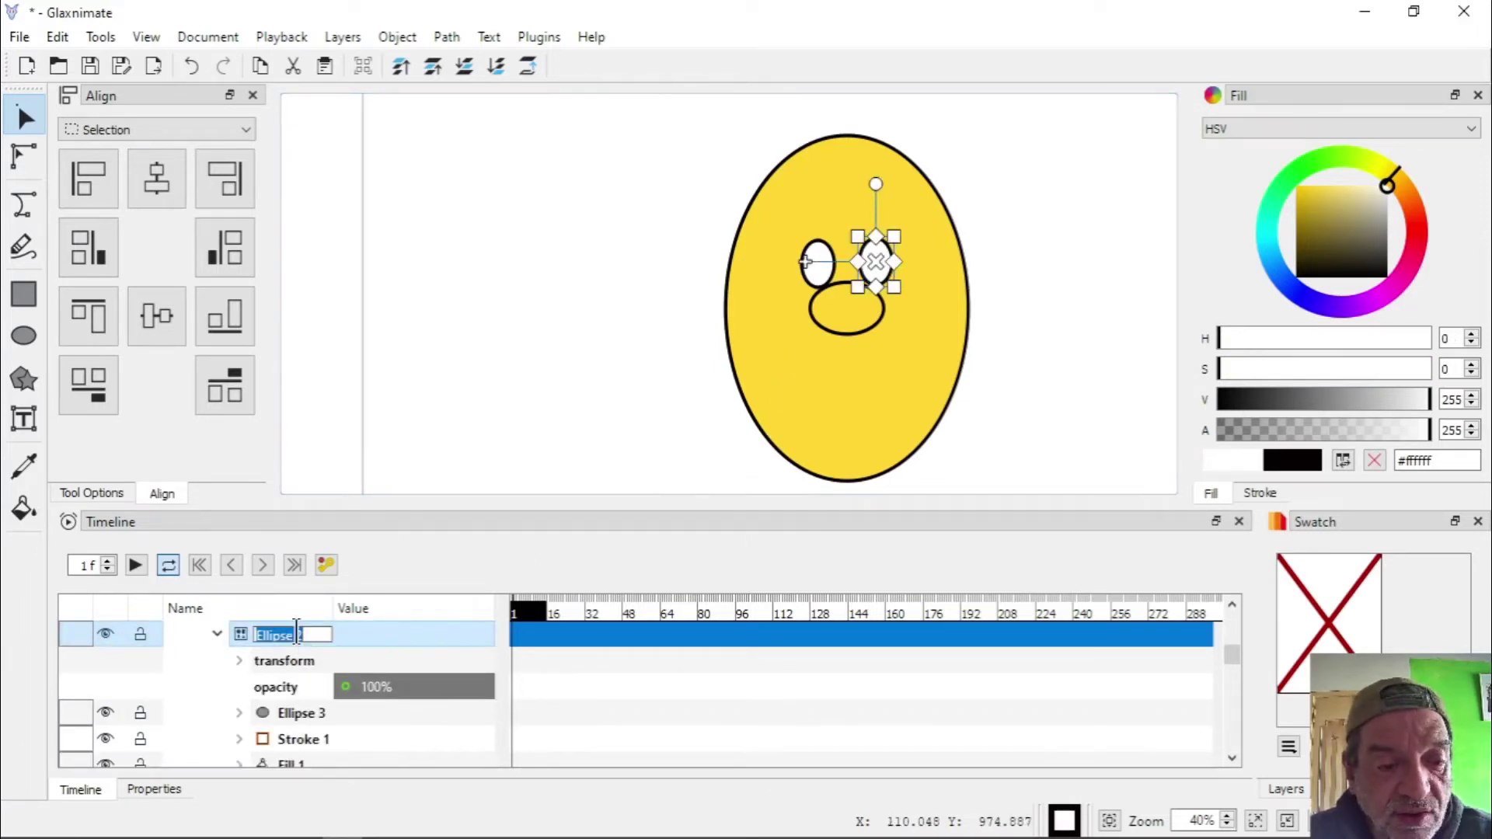
pyautogui.write('Ojo')
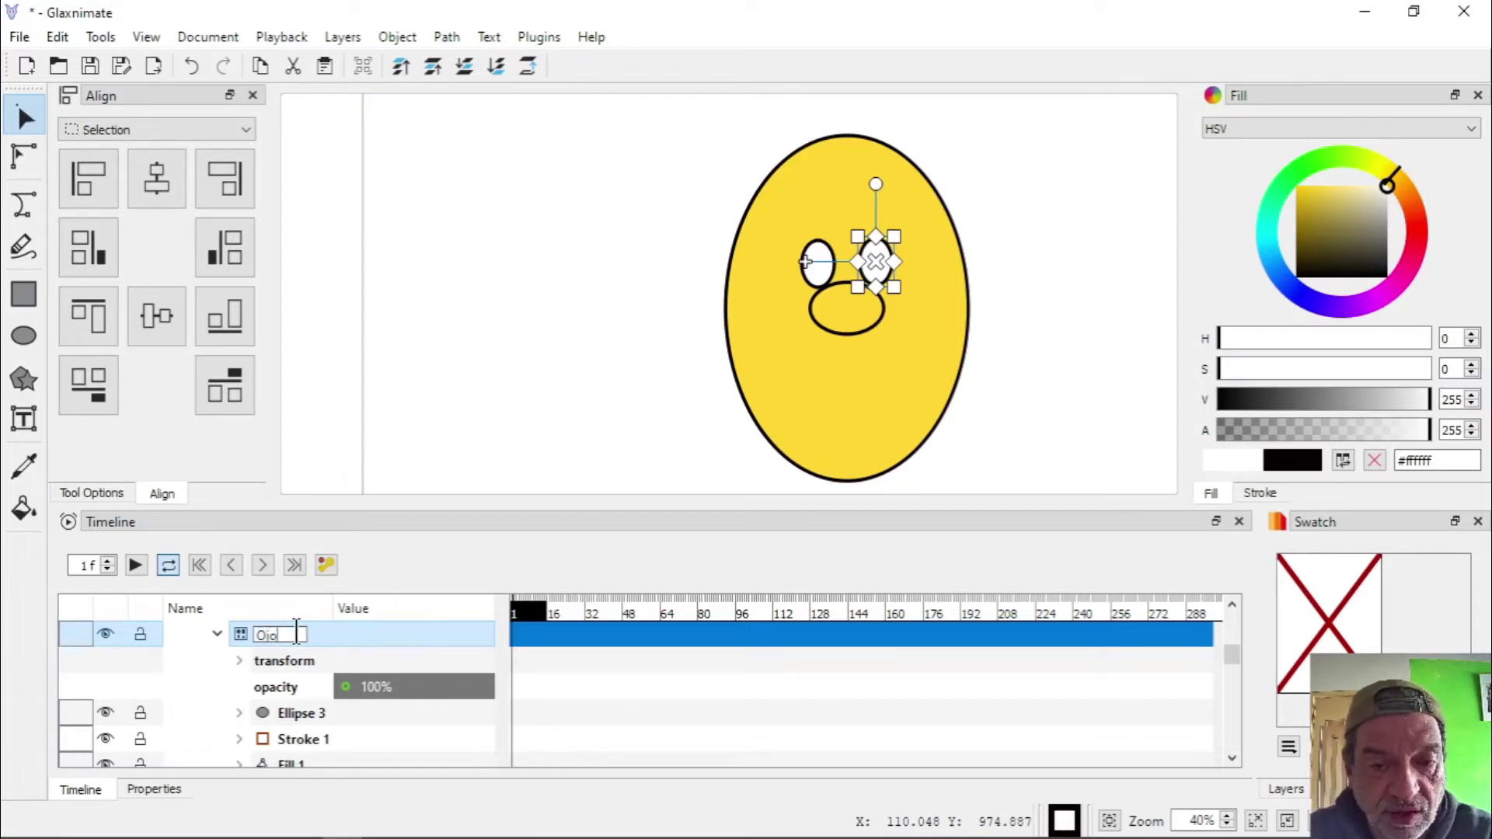
pyautogui.write(' IZQ')
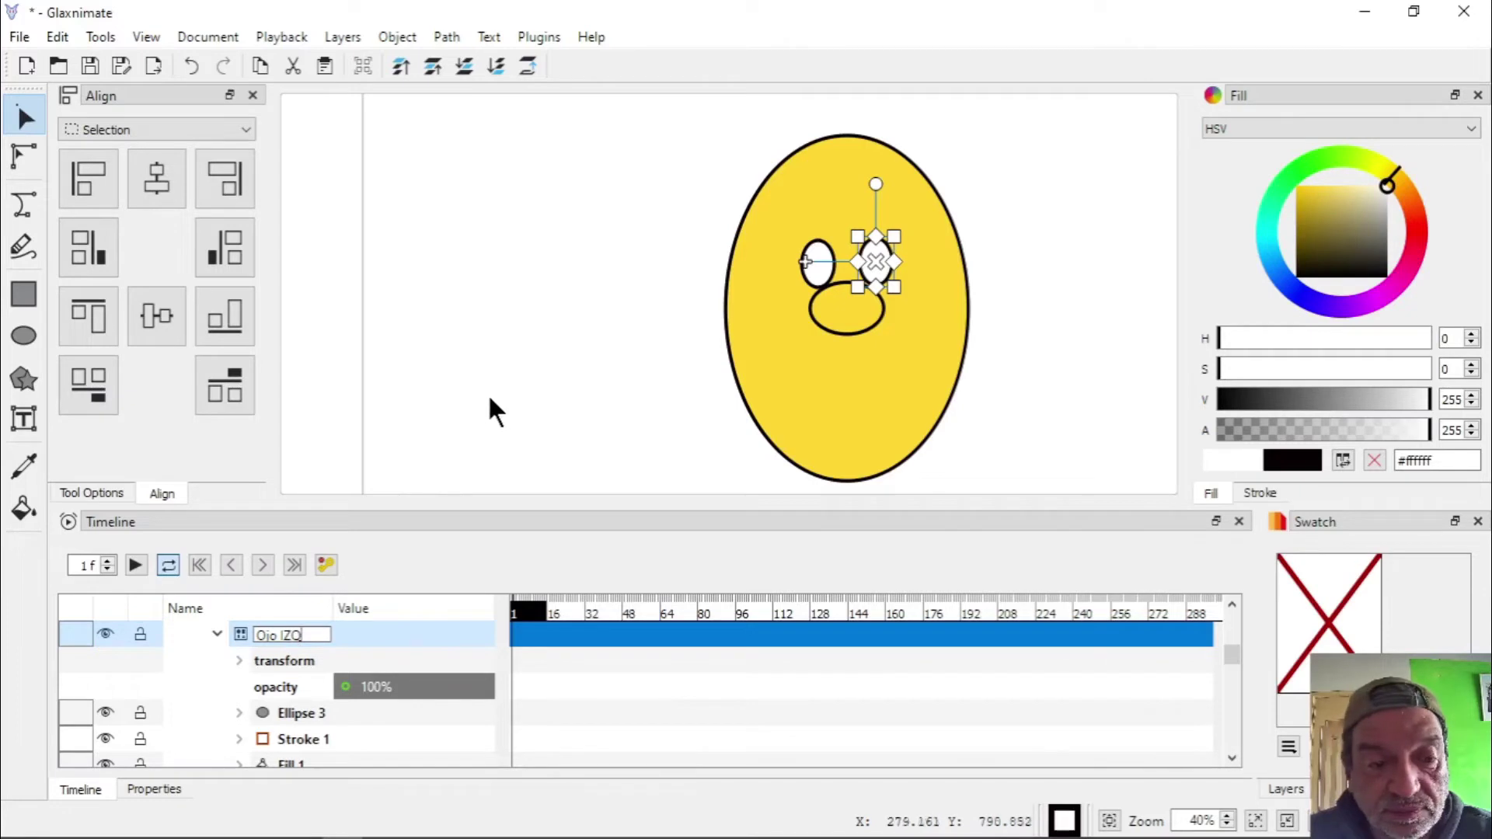
pyautogui.click(589, 289)
pyautogui.click(588, 281)
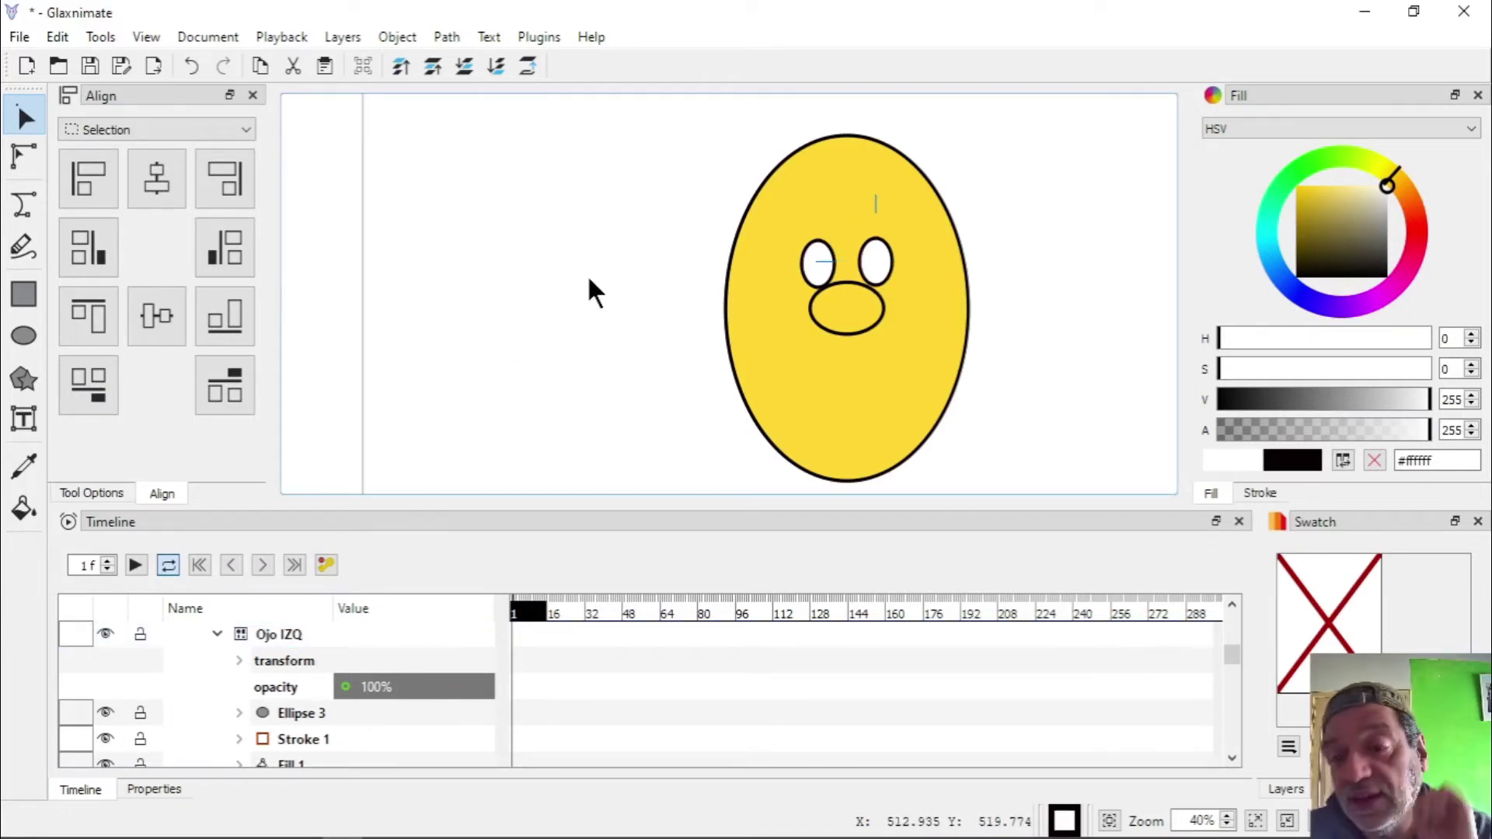
# Lock the Ojo IZQ group and collapse the Ojo IZQ, Ojo DER and Cara PPD entries in the timeline
pyautogui.click(139, 639)
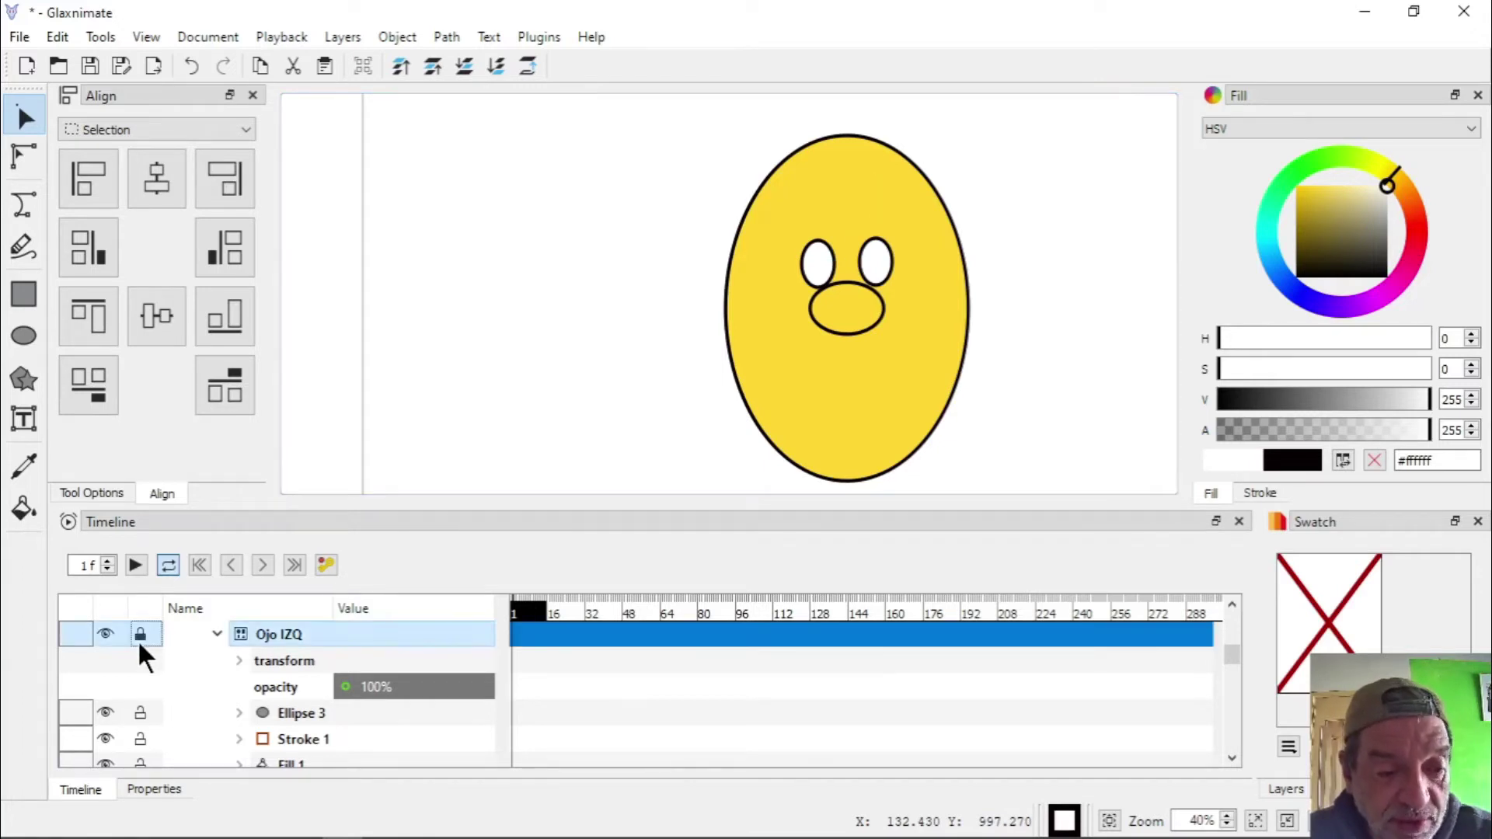
pyautogui.click(218, 635)
pyautogui.click(220, 661)
pyautogui.click(220, 659)
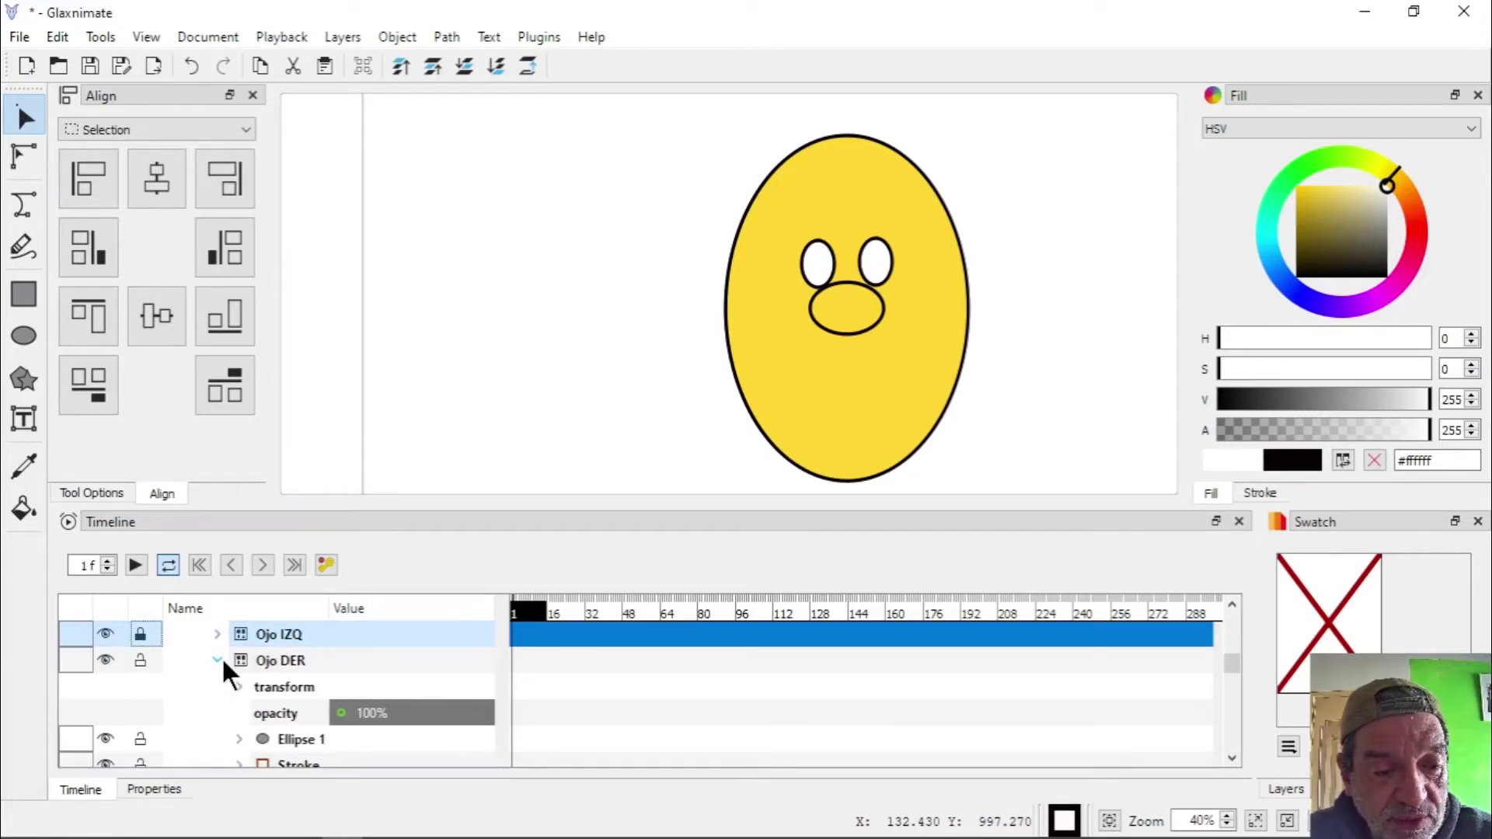
pyautogui.click(220, 659)
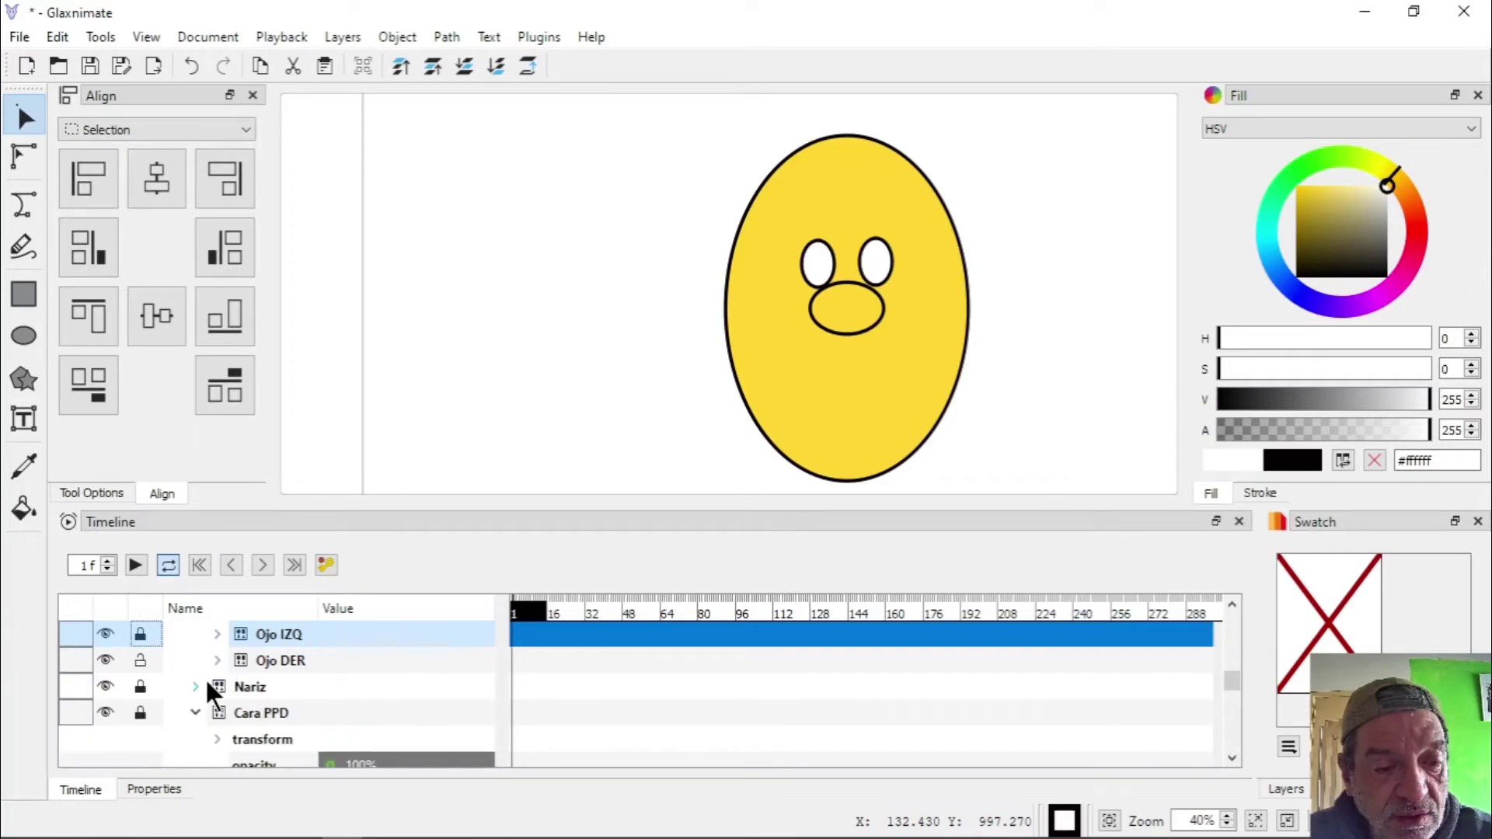
pyautogui.click(197, 711)
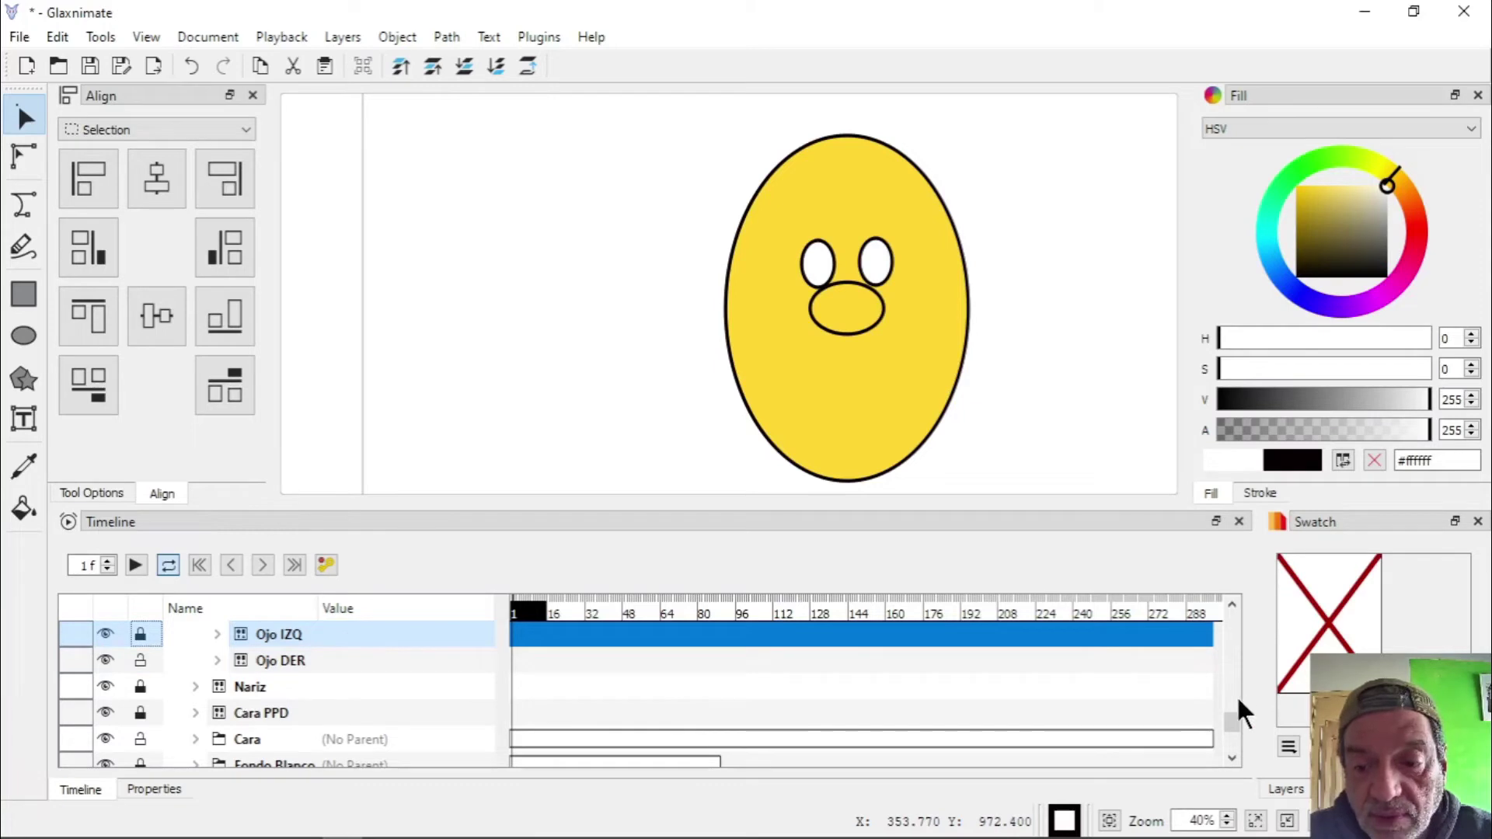
# Add a new layer directly under Animation, above OJOS, and name it Pupila
pyautogui.moveTo(1231, 713); pyautogui.dragTo(1236, 597)
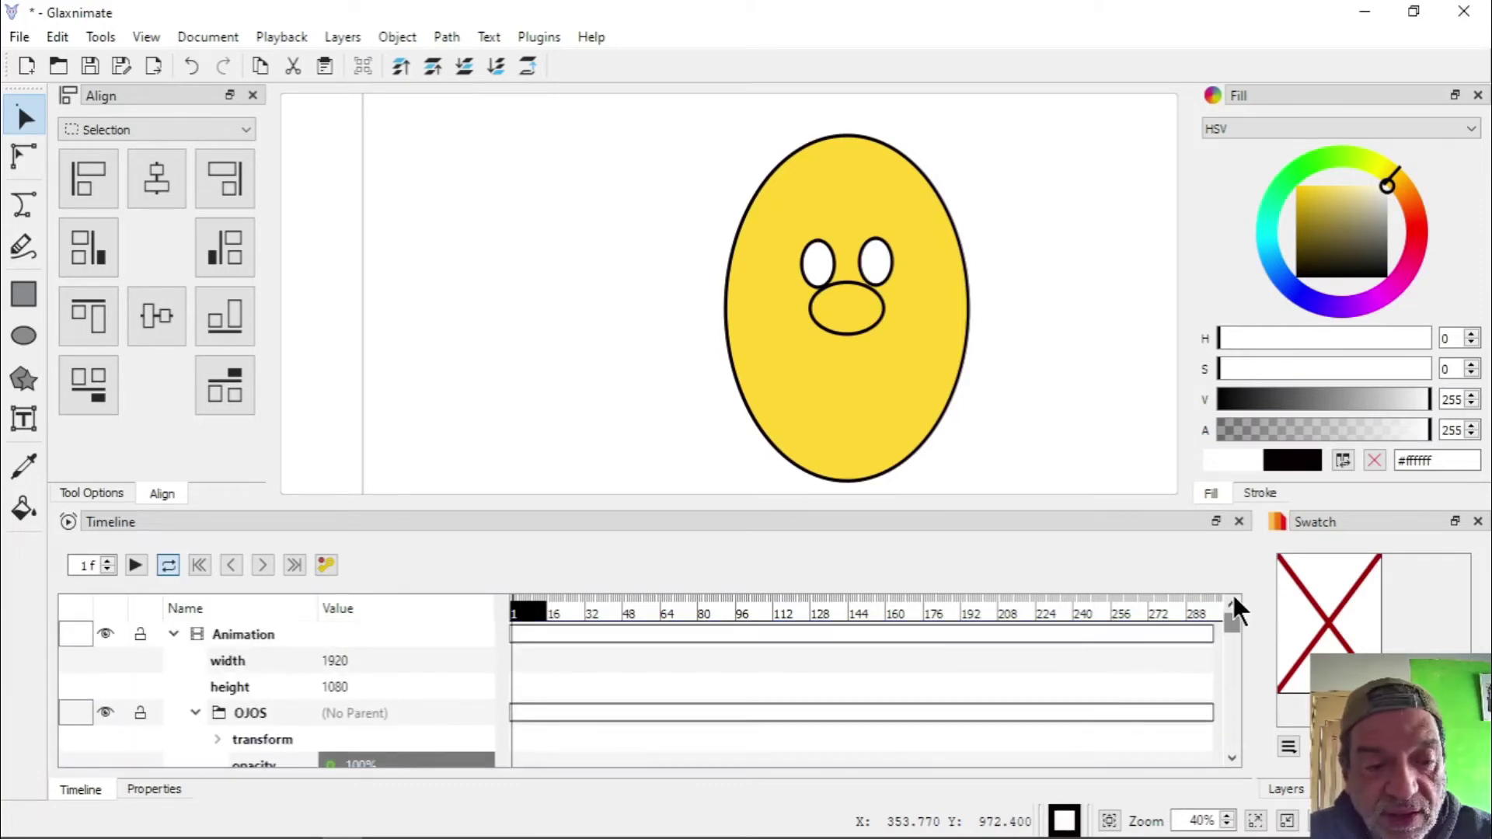
pyautogui.click(256, 632)
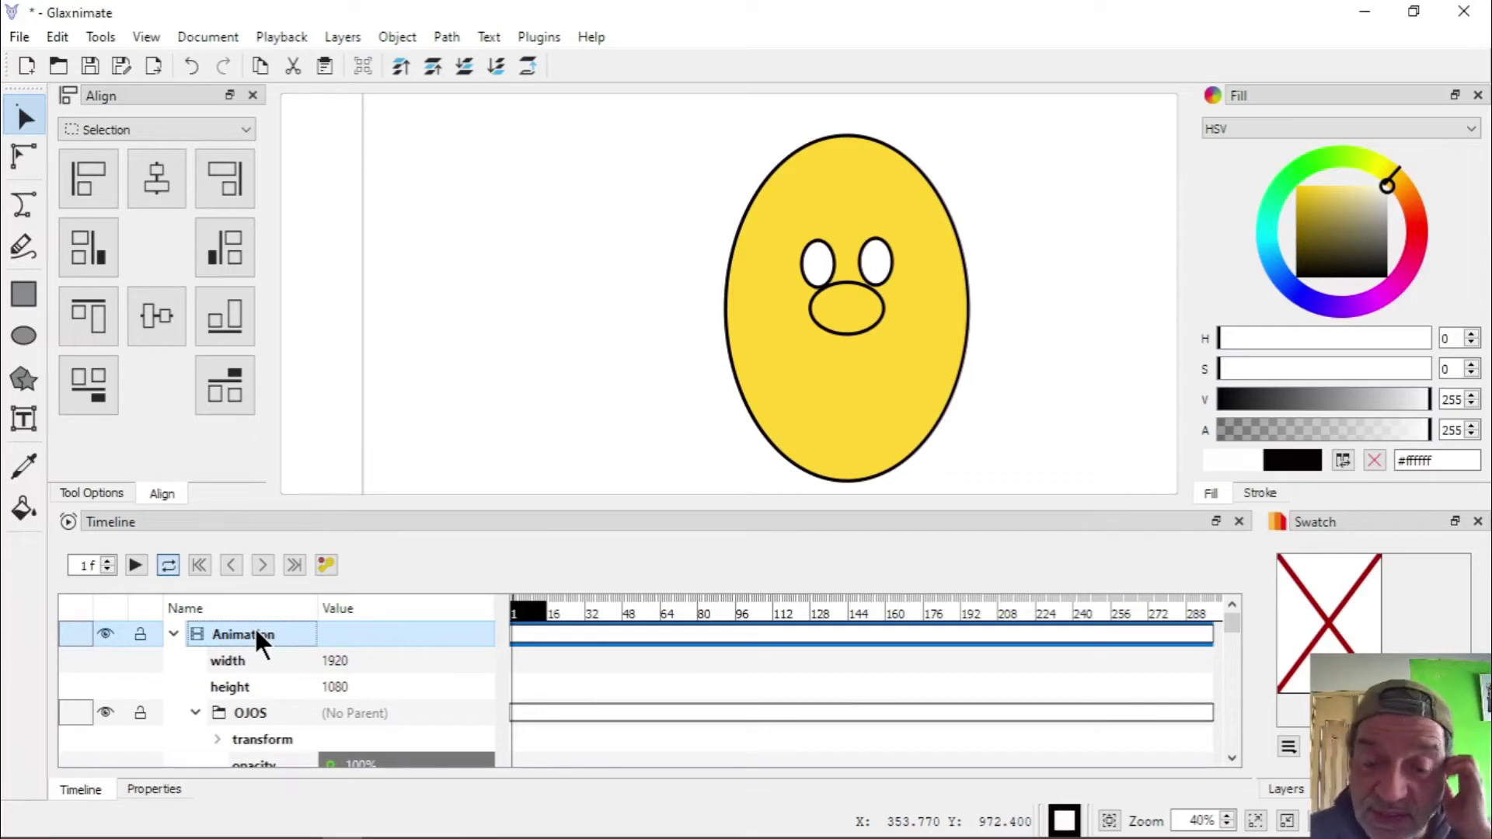
pyautogui.click(337, 40)
pyautogui.moveTo(360, 63)
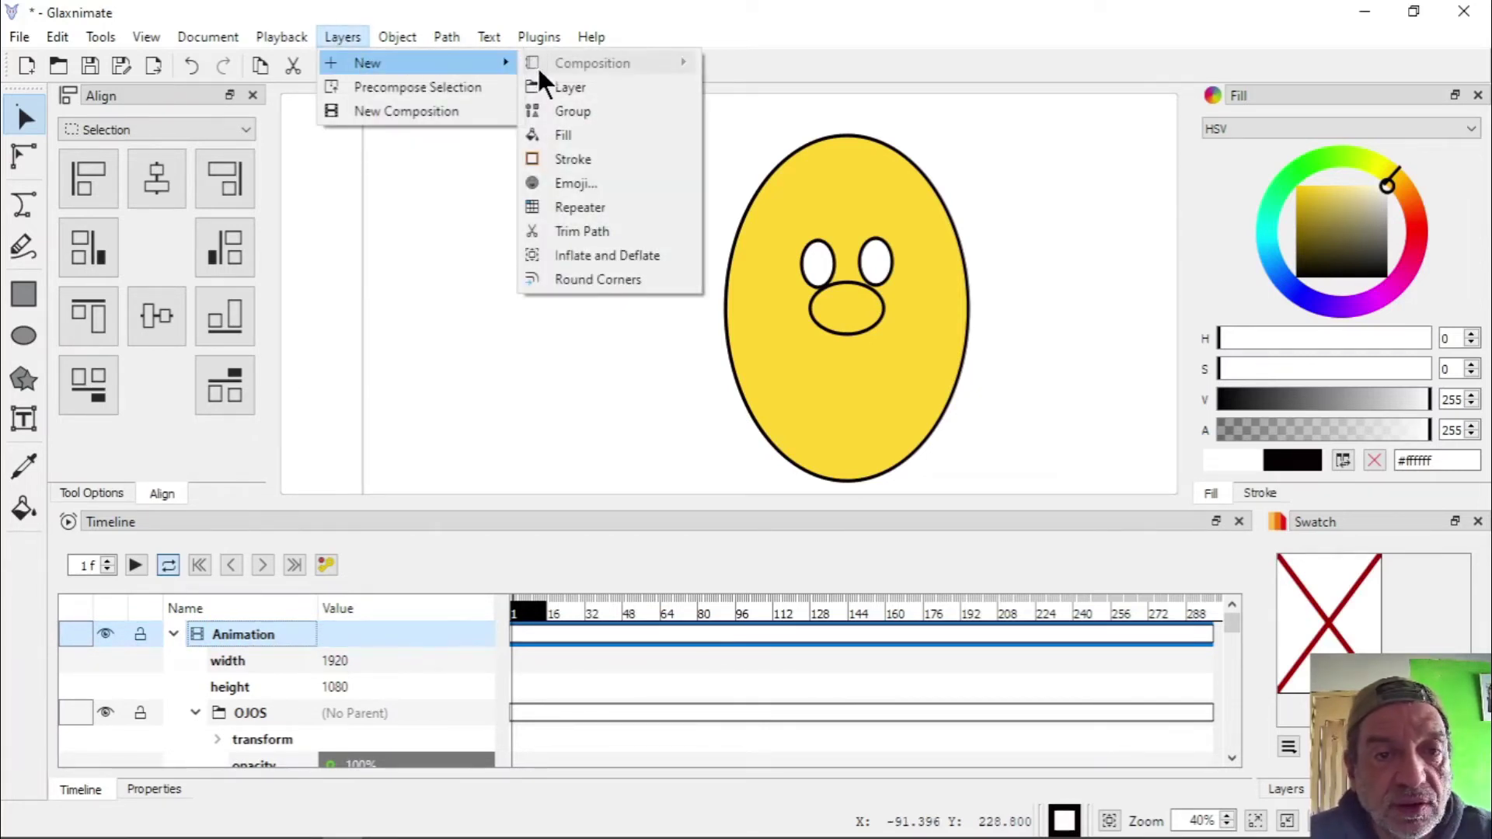
pyautogui.click(562, 85)
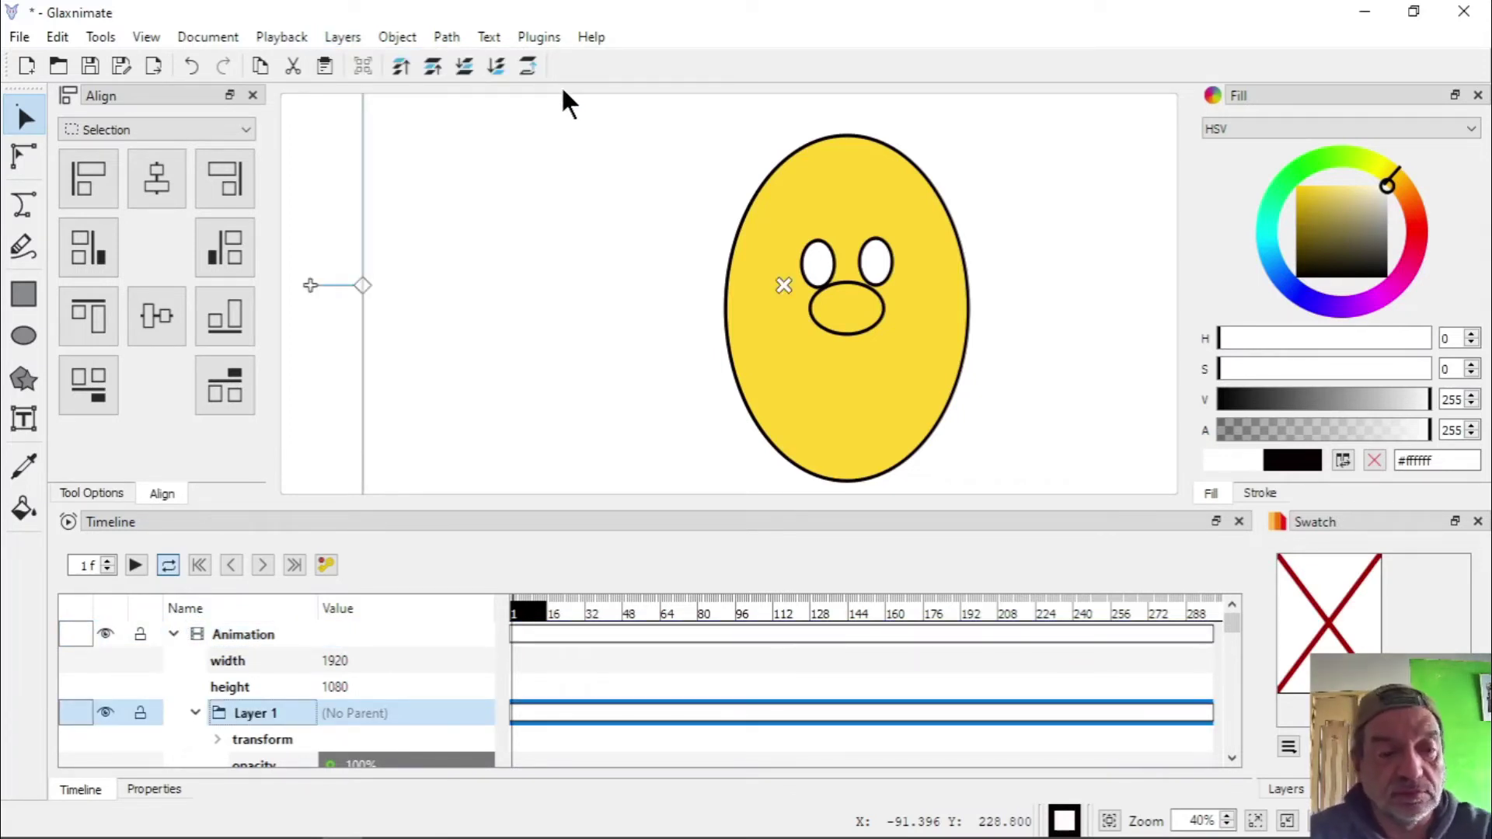
pyautogui.doubleClick(273, 715)
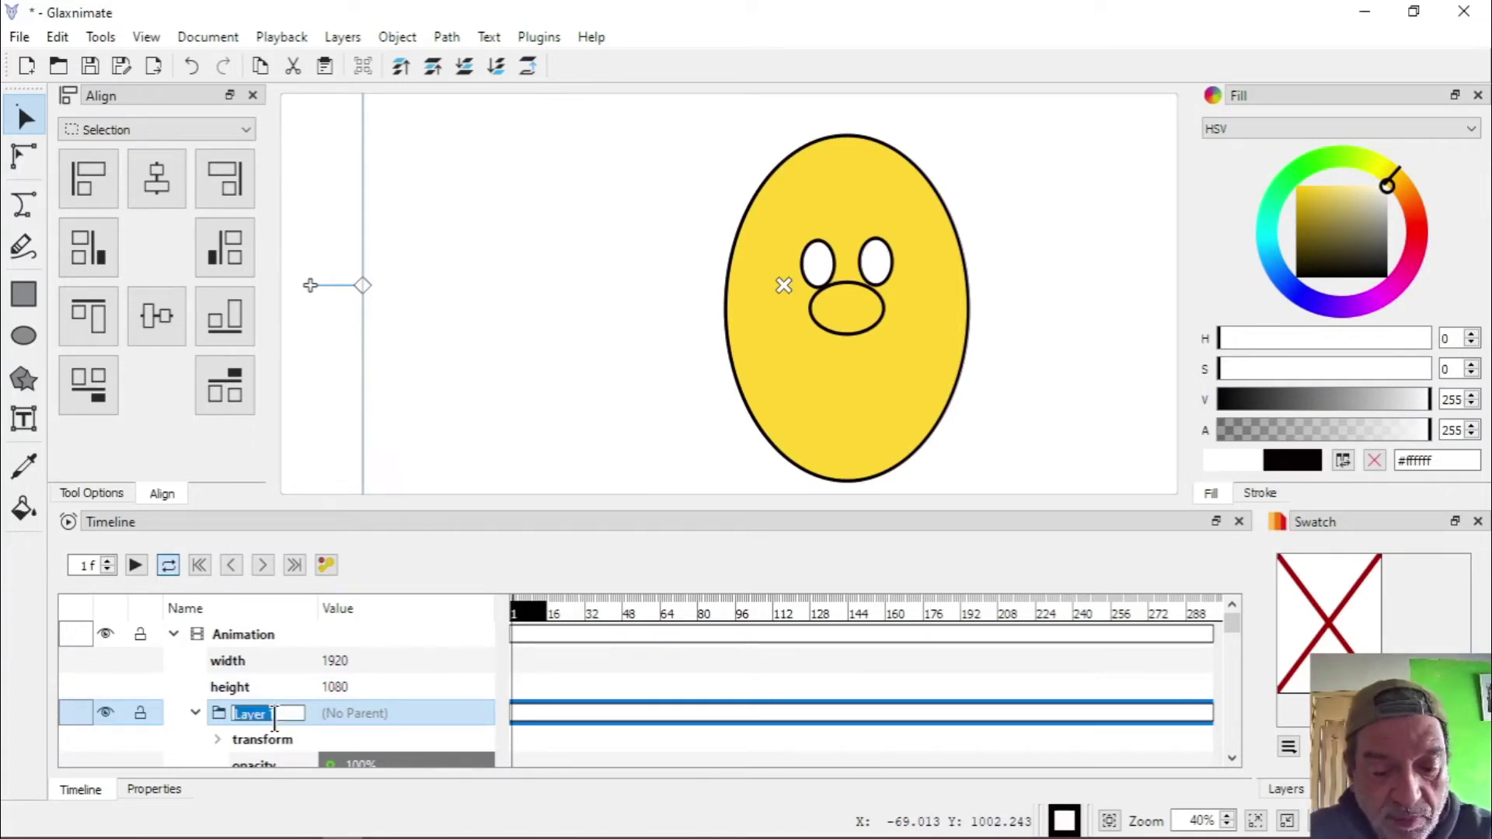
pyautogui.write('Pupila')
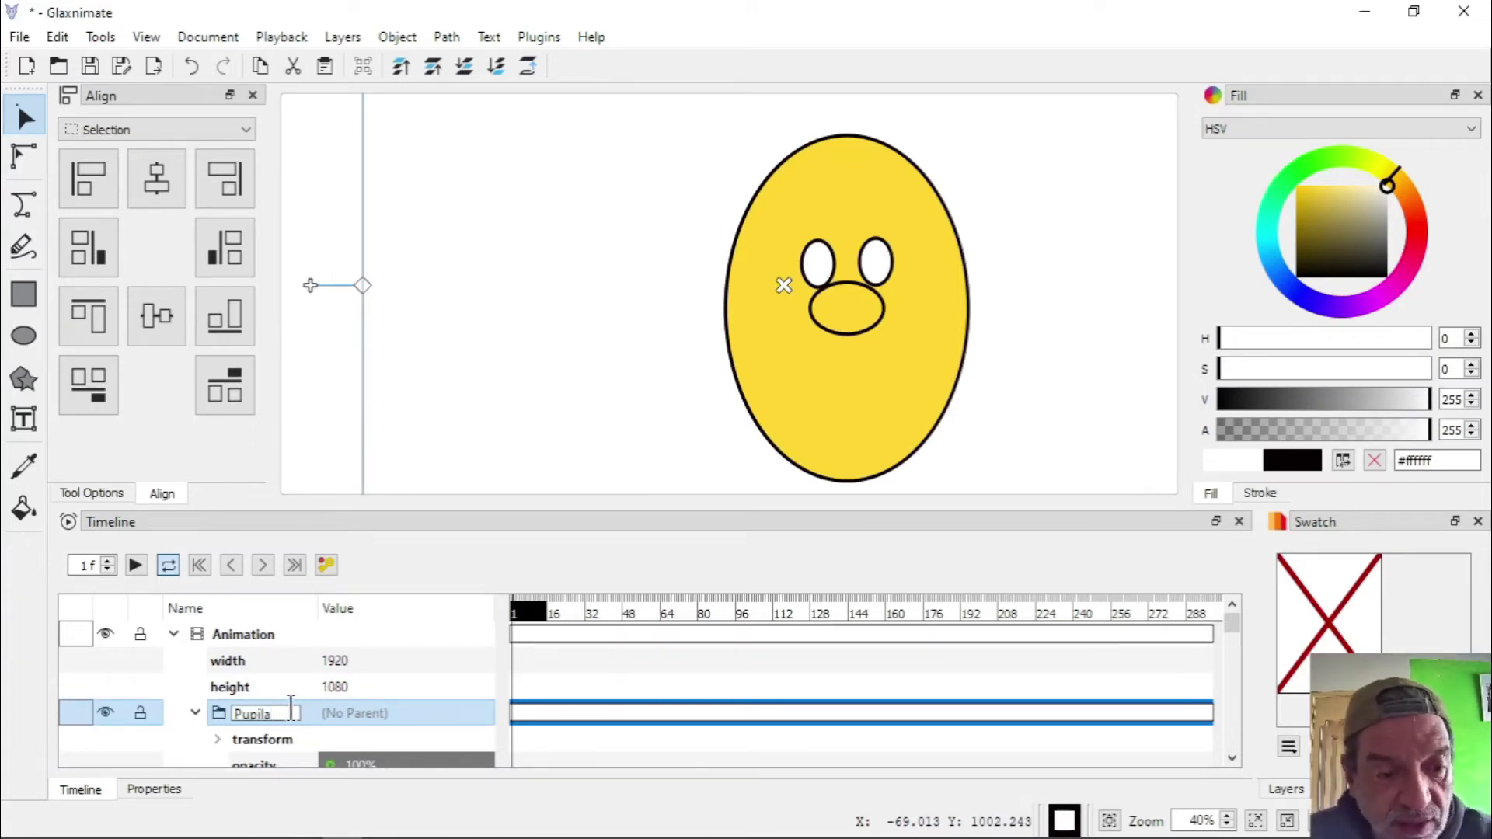
pyautogui.press('Return')
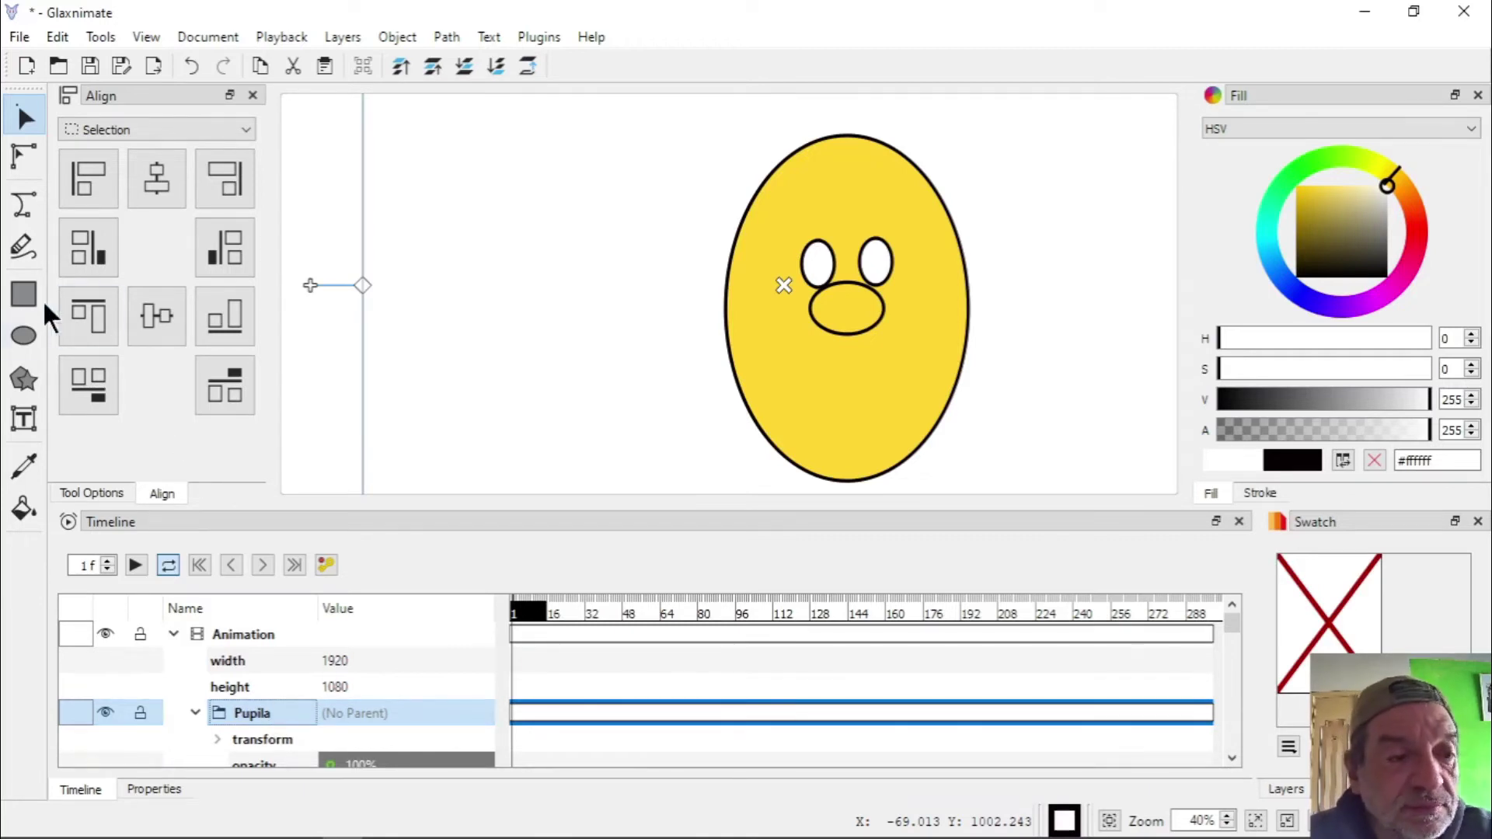
# Draw a tiny ellipse left of the face in the Pupila layer and fill it with dark brown #362d0b
pyautogui.click(24, 335)
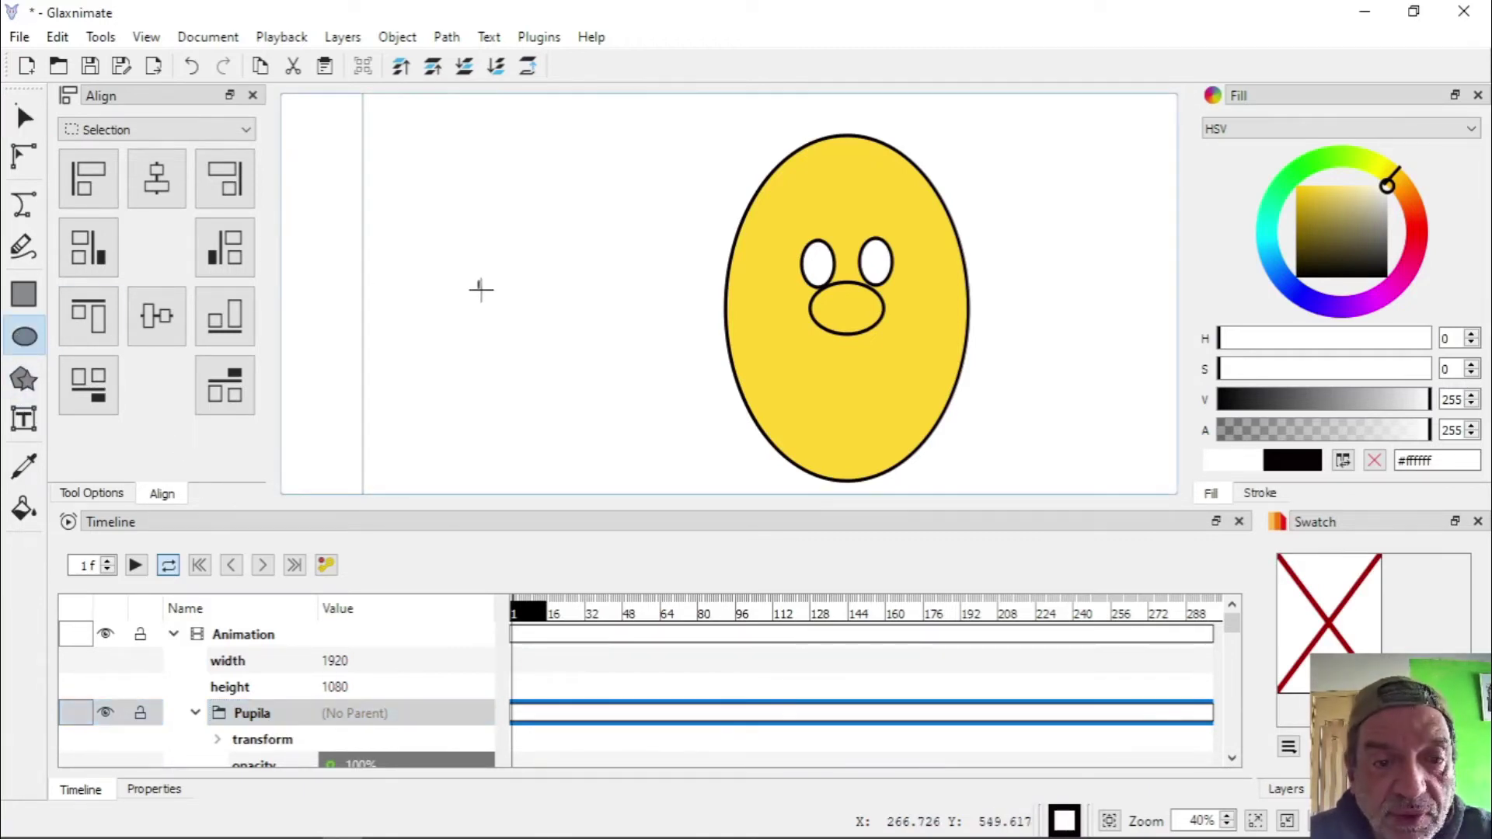
pyautogui.moveTo(478, 281); pyautogui.dragTo(491, 295)
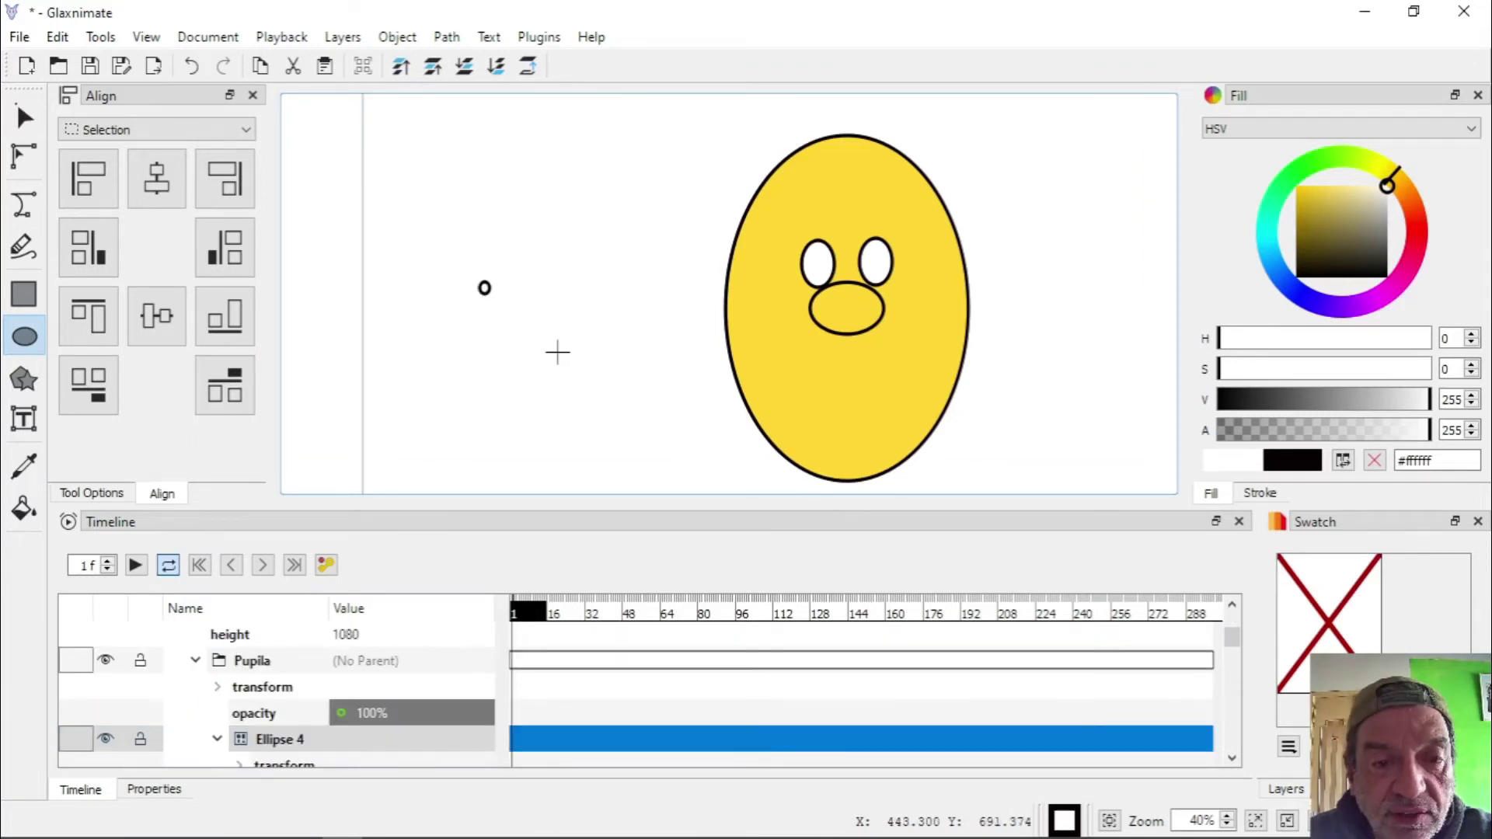
pyautogui.click(1315, 258)
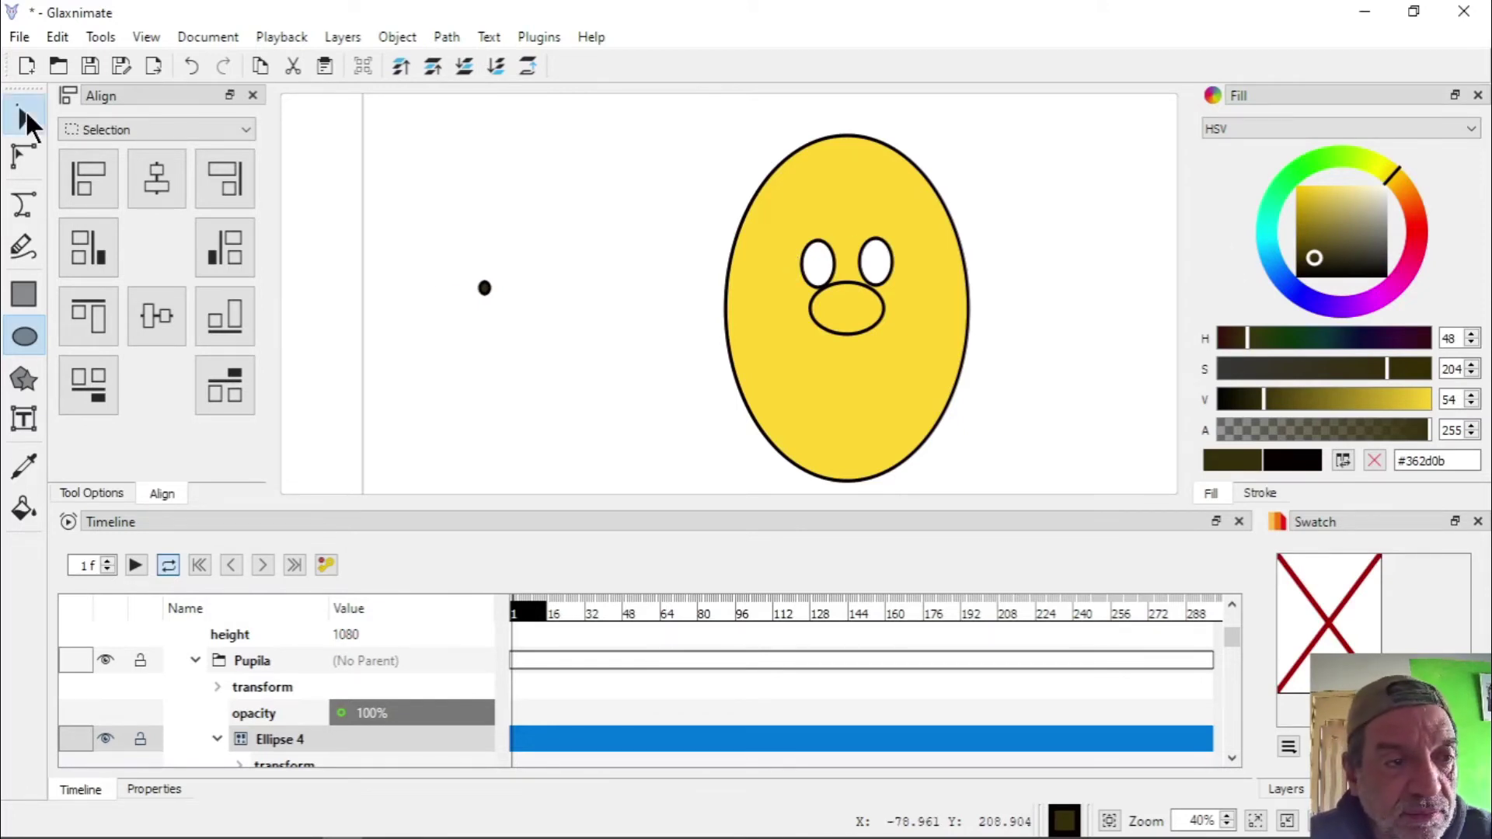
# Move the dark pupil ellipse into the centre of the white eye above the nose's left part, and leave it selected
pyautogui.click(23, 112)
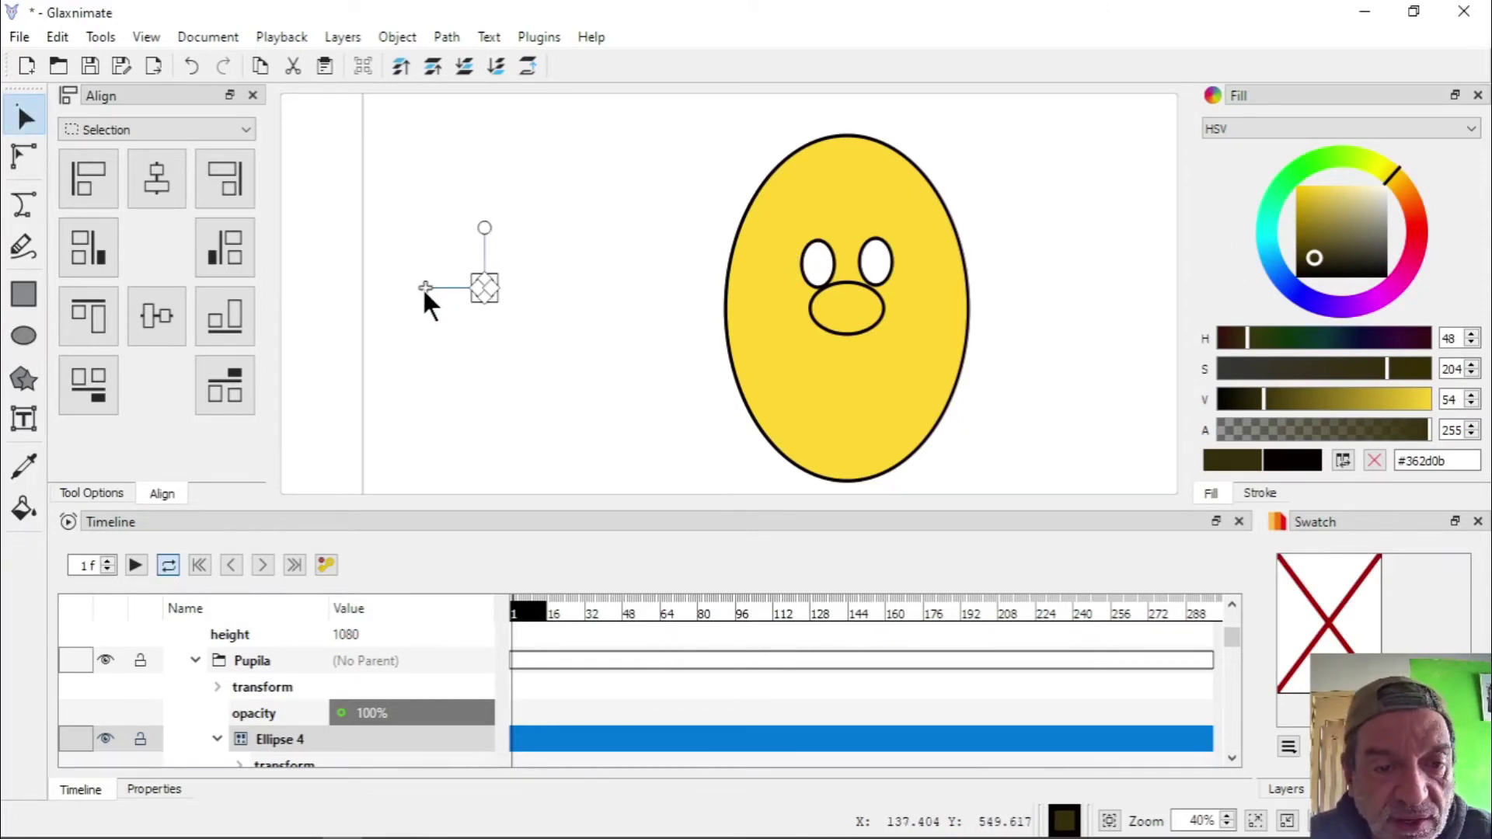
pyautogui.moveTo(423, 287); pyautogui.dragTo(757, 261)
pyautogui.click(583, 265)
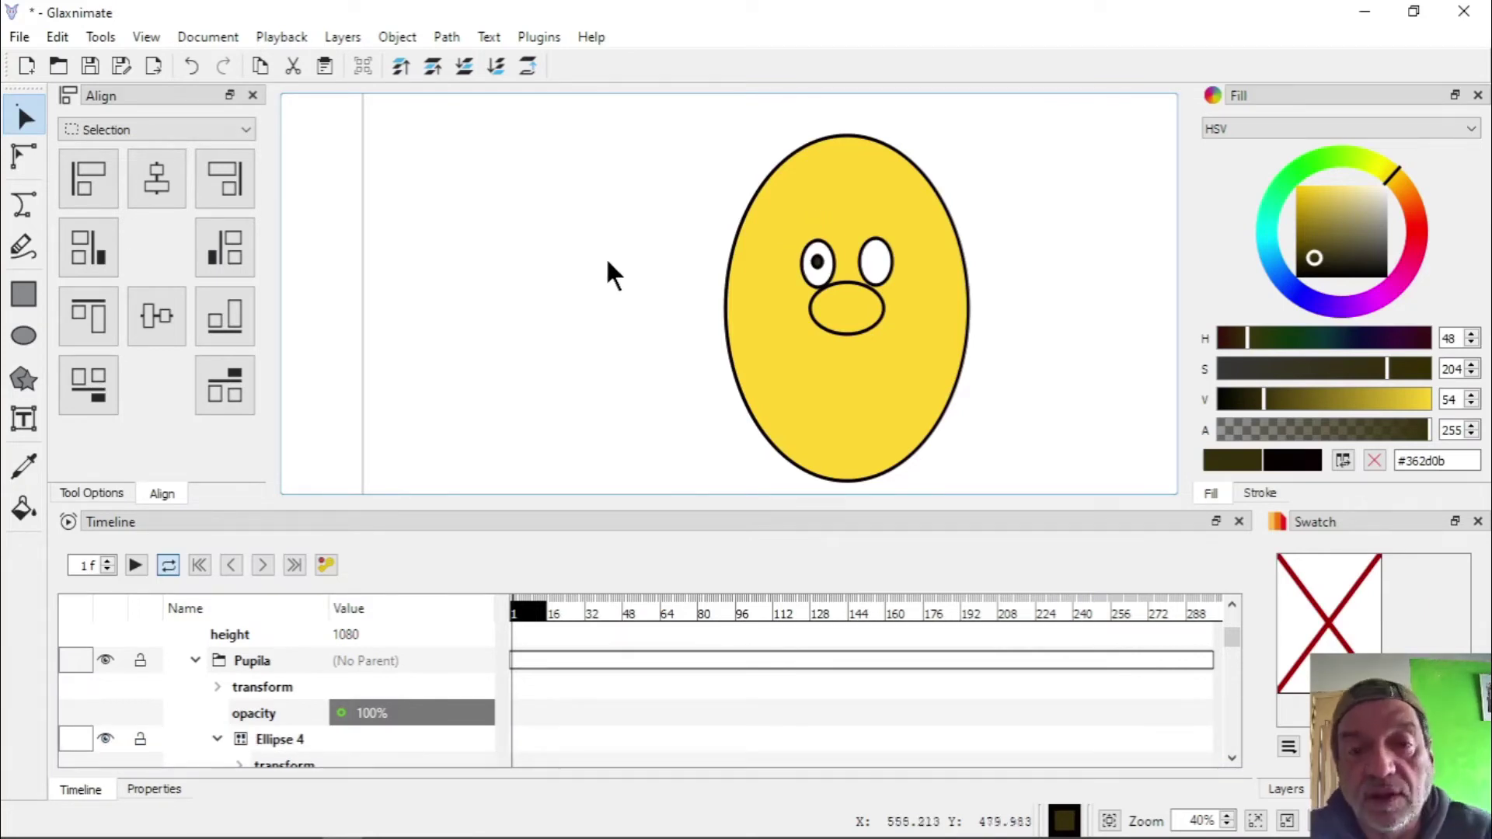
pyautogui.click(820, 262)
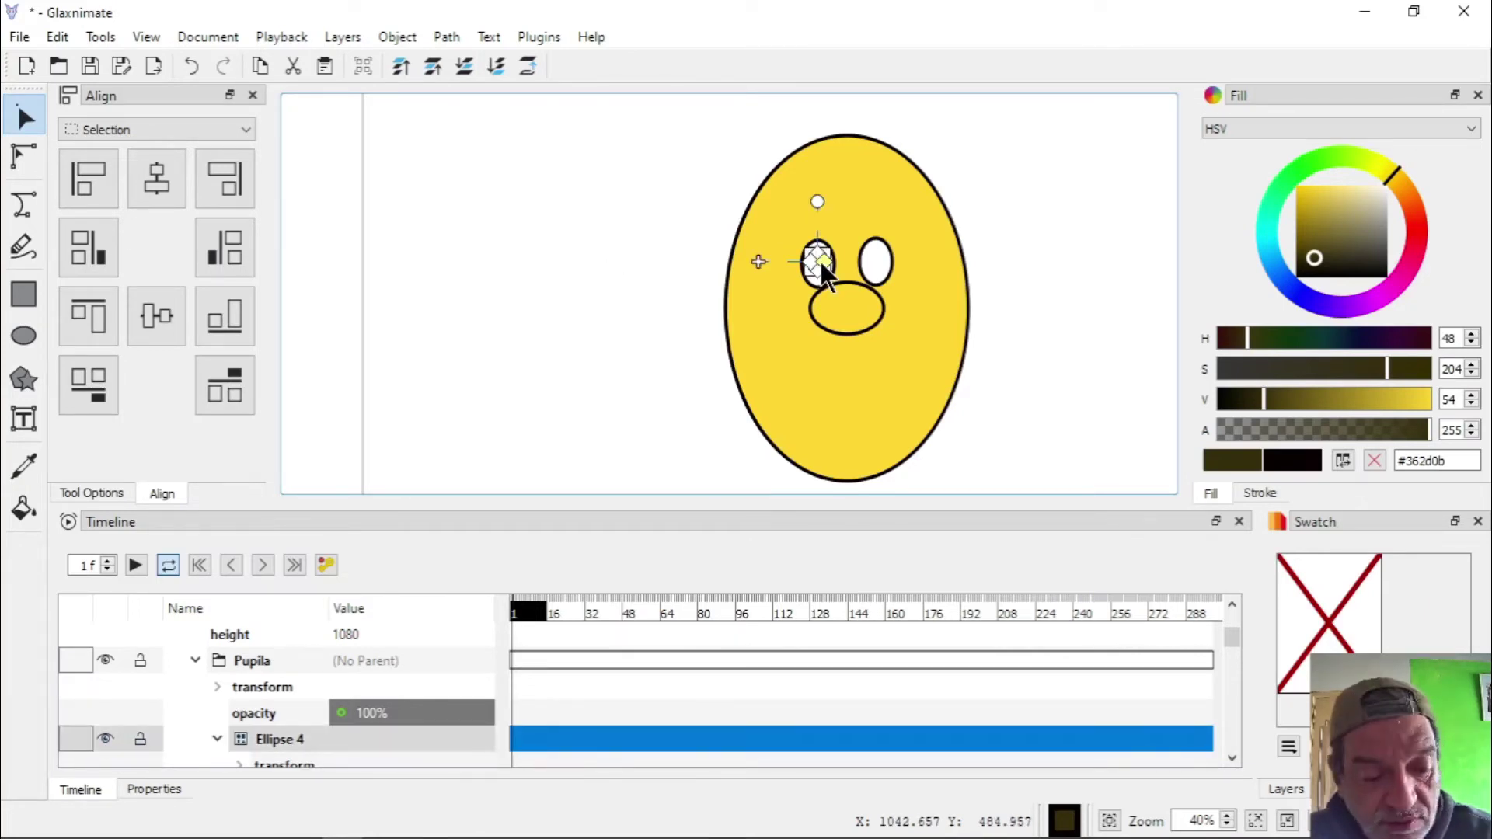
# Duplicate the dark pupil ellipse and move the copy into the centre of the other white eye, then deselect it
pyautogui.hotkey('ctrl', 'd')
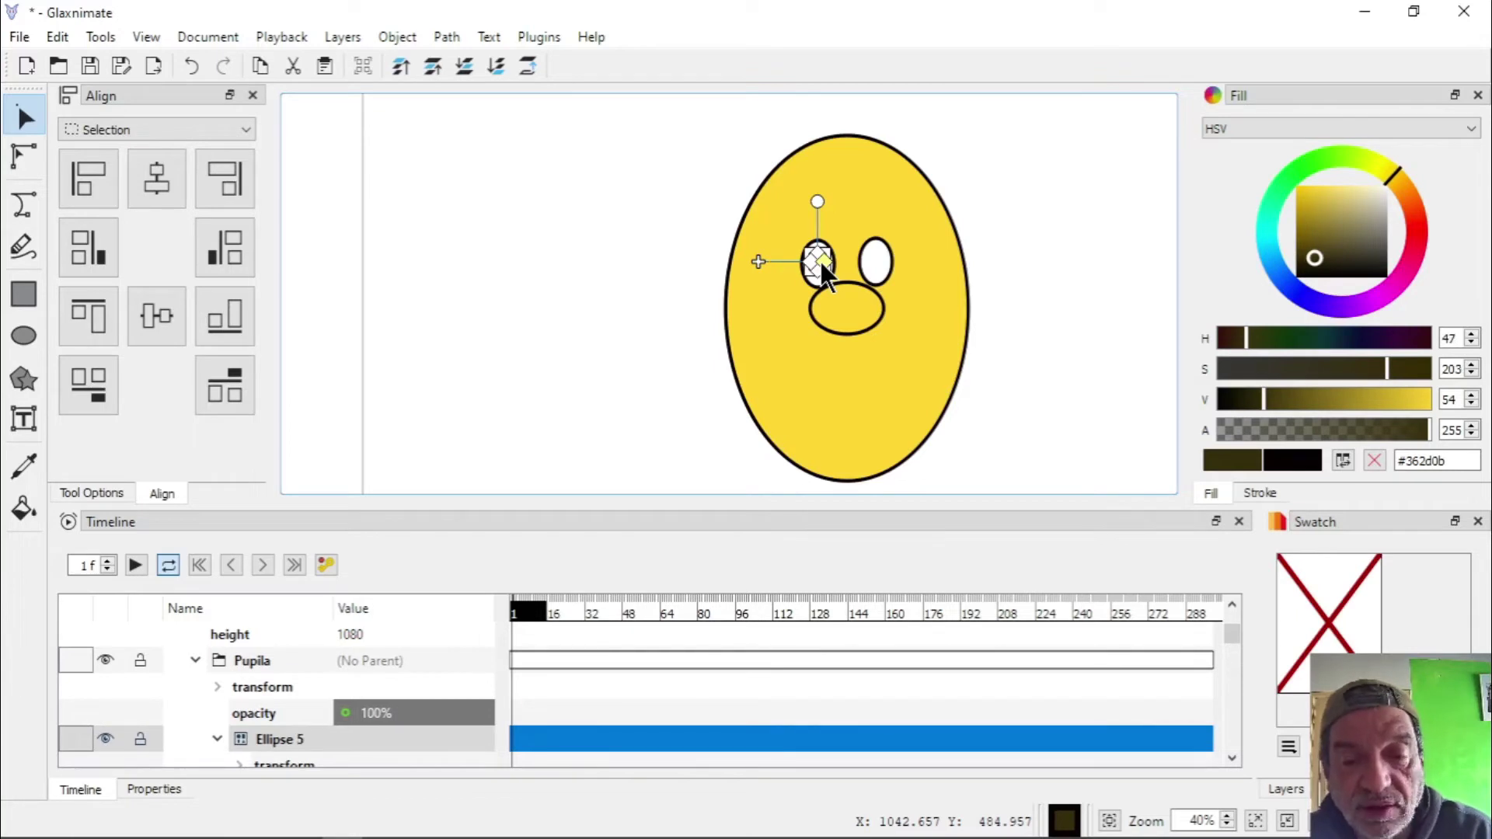
pyautogui.moveTo(758, 261); pyautogui.dragTo(819, 263)
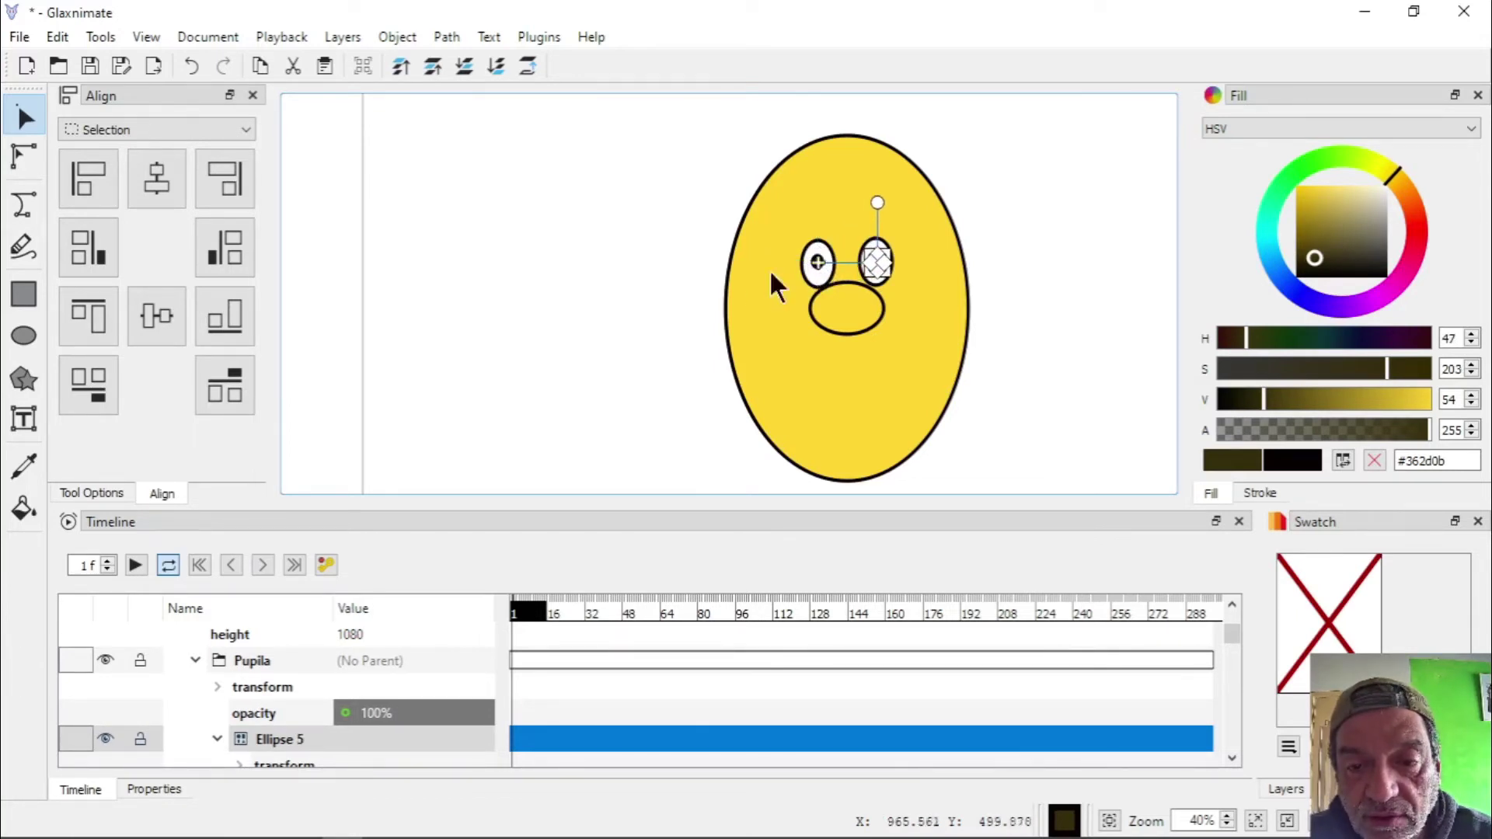
pyautogui.click(613, 264)
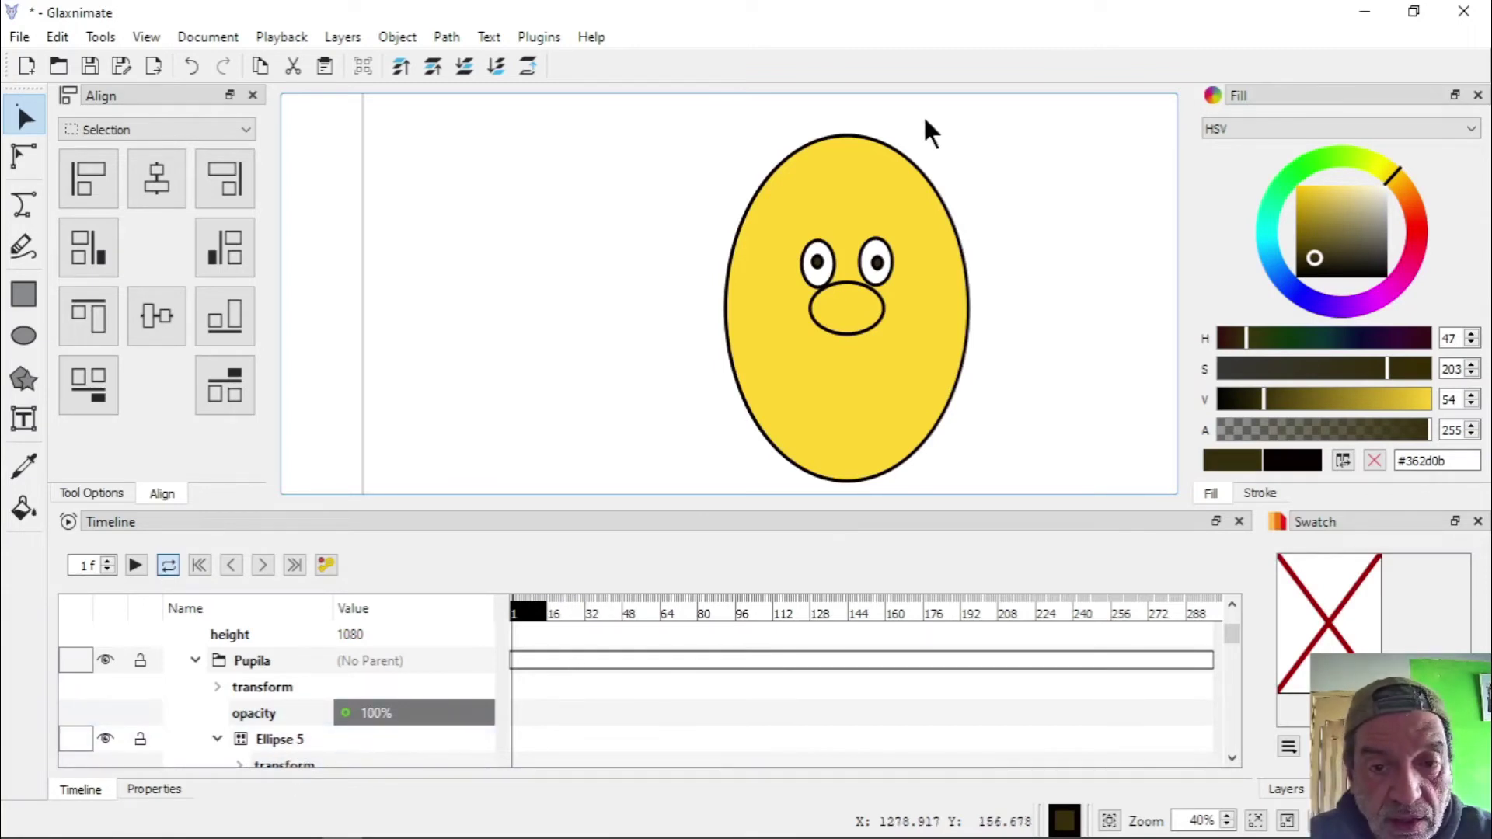
pyautogui.click(880, 262)
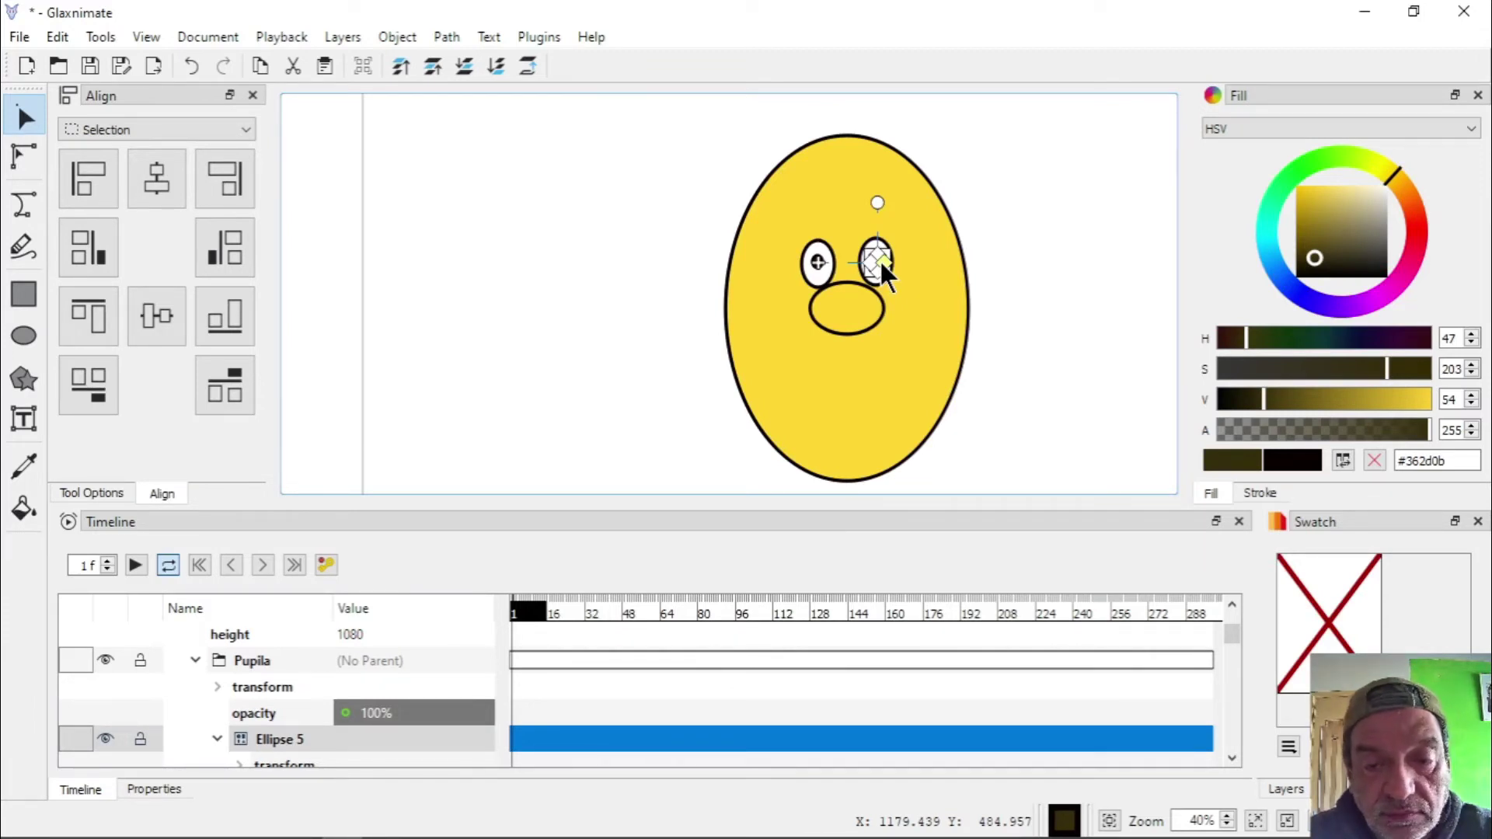
pyautogui.click(549, 278)
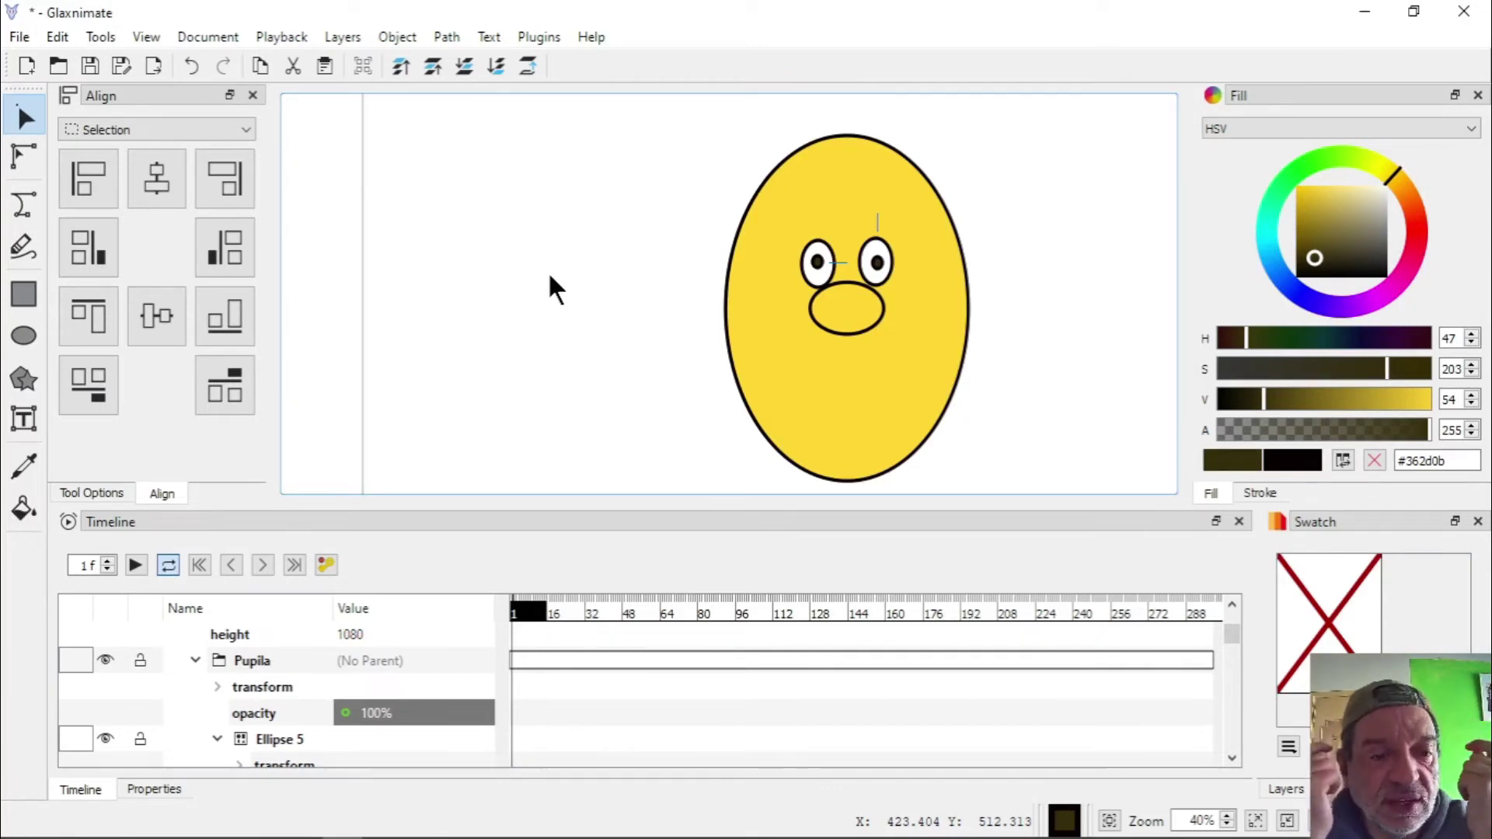
# Select both pupil ellipses and group them in the Pupila layer
pyautogui.click(812, 263)
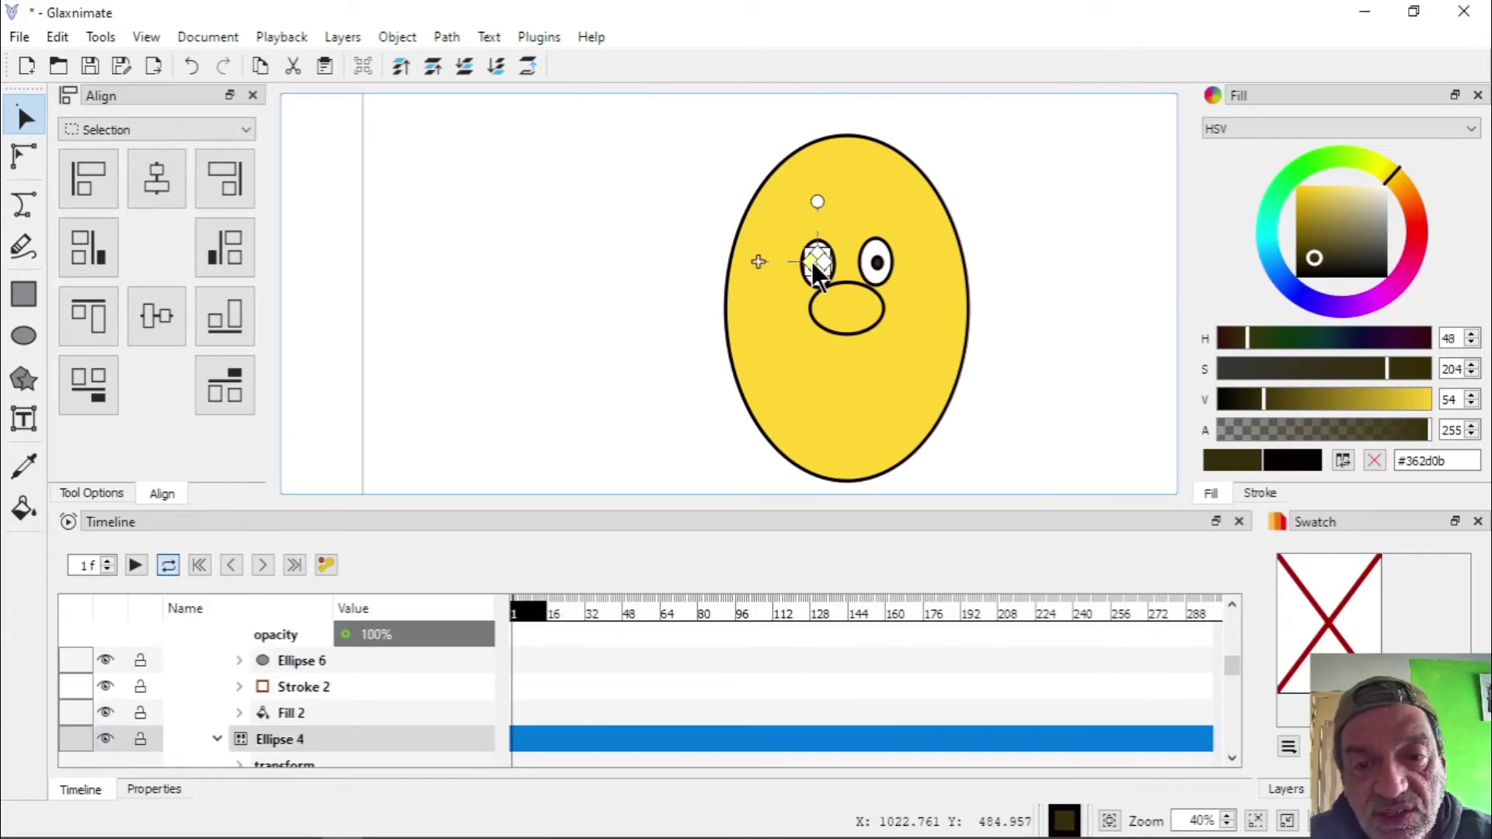
pyautogui.keyDown('shift'); pyautogui.click(879, 262); pyautogui.keyUp('shift')
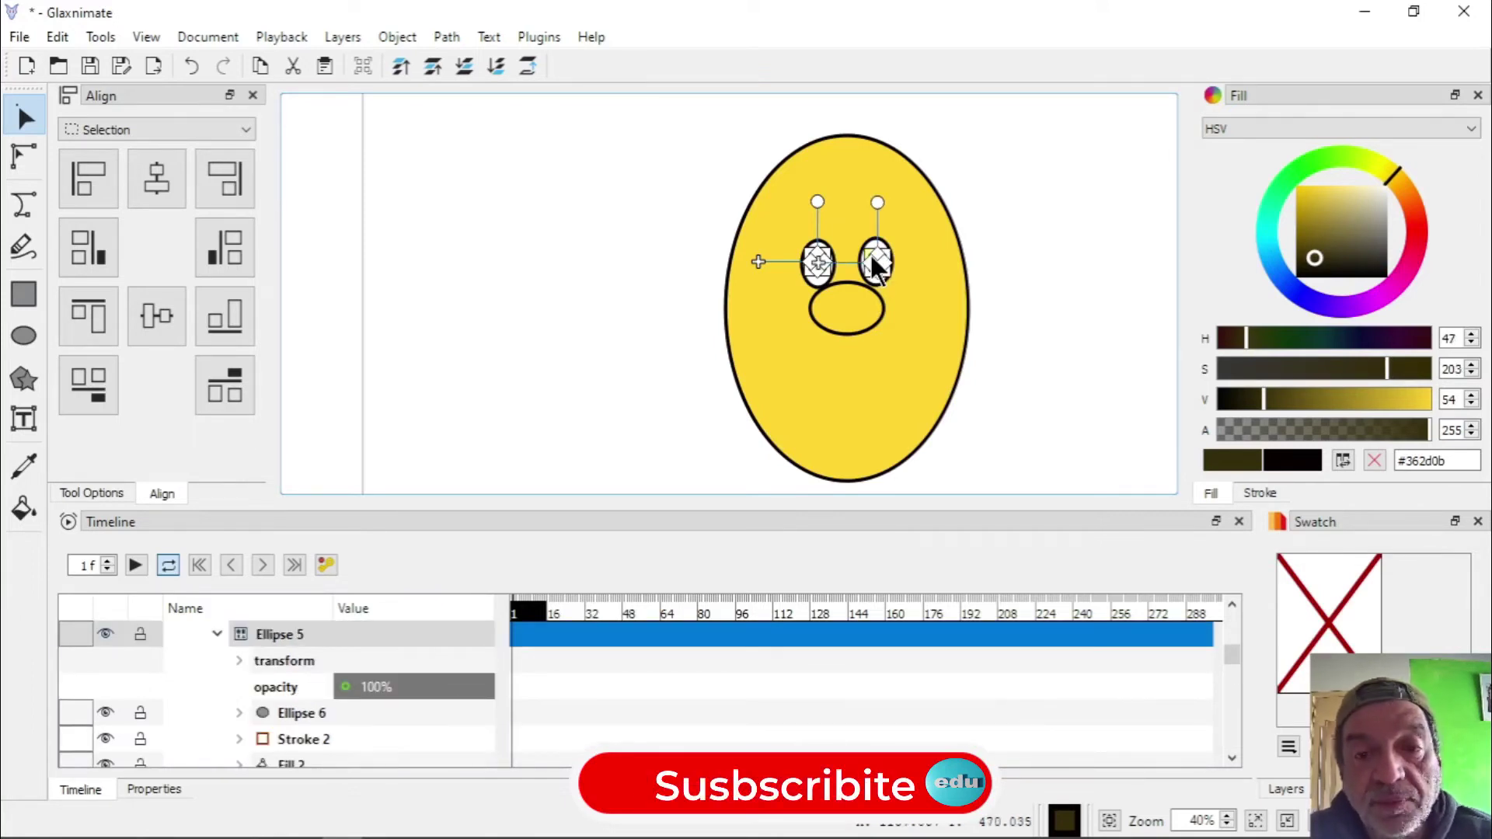
pyautogui.click(400, 37)
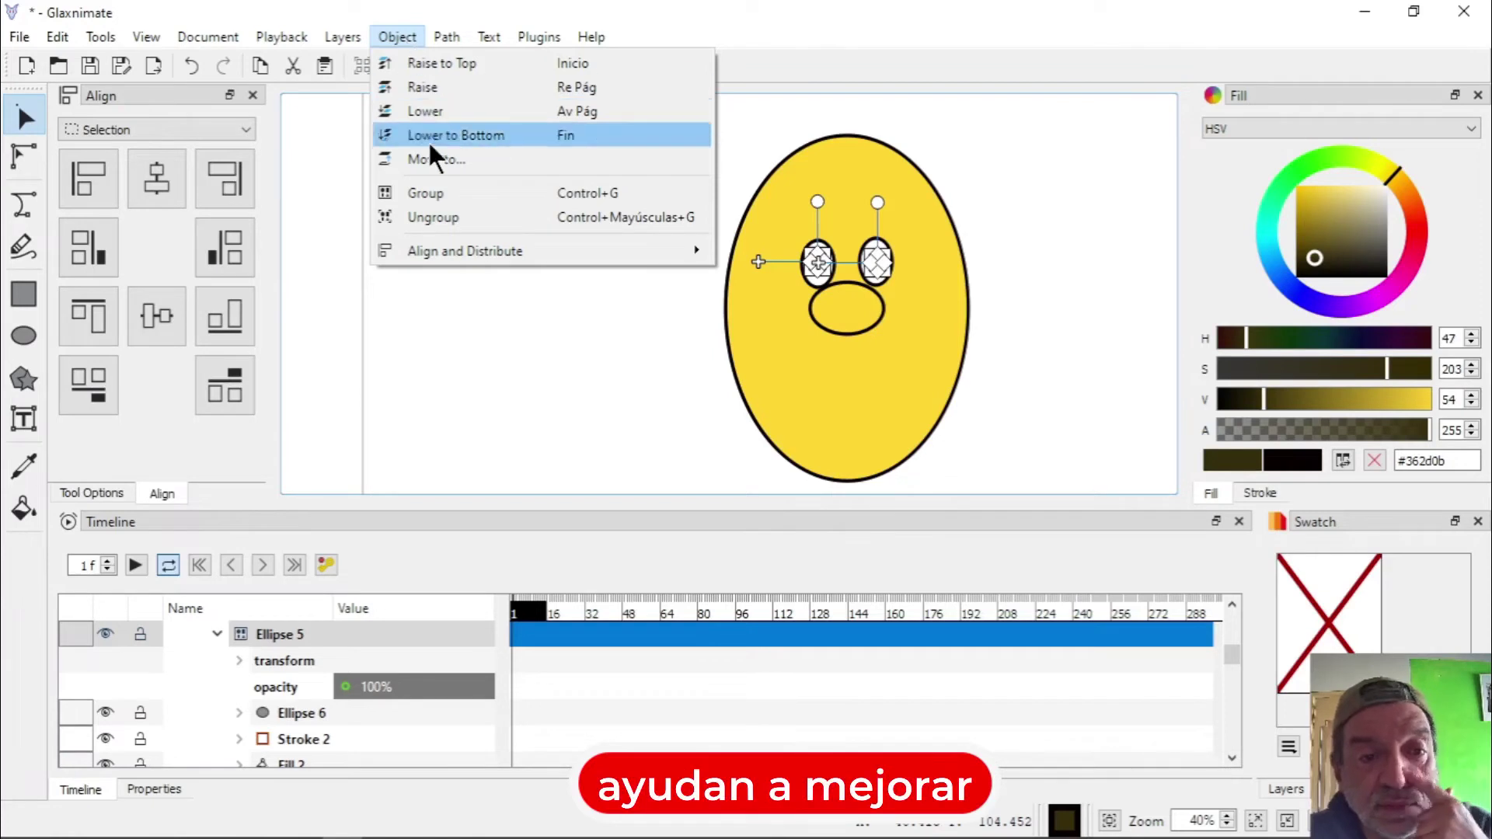
pyautogui.click(435, 194)
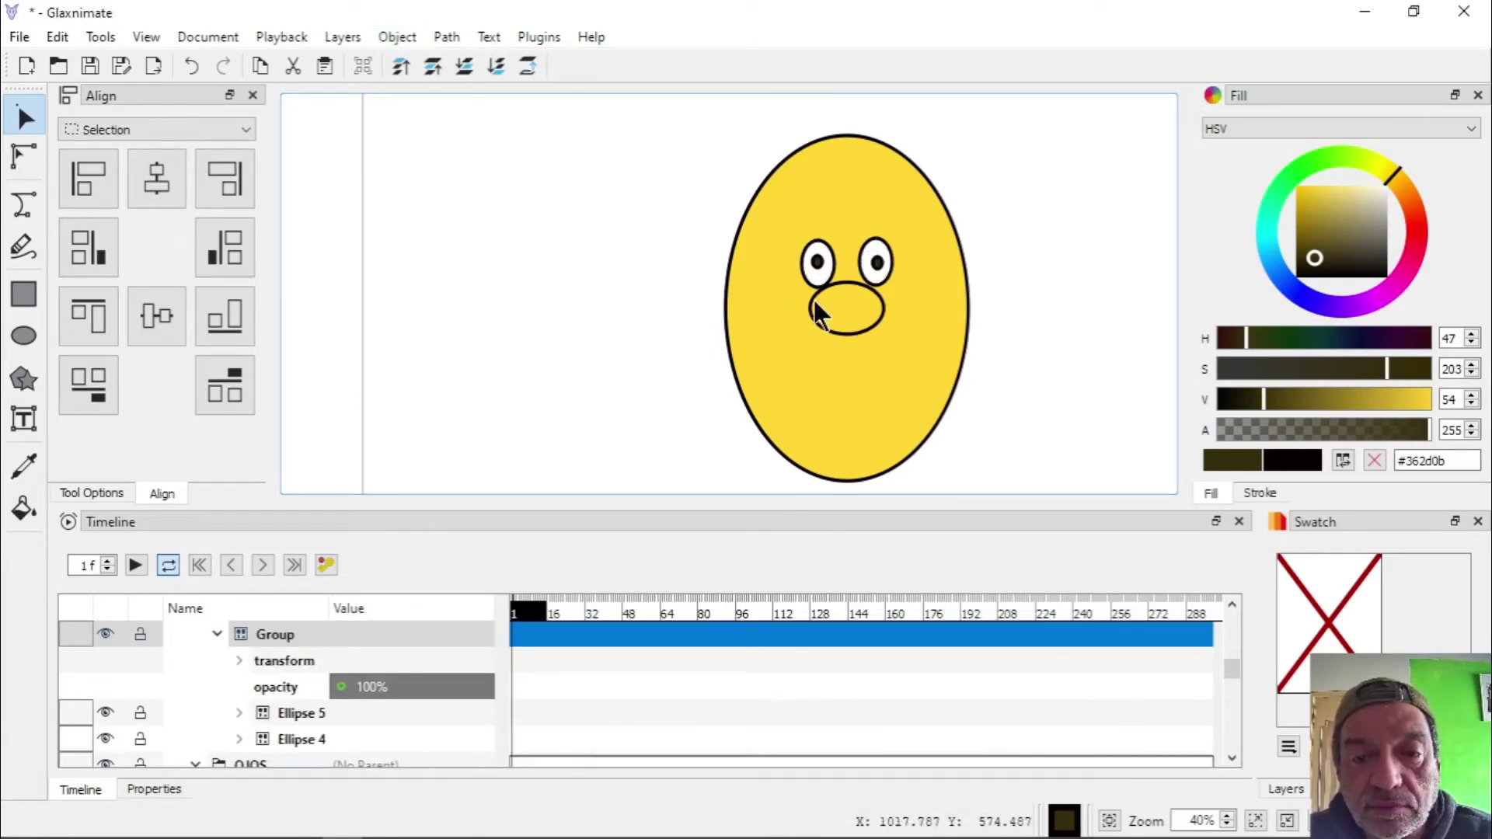
# Shift the pupil group slightly right and down so both pupils look toward the right side of the eyes
pyautogui.click(814, 266)
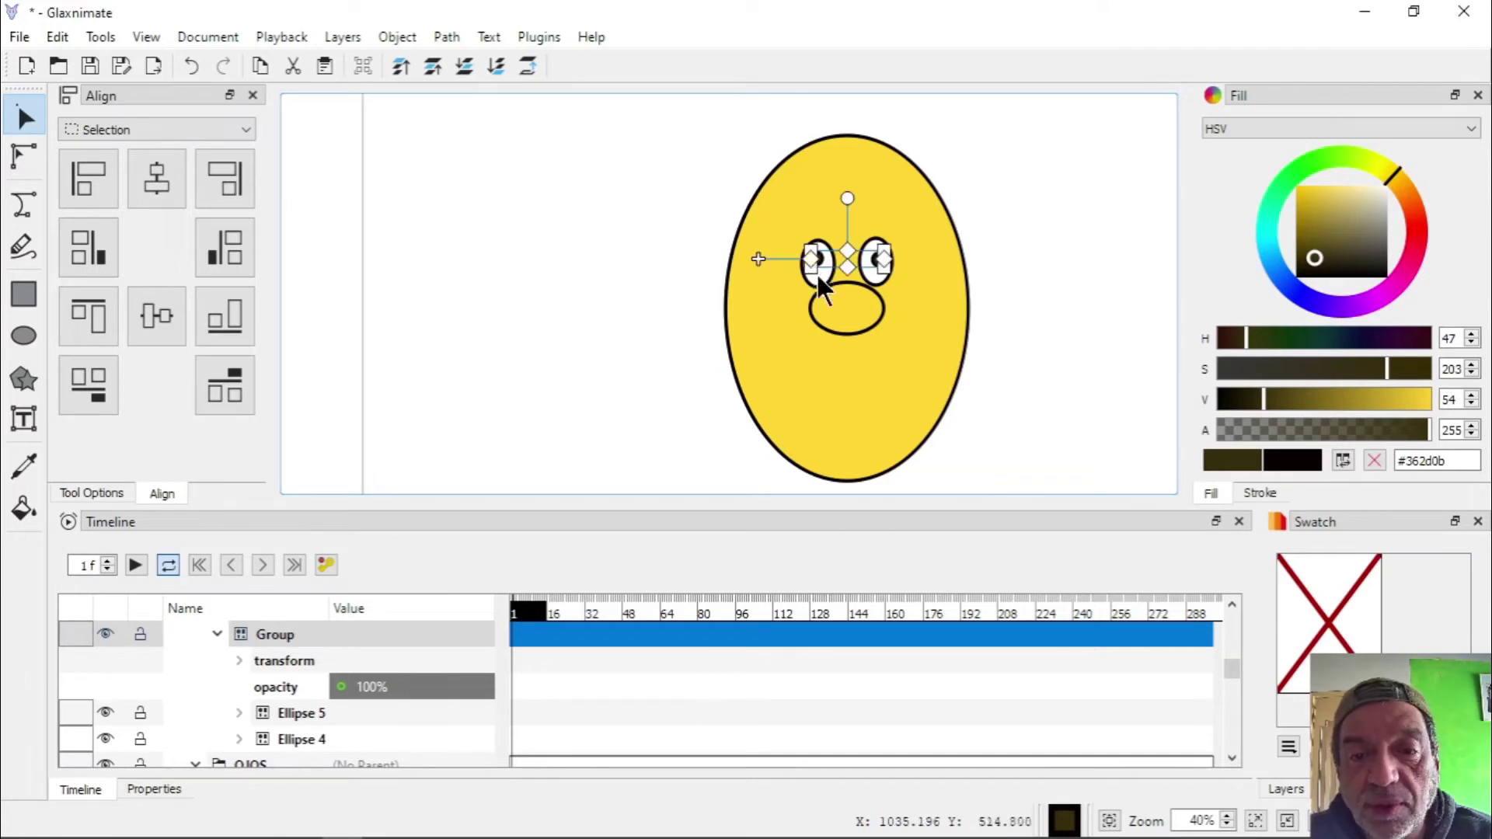
pyautogui.moveTo(753, 255)
pyautogui.mouseDown()
pyautogui.moveTo(740, 269)
pyautogui.moveTo(765, 266)
pyautogui.mouseUp()
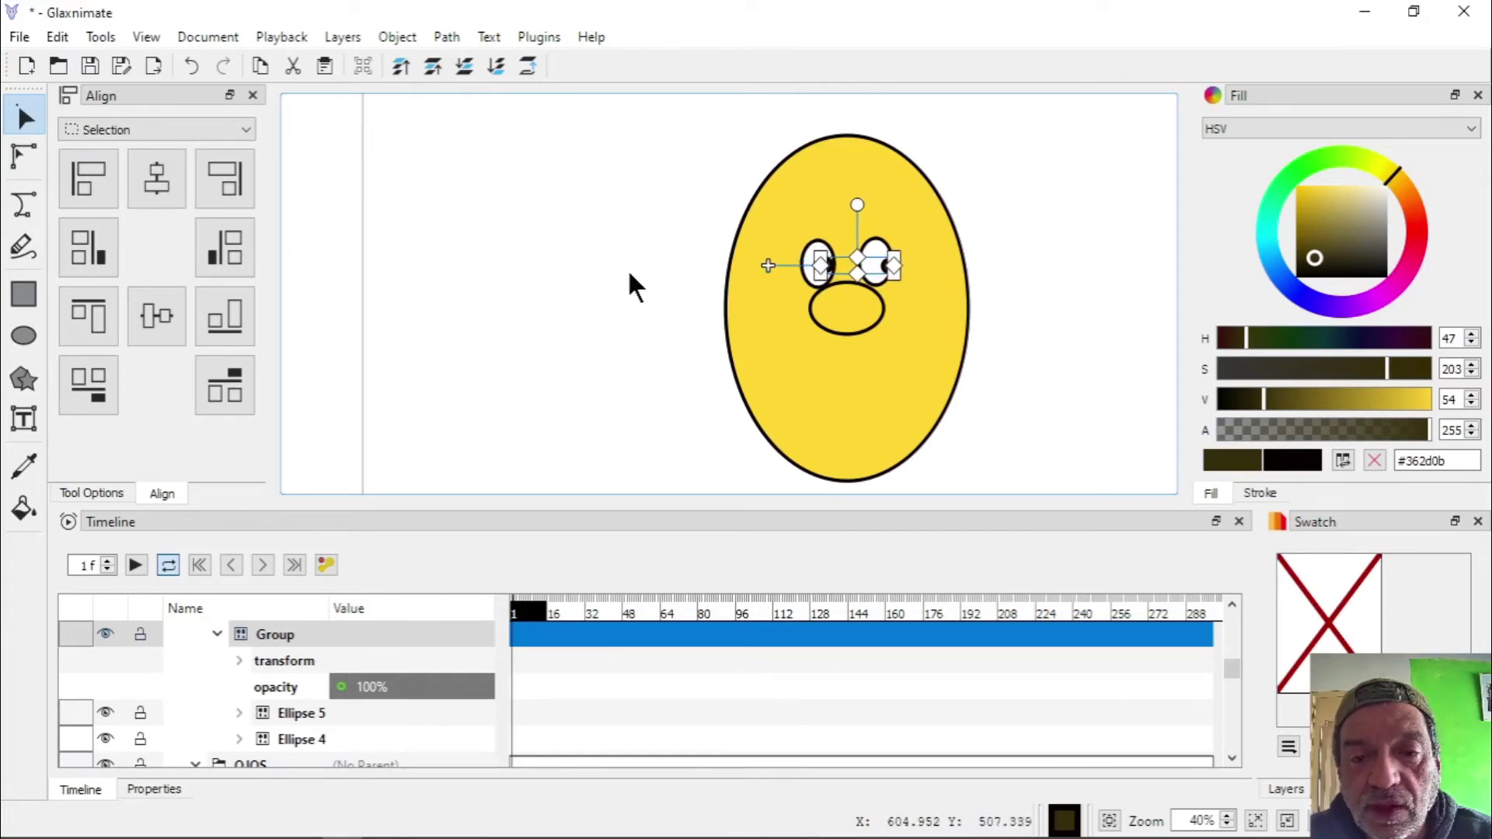
pyautogui.click(552, 265)
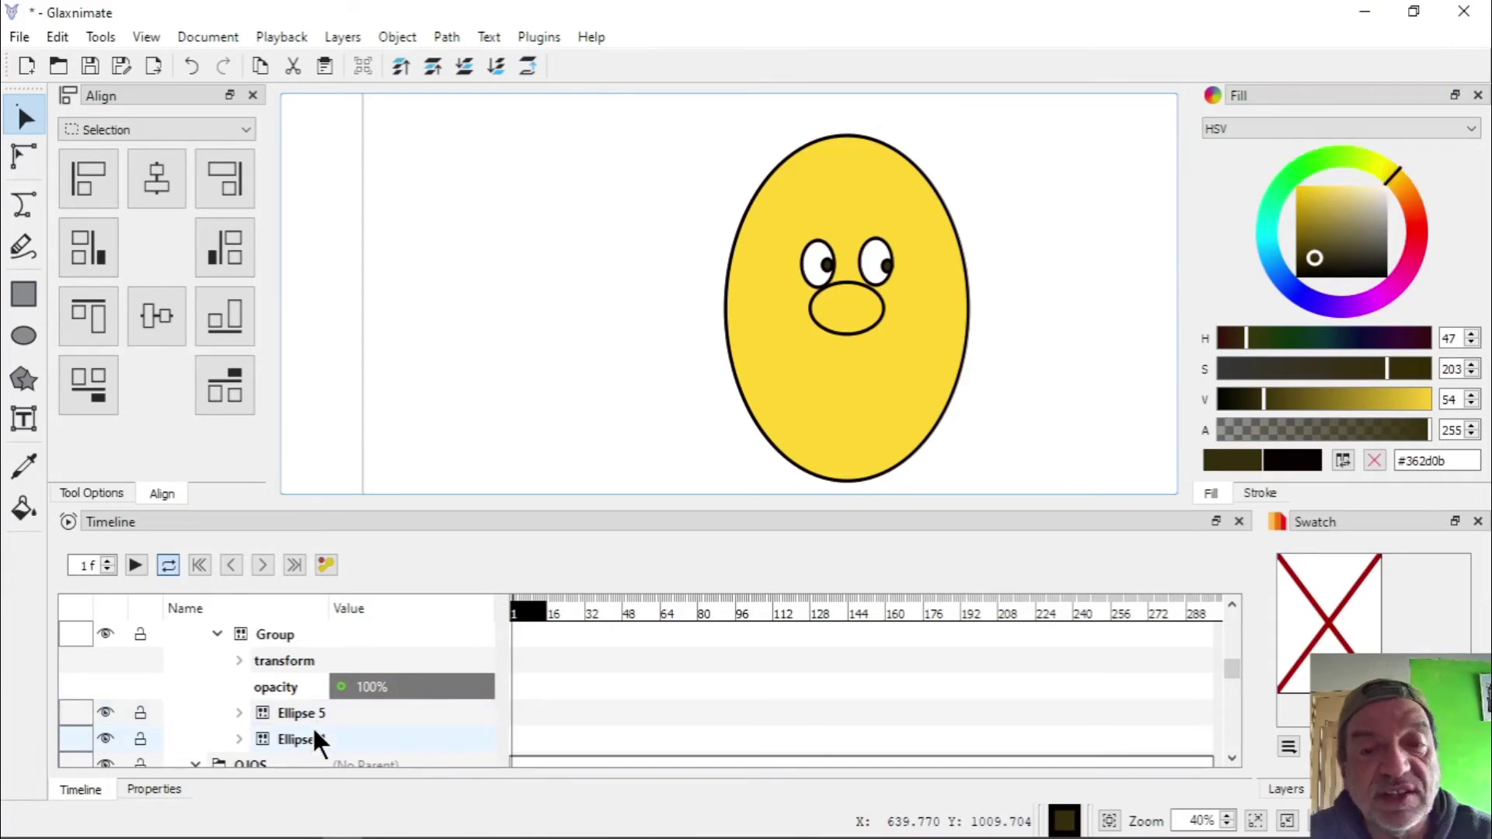
# Turn on keyframe recording and keyframe the pupil group's position at frame 1 at about 22.4 x 12.4, expanding its transform properties
pyautogui.click(272, 644)
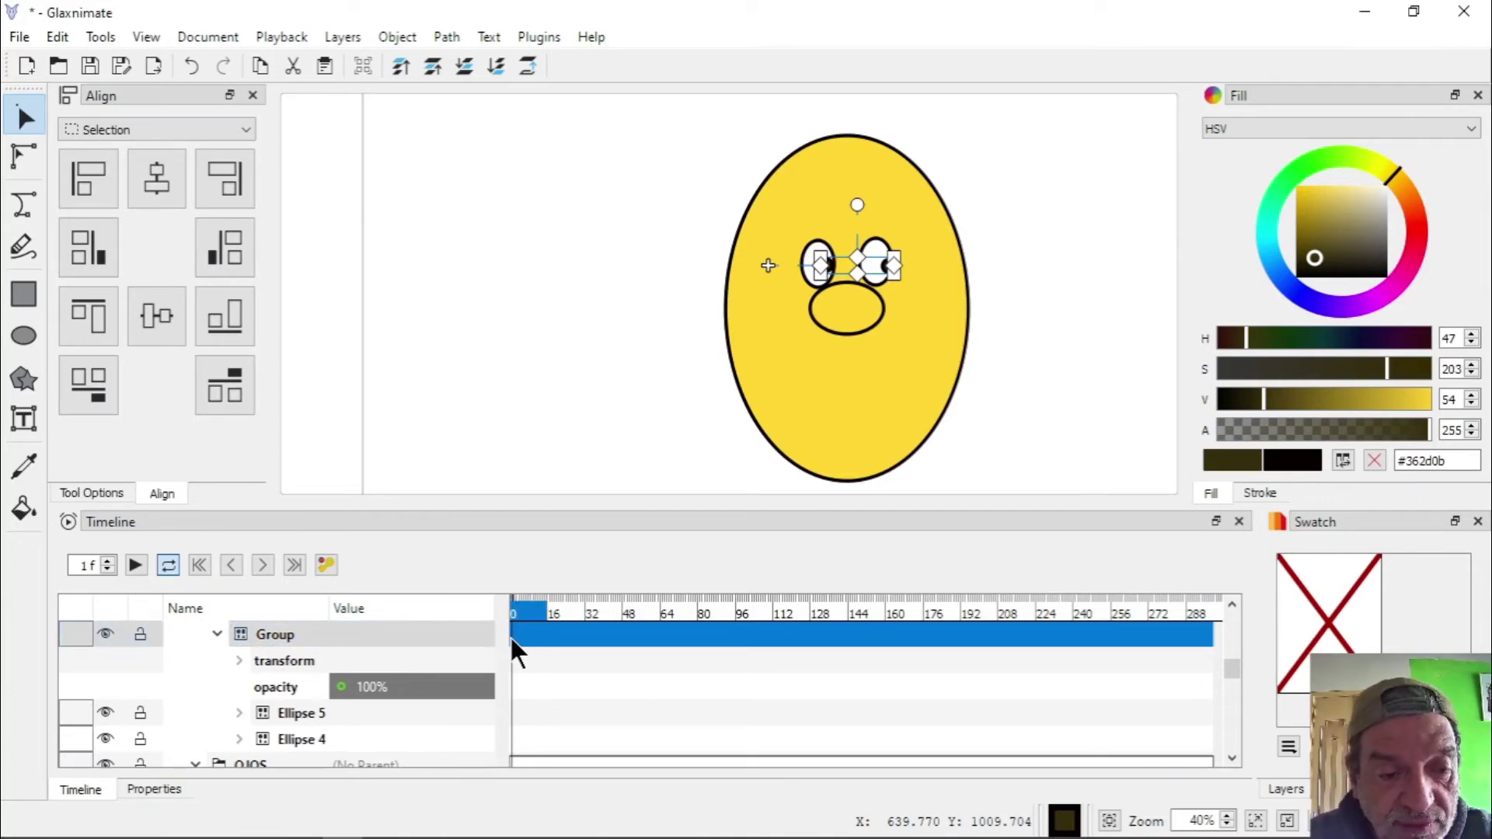
pyautogui.click(327, 565)
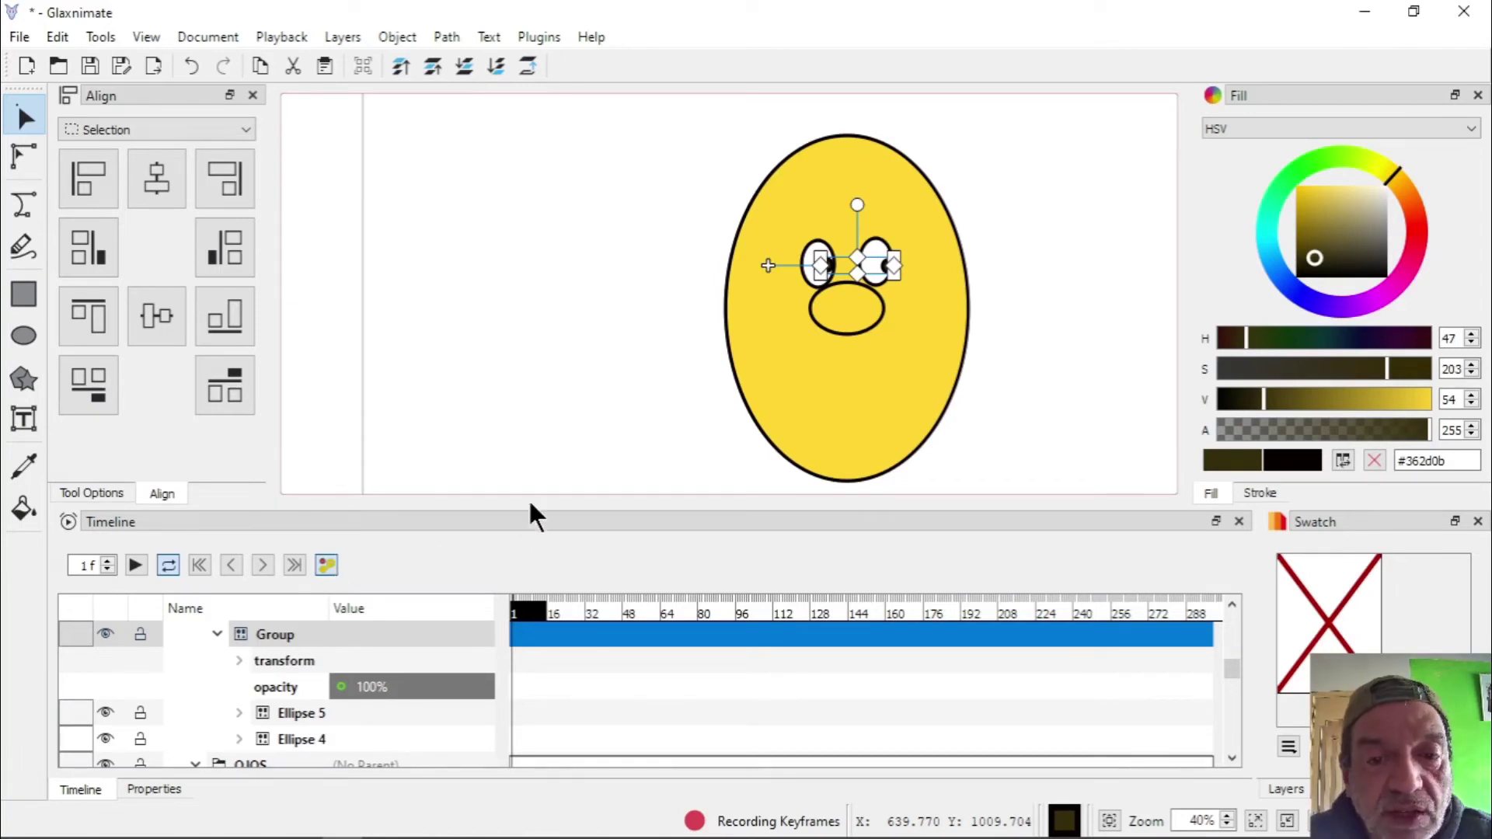
pyautogui.click(767, 265)
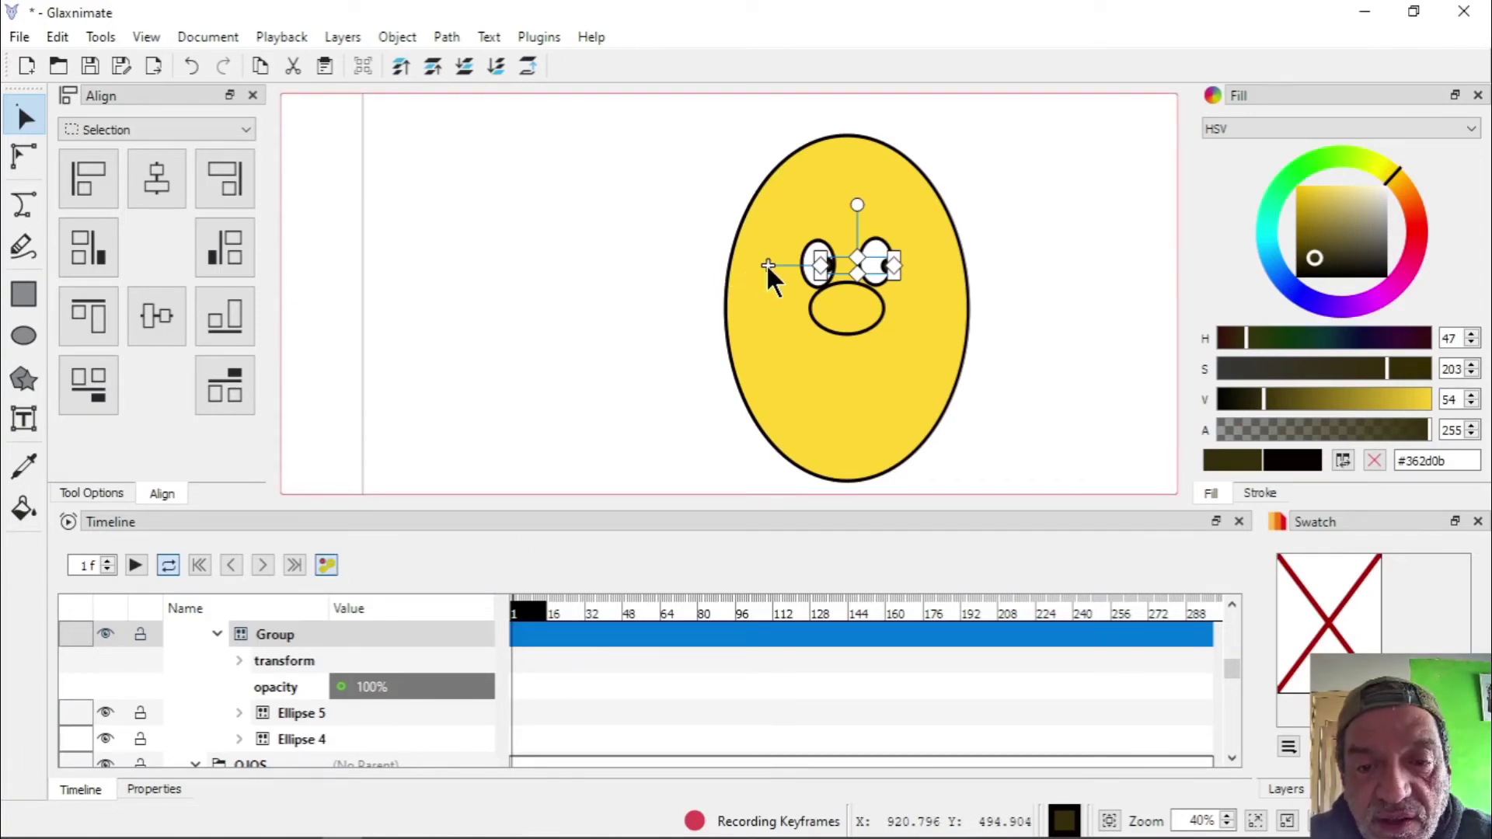
pyautogui.moveTo(767, 264); pyautogui.dragTo(767, 266)
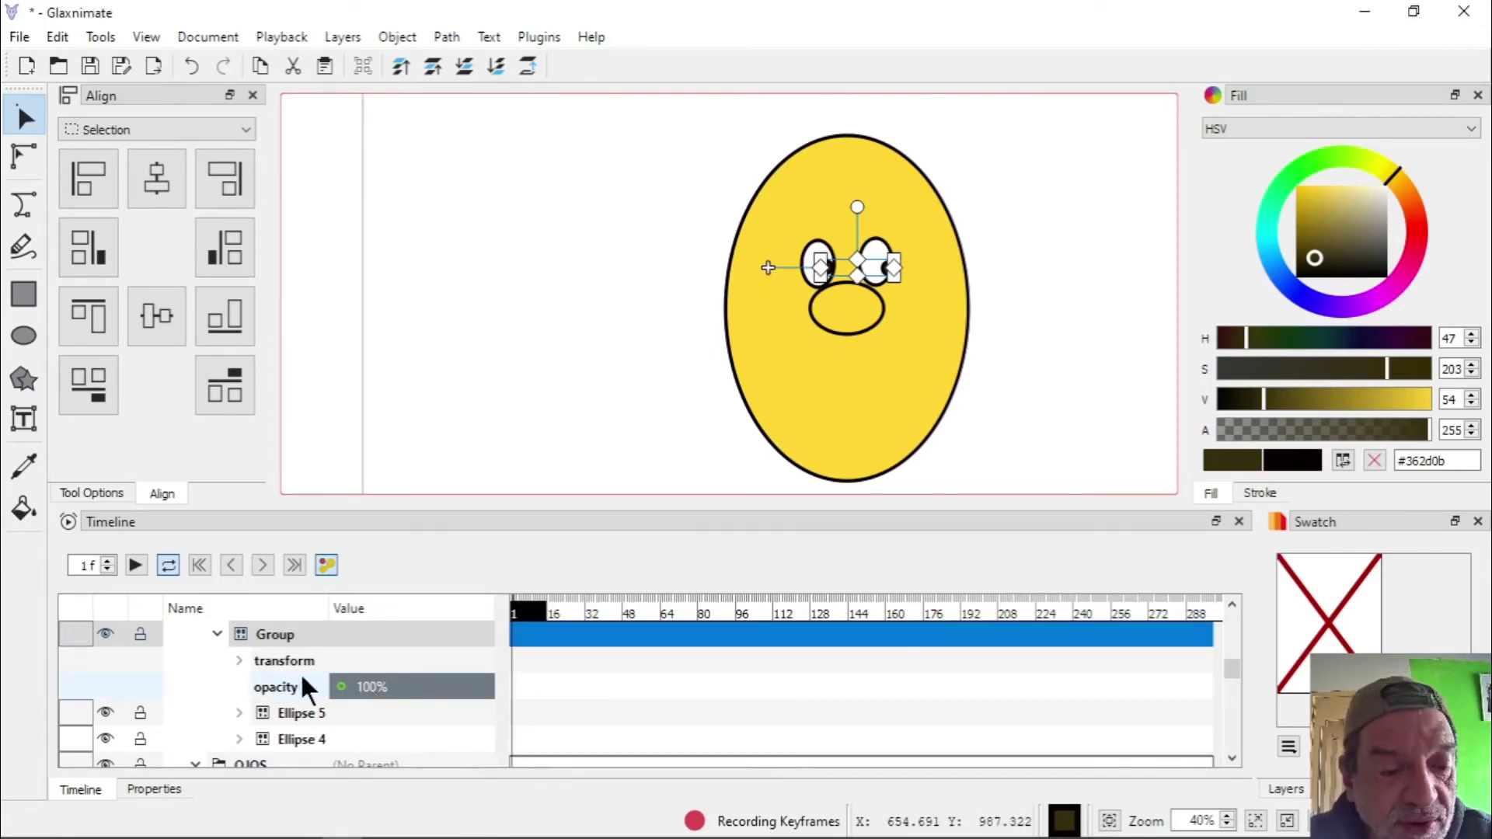
pyautogui.click(239, 662)
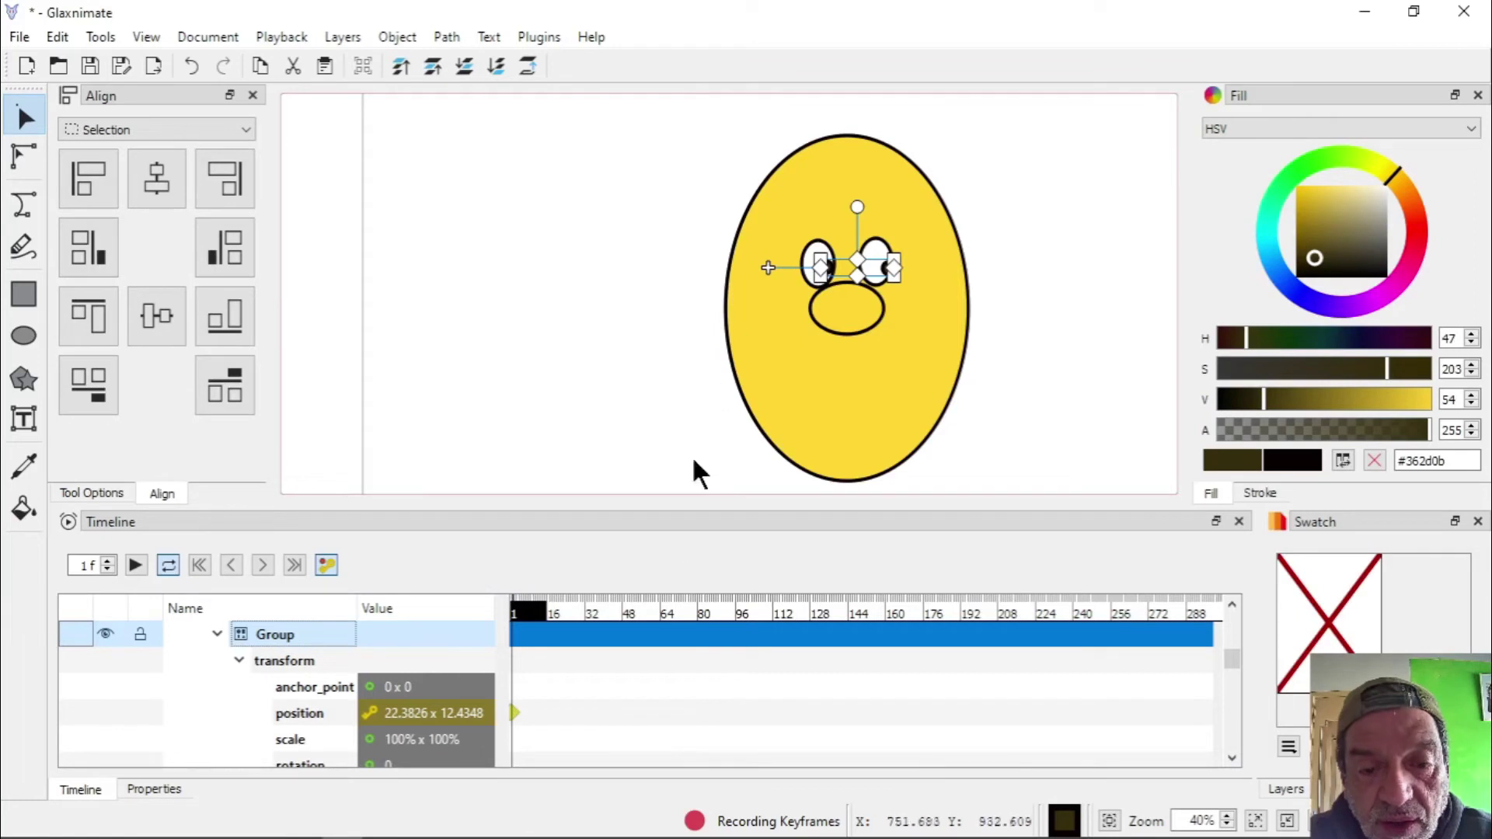
# At frame 22, keyframe the pupil group rotated about -1.5 degrees and moved to the top of the eyes
pyautogui.click(557, 612)
pyautogui.click(561, 614)
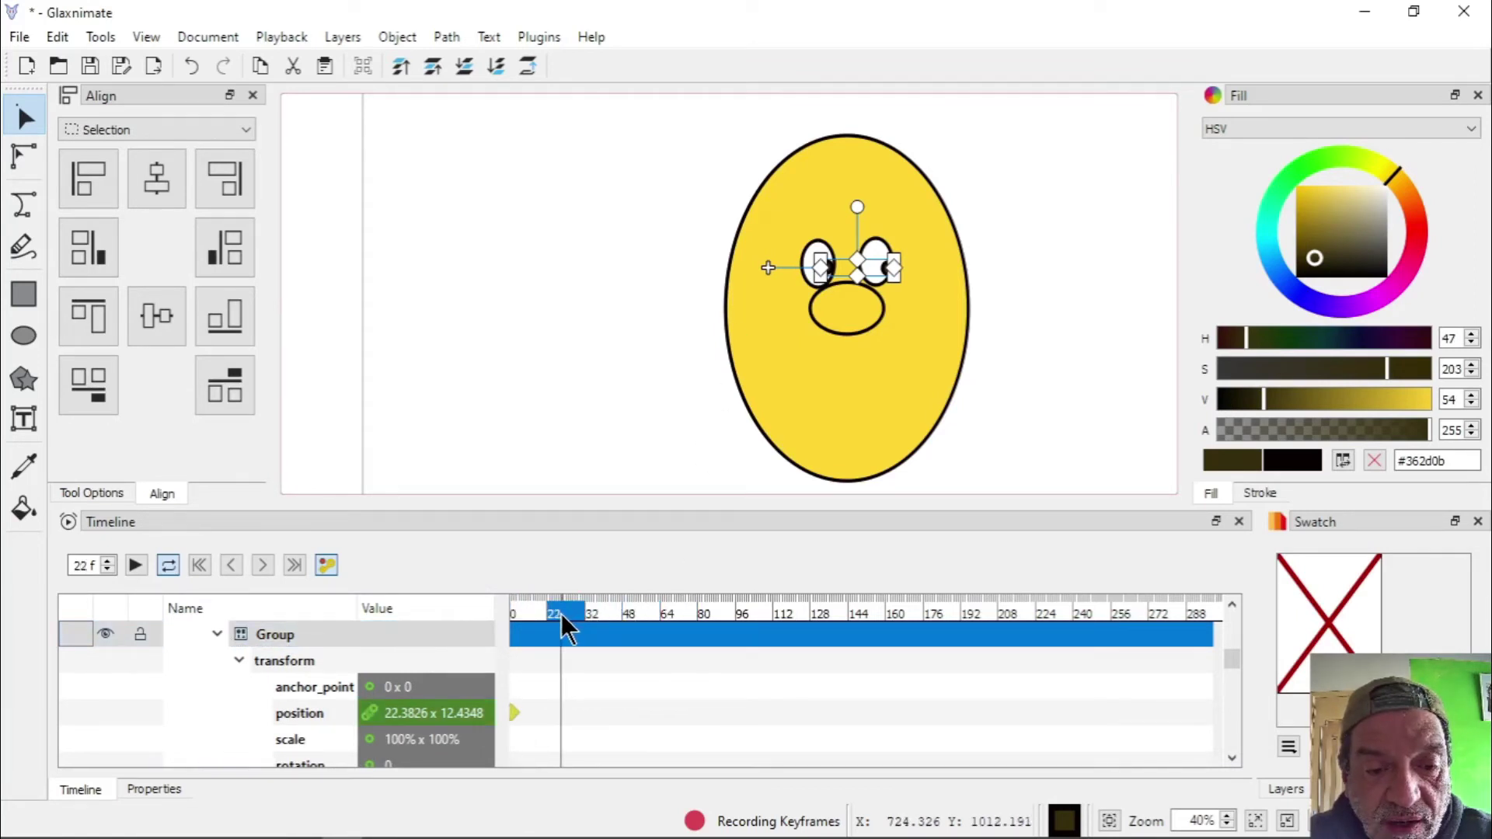
pyautogui.click(563, 717)
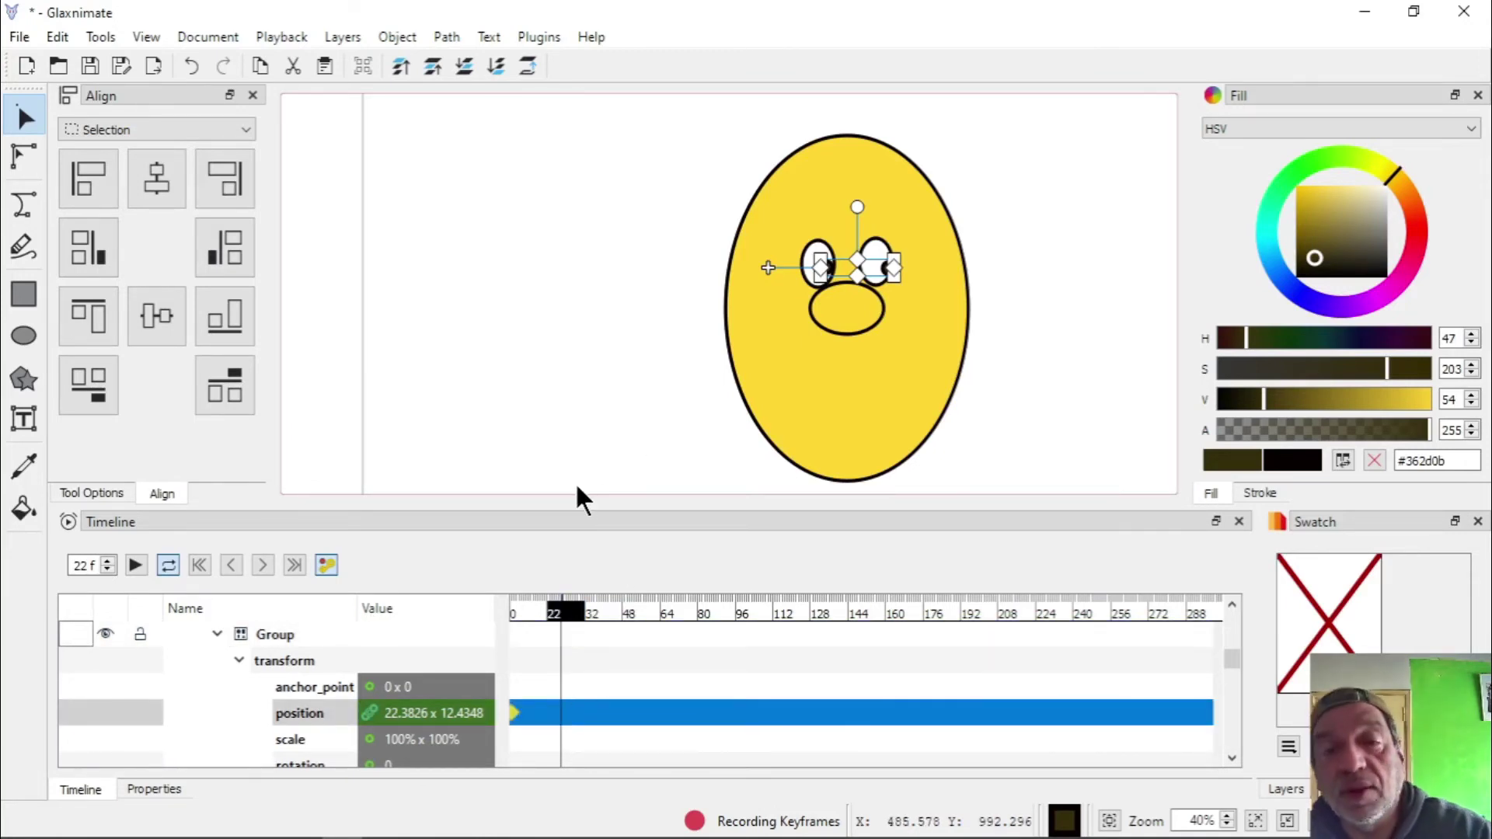
pyautogui.click(857, 207)
pyautogui.moveTo(857, 207); pyautogui.dragTo(835, 181)
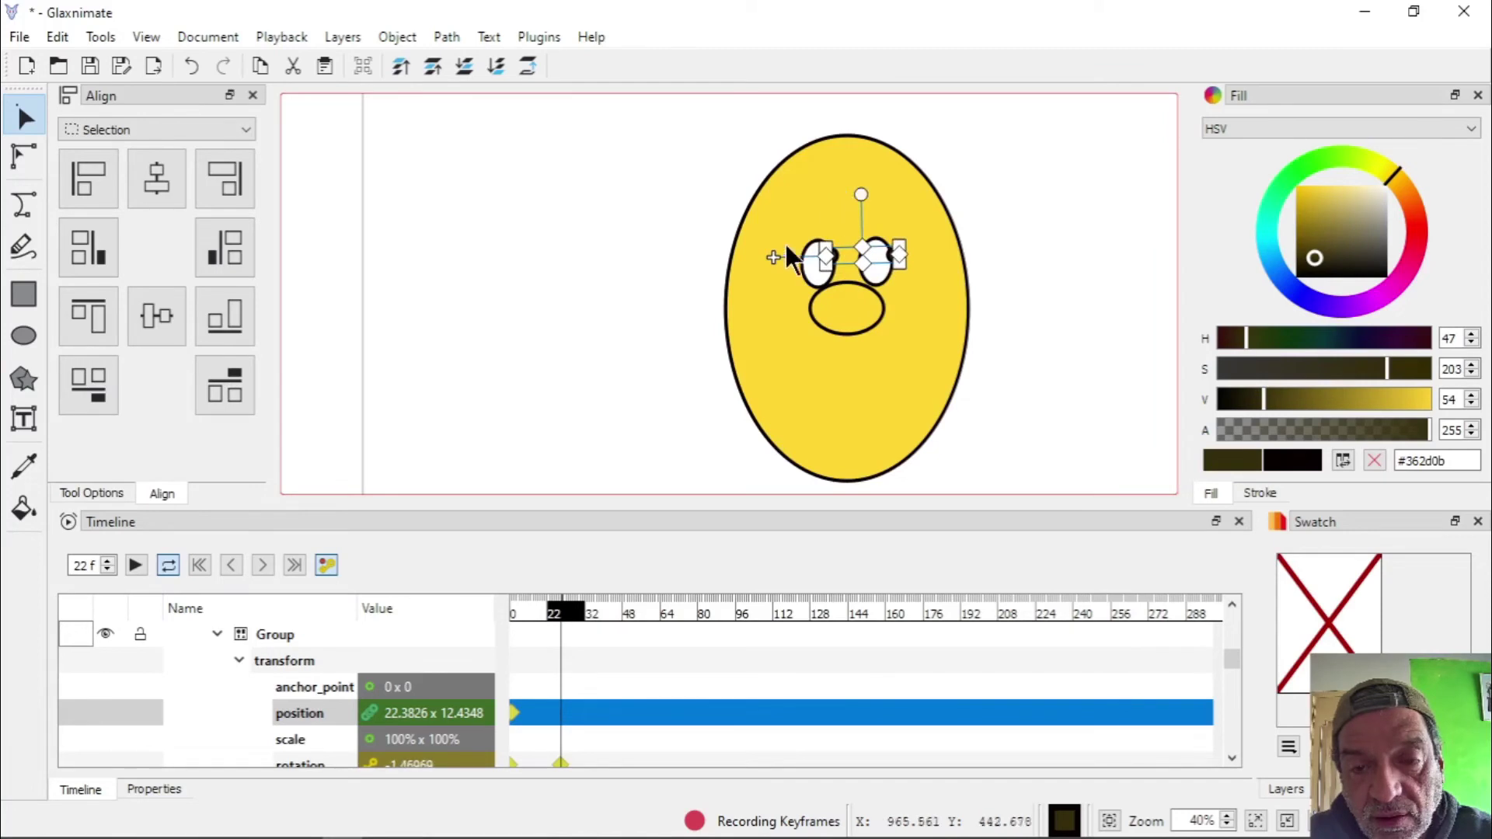
pyautogui.moveTo(771, 254); pyautogui.dragTo(757, 244)
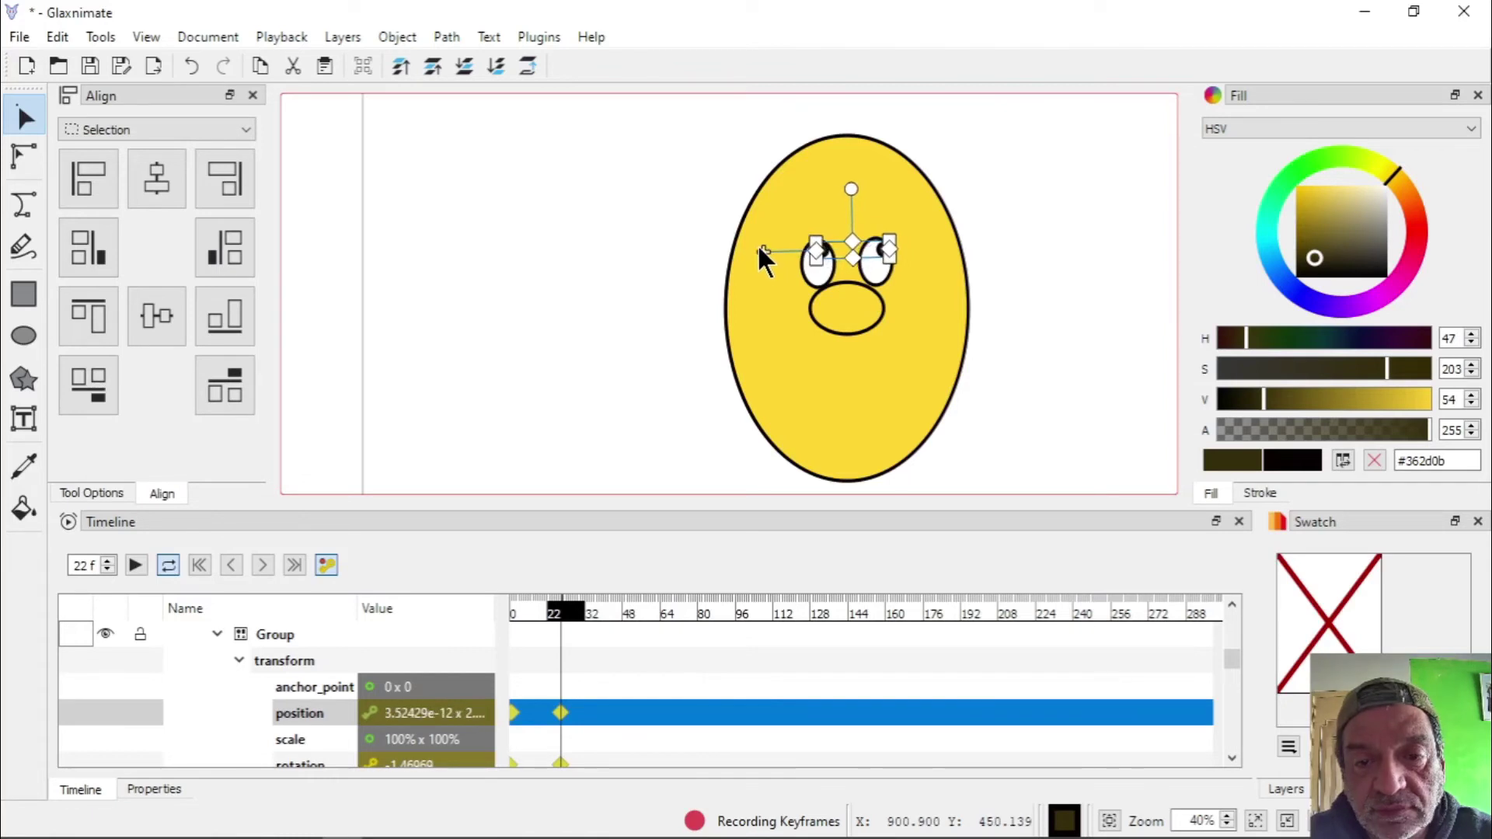
# Keyframe the pupils at the bottom of the eyes at frame 50, about -7.5 x 62.2, and frame 51, about -2.5 x 59.7
pyautogui.click(627, 611)
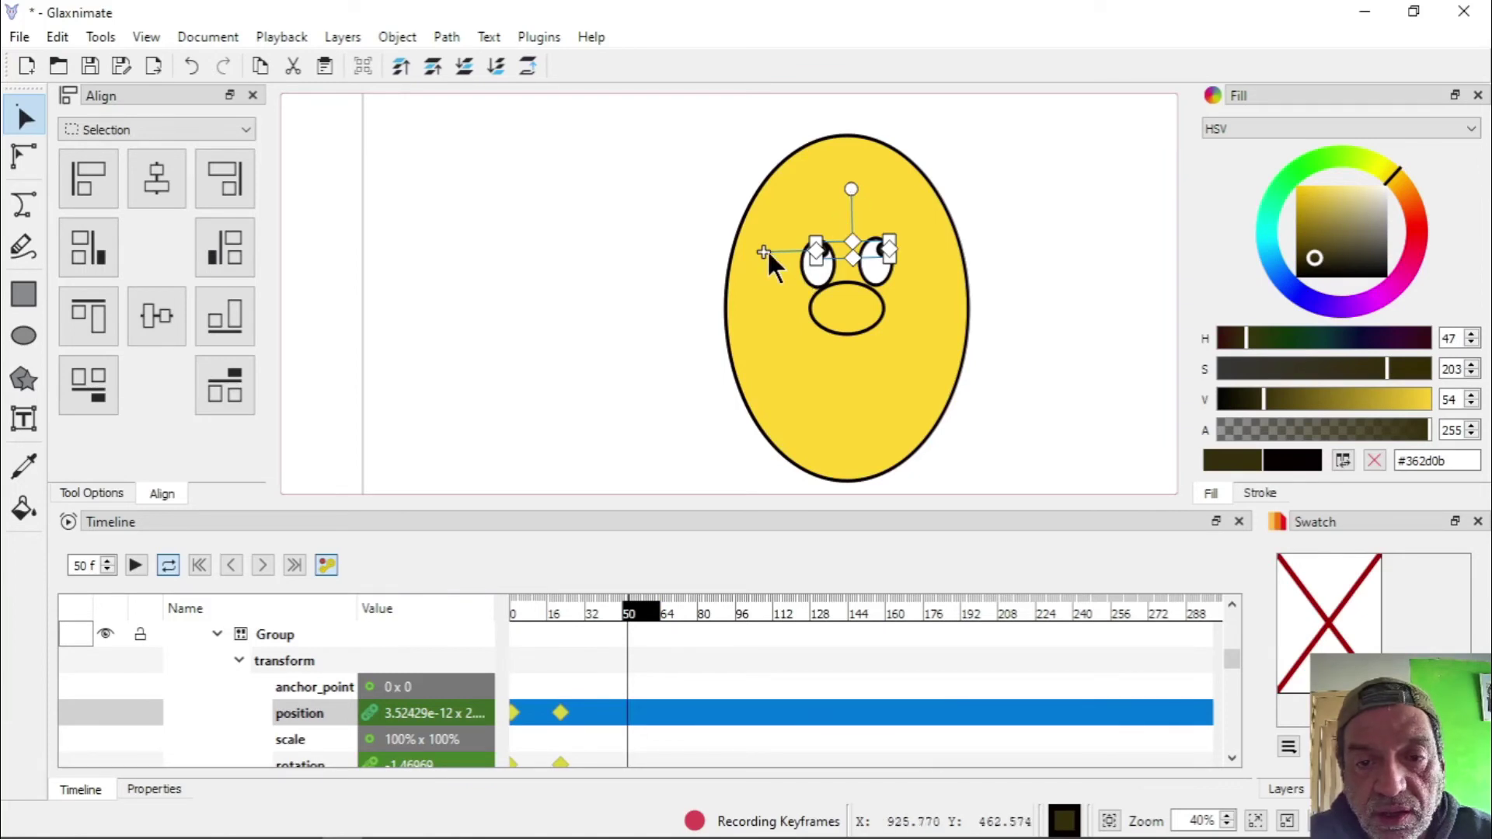
pyautogui.moveTo(763, 249); pyautogui.dragTo(759, 275)
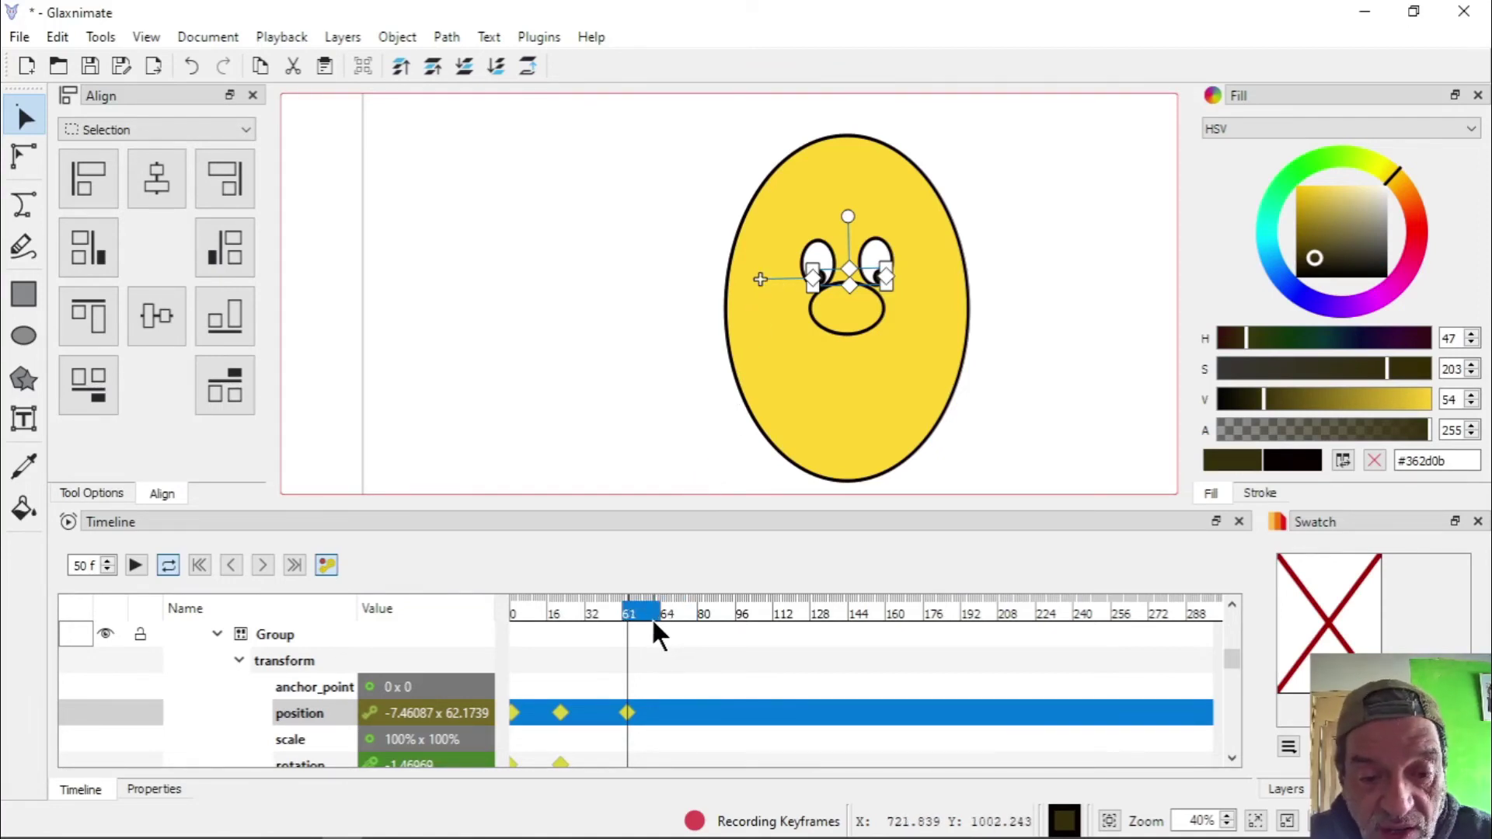
pyautogui.click(263, 566)
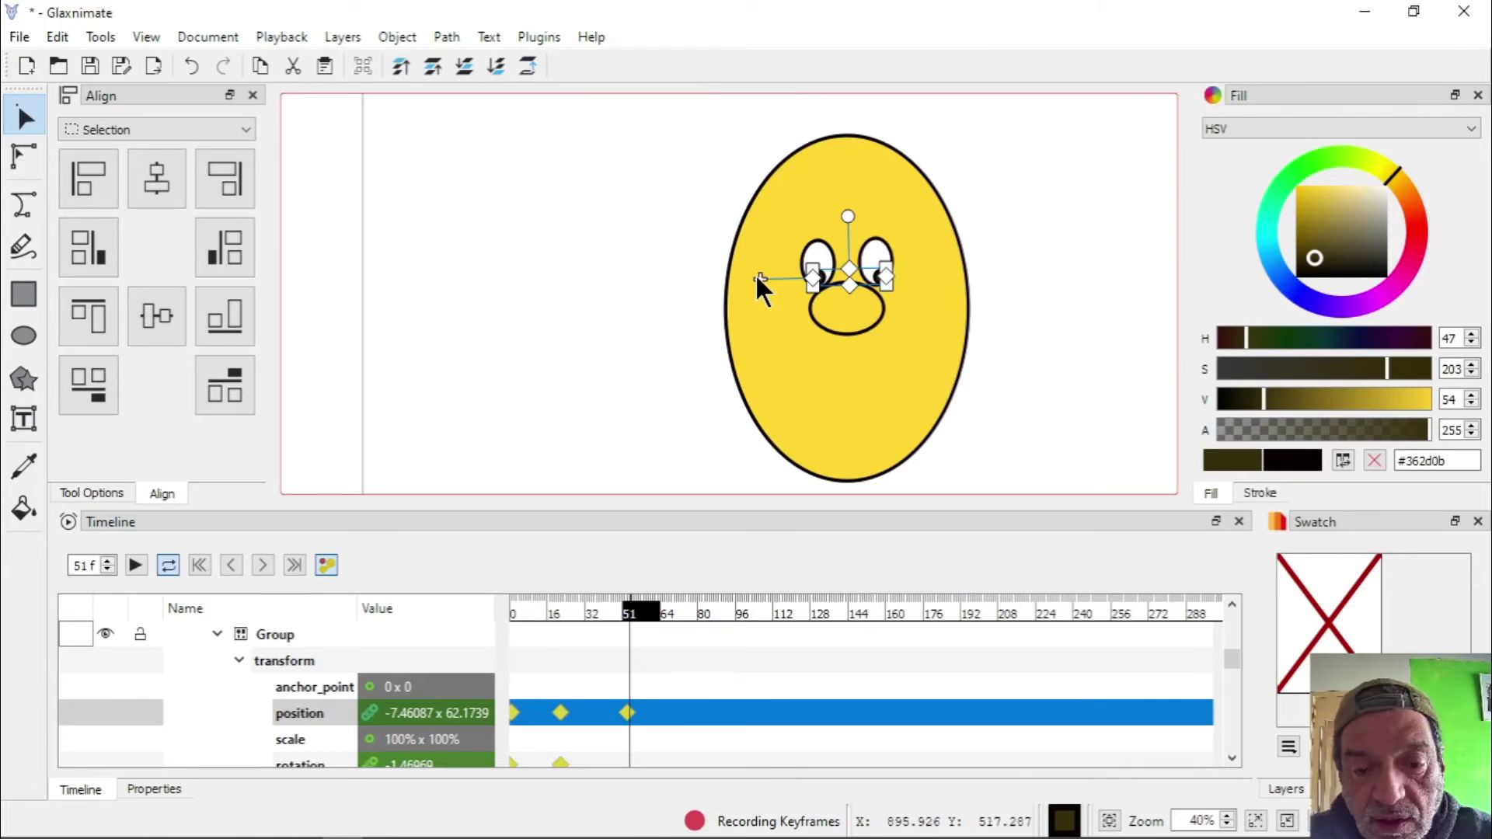
pyautogui.moveTo(756, 274); pyautogui.dragTo(757, 272)
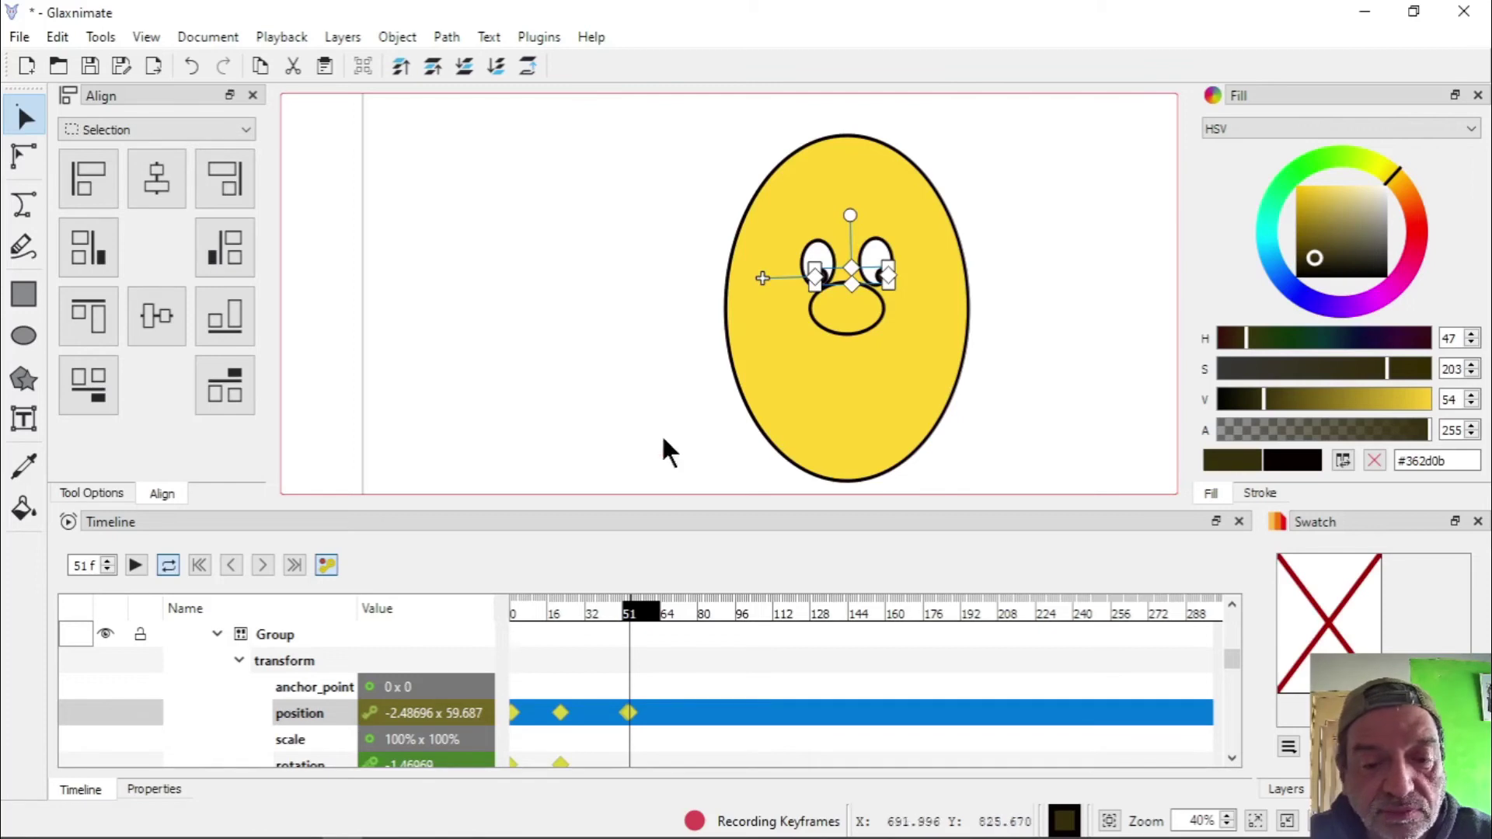
# Keyframe the pupil group at the eyes' left side at frame 68, about -35 x 37, and low at frame 75, about -10 x 67
pyautogui.click(669, 613)
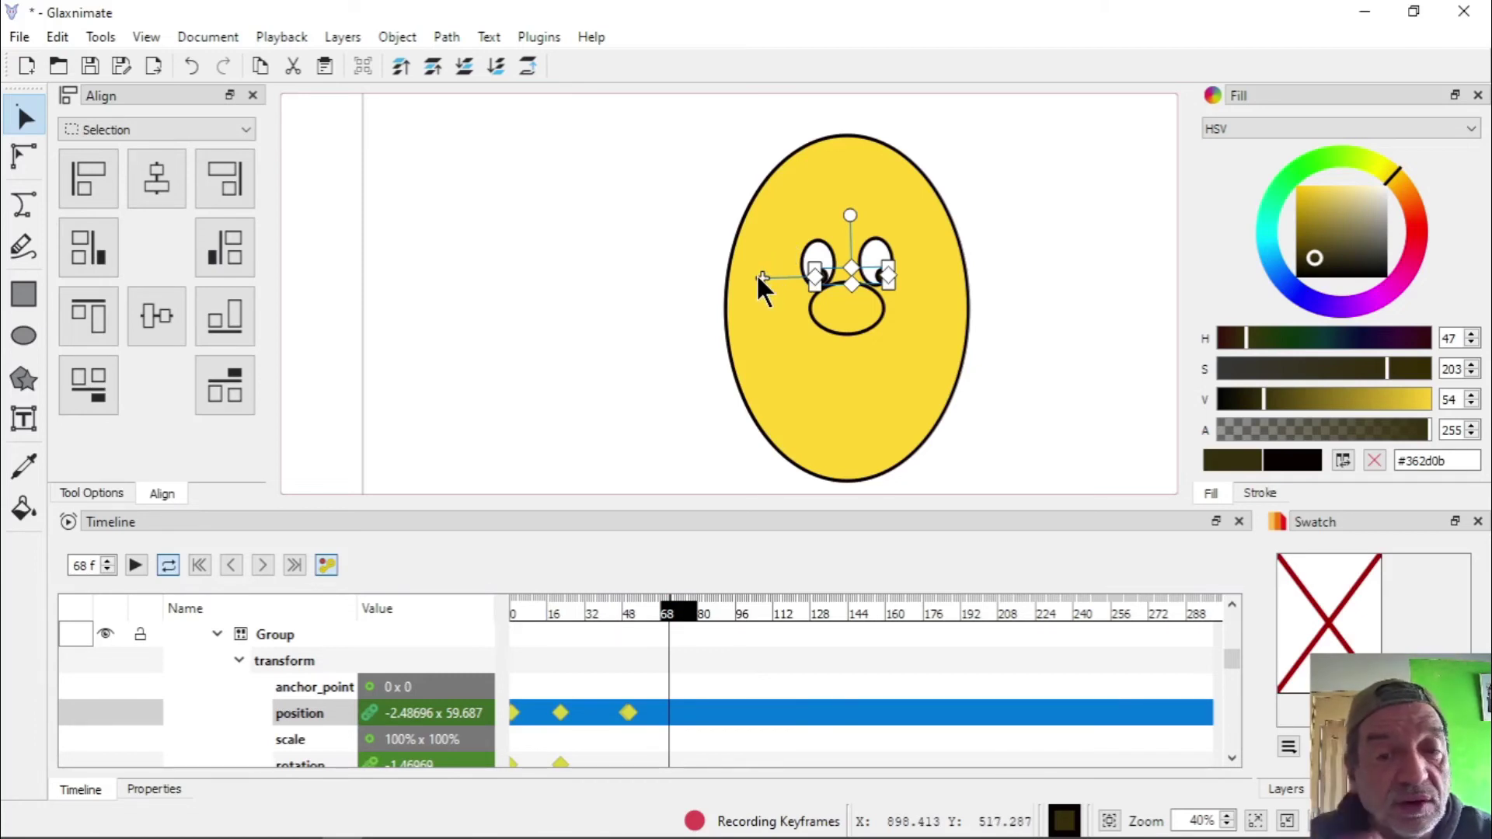
pyautogui.moveTo(757, 272); pyautogui.dragTo(743, 263)
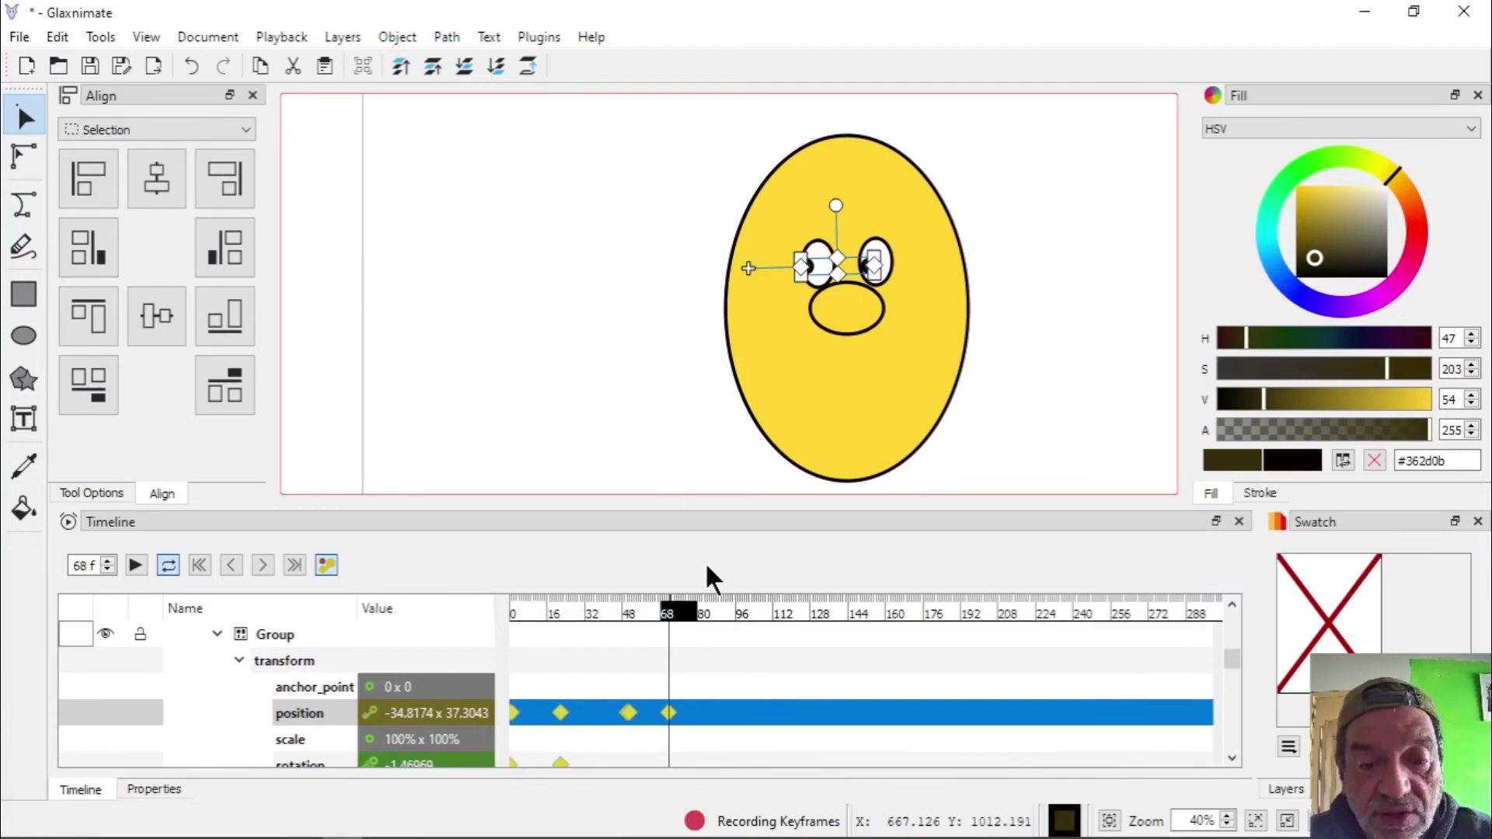
pyautogui.click(686, 612)
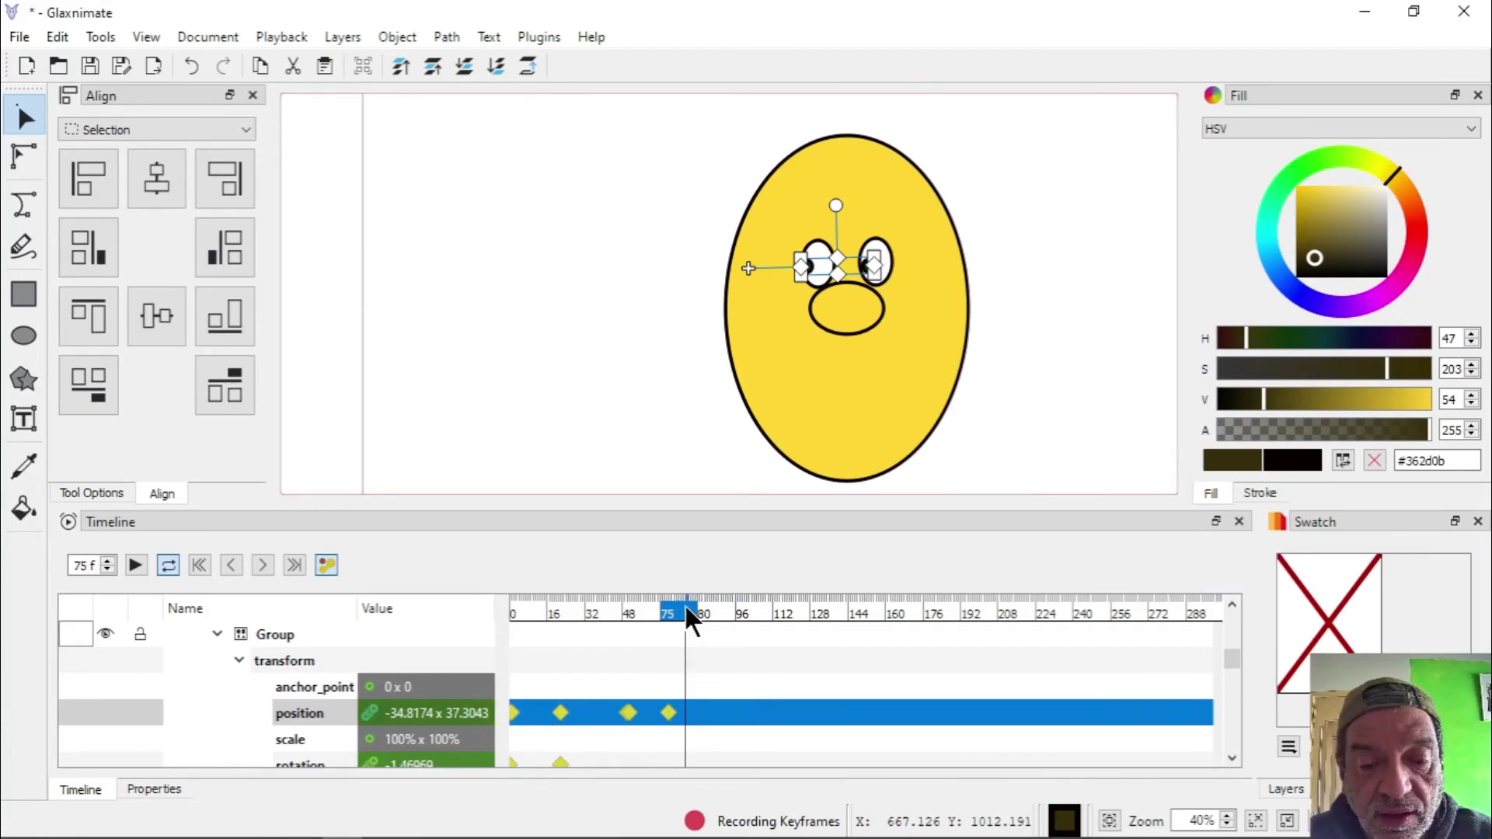
pyautogui.click(746, 268)
pyautogui.moveTo(747, 266); pyautogui.dragTo(758, 280)
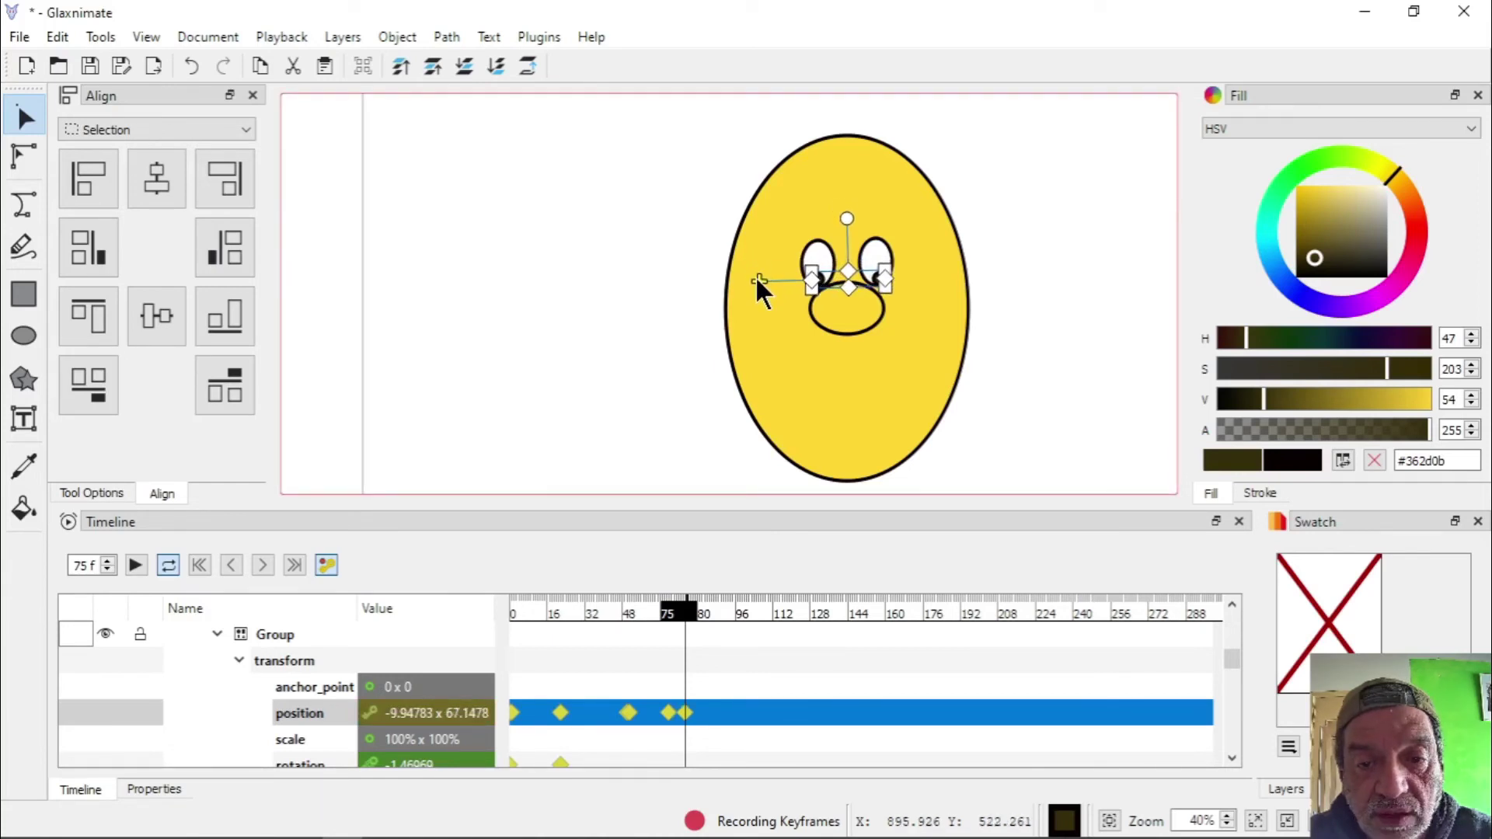
# Keyframe the pupil group's position at frame 90 to about 15 x 15, frame 109 to 5 x 15 and frame 135 to -12 x 30
pyautogui.click(722, 607)
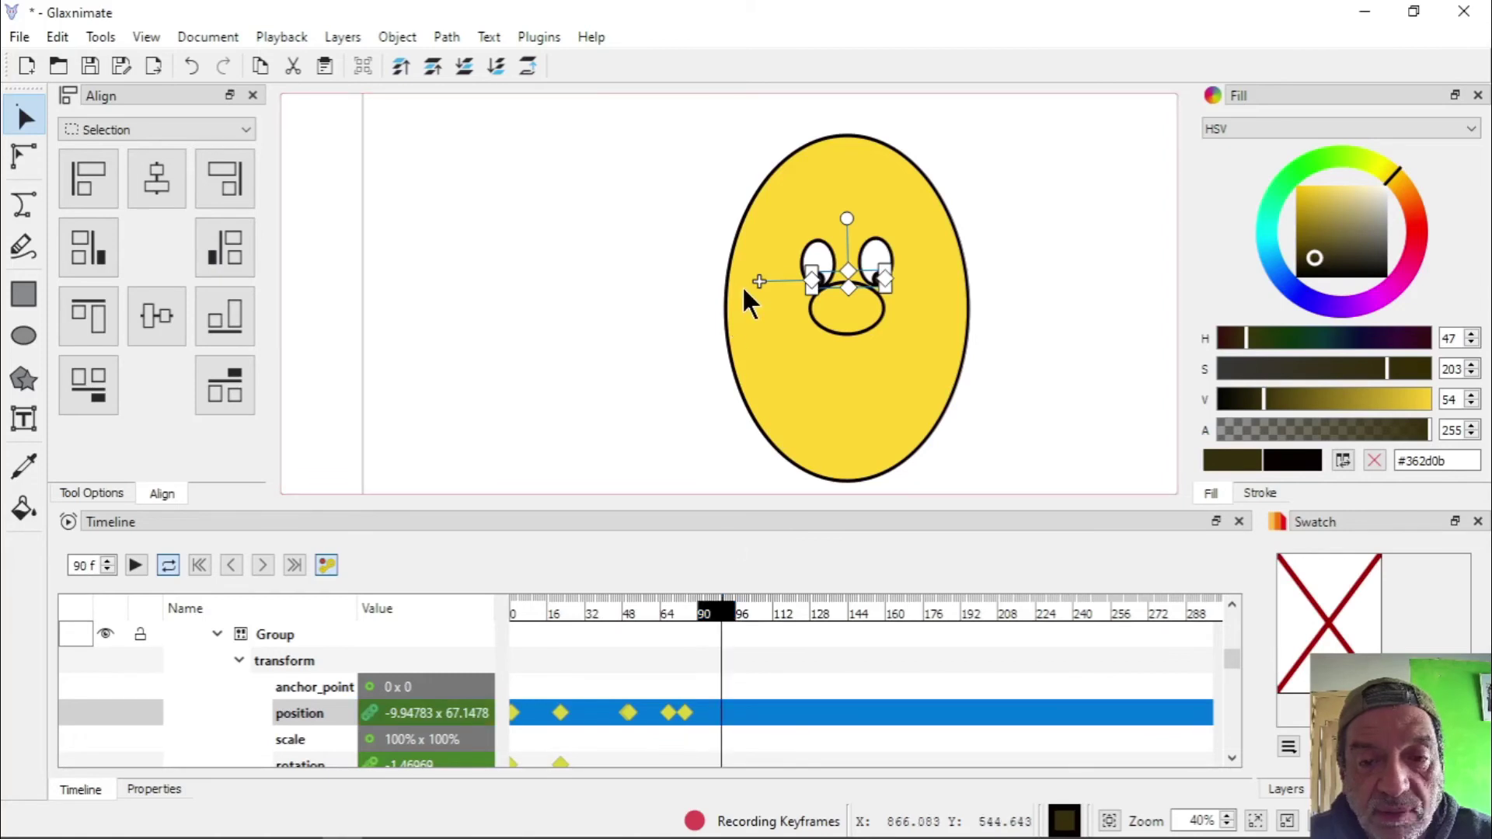
pyautogui.moveTo(761, 282); pyautogui.dragTo(769, 262)
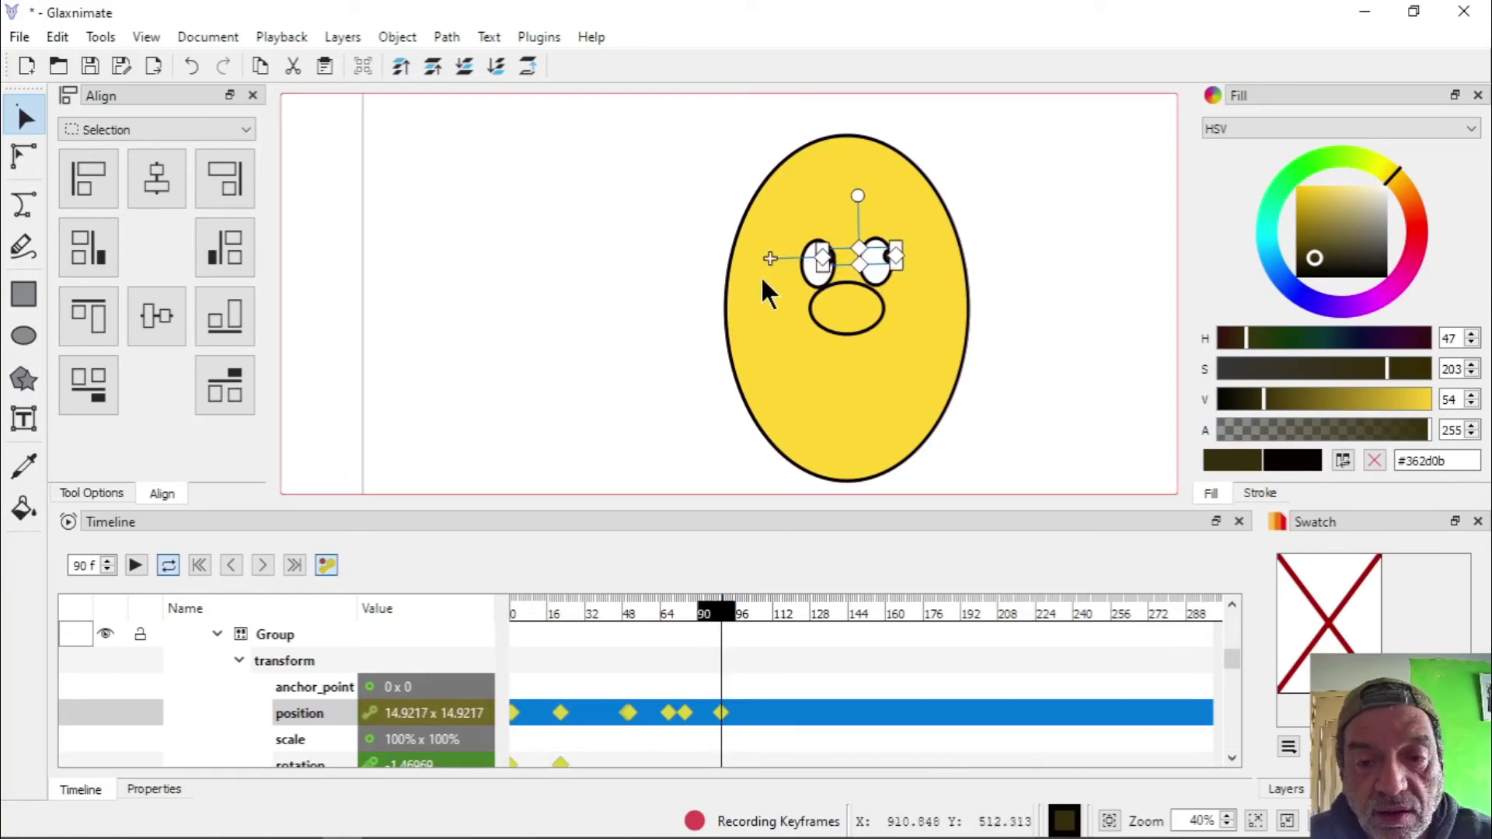
pyautogui.click(765, 608)
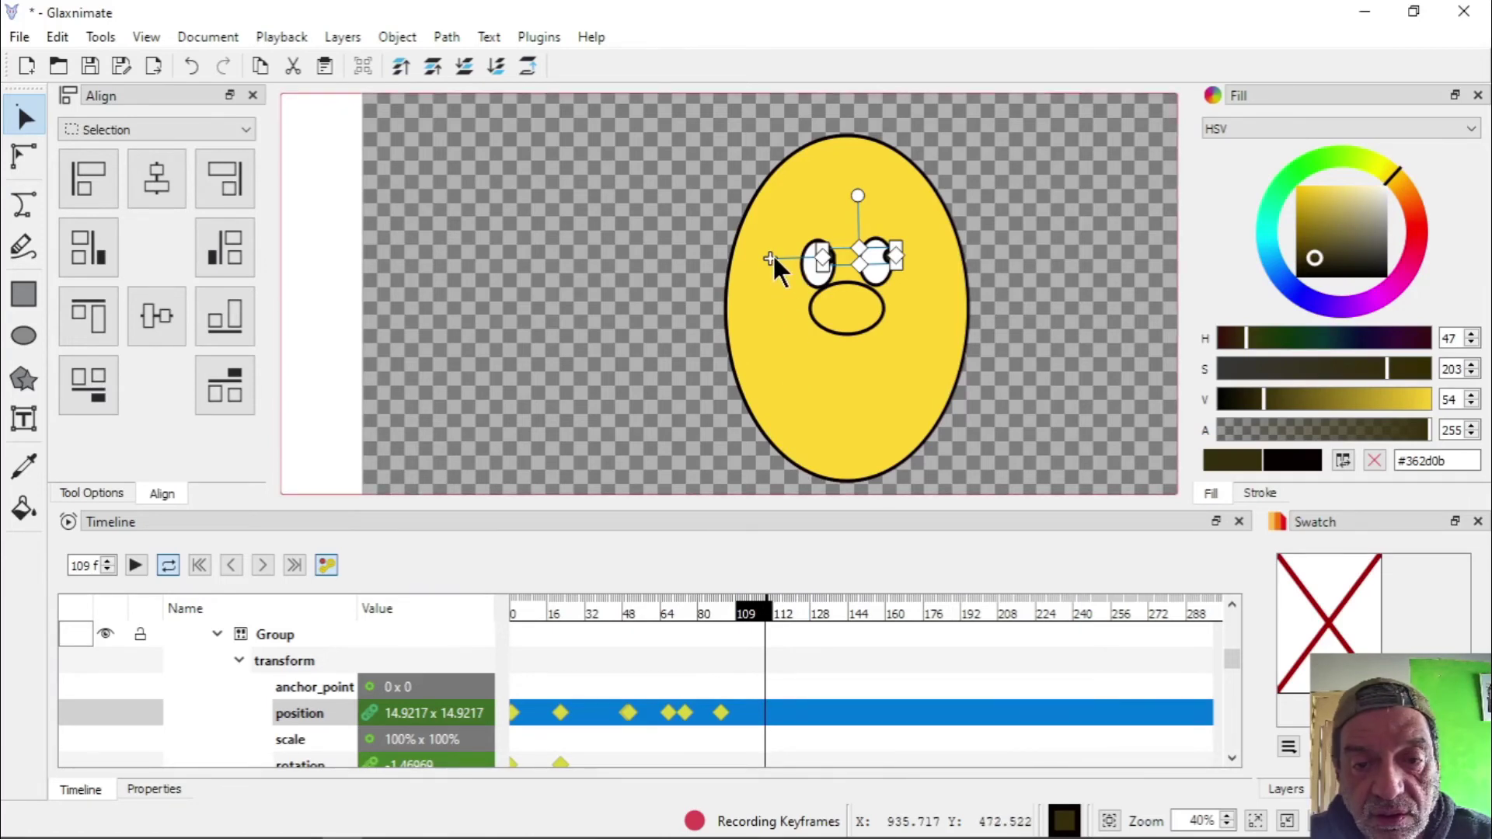
pyautogui.moveTo(773, 255); pyautogui.dragTo(768, 255)
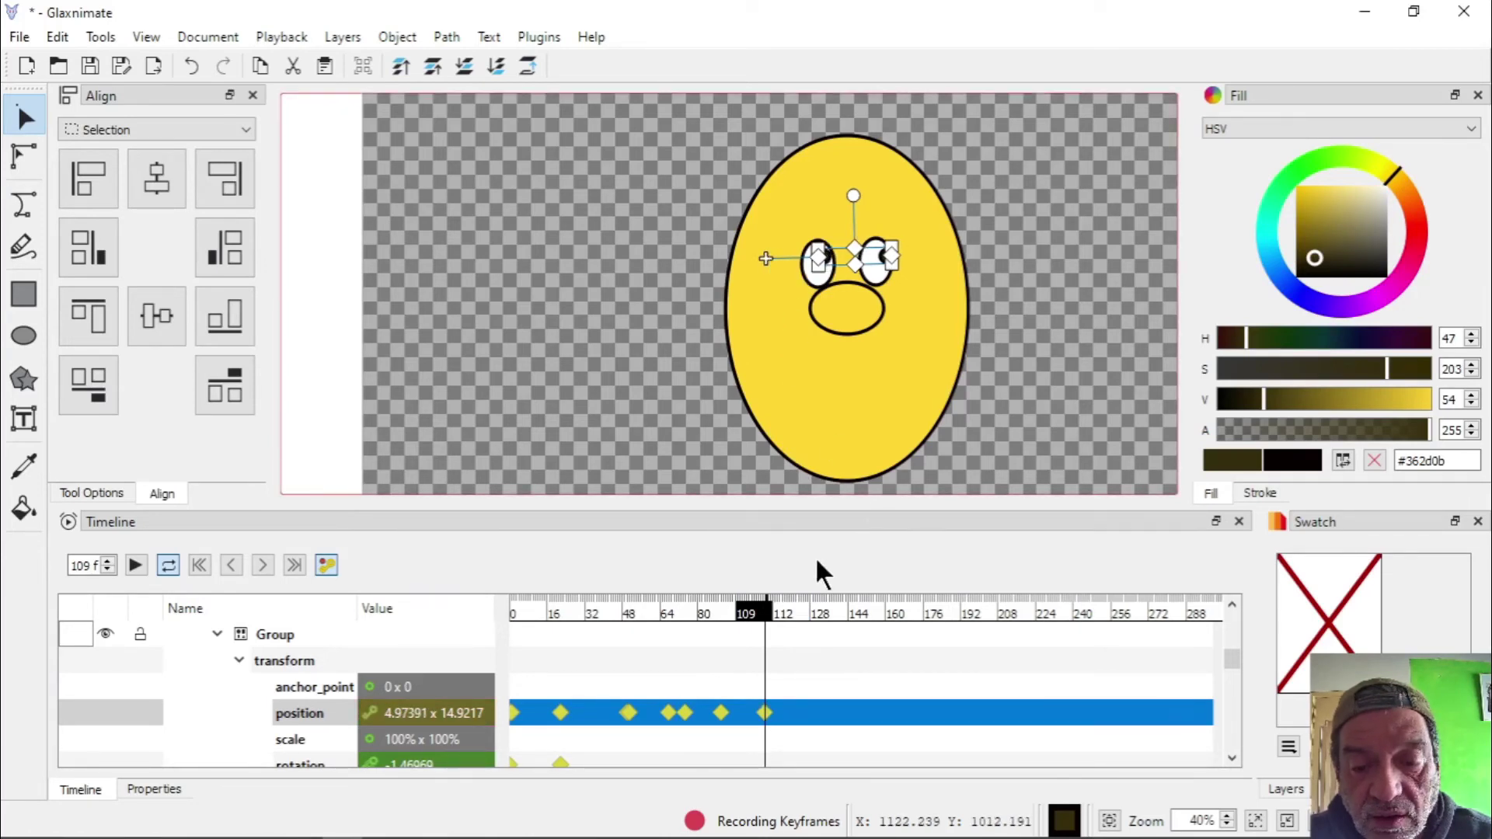
pyautogui.click(824, 614)
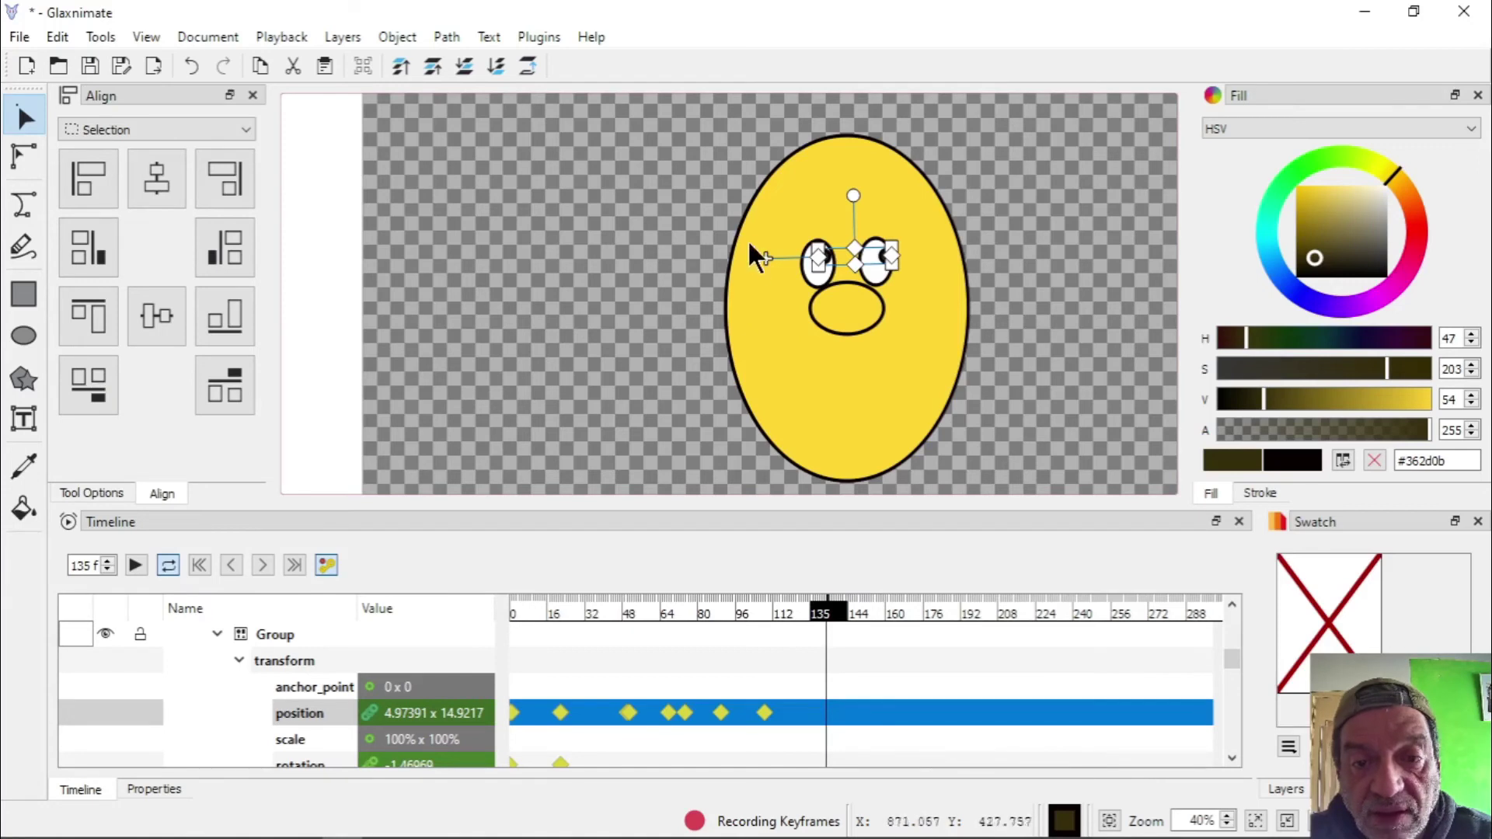
pyautogui.moveTo(762, 256); pyautogui.dragTo(754, 265)
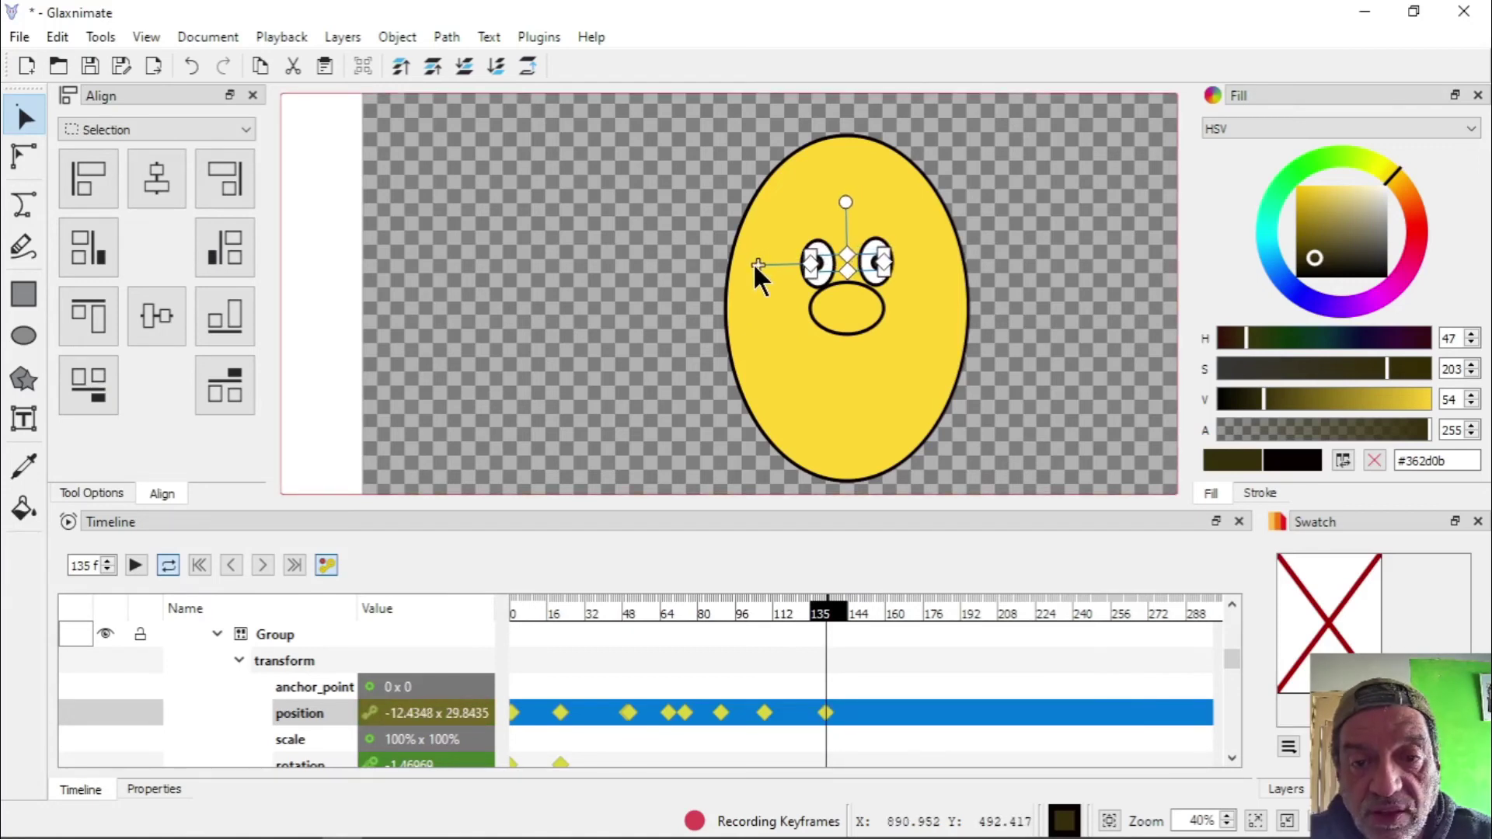
# Keyframe the pupil group's position at frame 148 to about 5 x 57, frame 169 to -30 x 45 and frame 186 to -37 x 12
pyautogui.click(857, 608)
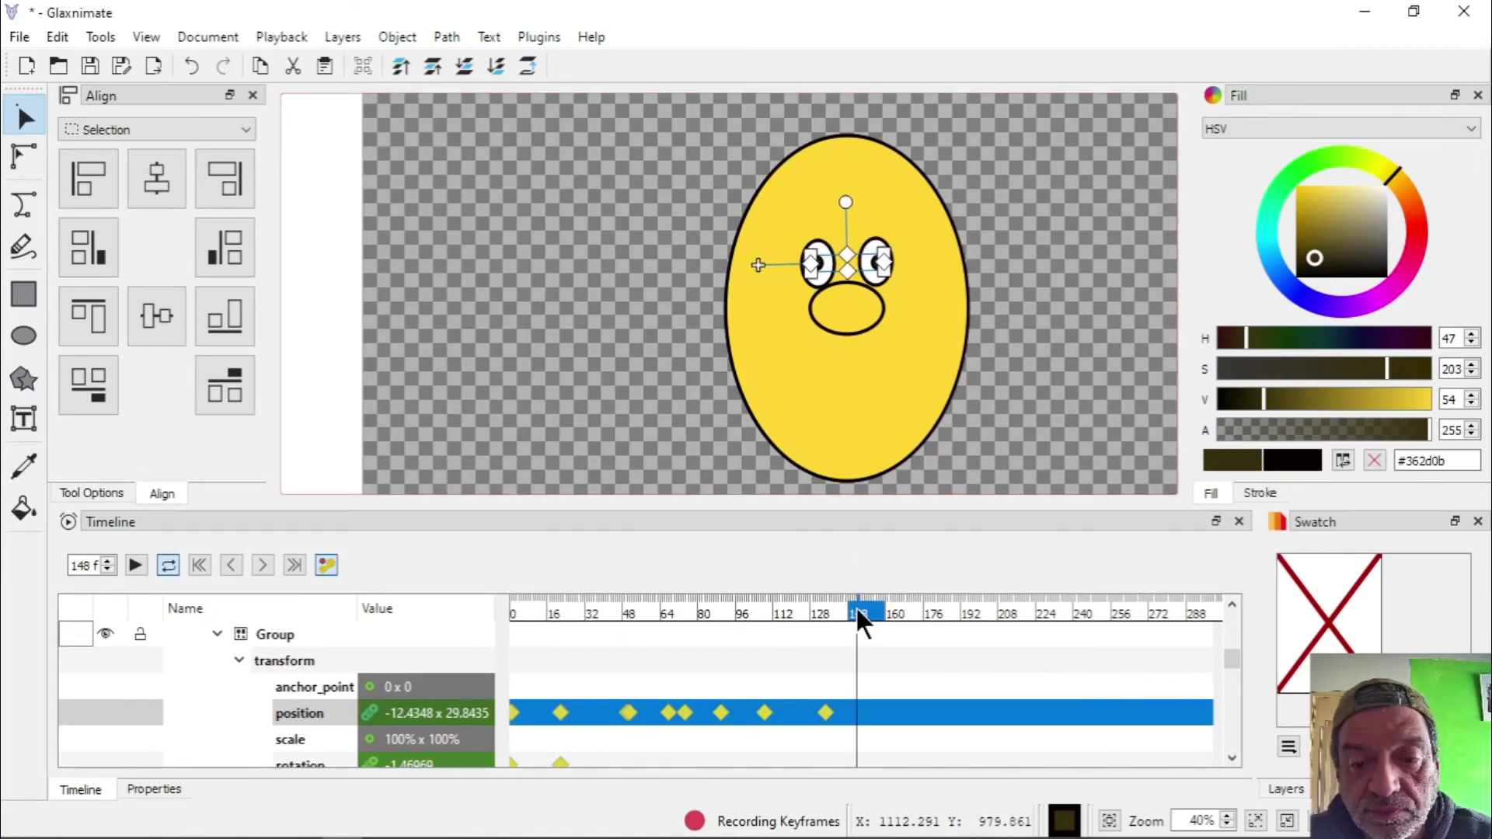
pyautogui.moveTo(757, 259); pyautogui.dragTo(766, 276)
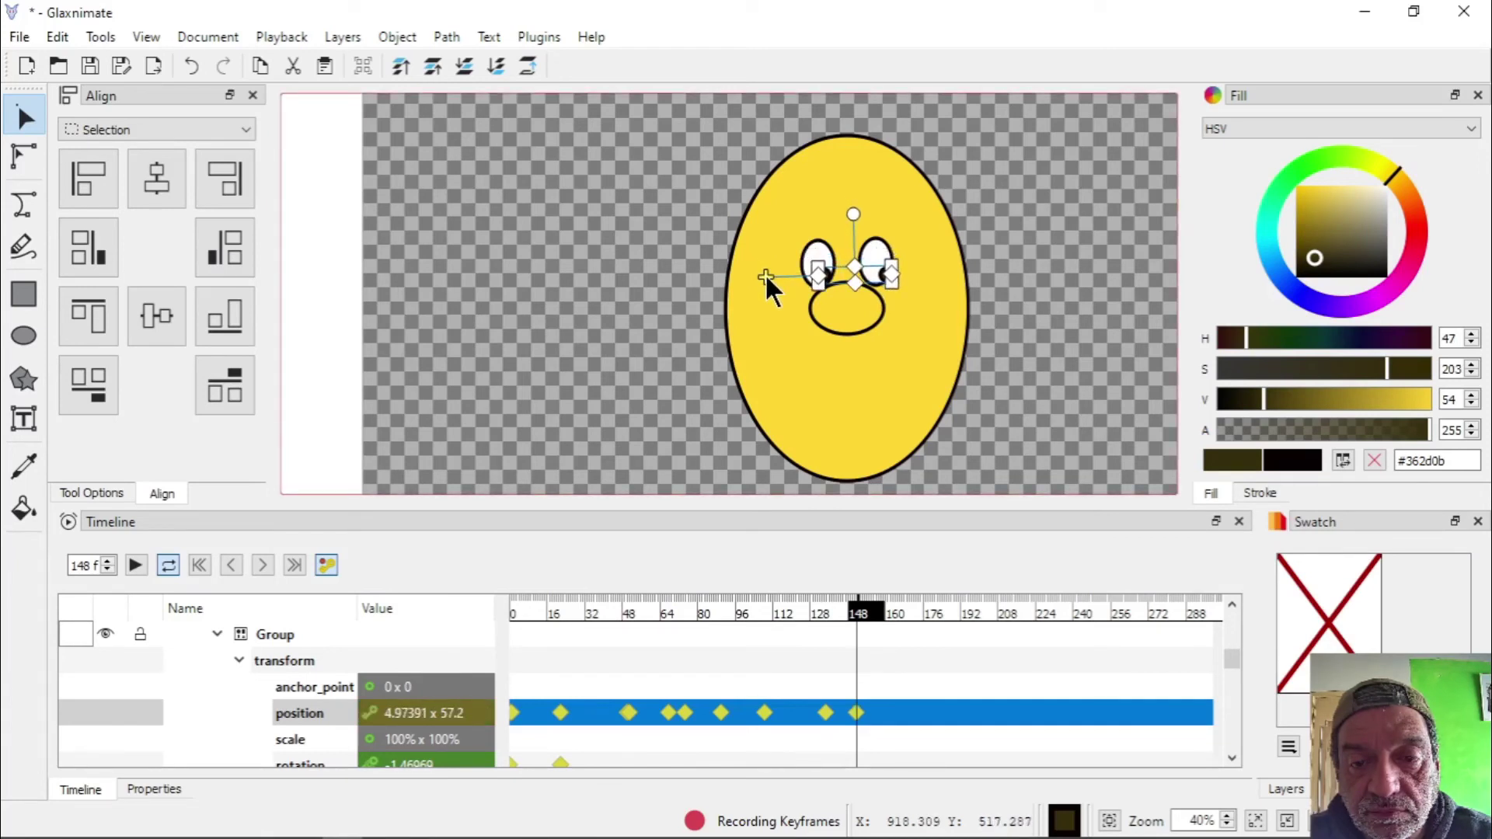
pyautogui.click(907, 609)
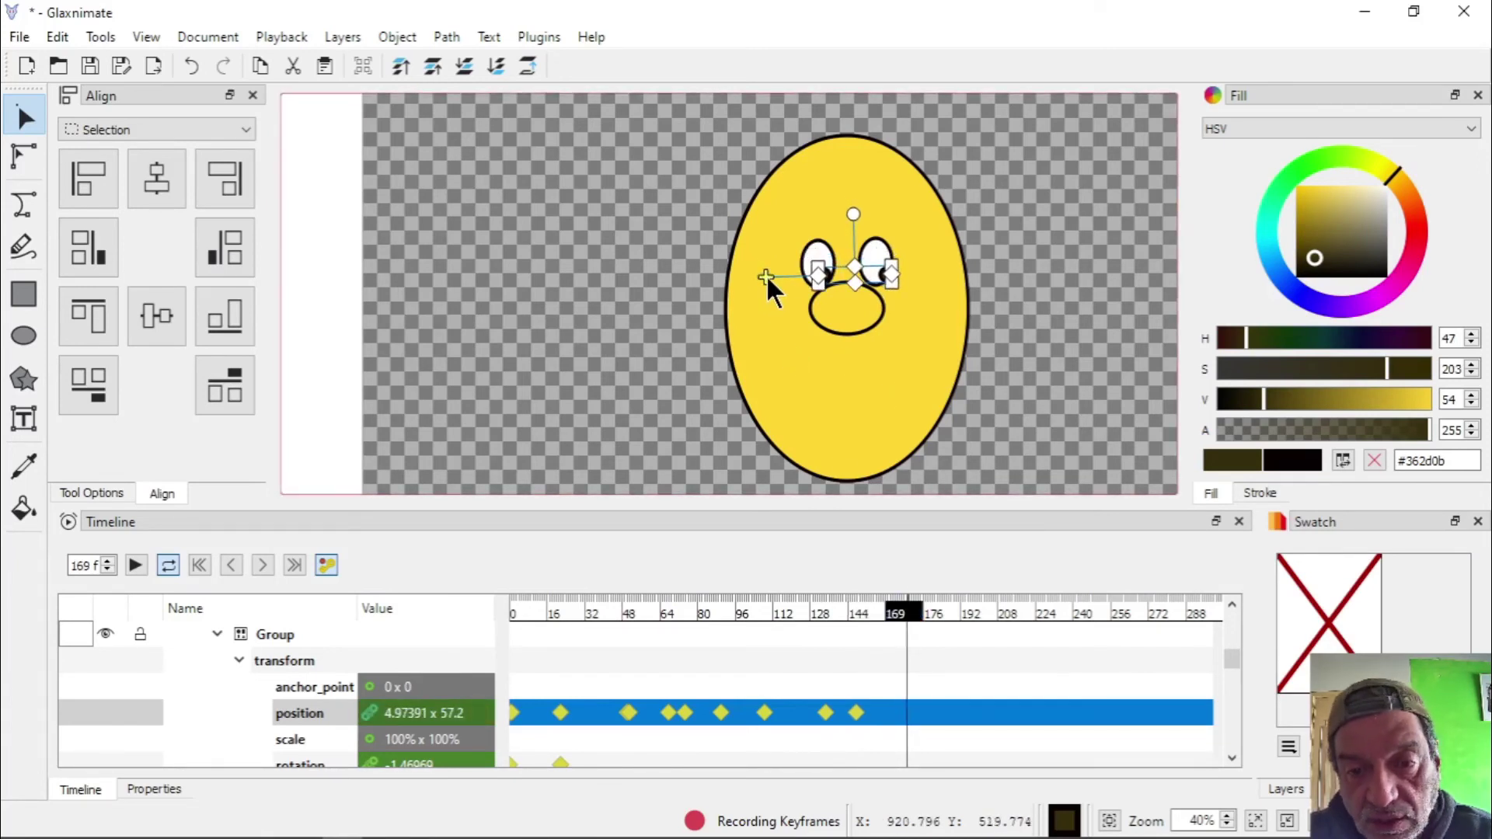
pyautogui.moveTo(766, 273); pyautogui.dragTo(751, 269)
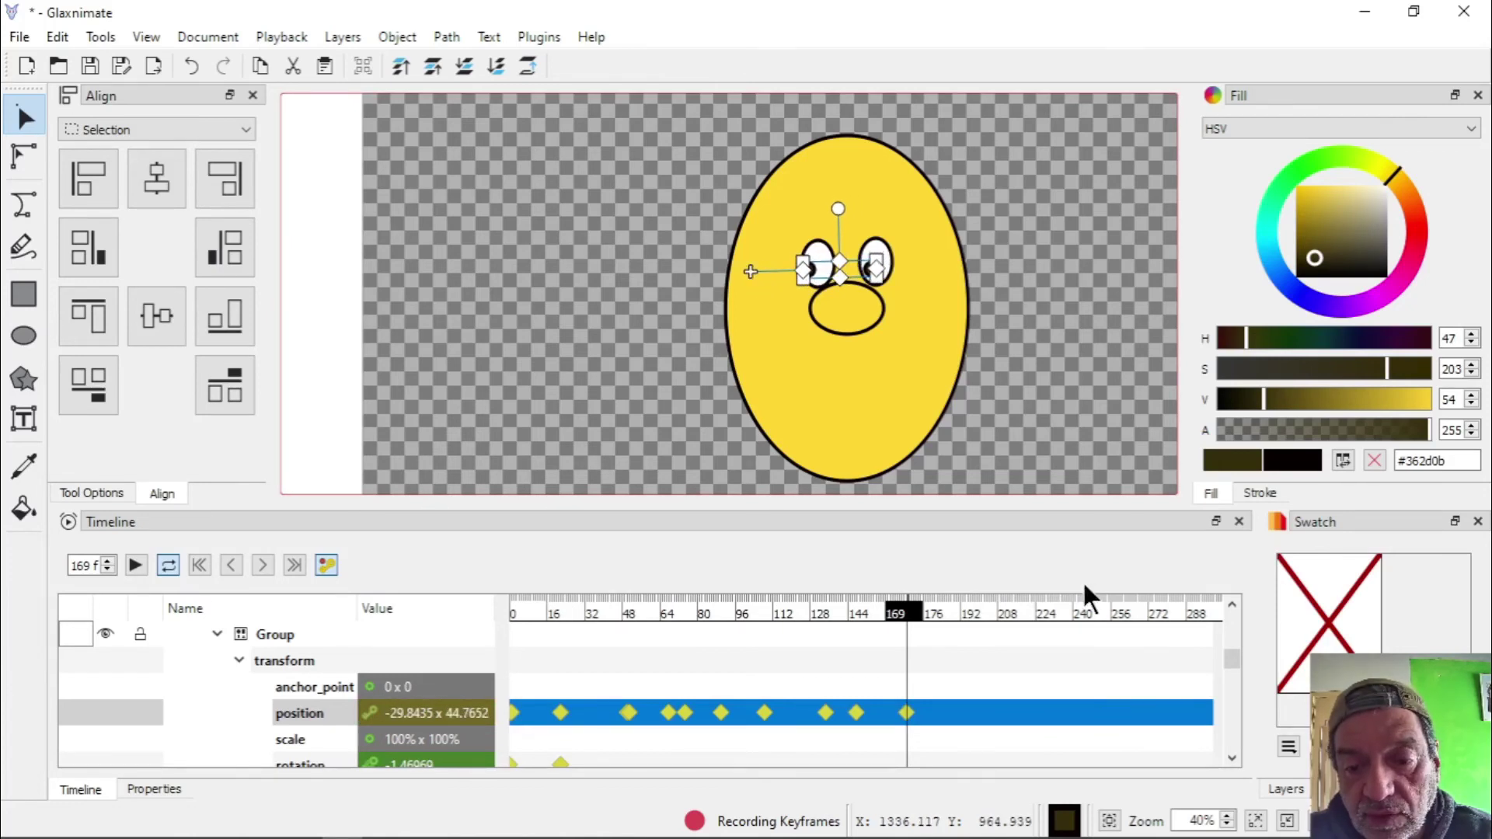
pyautogui.click(946, 610)
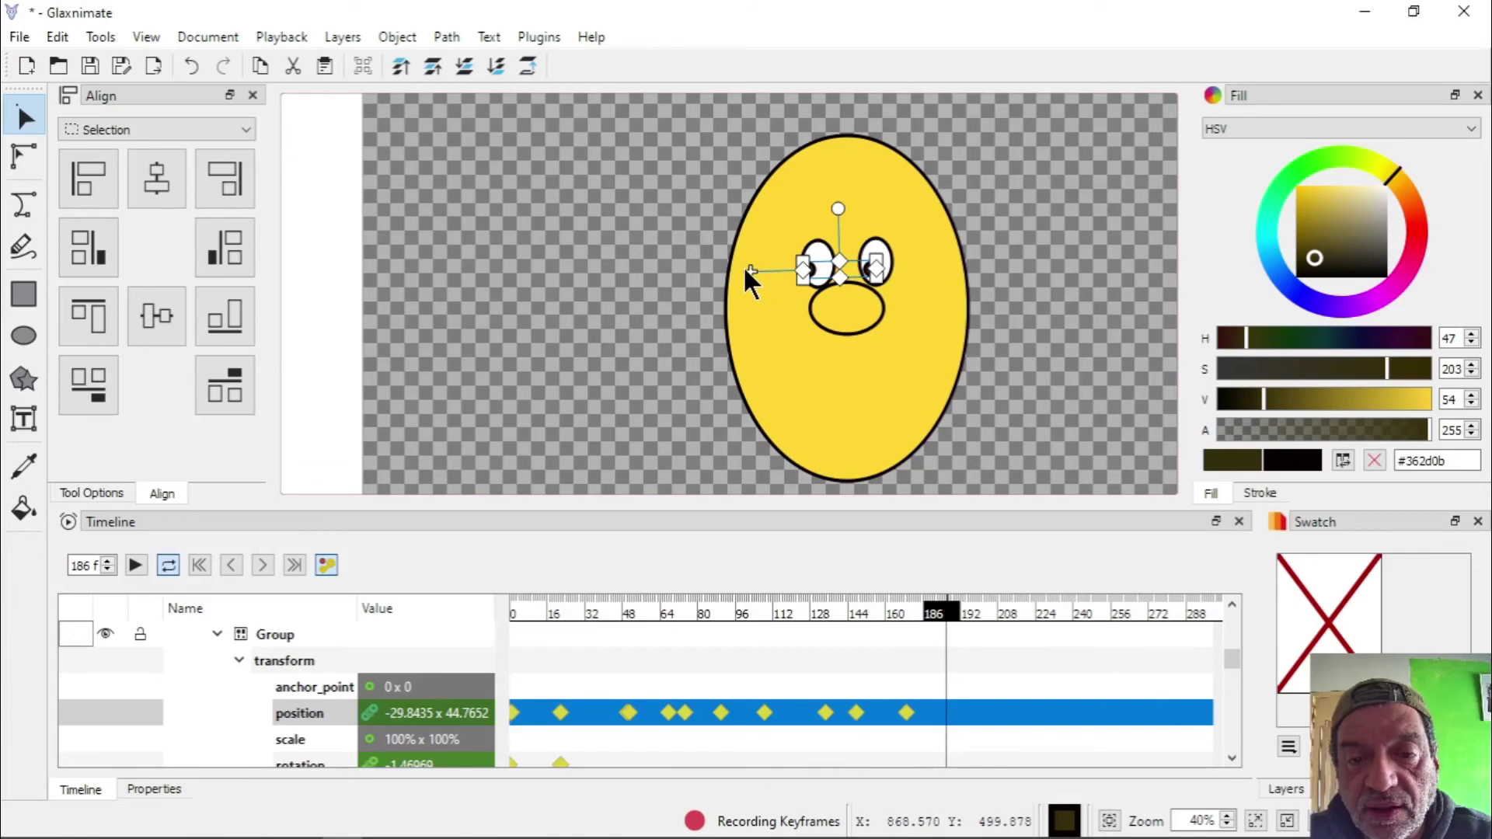
pyautogui.moveTo(745, 270); pyautogui.dragTo(741, 254)
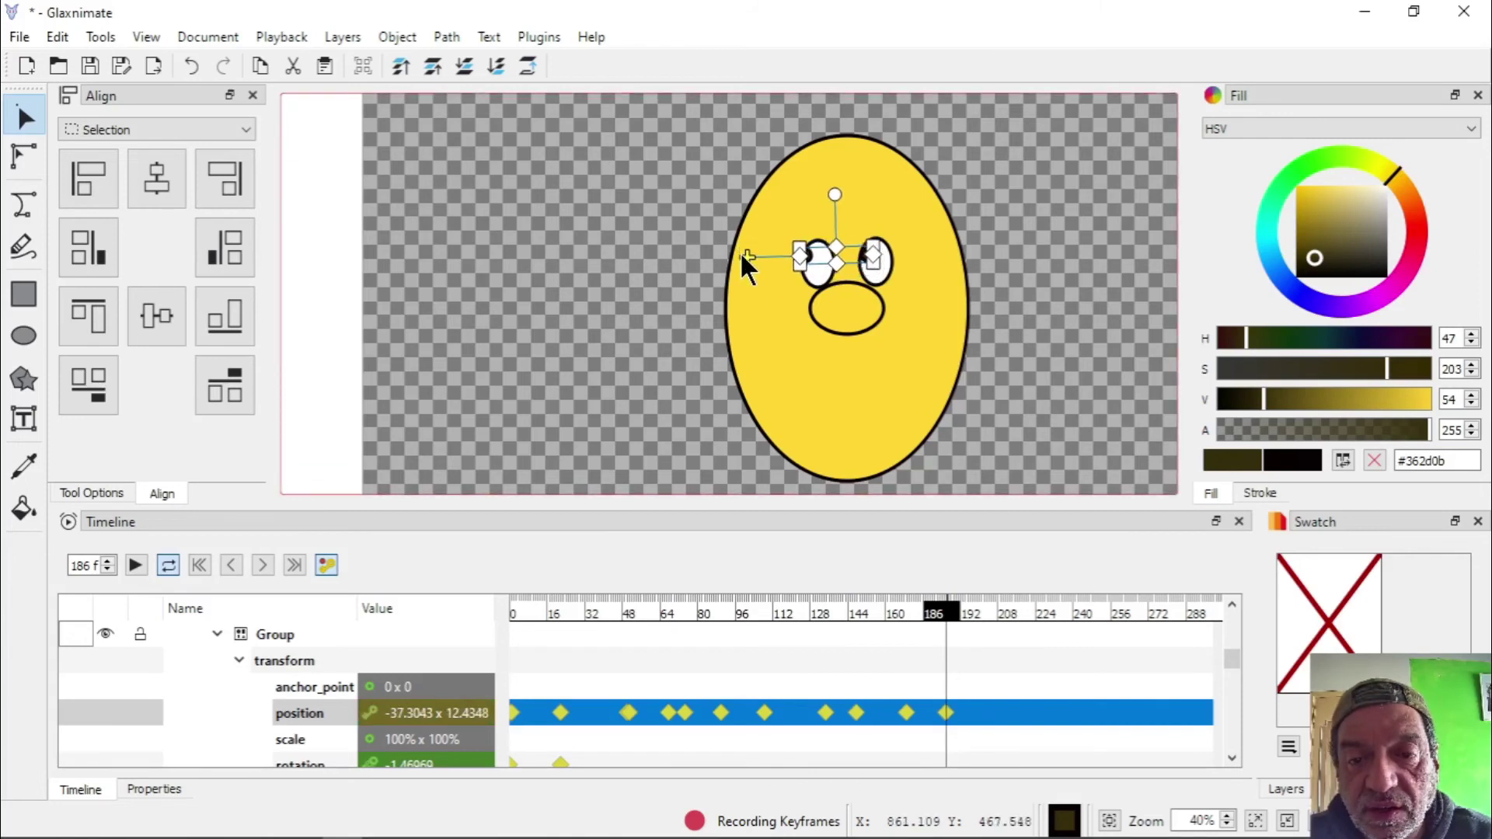
# Keyframe the pupil group's position at frame 207 to about -17 x 15, frame 221 to 12 x 27 and frame 232 to 5 x 65
pyautogui.click(997, 614)
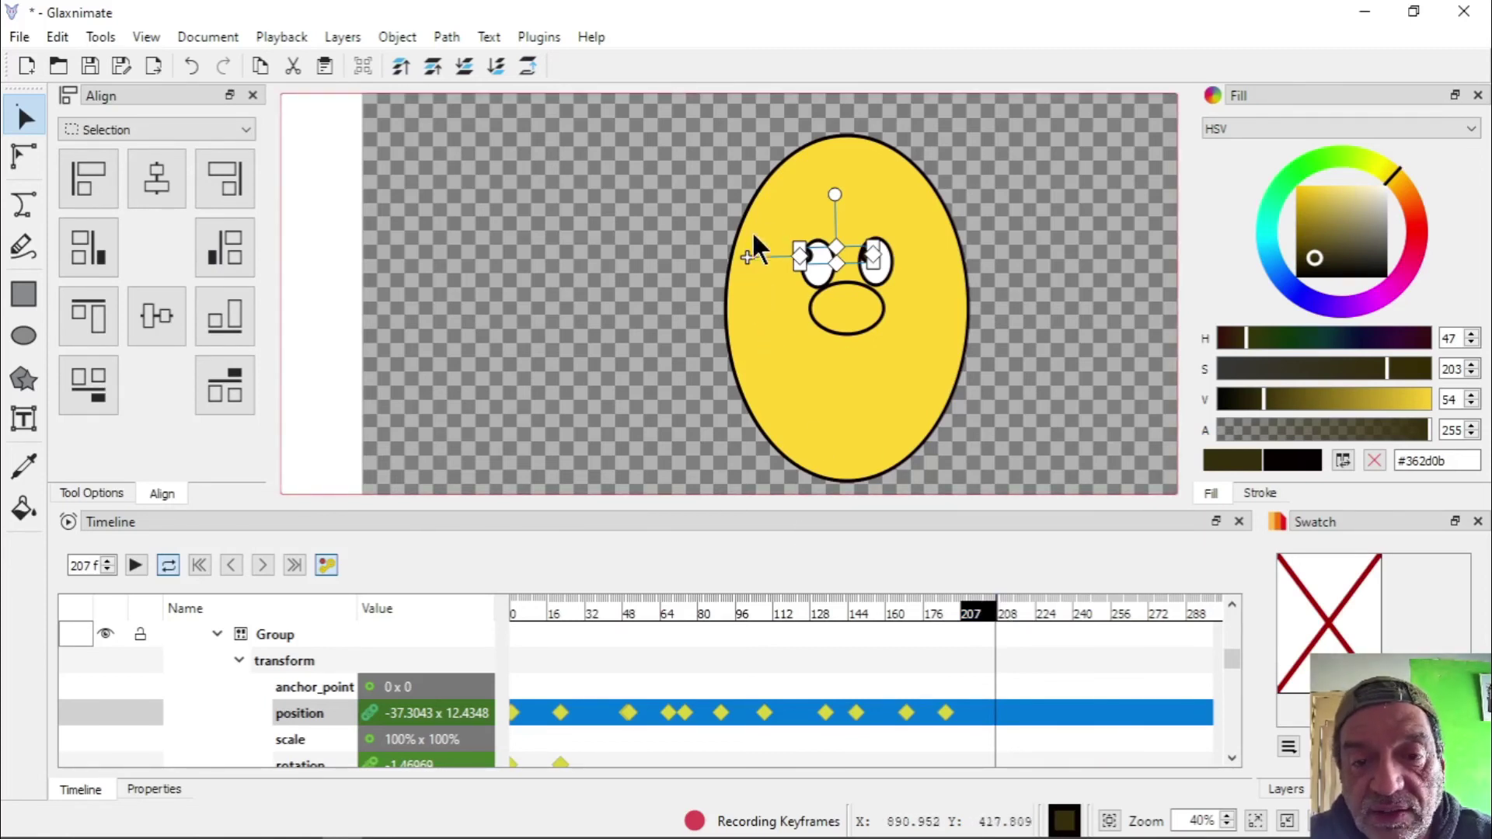
pyautogui.moveTo(748, 255); pyautogui.dragTo(757, 255)
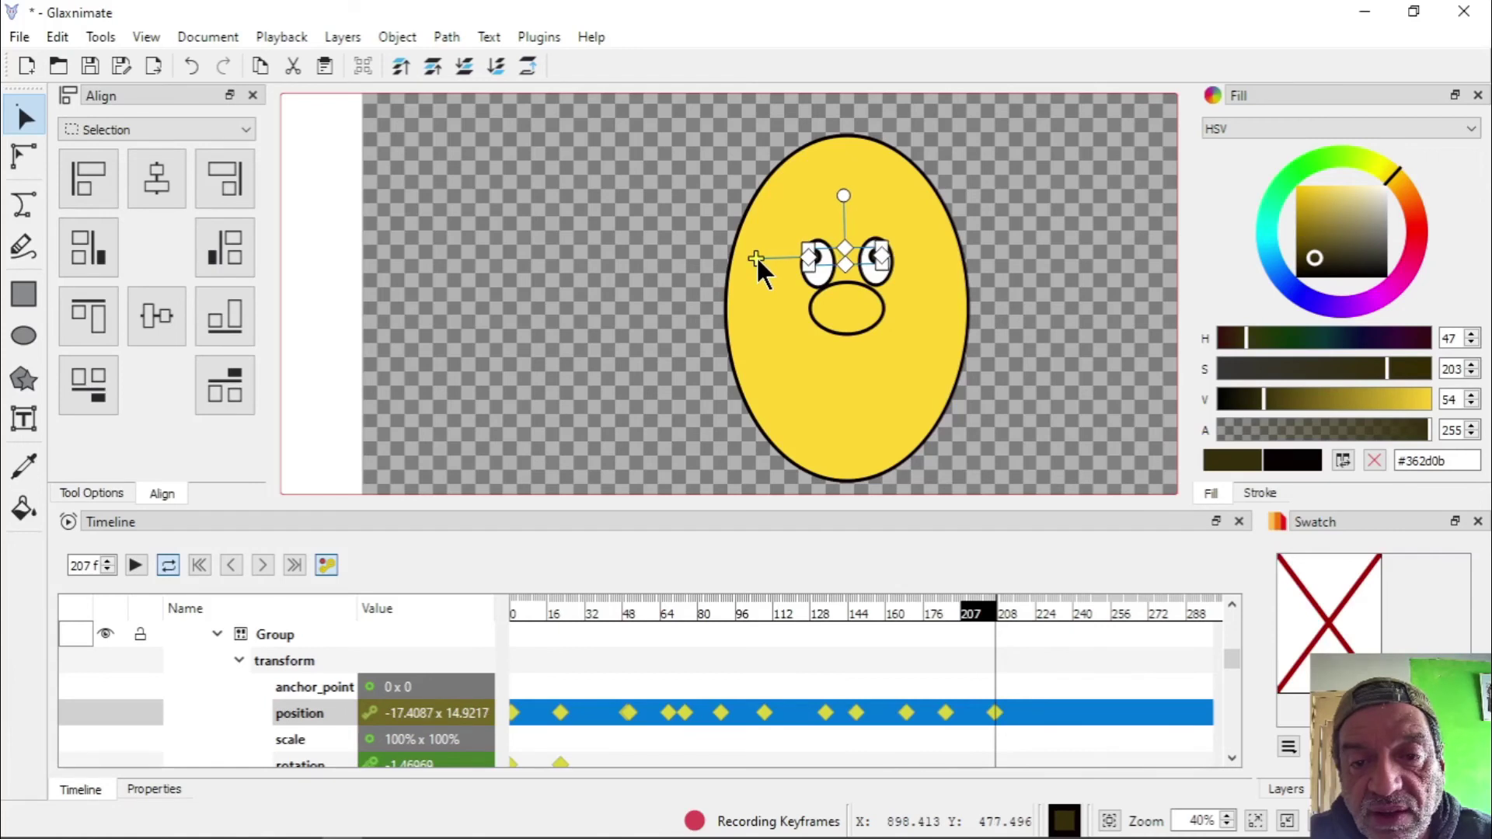
pyautogui.click(1028, 605)
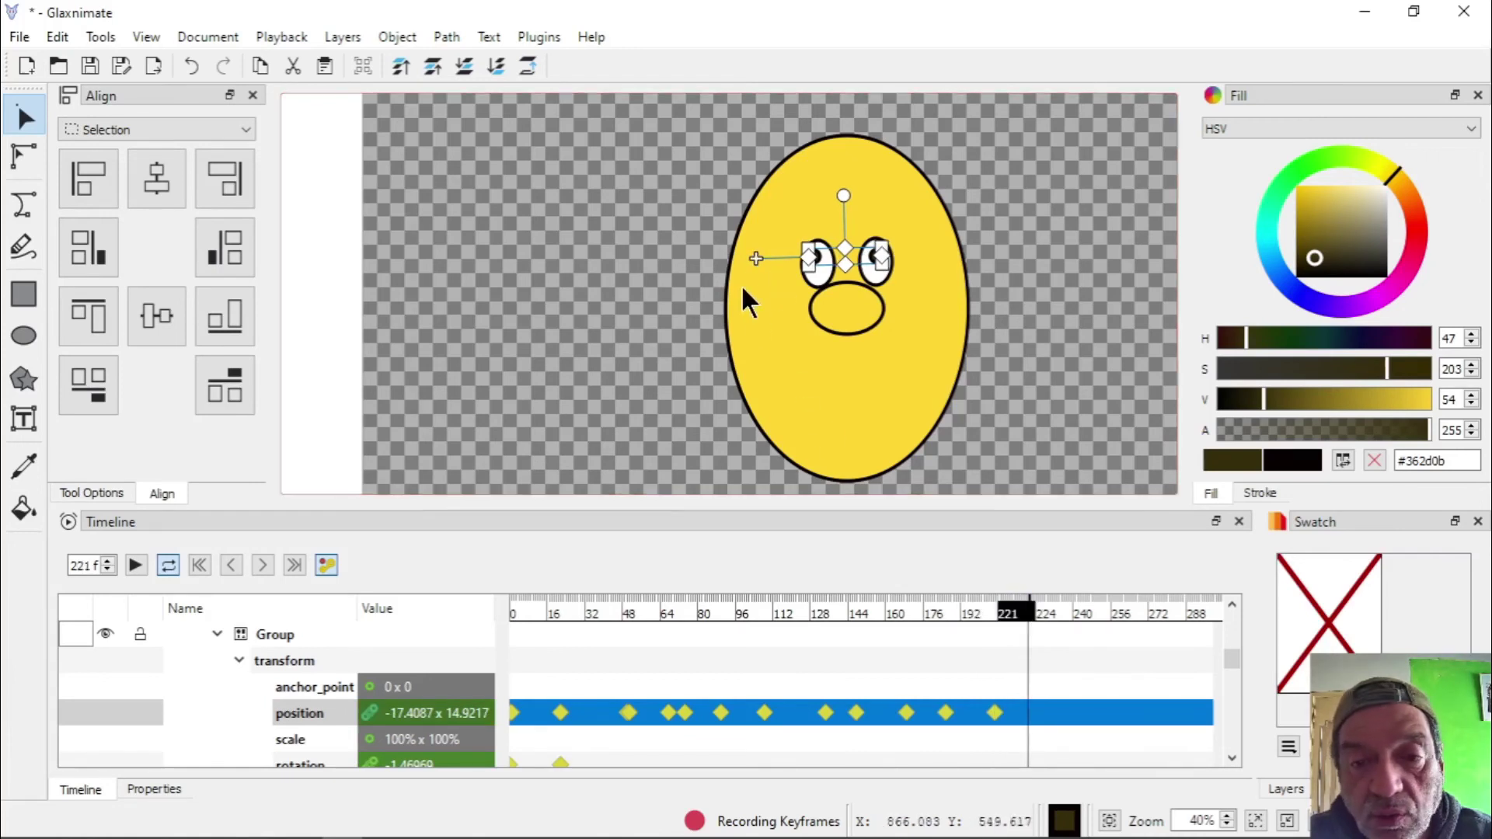
pyautogui.moveTo(756, 256); pyautogui.dragTo(768, 262)
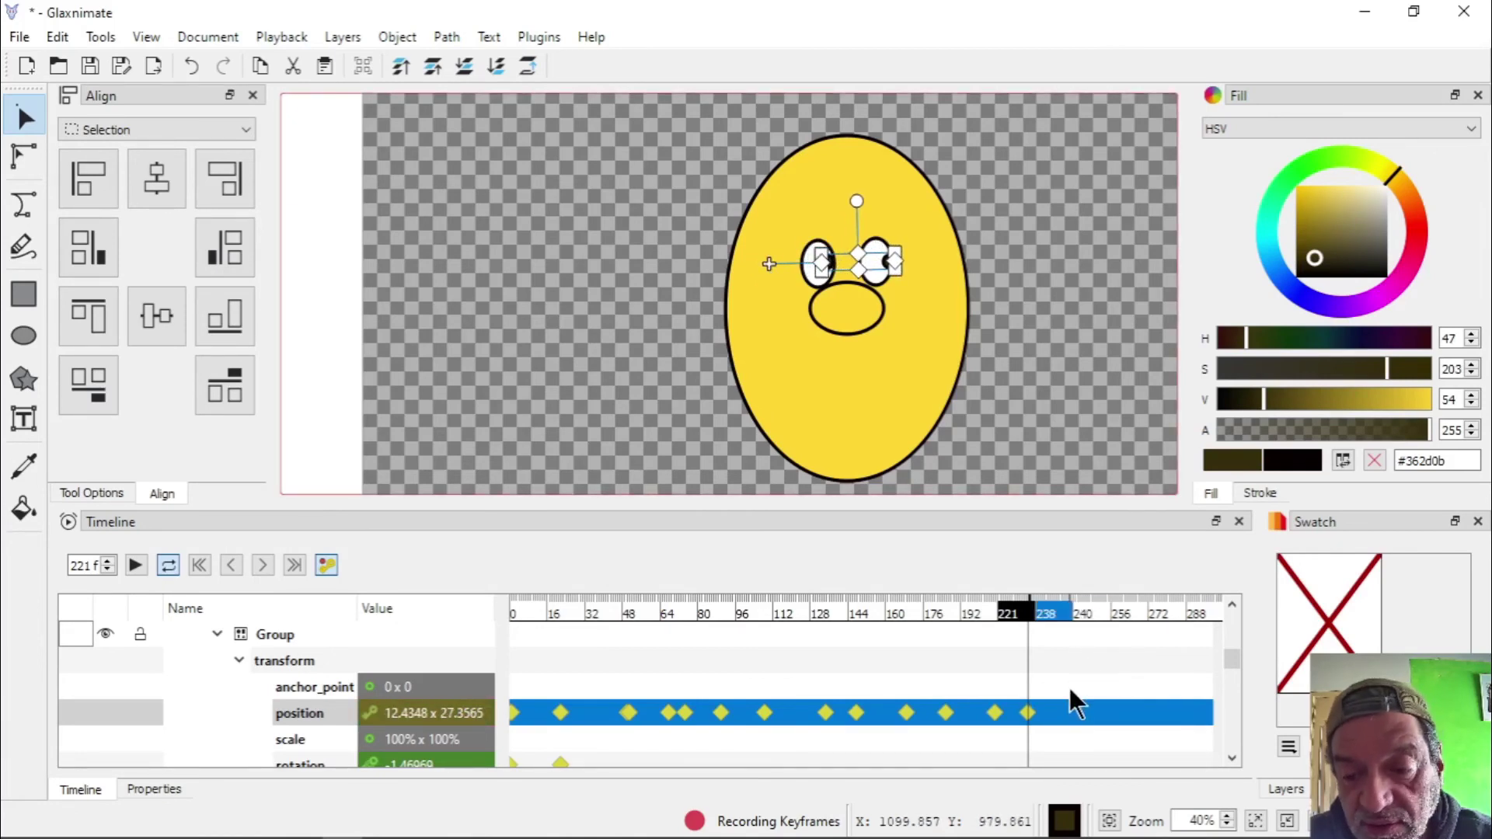
pyautogui.click(1054, 609)
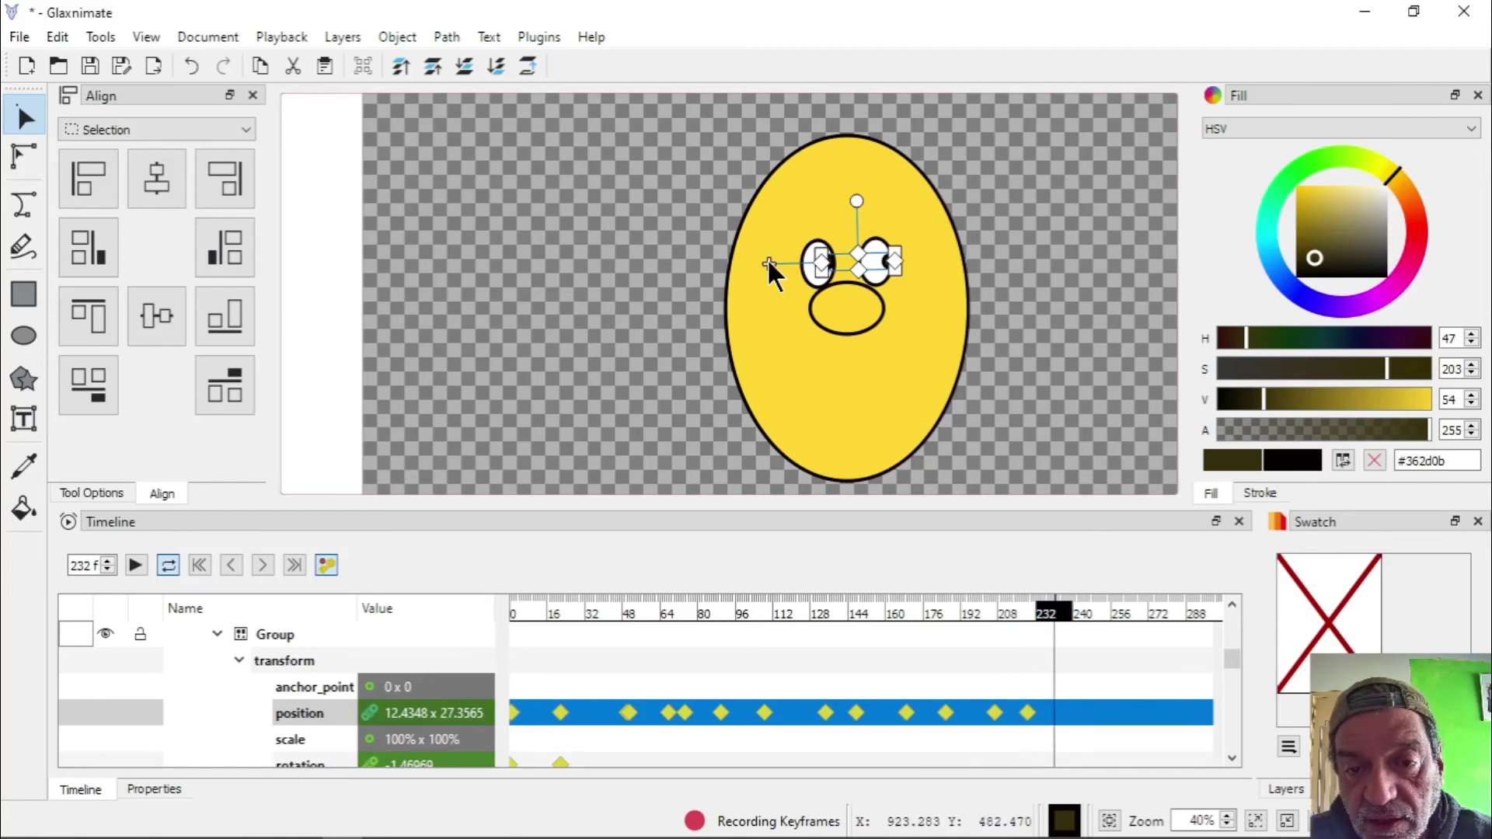
pyautogui.moveTo(767, 258); pyautogui.dragTo(764, 274)
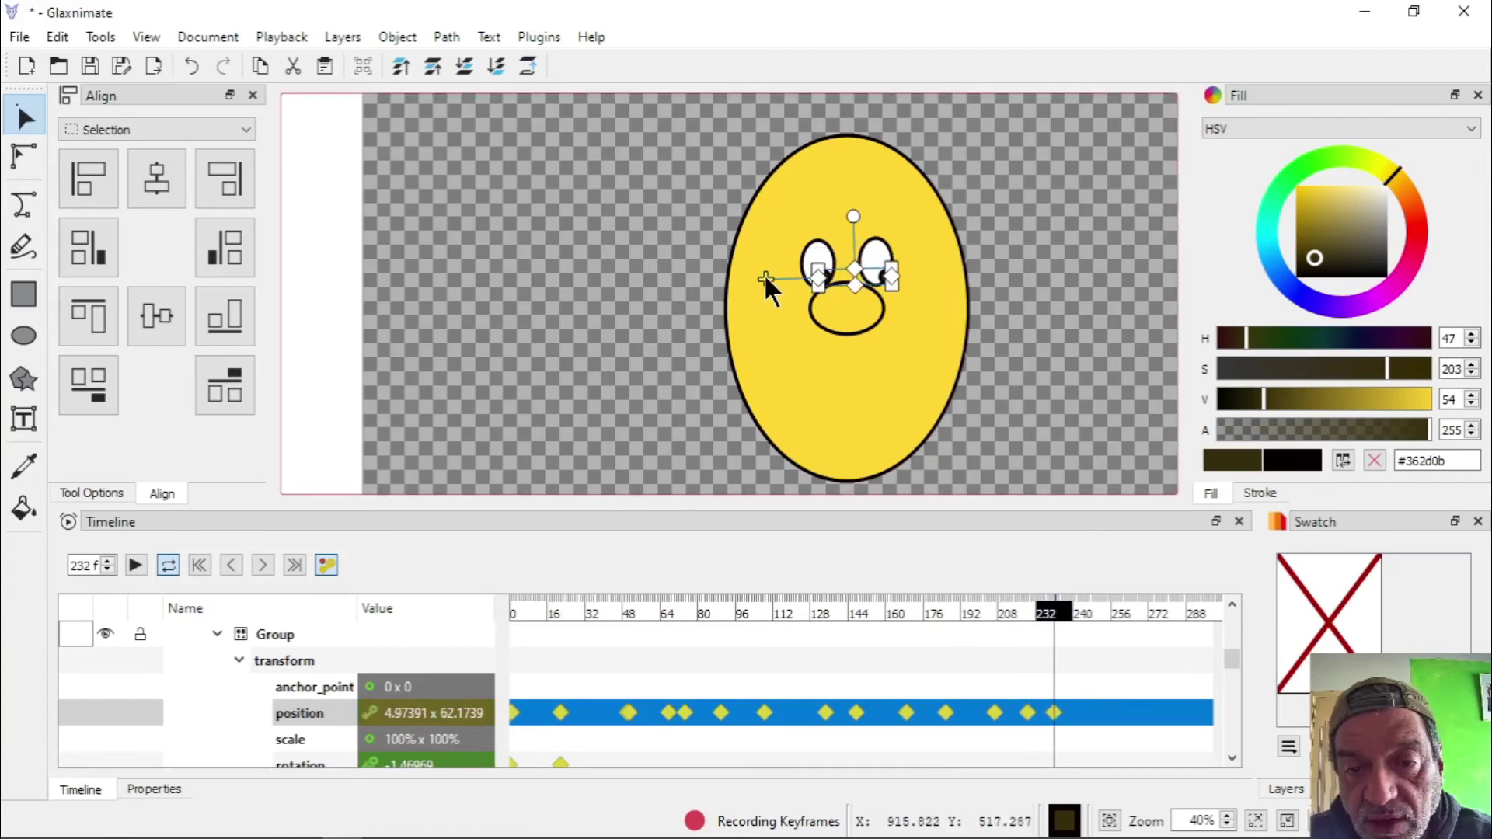
# Keyframe the pupil group's position at frame 255 to about 12 x 5, frame 274 to 2.5 x 57 and frame 293 to -5 x 5
pyautogui.click(1107, 618)
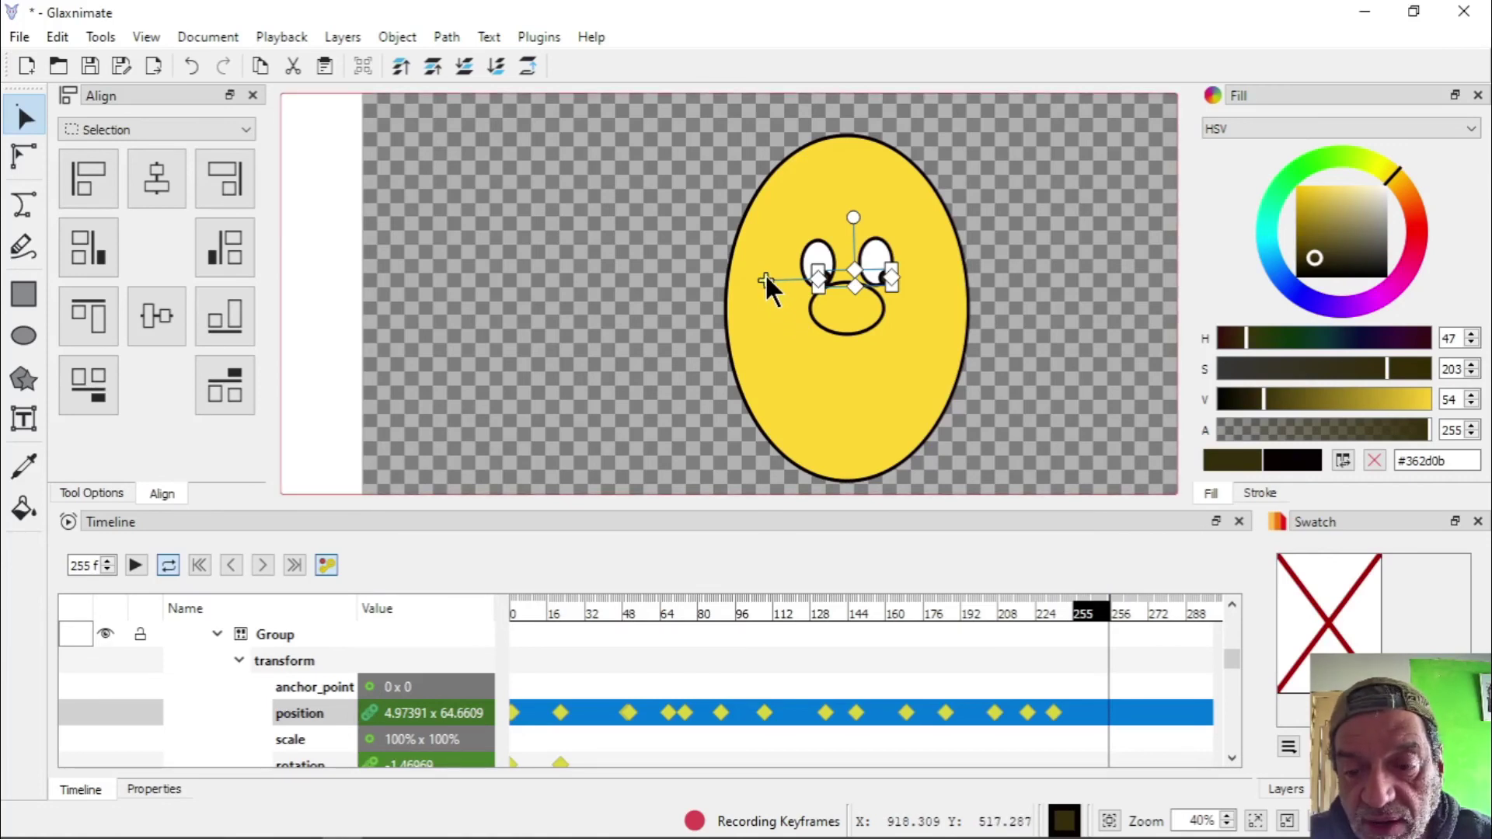
pyautogui.moveTo(765, 272); pyautogui.dragTo(757, 277)
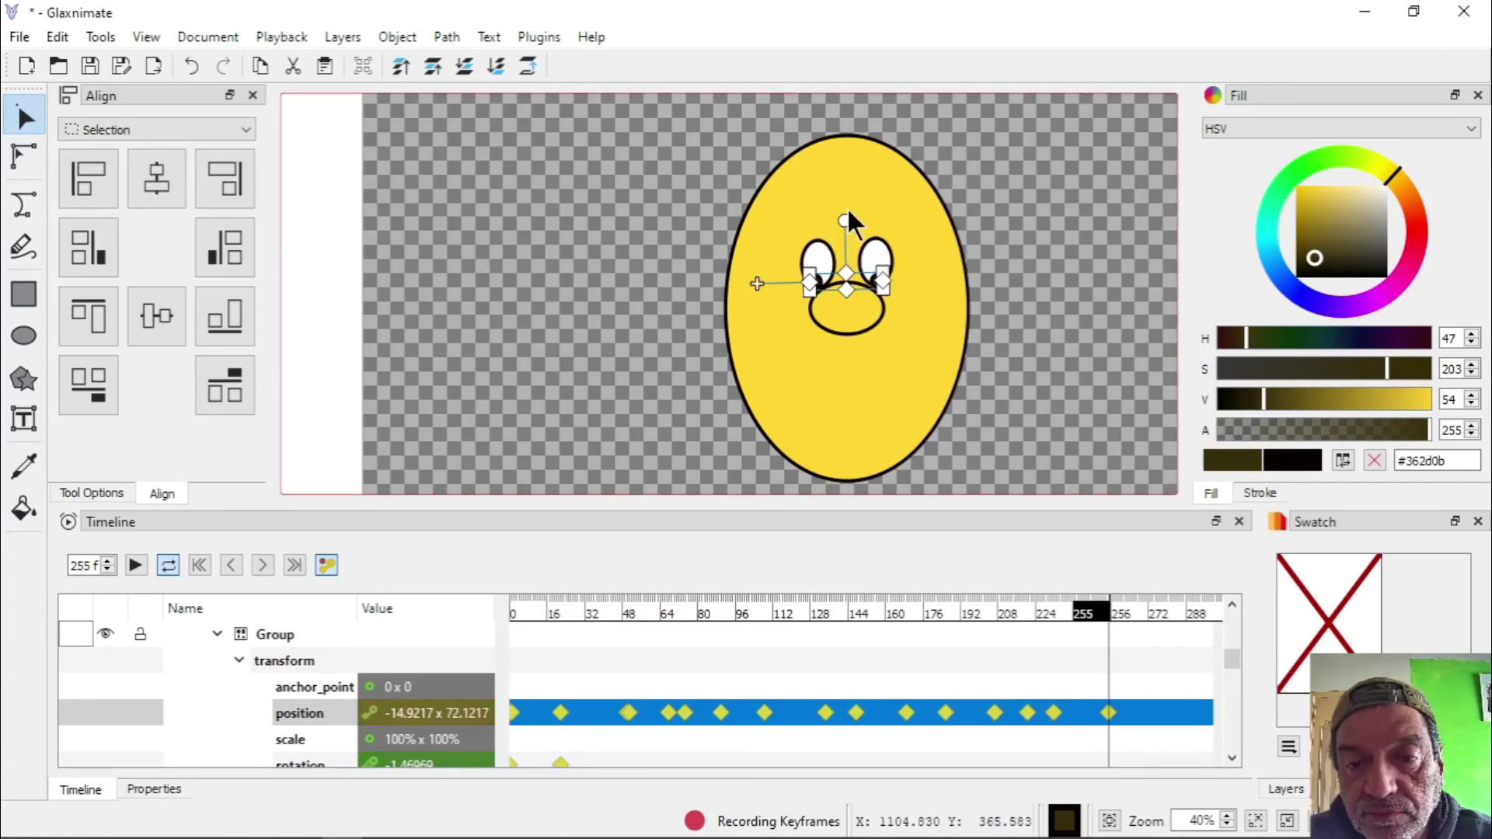
pyautogui.moveTo(753, 280); pyautogui.dragTo(761, 254)
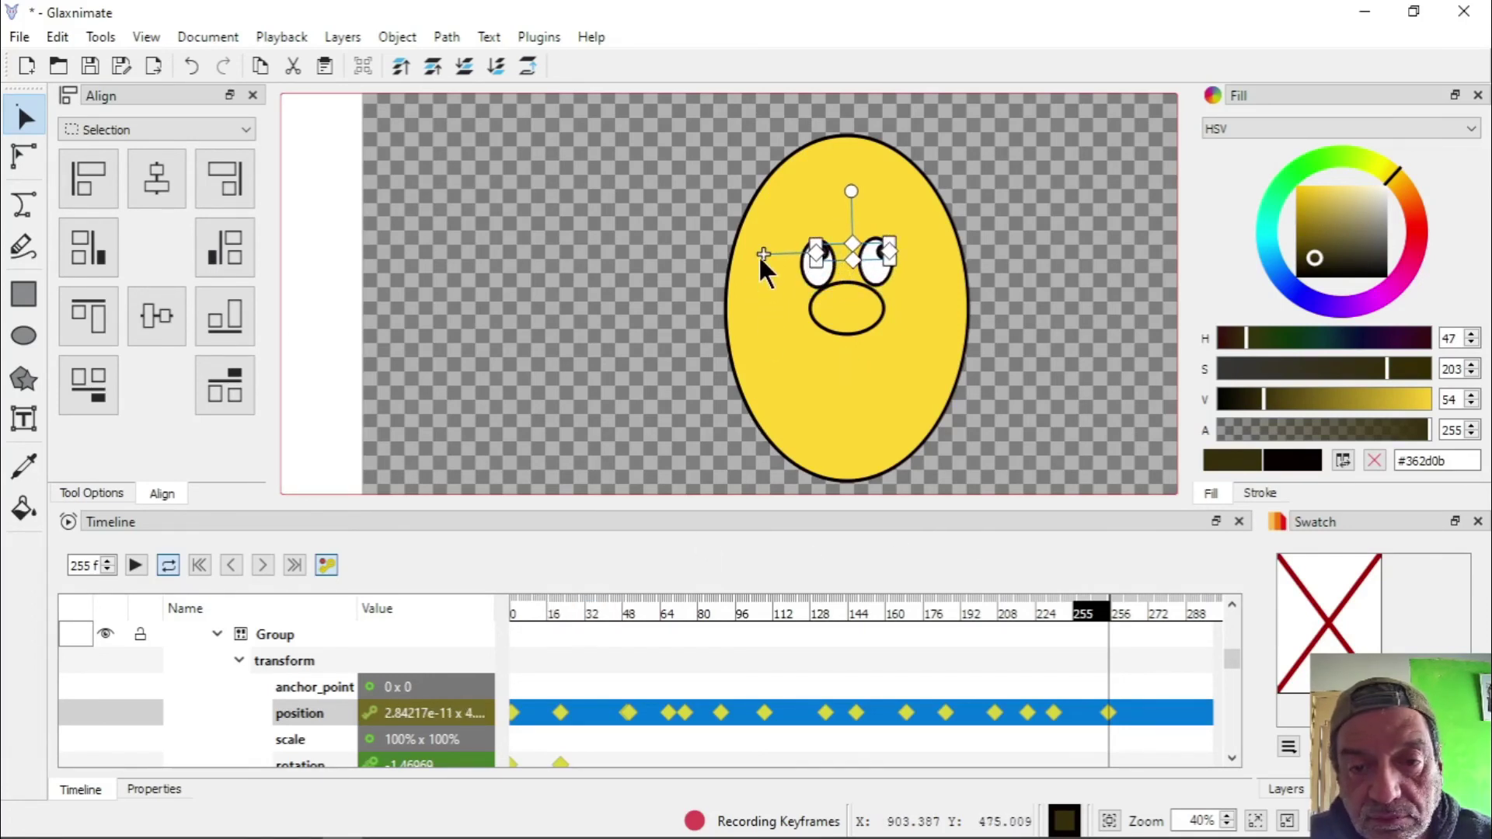
pyautogui.moveTo(759, 254); pyautogui.dragTo(763, 254)
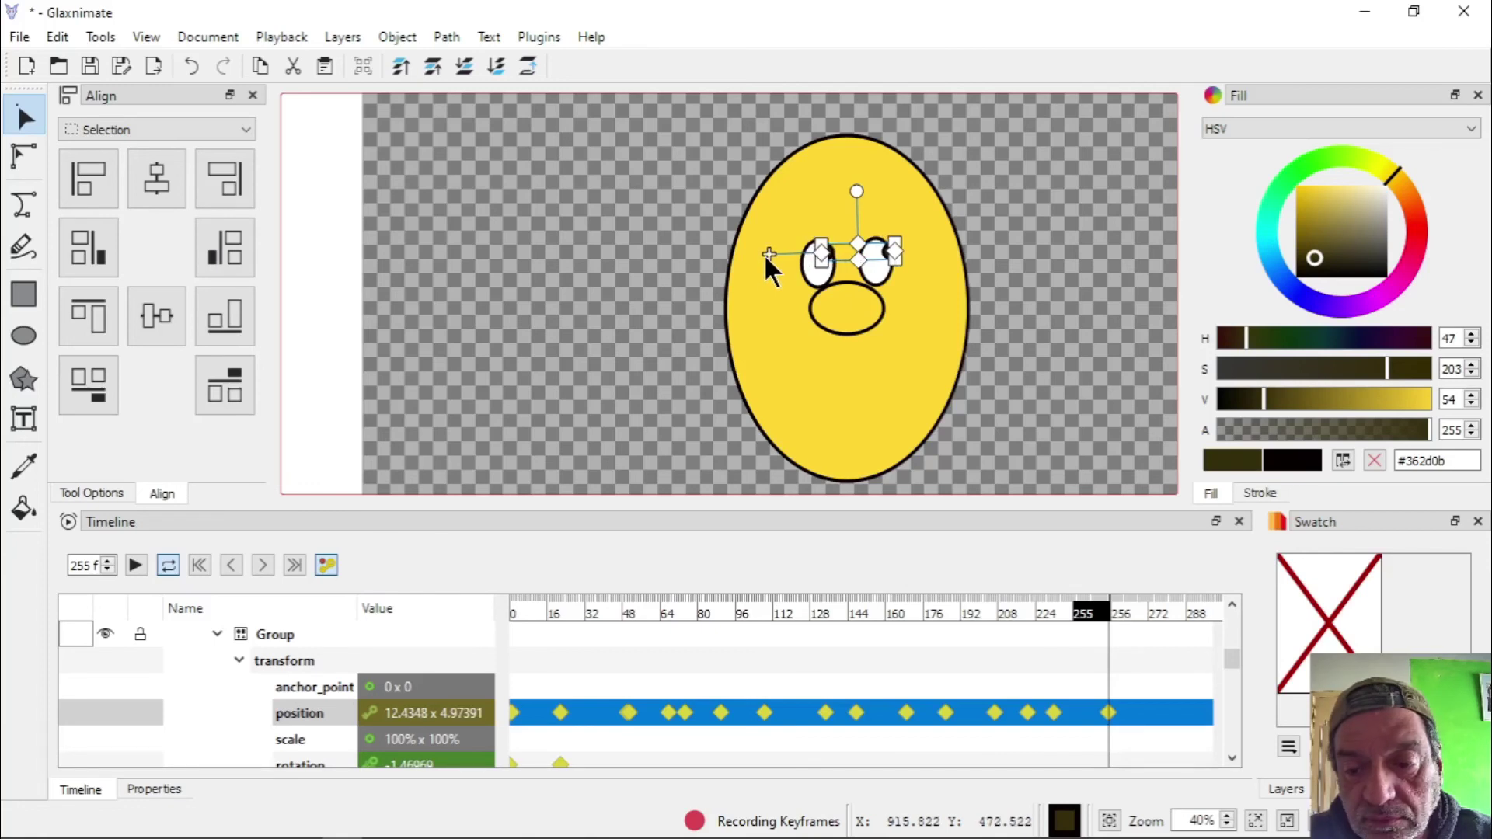
pyautogui.click(1153, 611)
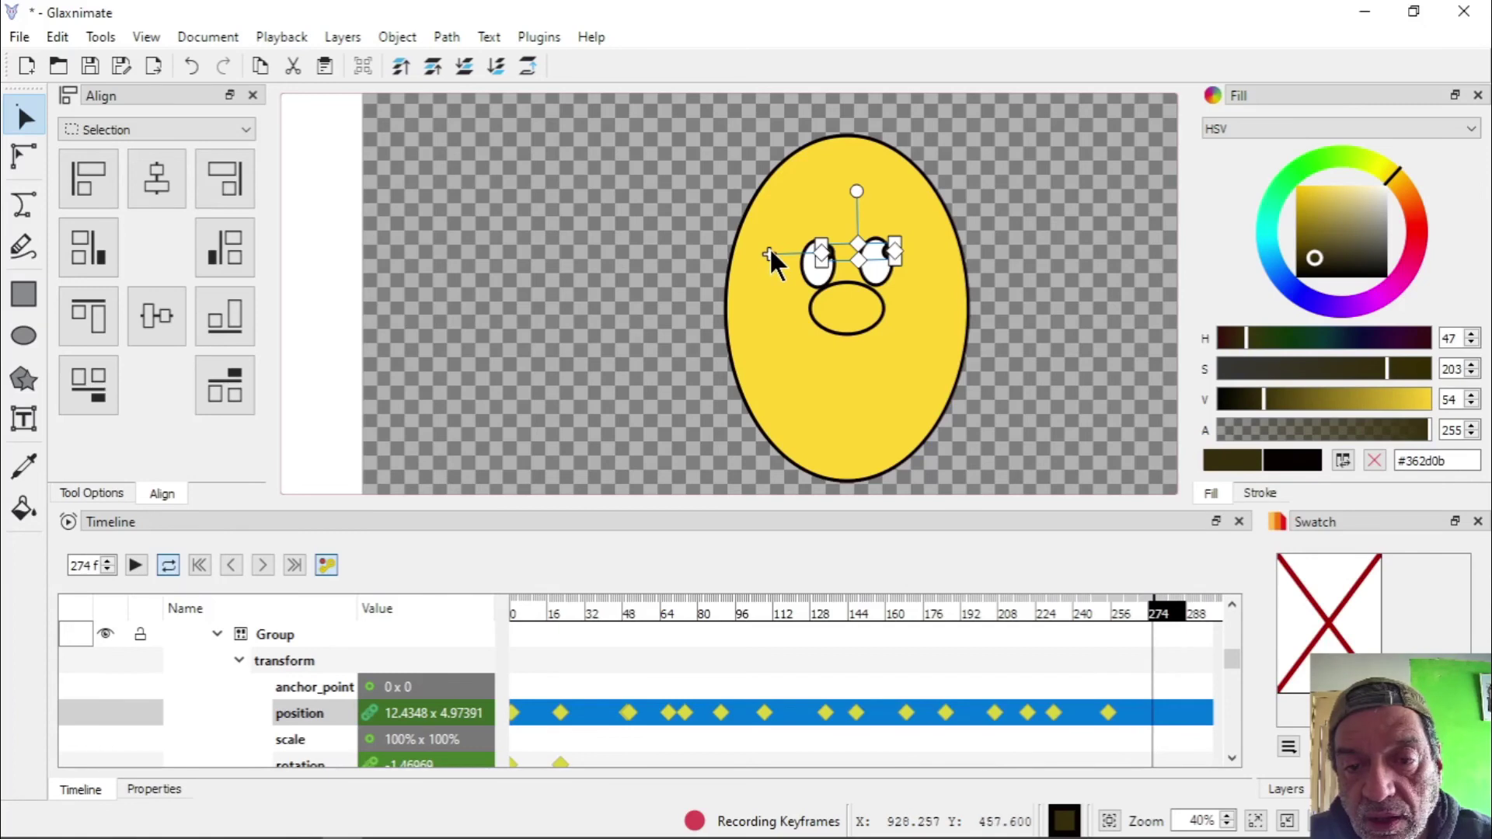
pyautogui.moveTo(769, 247); pyautogui.dragTo(768, 275)
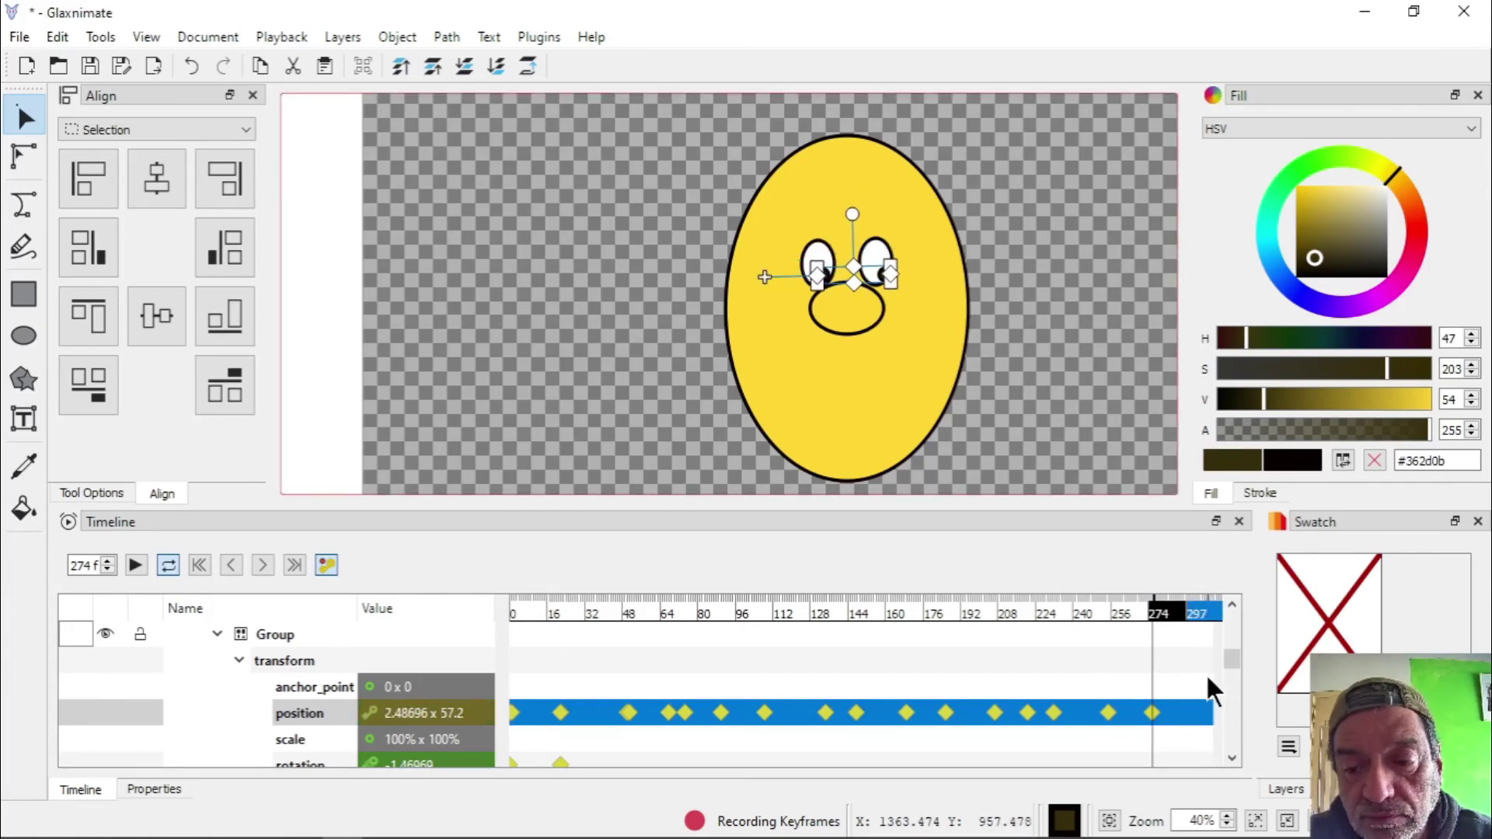
pyautogui.click(1197, 609)
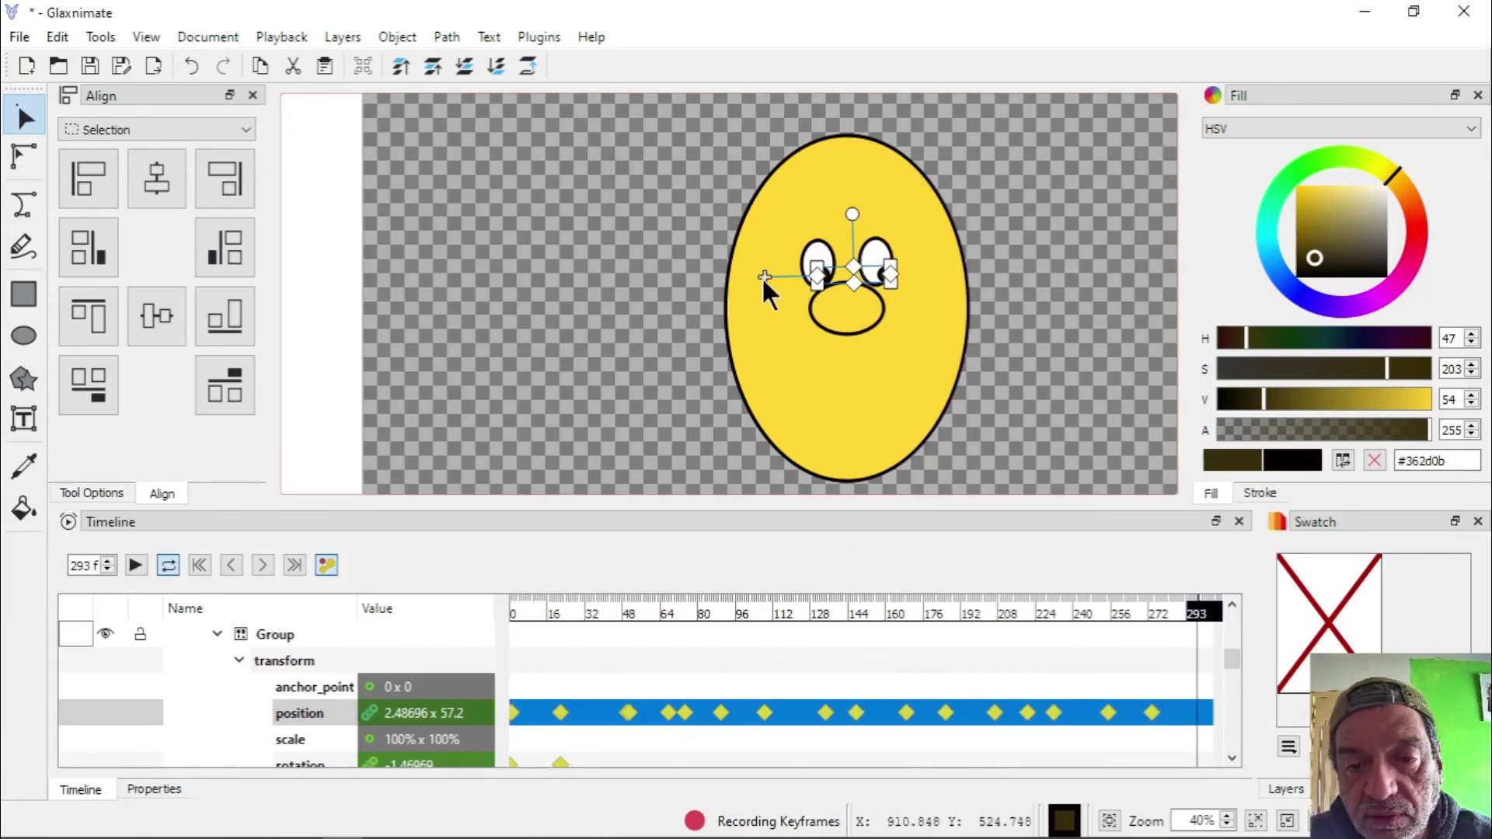
pyautogui.moveTo(763, 277); pyautogui.dragTo(762, 260)
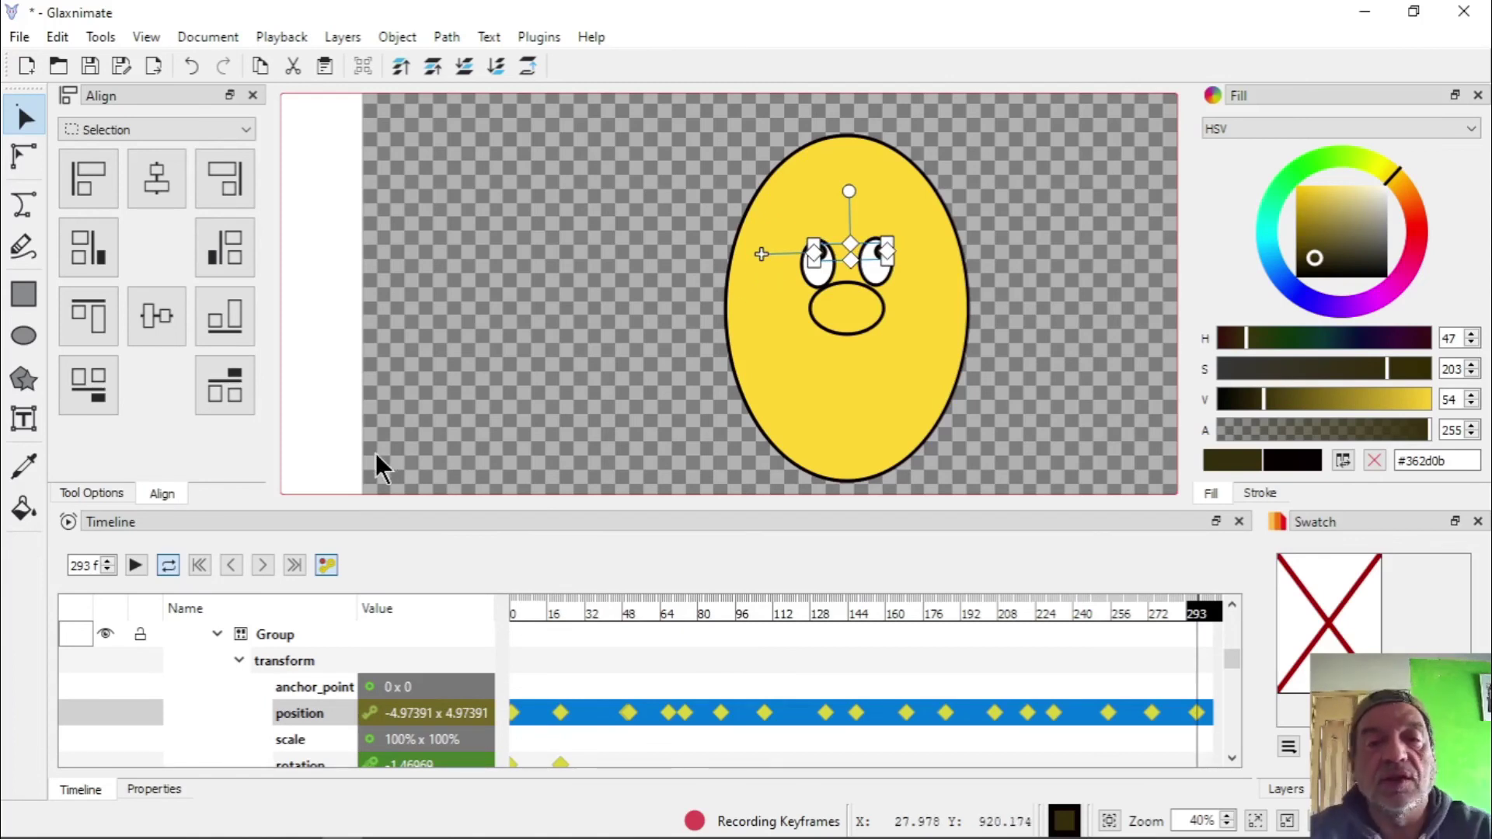
# Play the animation to review the pupils' movement, and stop it
pyautogui.click(132, 565)
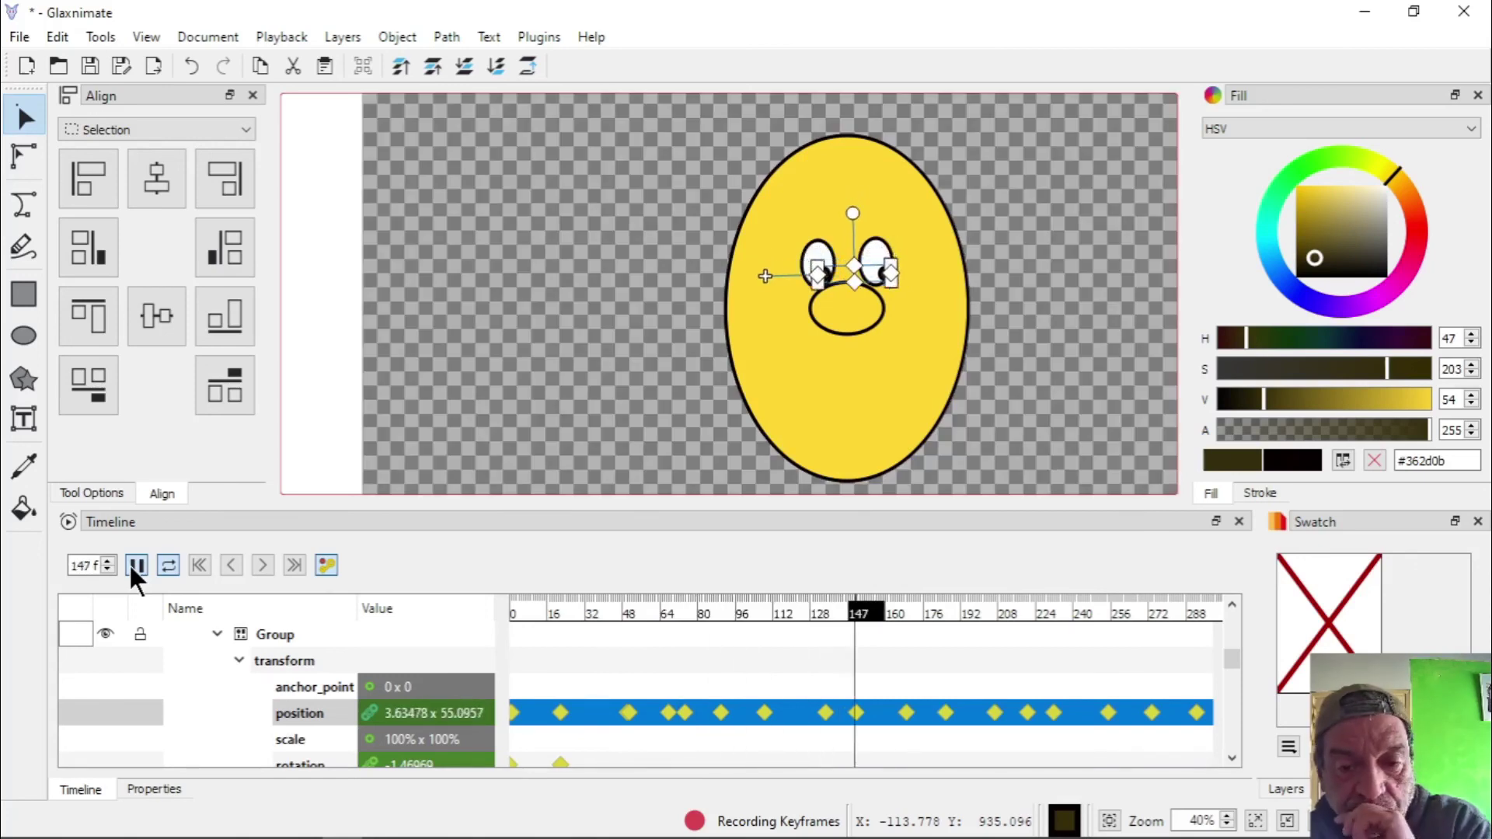
pyautogui.click(133, 566)
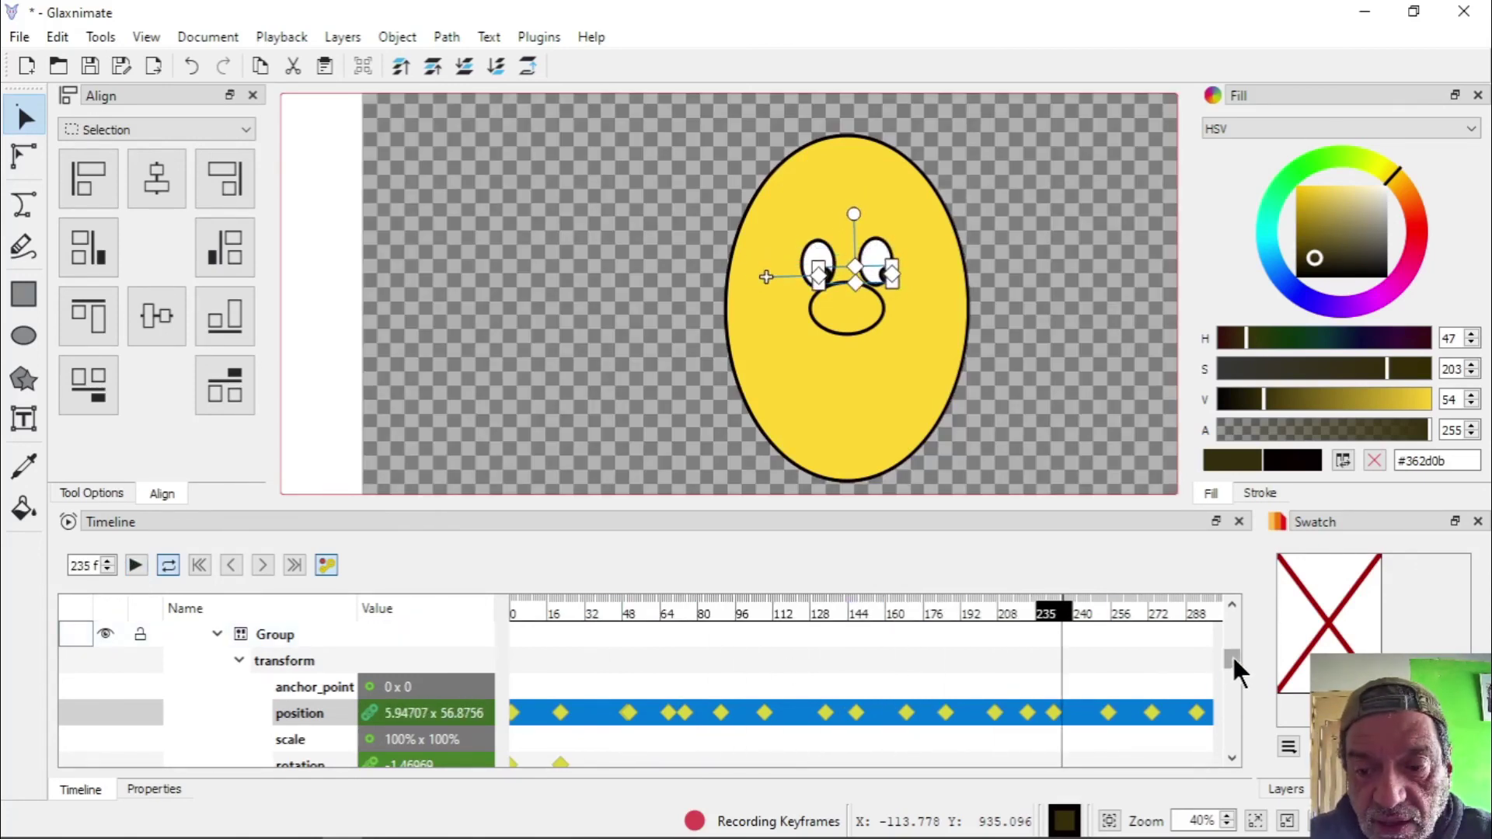
# Extend the Fondo Blanco layer's duration to the end of the timeline, matching the Cara layer
pyautogui.moveTo(1233, 659); pyautogui.dragTo(1248, 744)
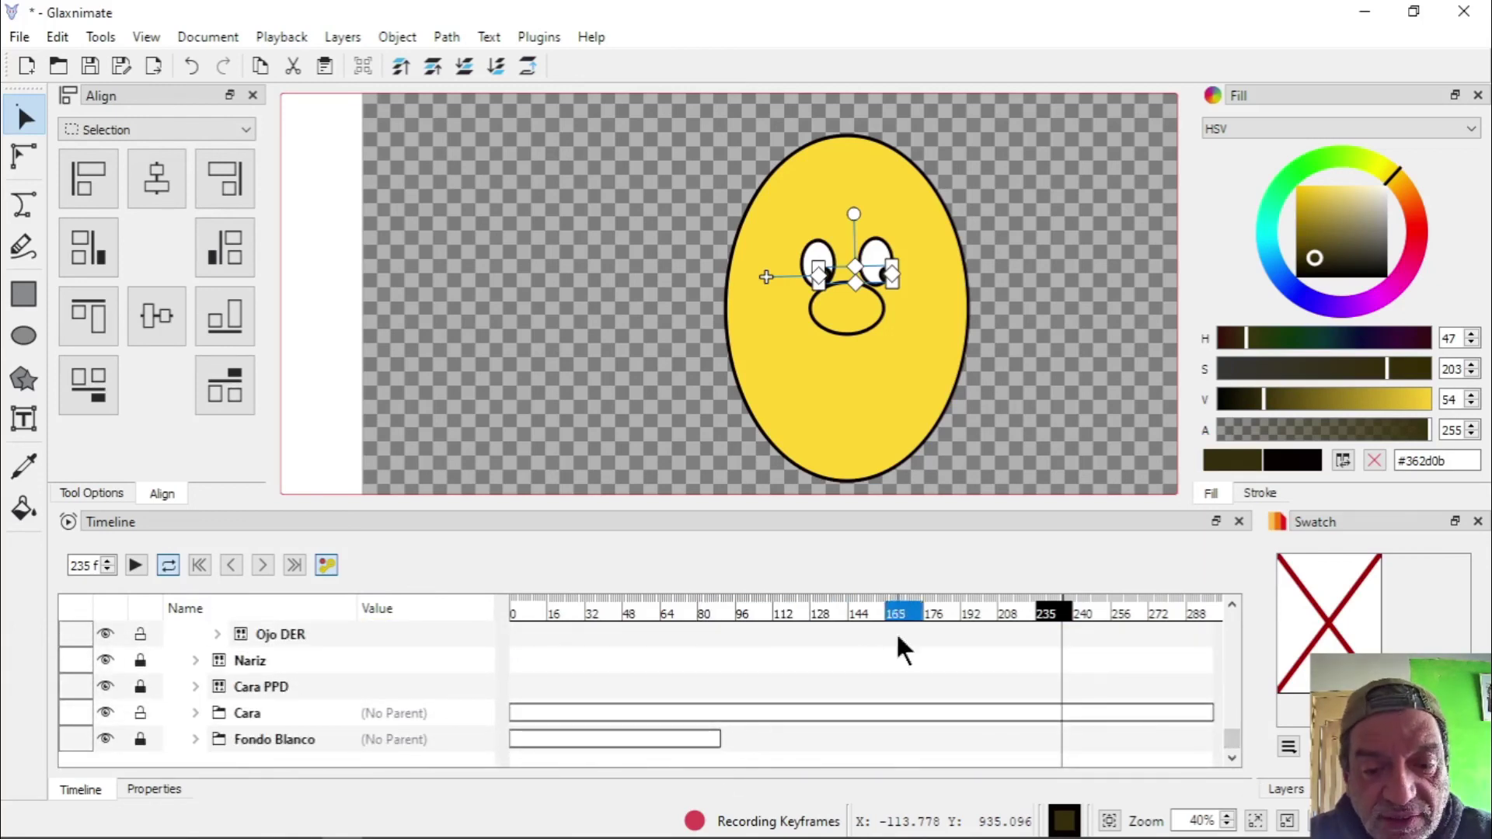
pyautogui.click(712, 622)
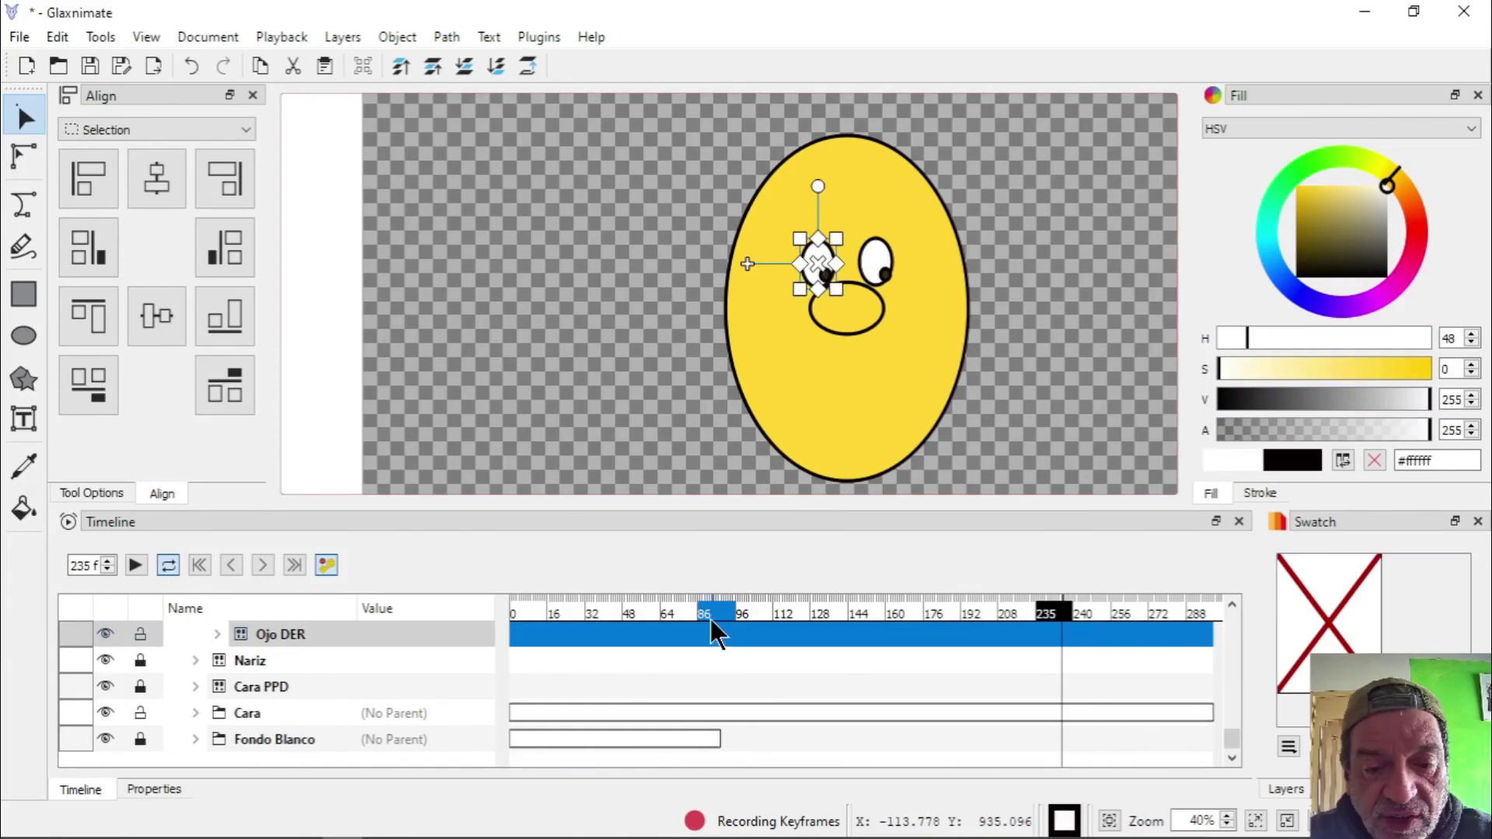
pyautogui.click(702, 609)
pyautogui.moveTo(701, 609); pyautogui.dragTo(711, 618)
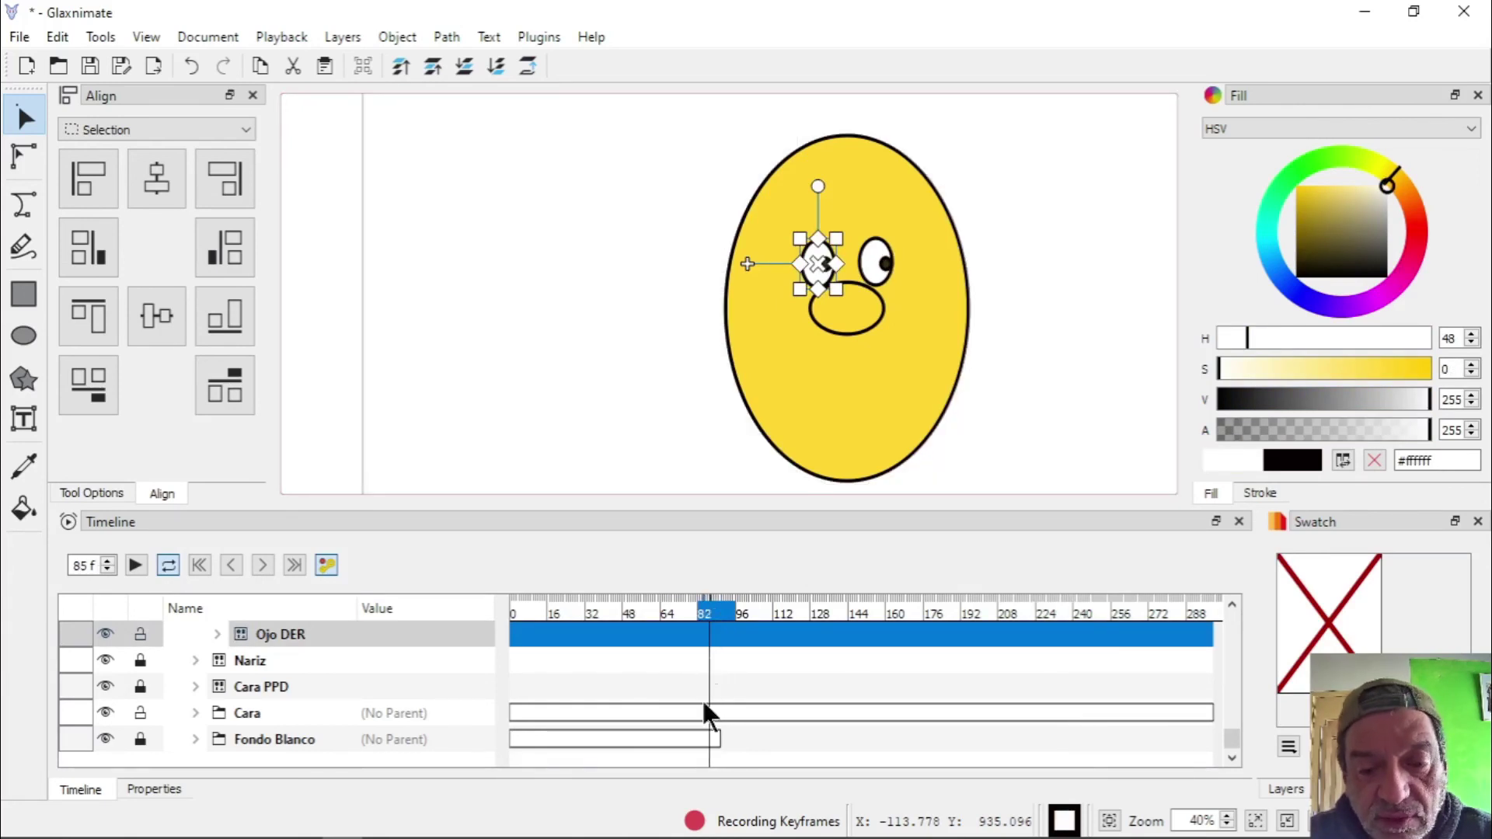
pyautogui.moveTo(717, 742); pyautogui.dragTo(1212, 755)
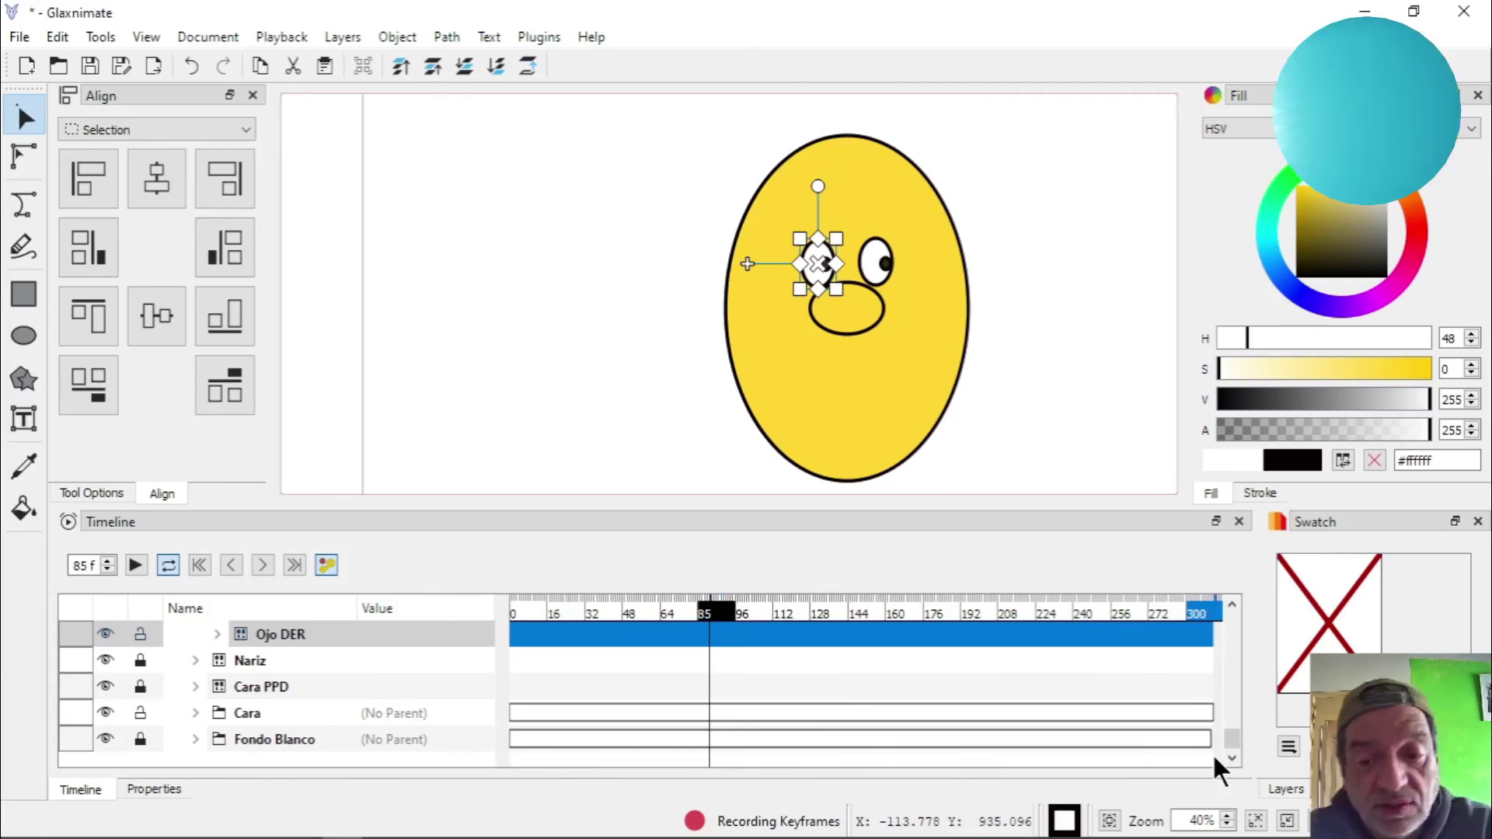
pyautogui.moveTo(1212, 742)
pyautogui.mouseDown()
pyautogui.moveTo(551, 726)
pyautogui.moveTo(1233, 726)
pyautogui.moveTo(1206, 748)
pyautogui.mouseUp()
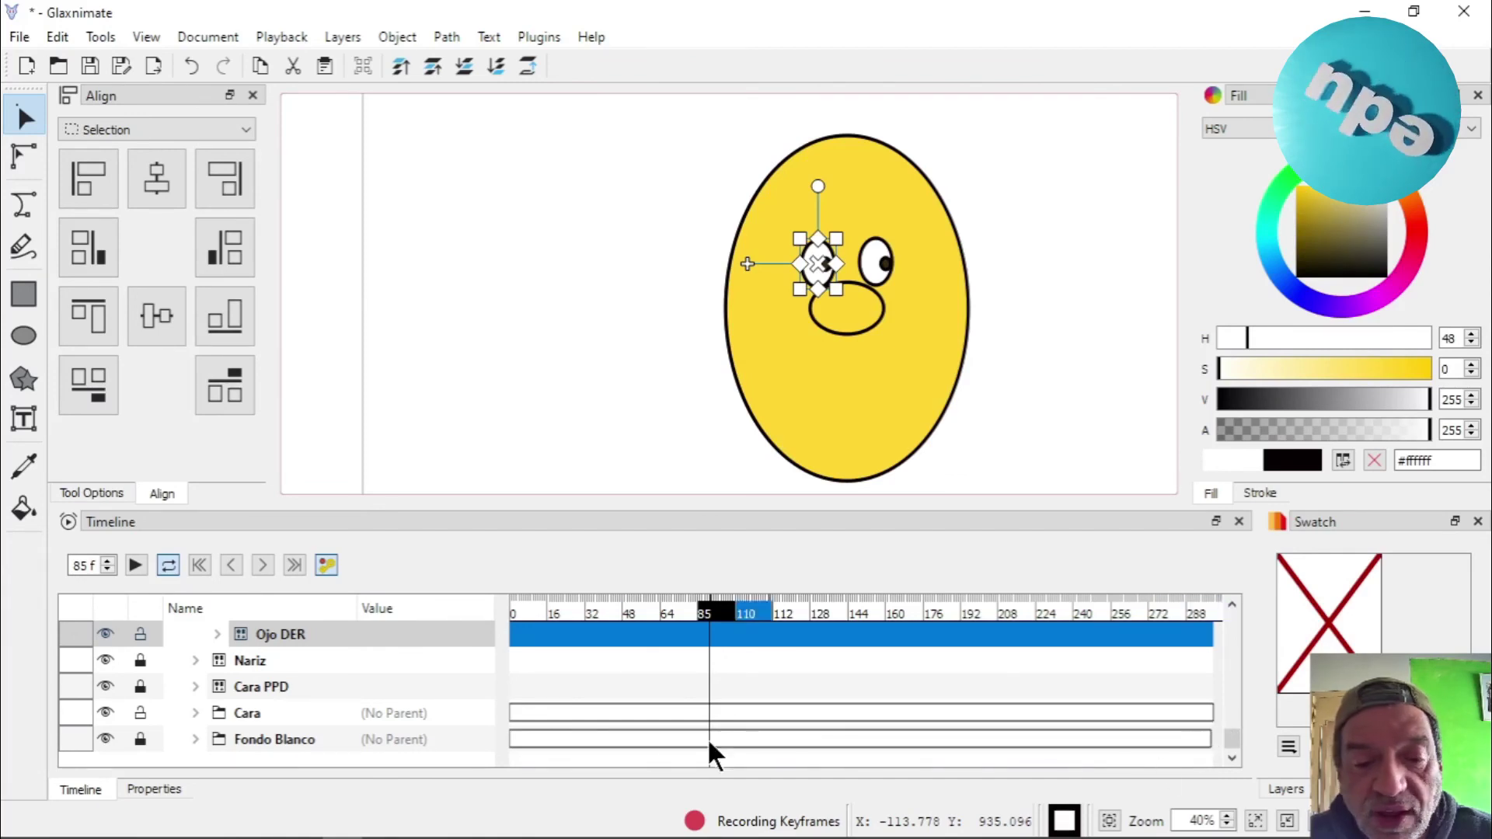
# Try starting the Fondo Blanco layer at frame 85, and restore its start to frame 0
pyautogui.moveTo(514, 737); pyautogui.dragTo(716, 736)
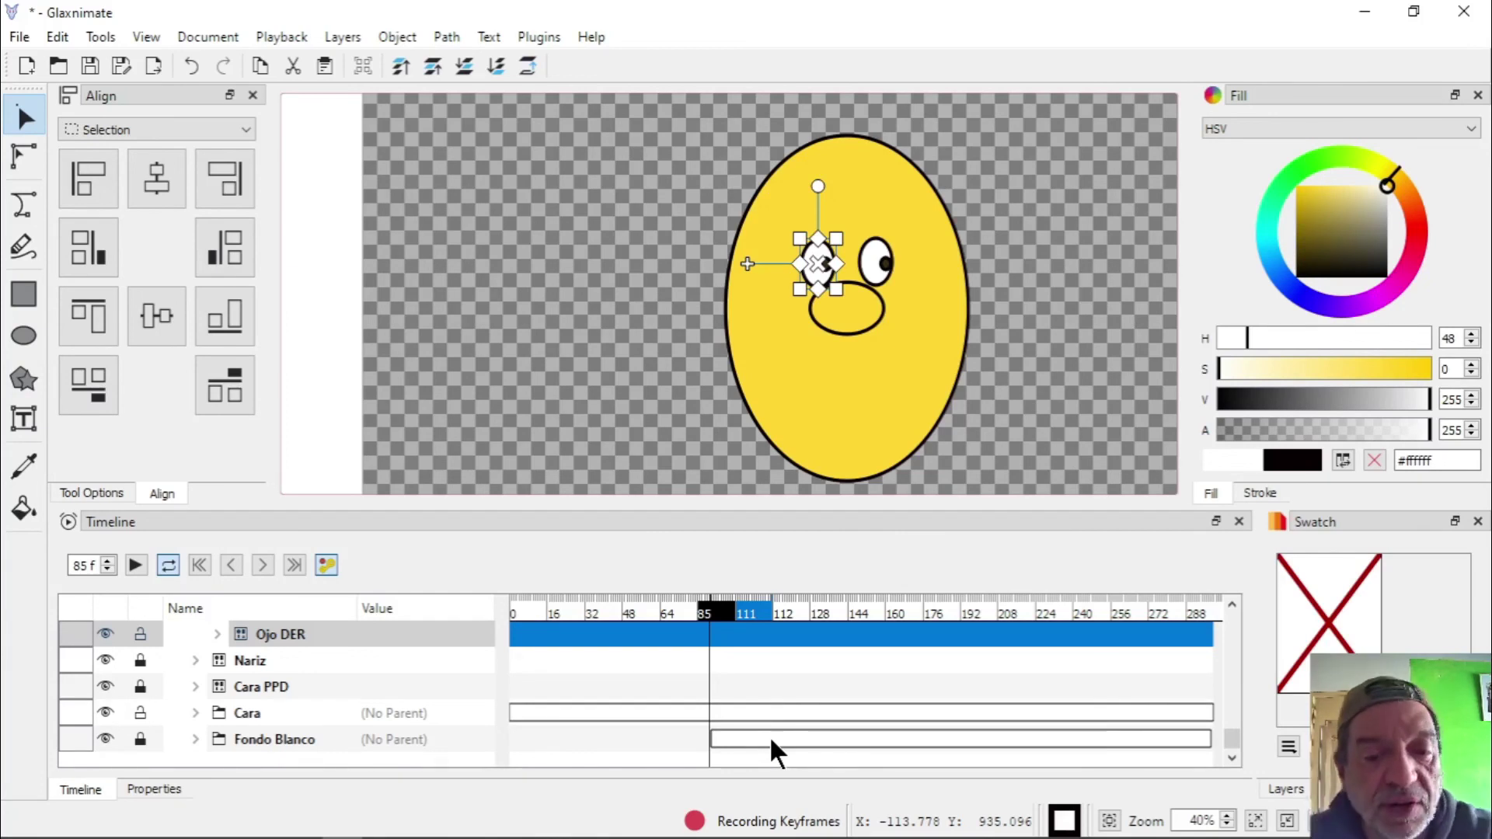
pyautogui.moveTo(708, 732); pyautogui.dragTo(482, 742)
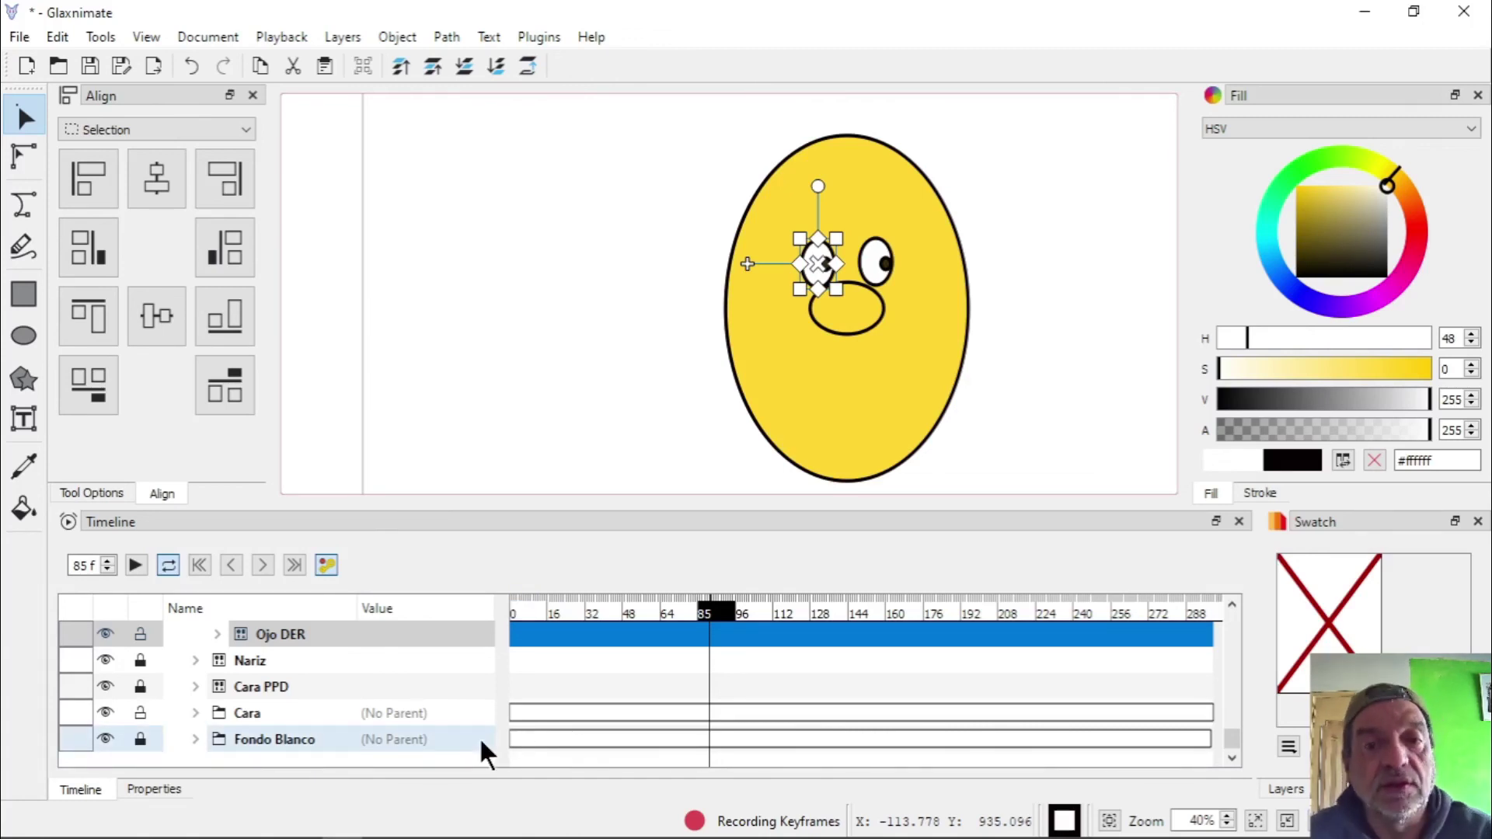